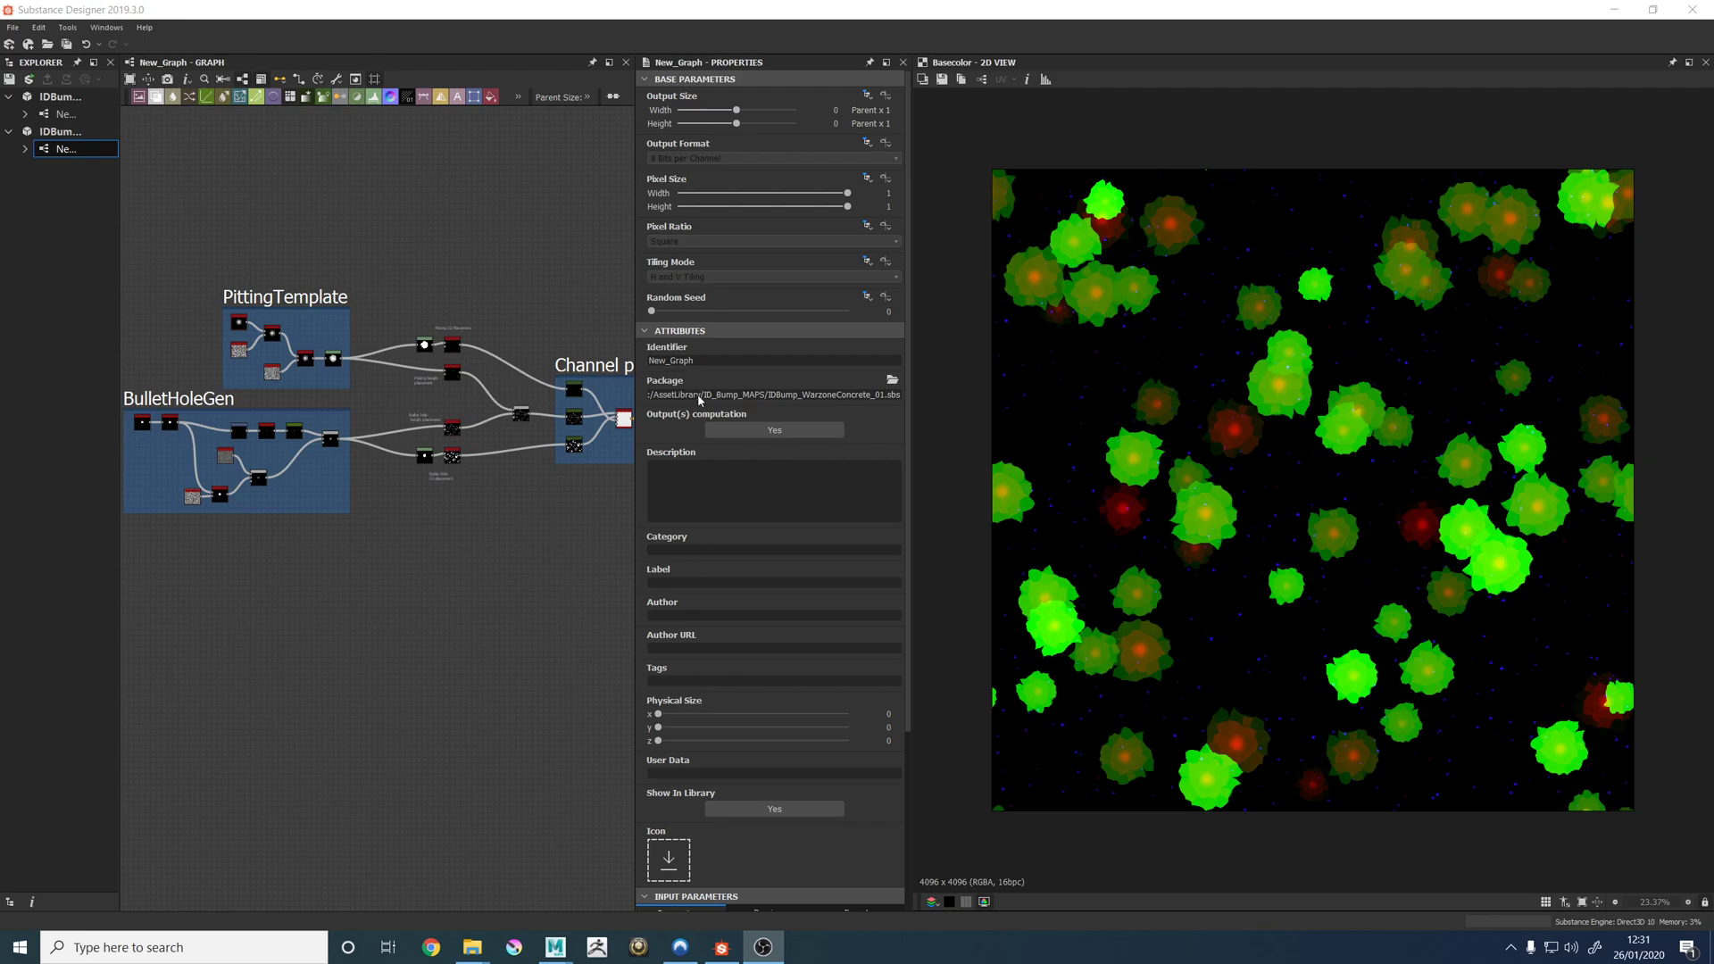
# View one channel of the BulletHoleGen Blend output in greyscale and zoom in on the bullet-hole blobs.
pyautogui.click(1345, 288)
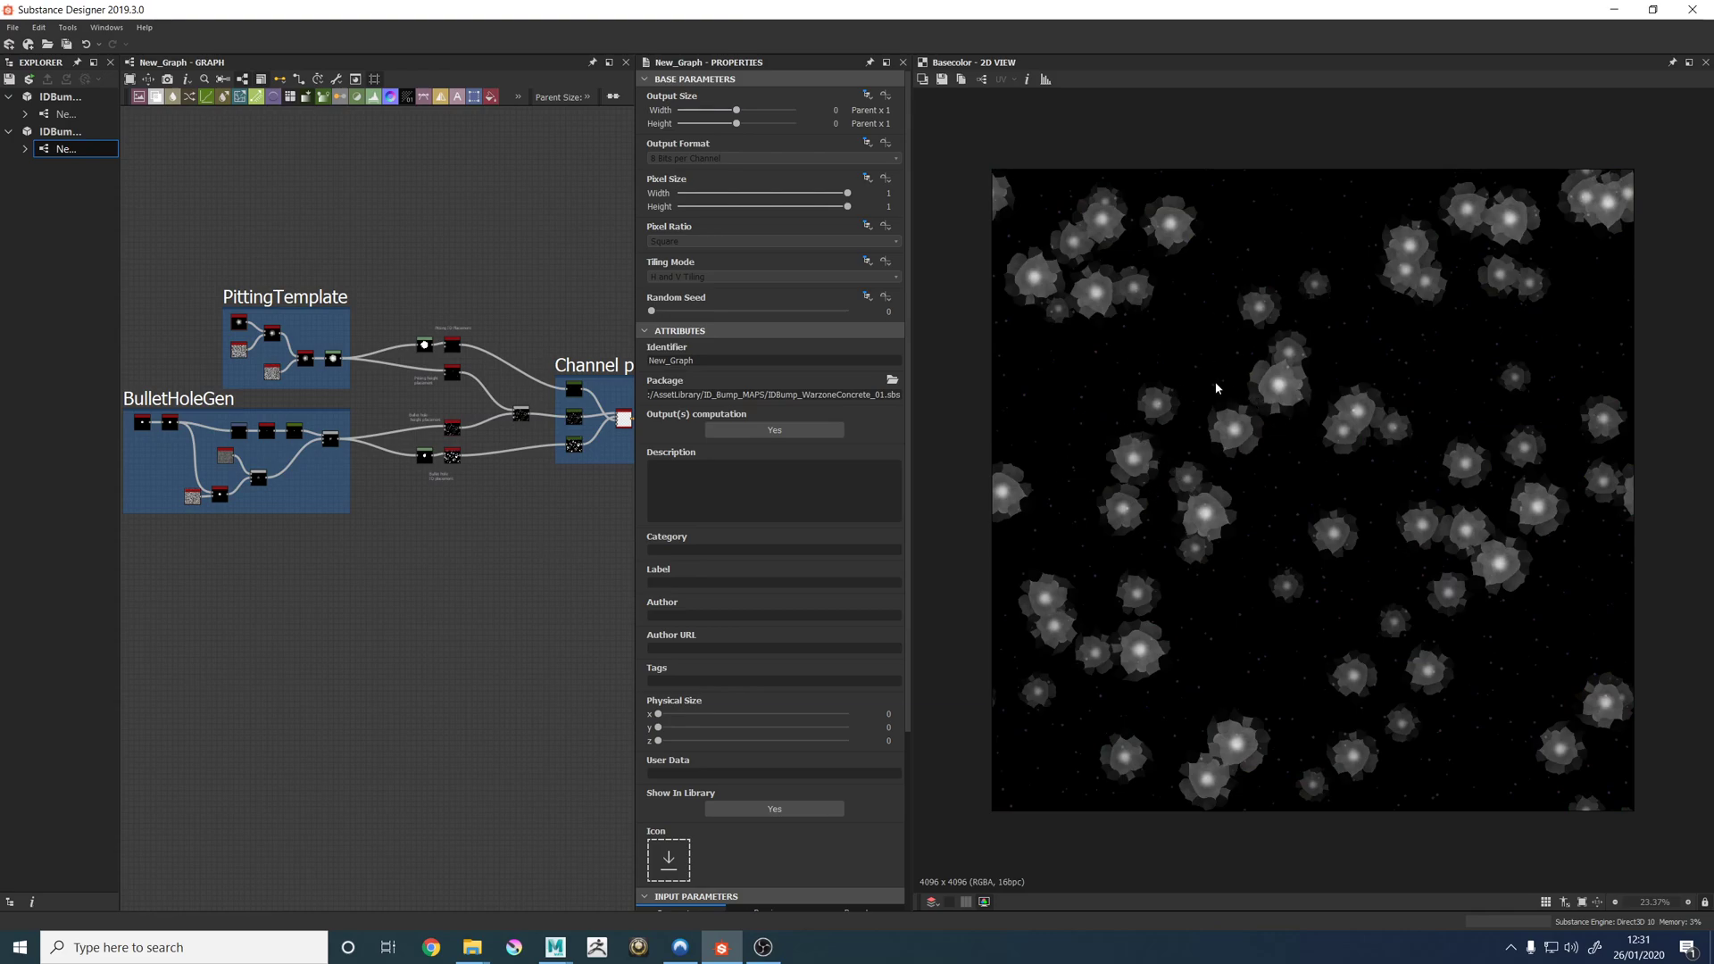
pyautogui.scroll(7, 1228, 398)
pyautogui.moveTo(1279, 473); pyautogui.dragTo(1289, 440, button='middle')
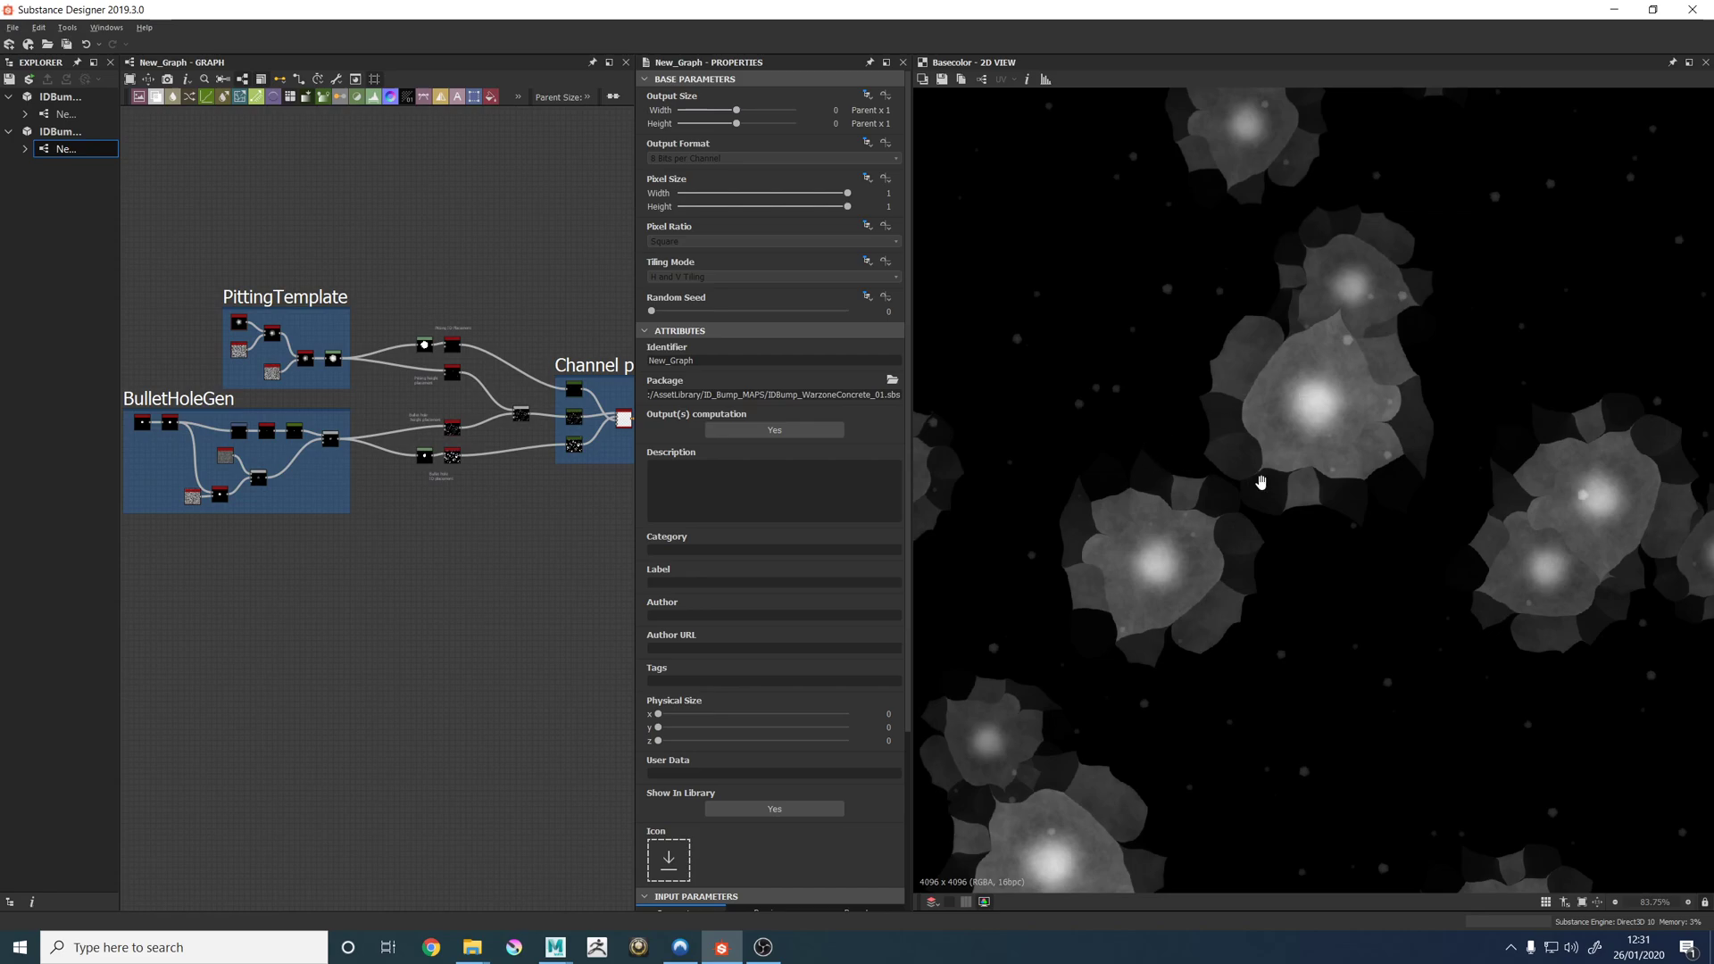
pyautogui.scroll(5, 1263, 482)
pyautogui.scroll(4, 1216, 556)
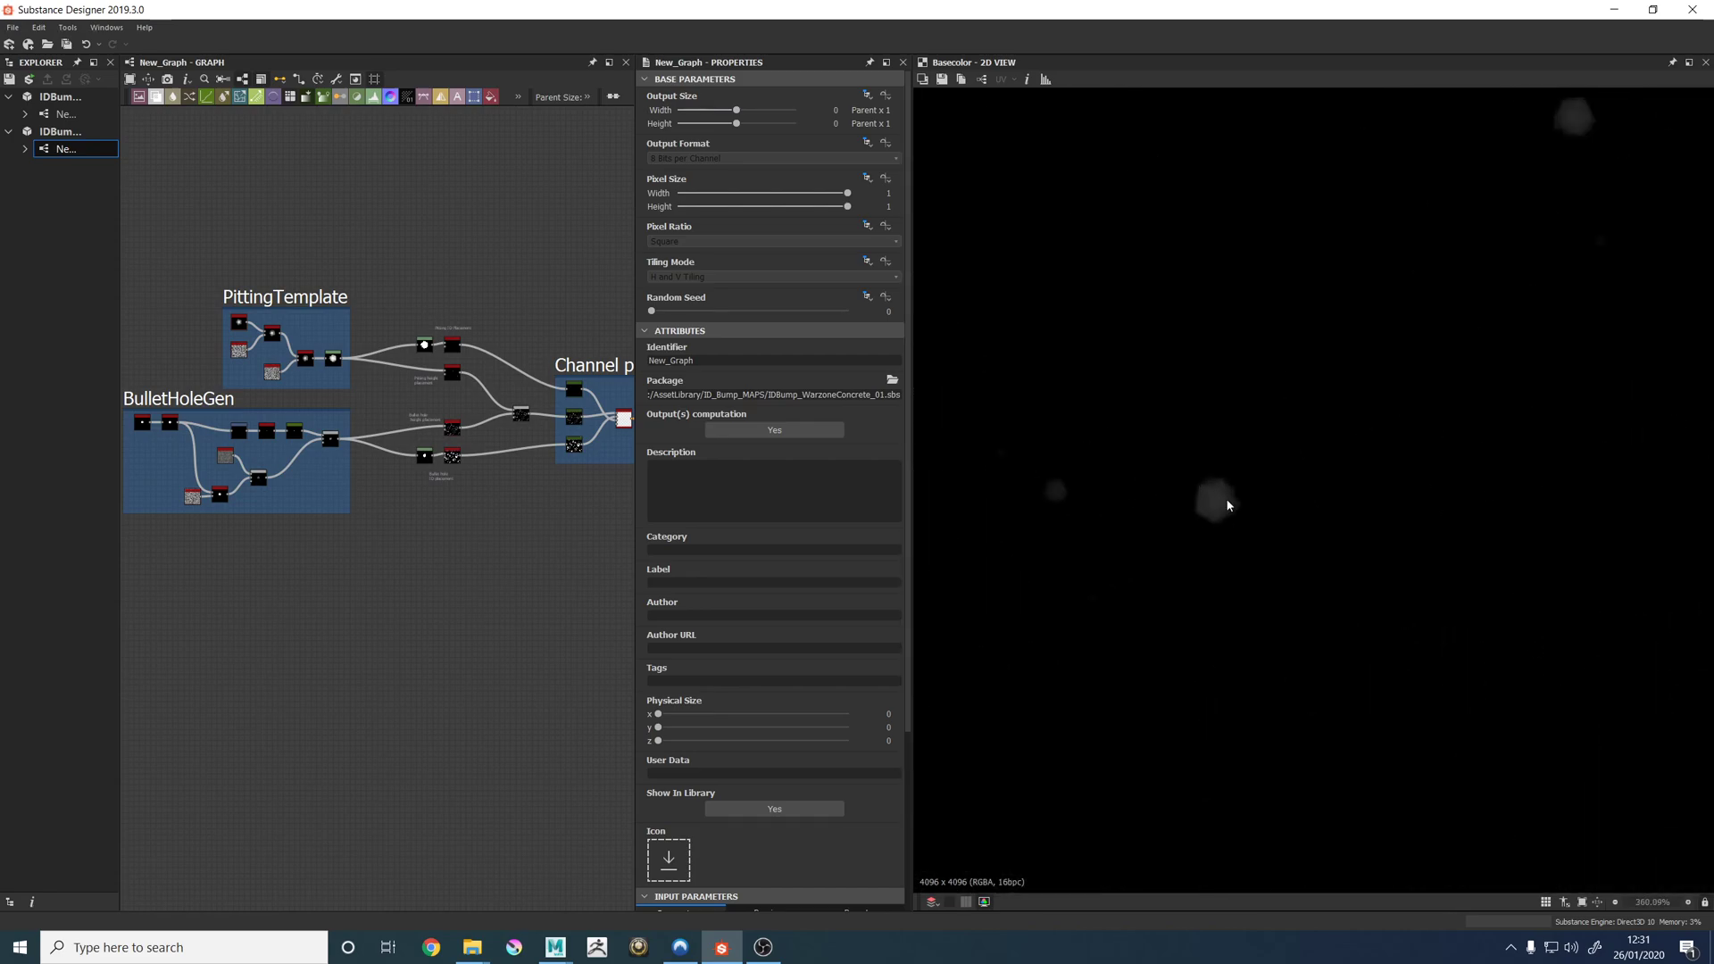
pyautogui.scroll(-12, 1236, 512)
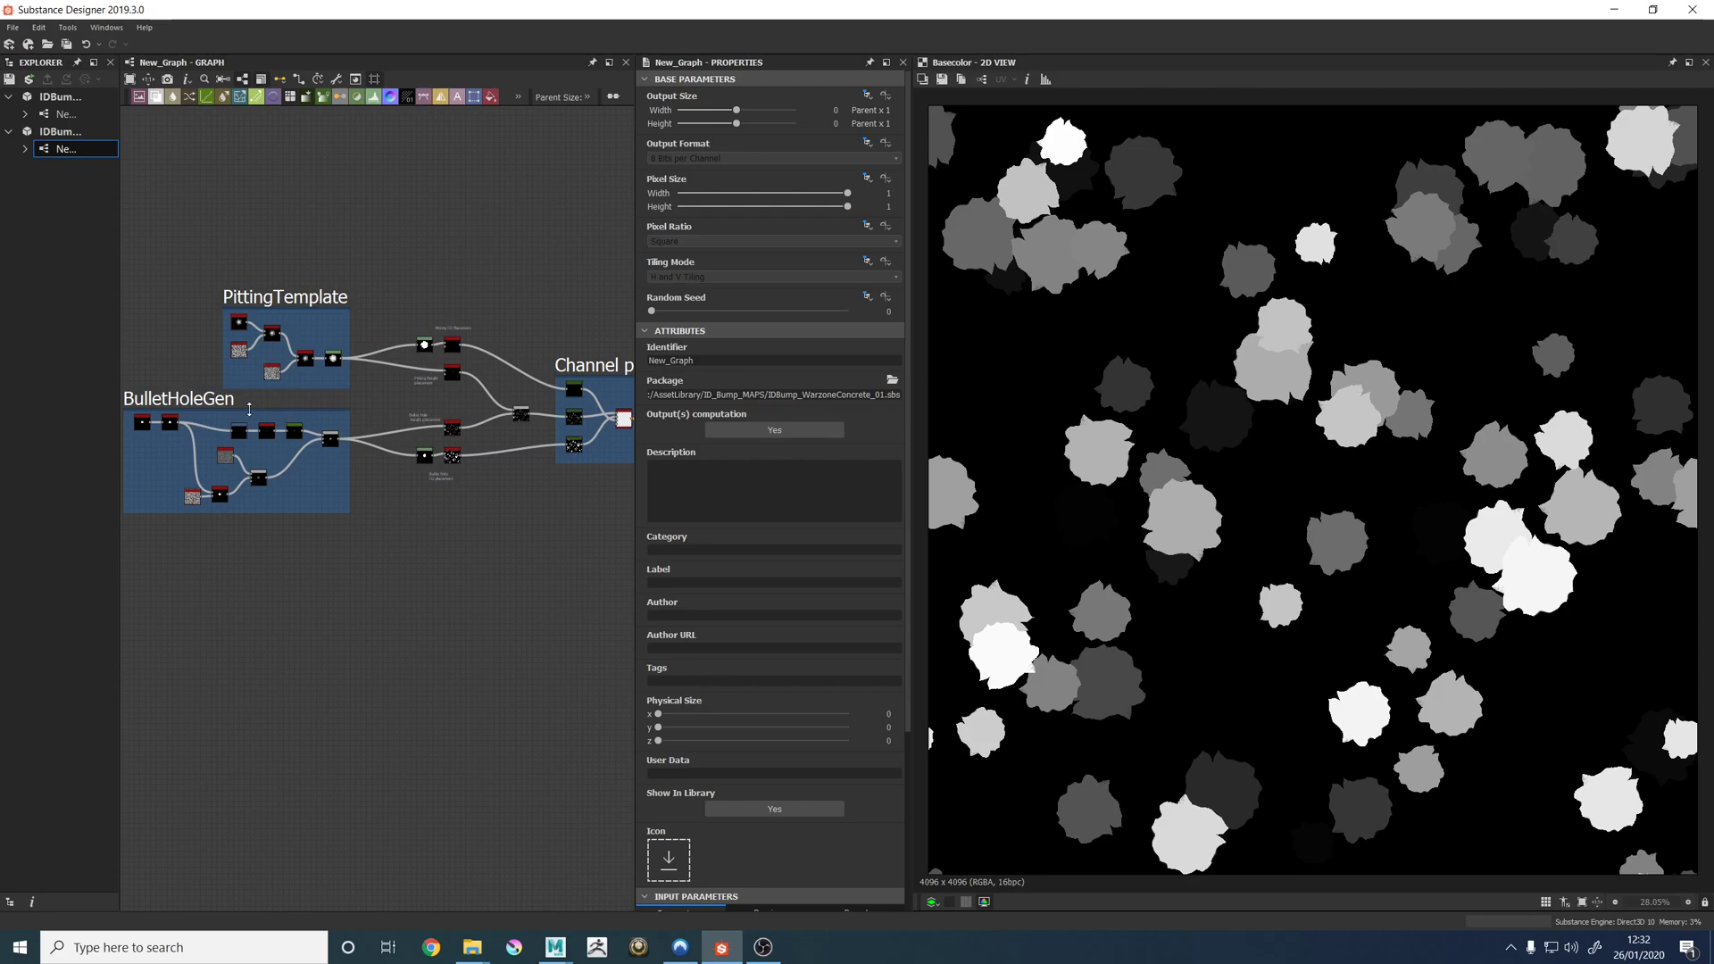
# Preview the BulletHoleGen Blend output, then the merged rgba_merge channel-packed ID map.
pyautogui.doubleClick(330, 438)
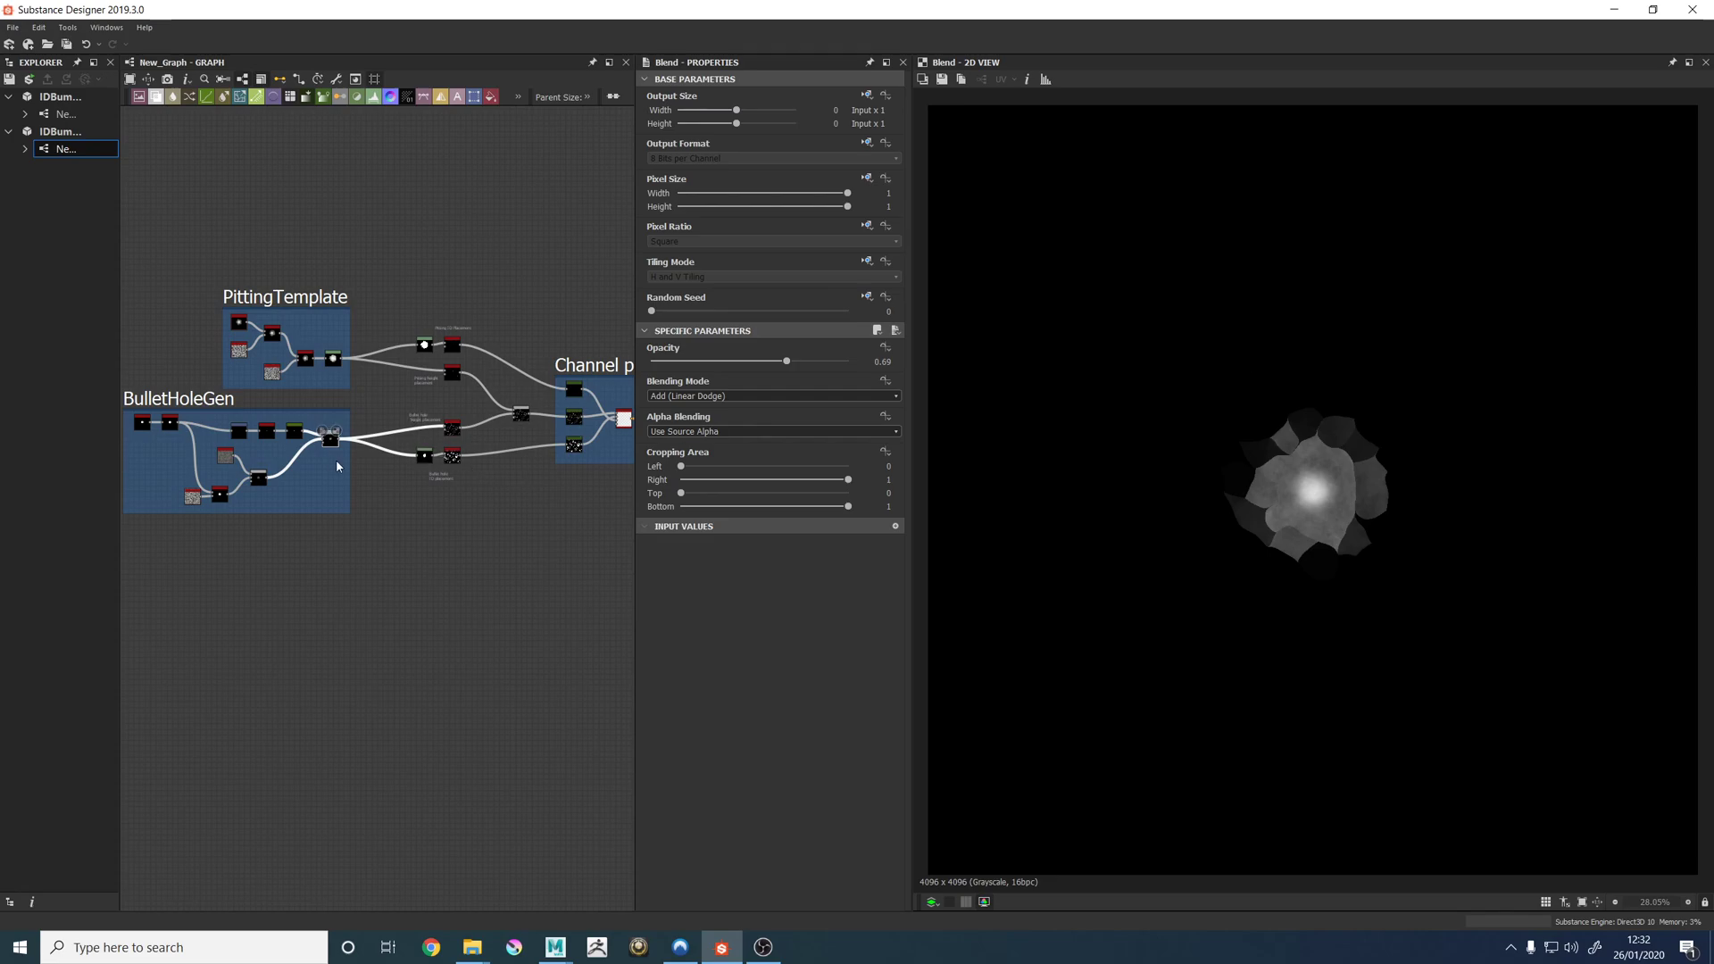
pyautogui.doubleClick(623, 418)
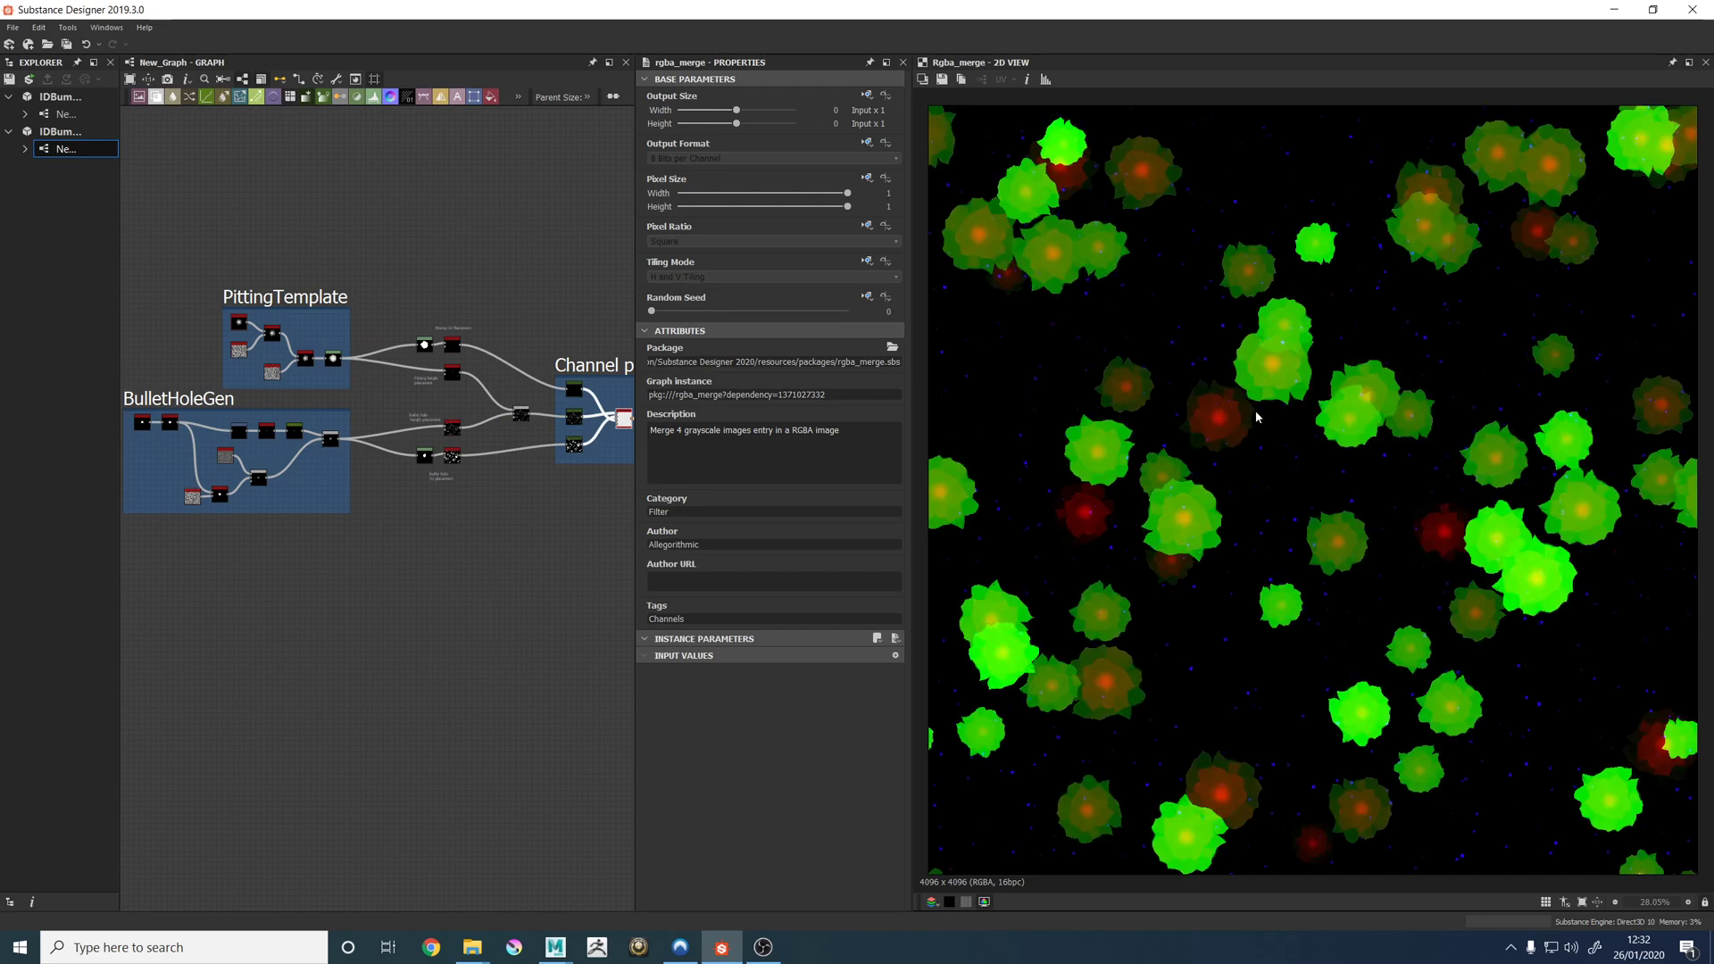
pyautogui.click(473, 946)
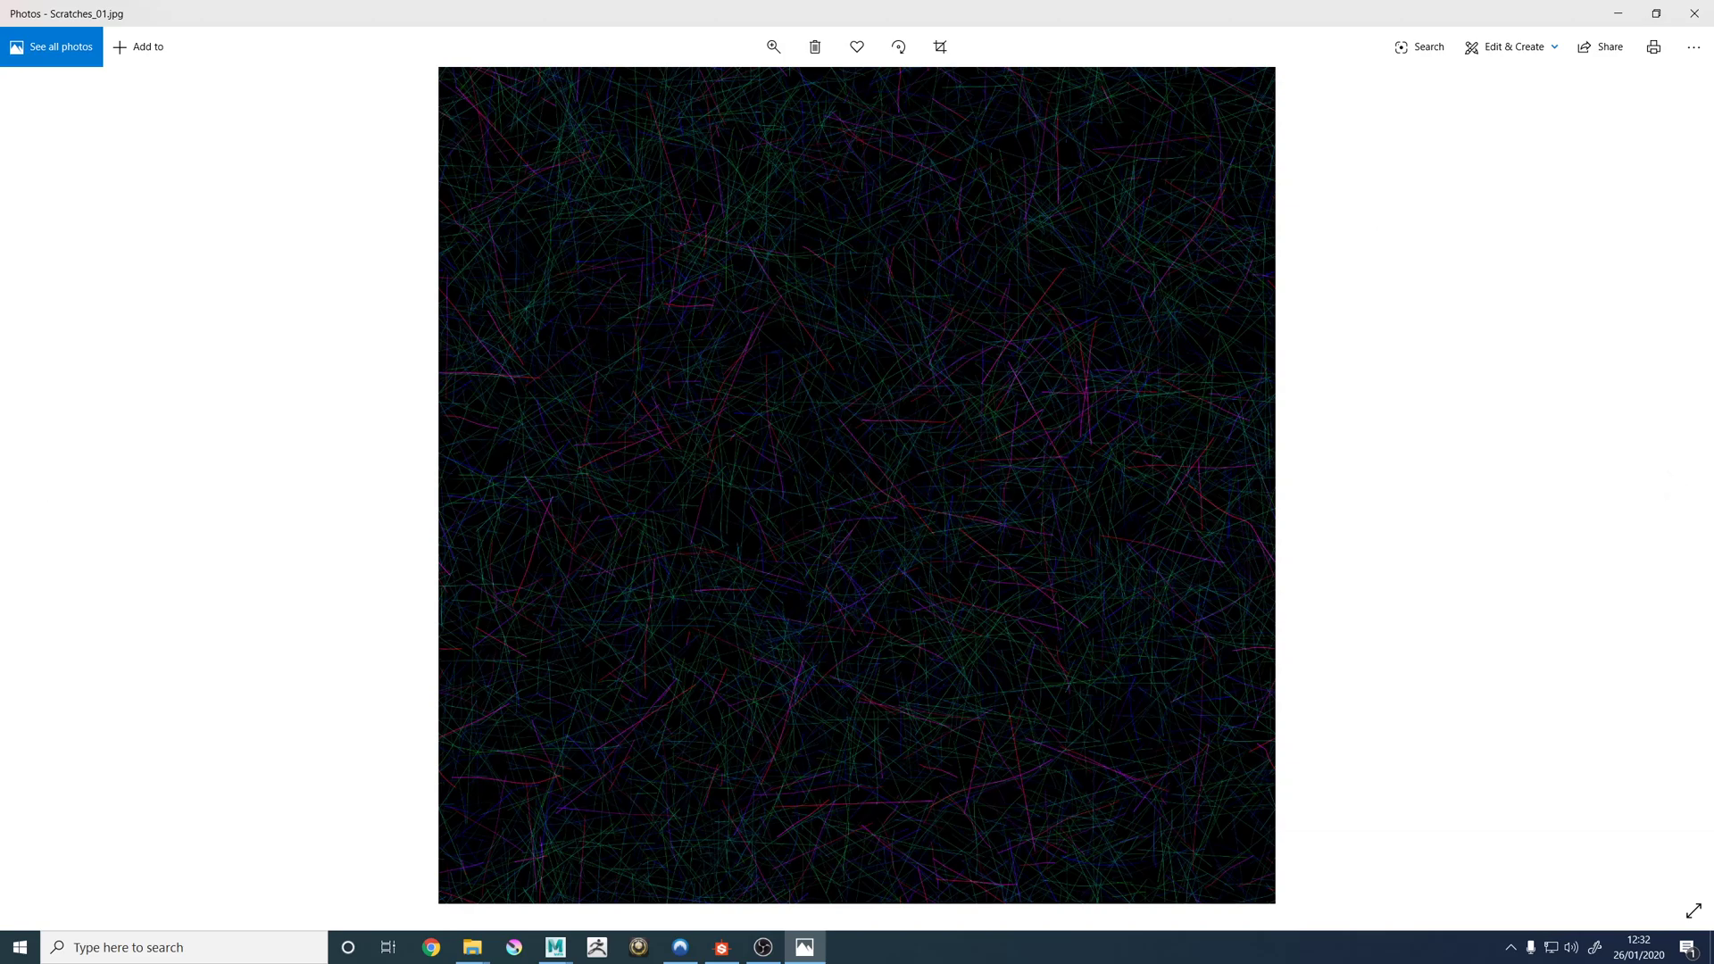
pyautogui.click(1693, 14)
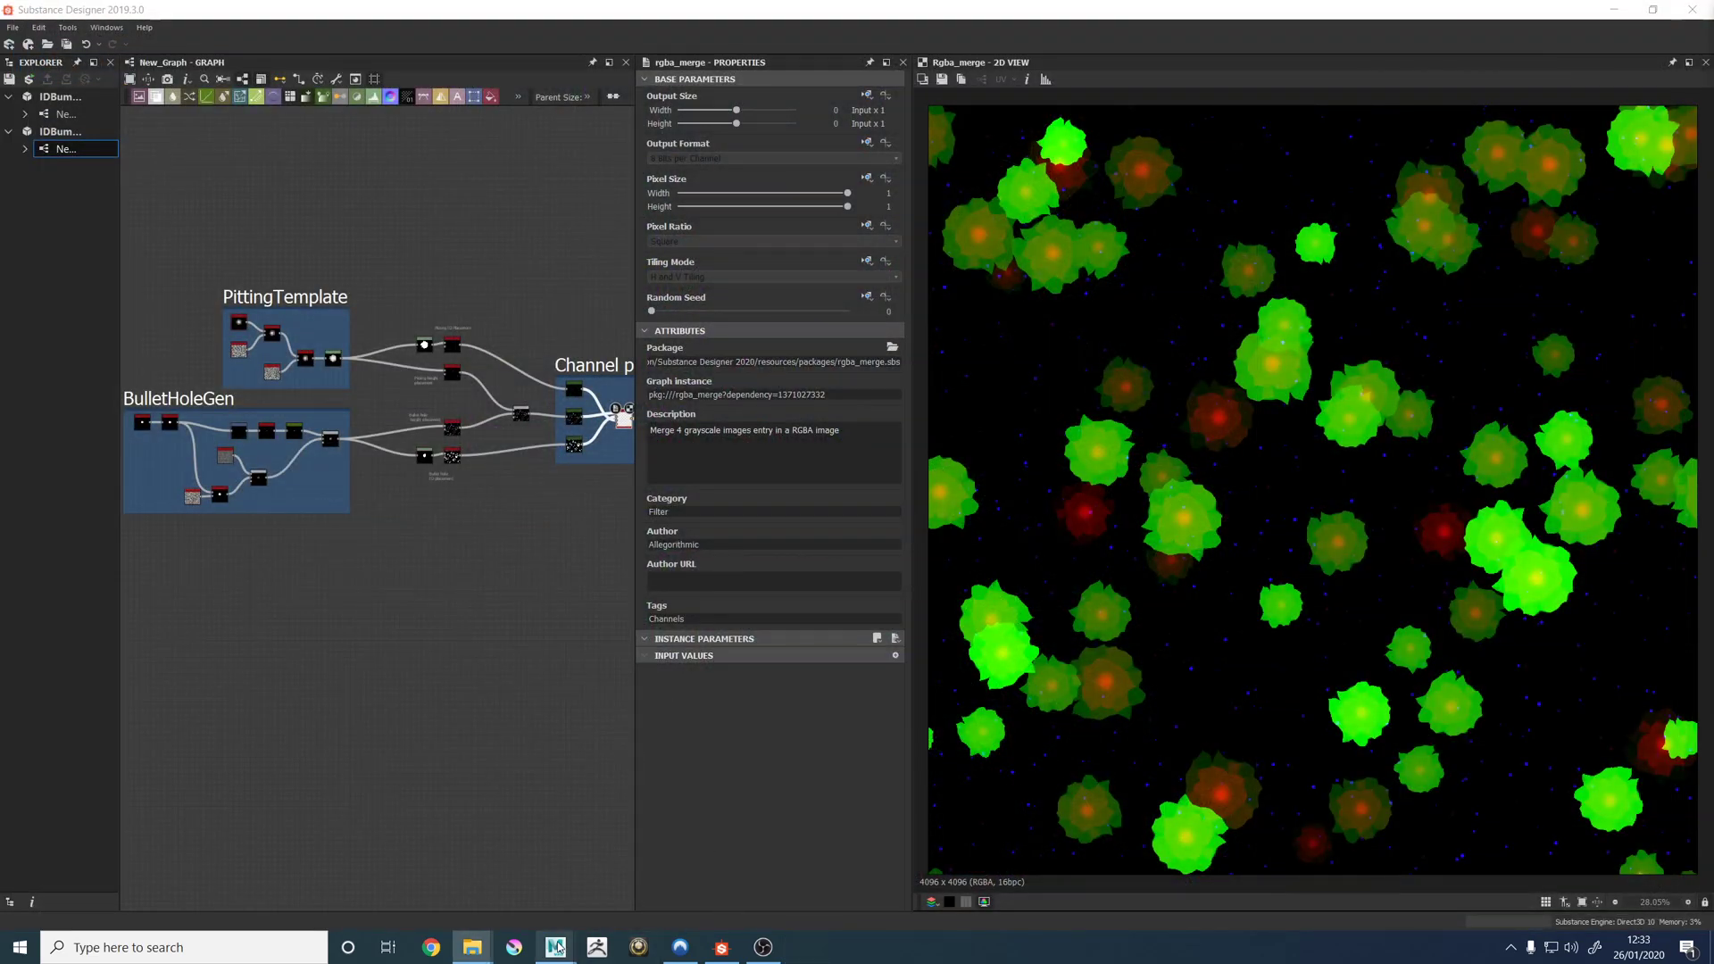
# Back in Maya, orbit to and frame the right-hand sphere, then frame the node network around Add_Bump1.
pyautogui.moveTo(555, 947)
pyautogui.click(642, 862)
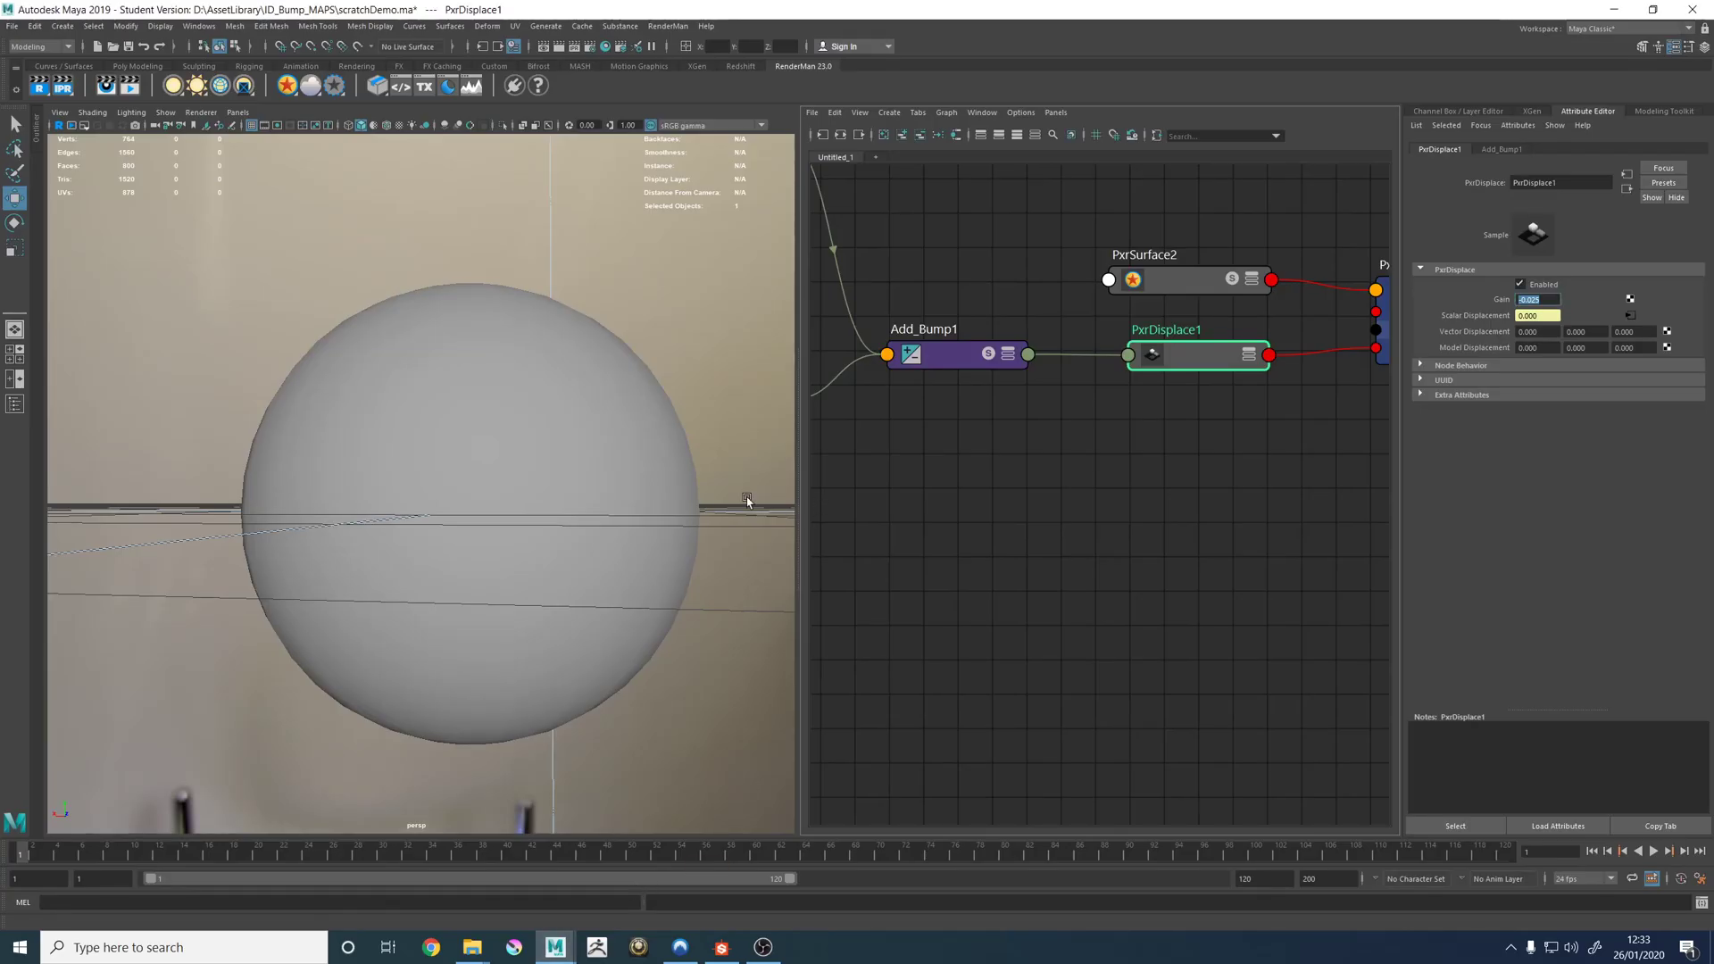
pyautogui.scroll(-5, 707, 491)
pyautogui.scroll(-3, 1074, 497)
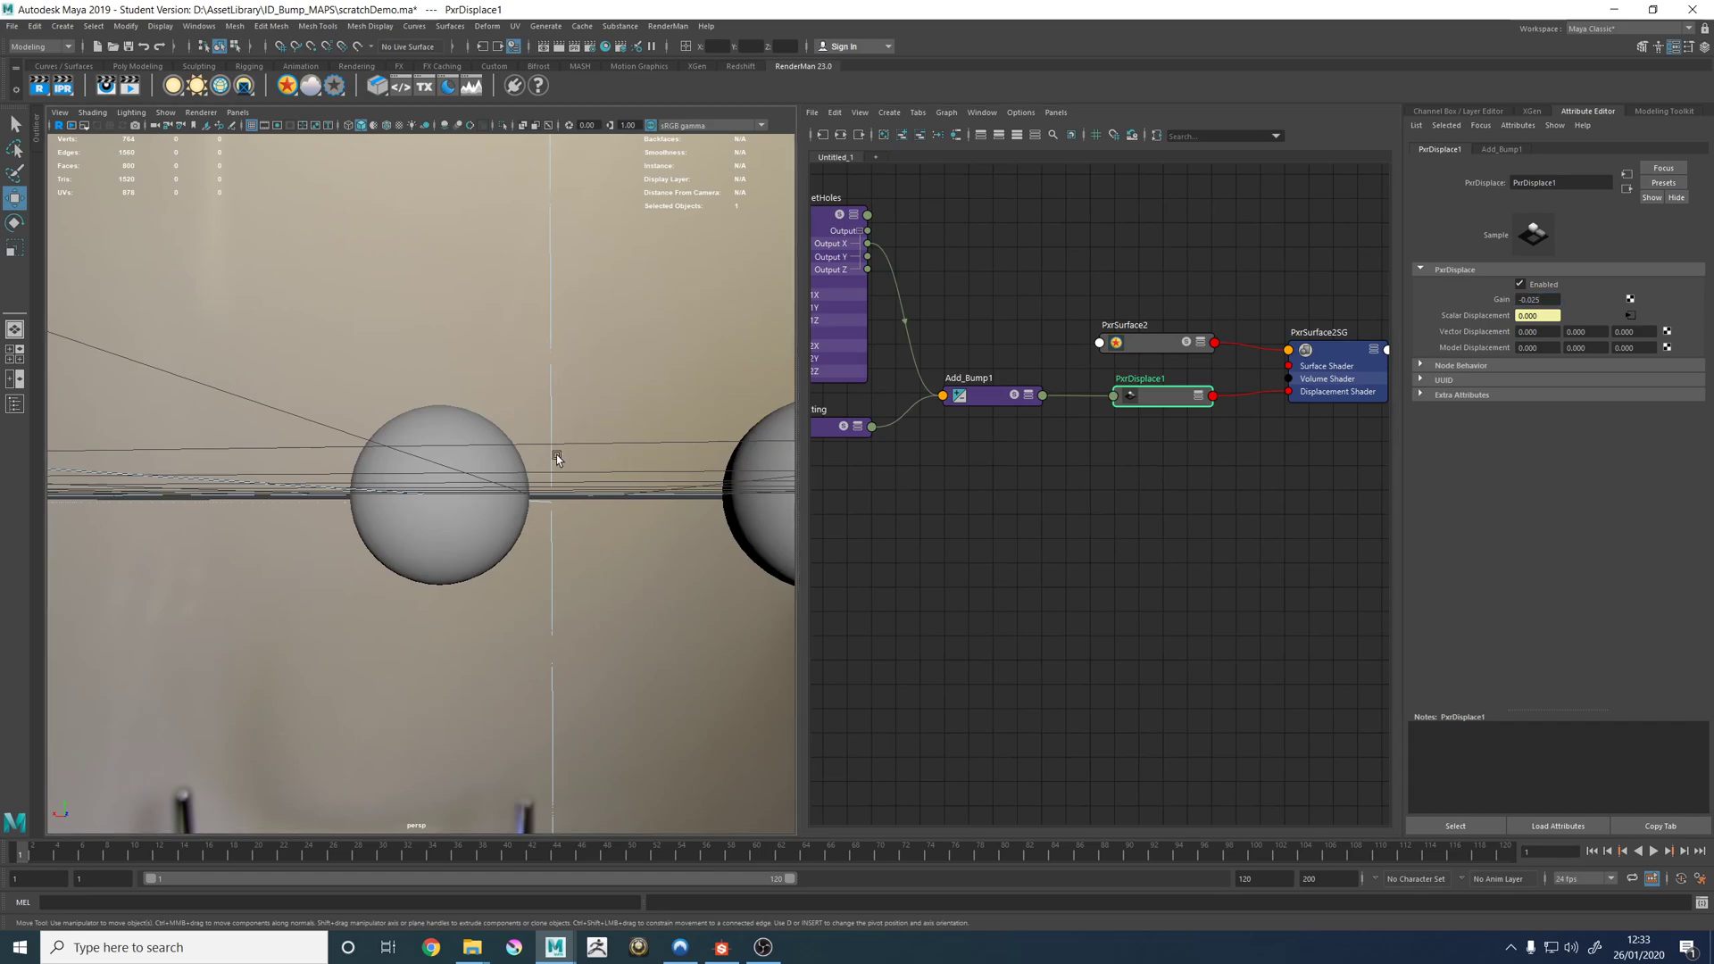
pyautogui.press('space')
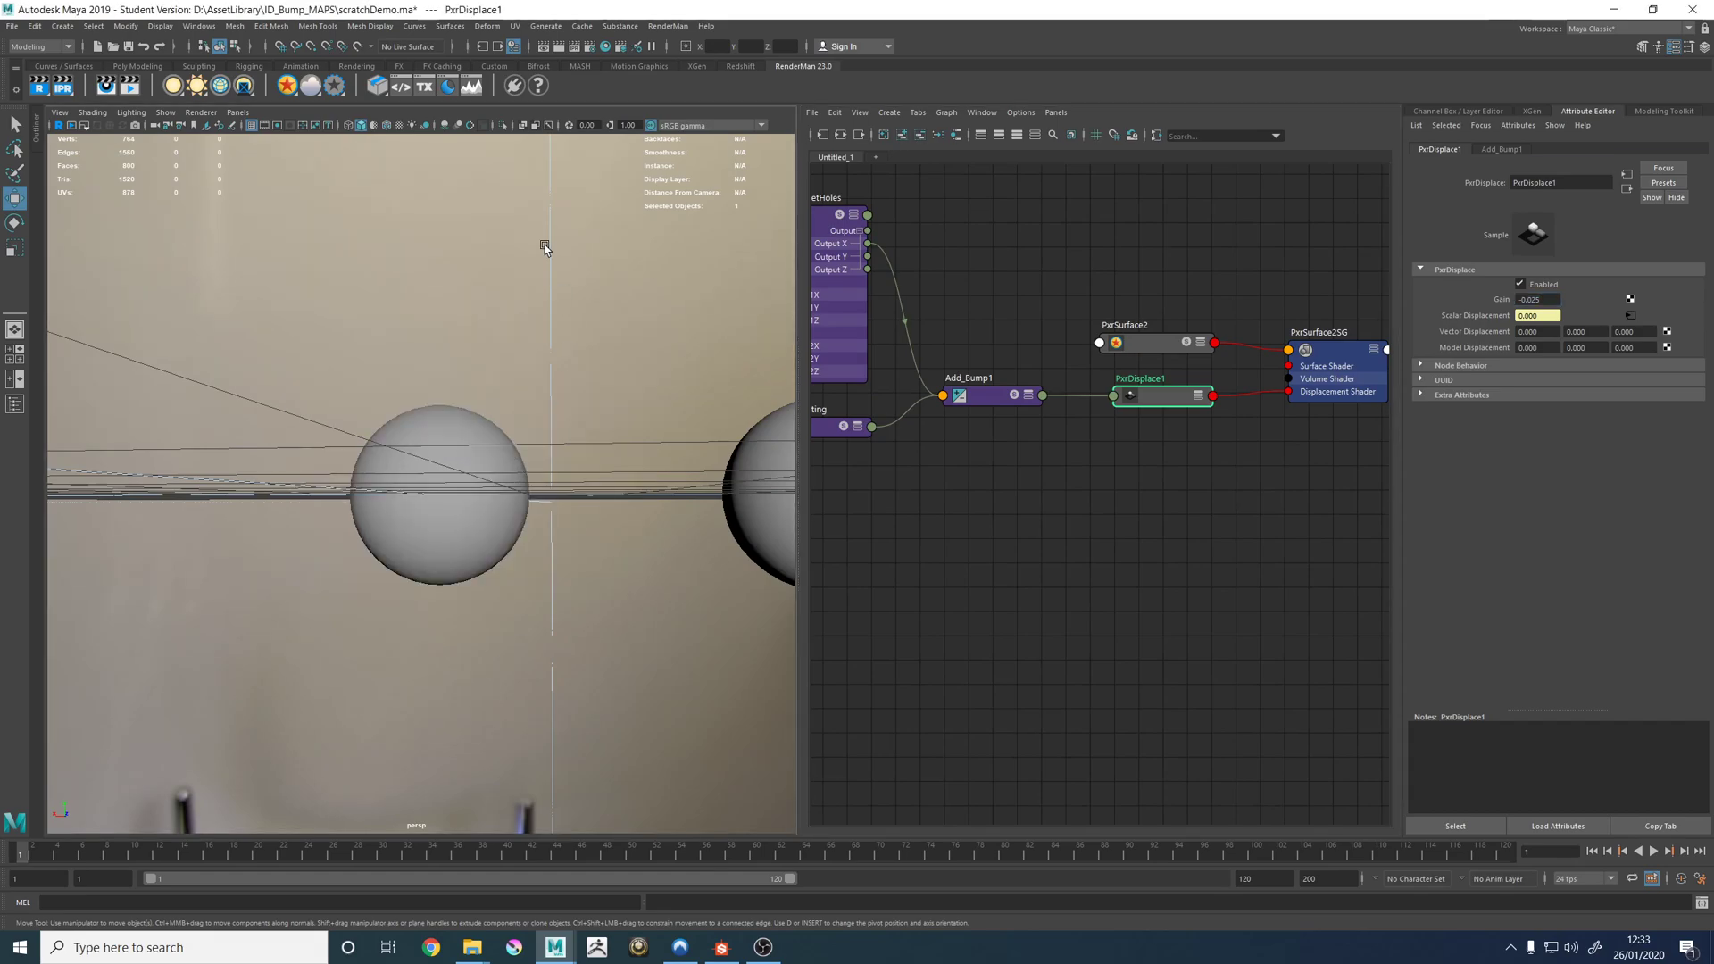
pyautogui.keyDown('alt'); pyautogui.moveTo(532, 309); pyautogui.dragTo(441, 356); pyautogui.keyUp('alt')
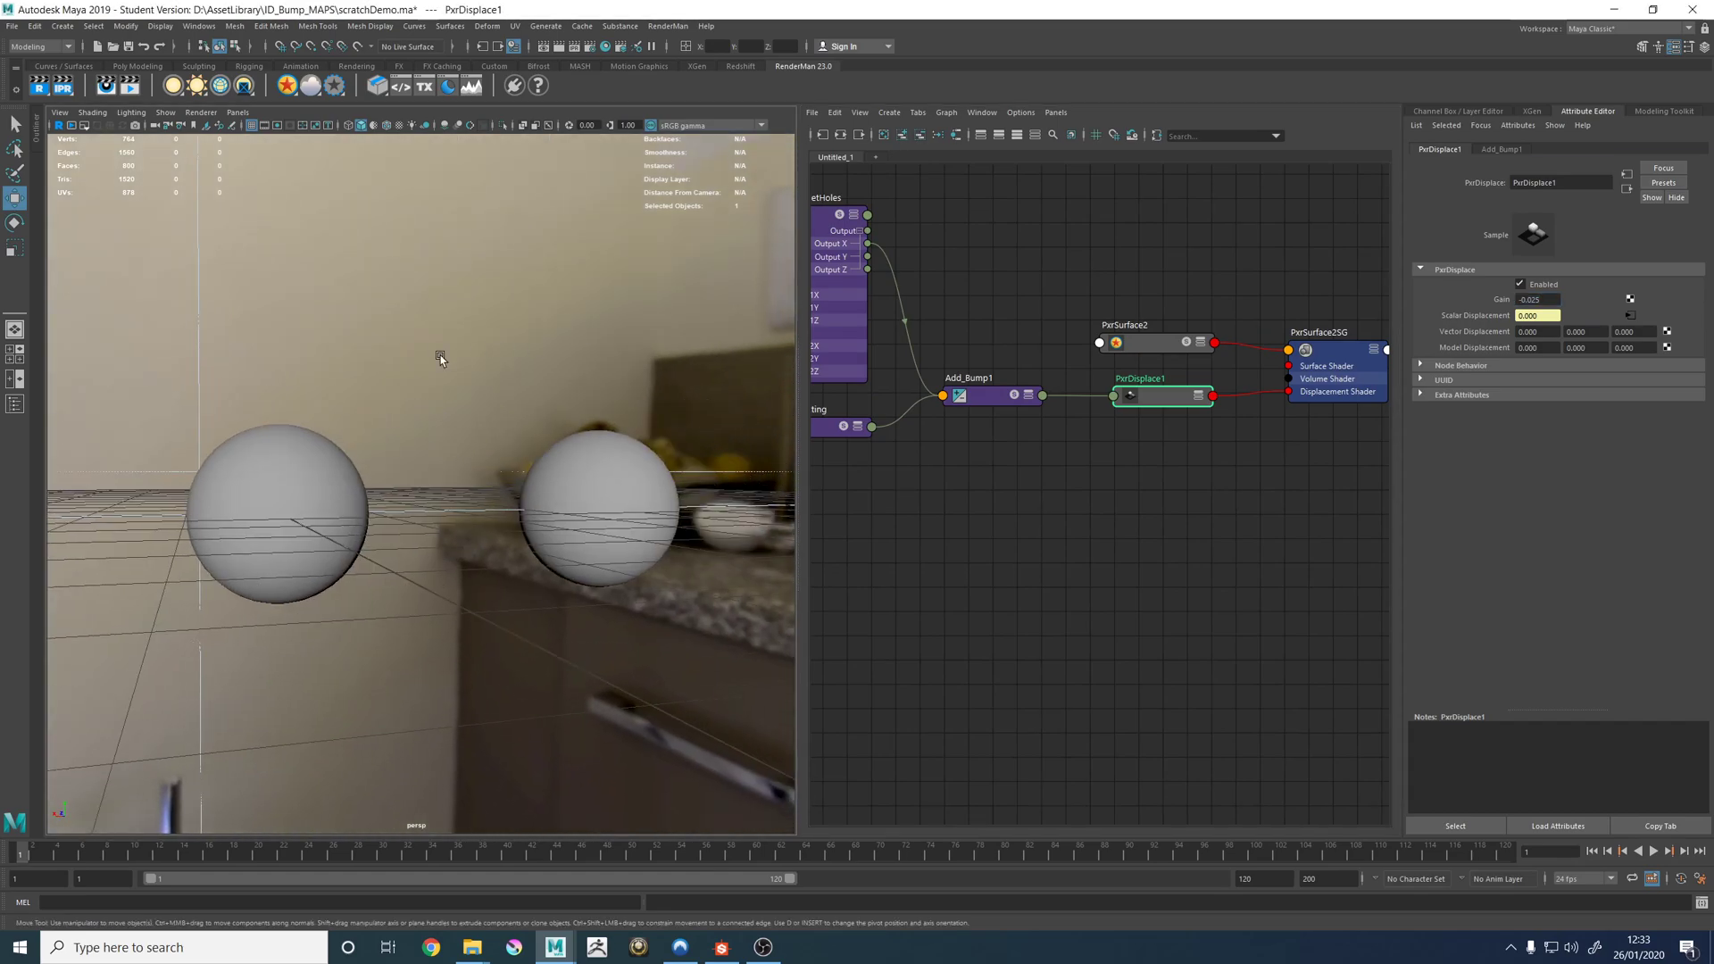
pyautogui.click(614, 468)
pyautogui.press('f')
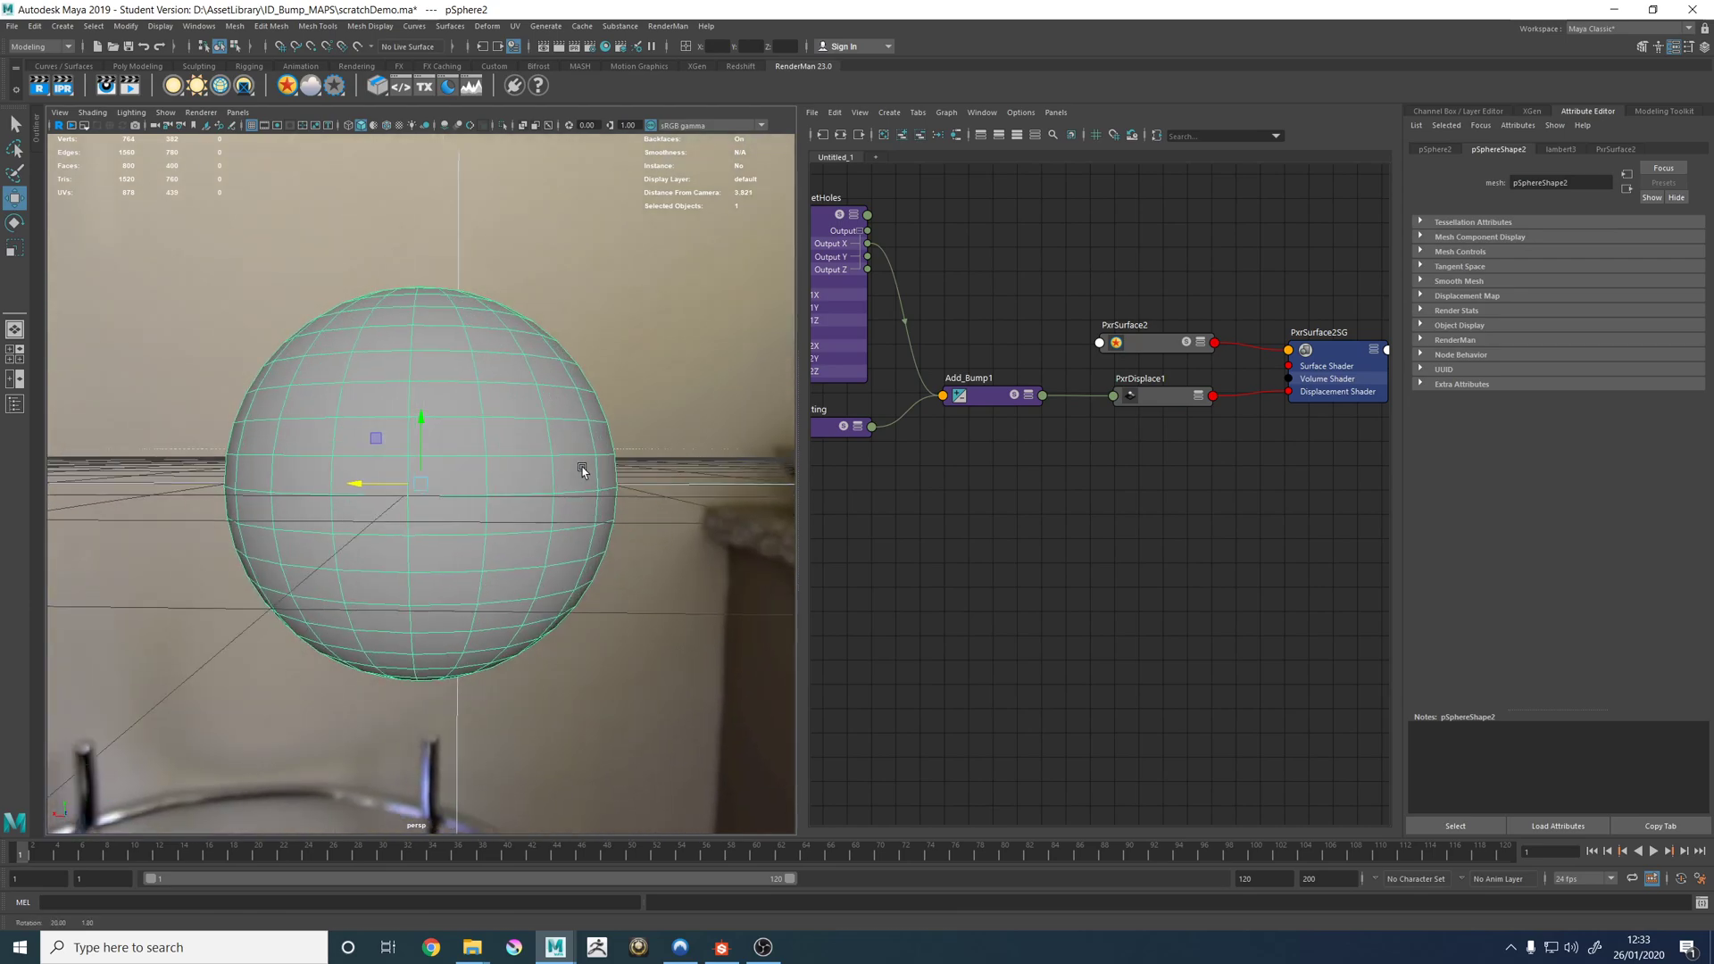
pyautogui.press('a')
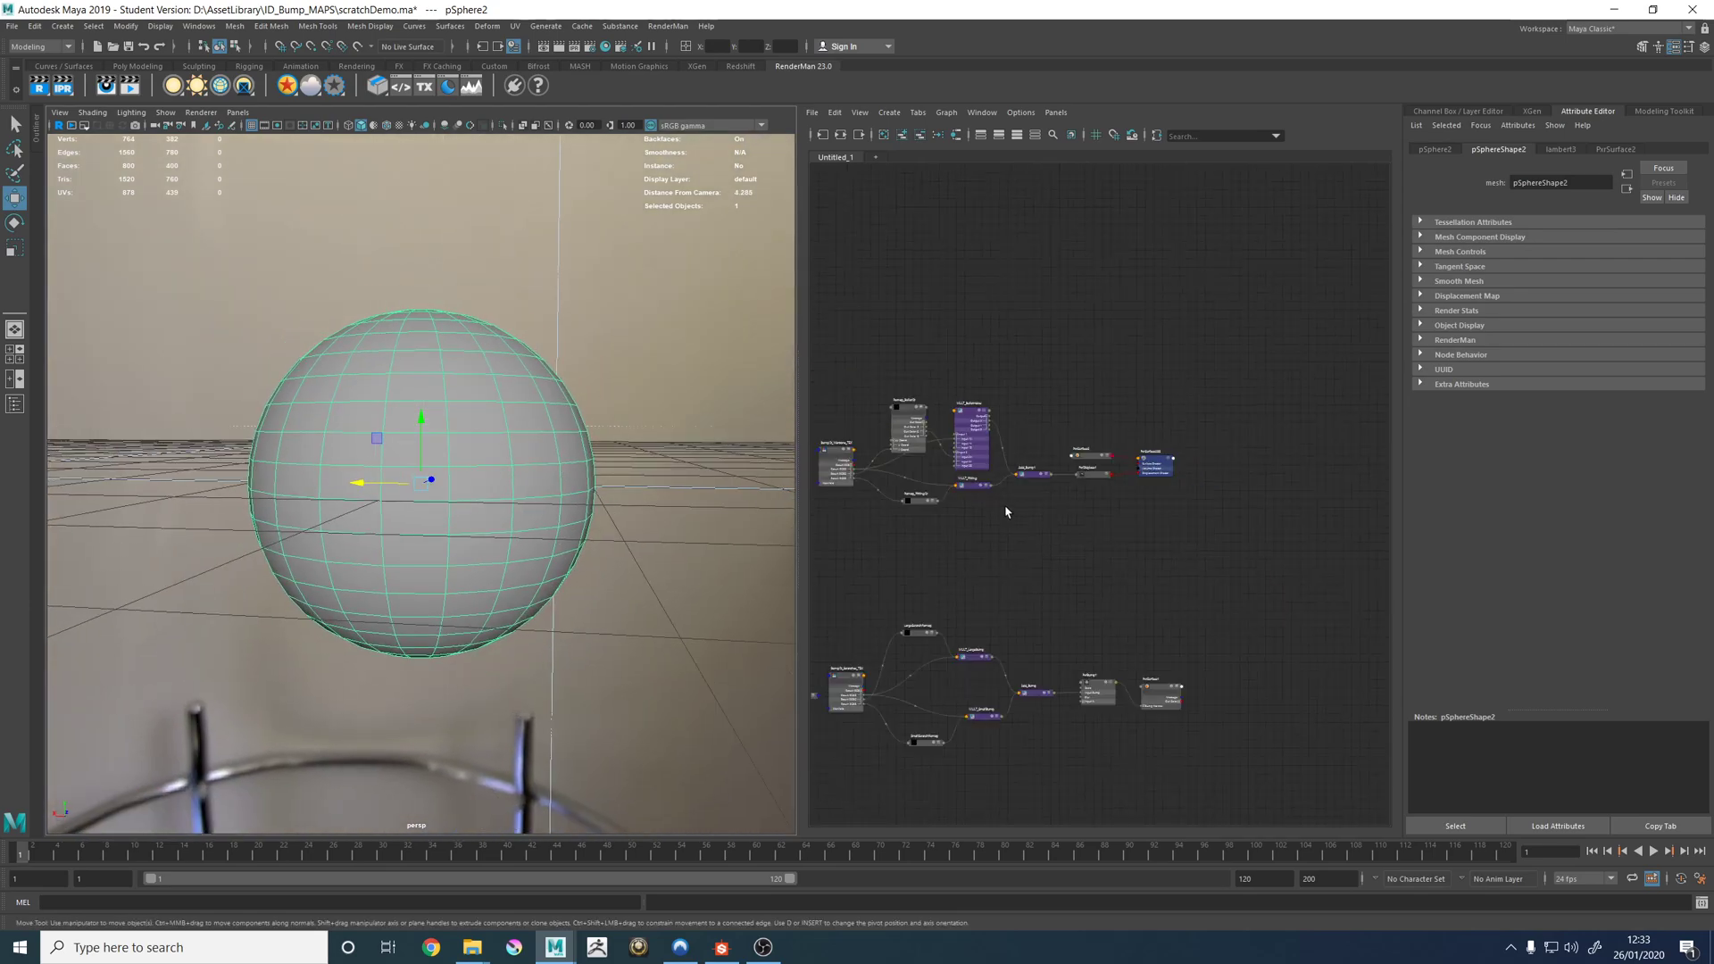
pyautogui.scroll(5, 978, 442)
# Collapse Remap_BulletID and move it and MULT_BulletHoles lower in the network.
pyautogui.click(955, 233)
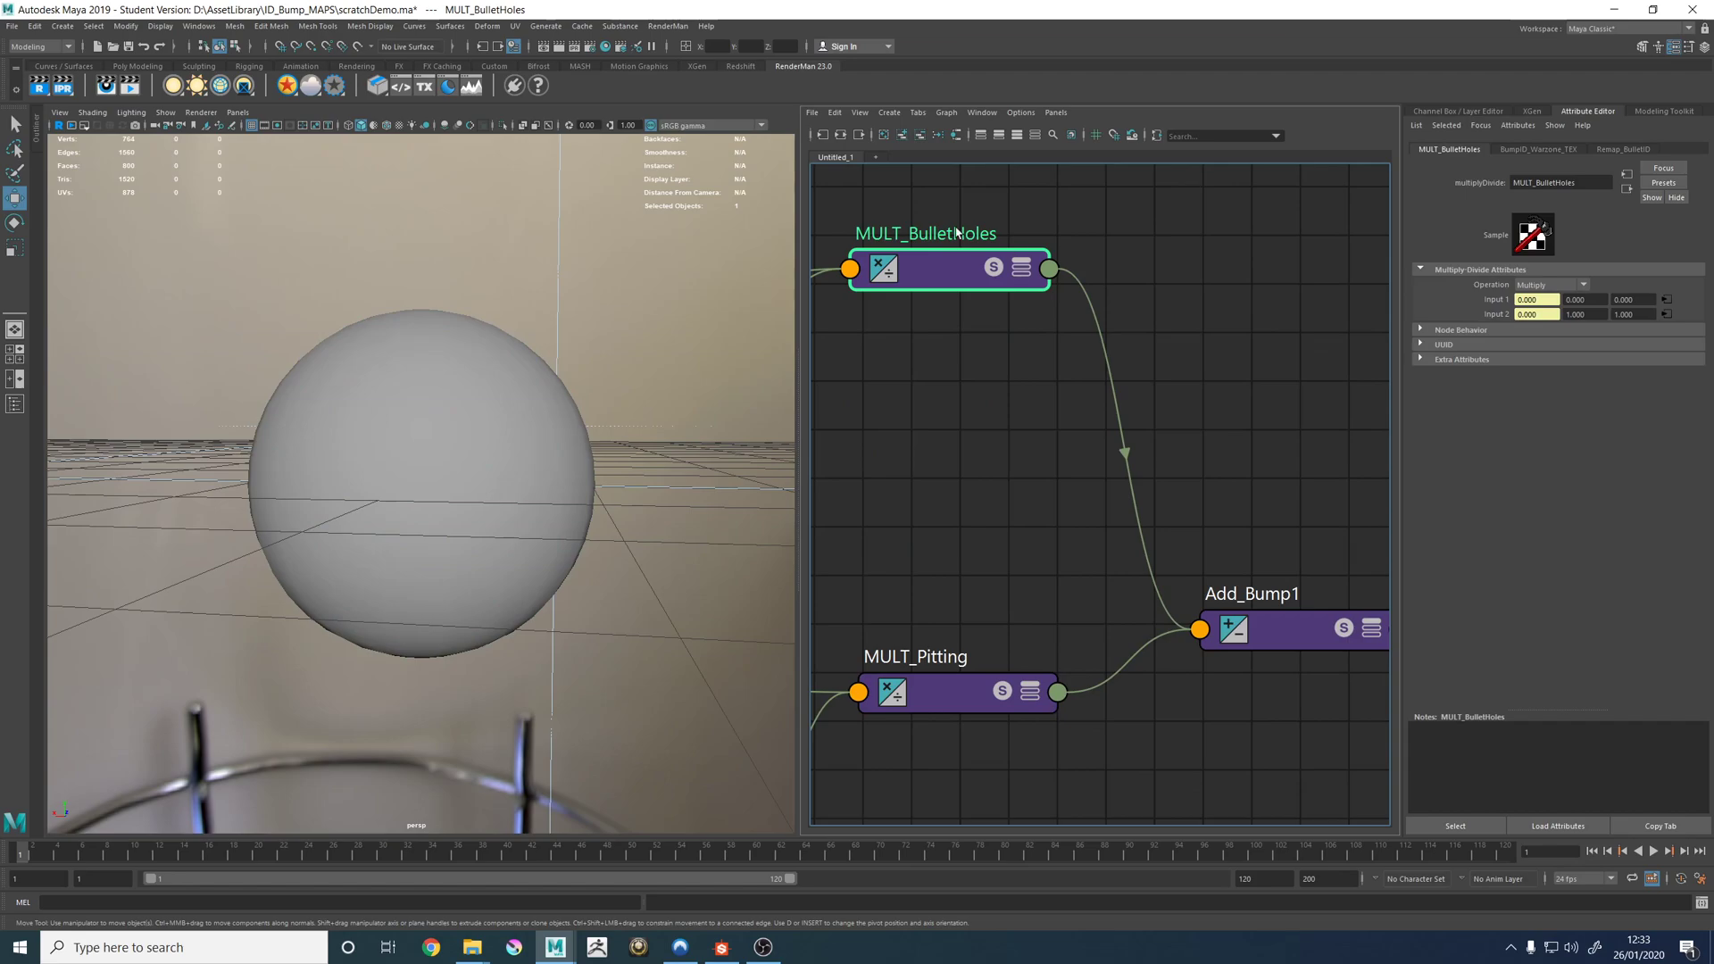
pyautogui.keyDown('alt'); pyautogui.moveTo(956, 234); pyautogui.dragTo(1366, 250, button='middle'); pyautogui.keyUp('alt')
pyautogui.click(1054, 266)
pyautogui.click(1113, 266)
pyautogui.click(1113, 266)
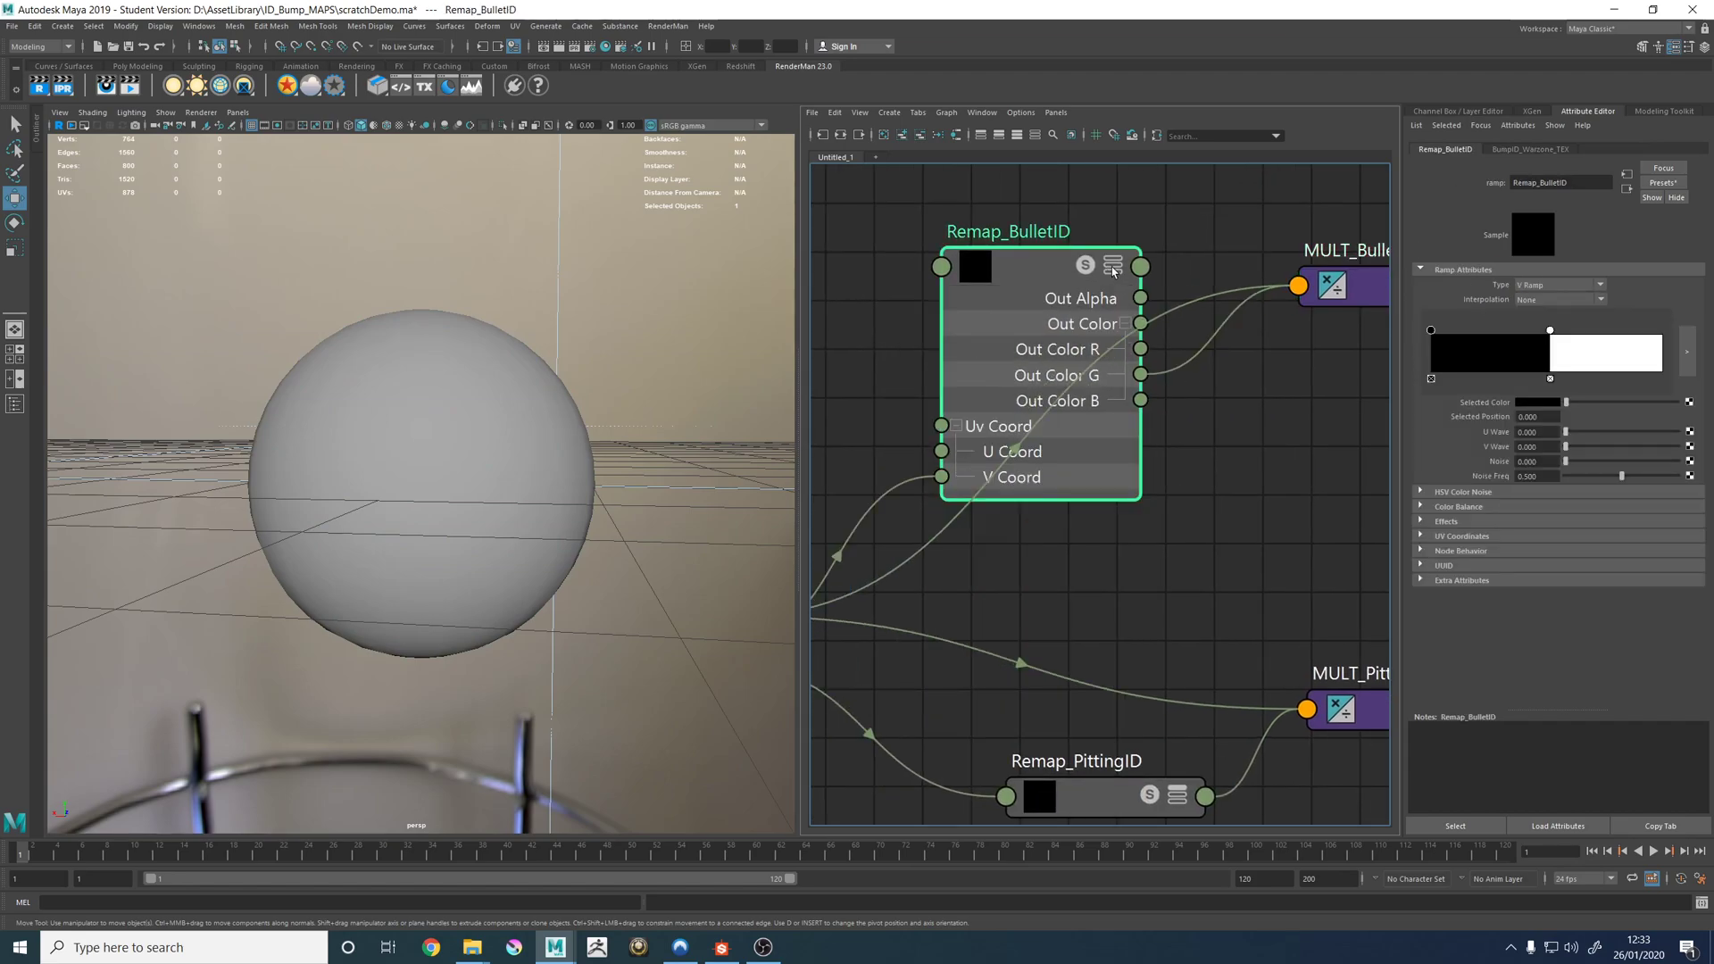
pyautogui.click(1112, 266)
pyautogui.scroll(-6, 1165, 358)
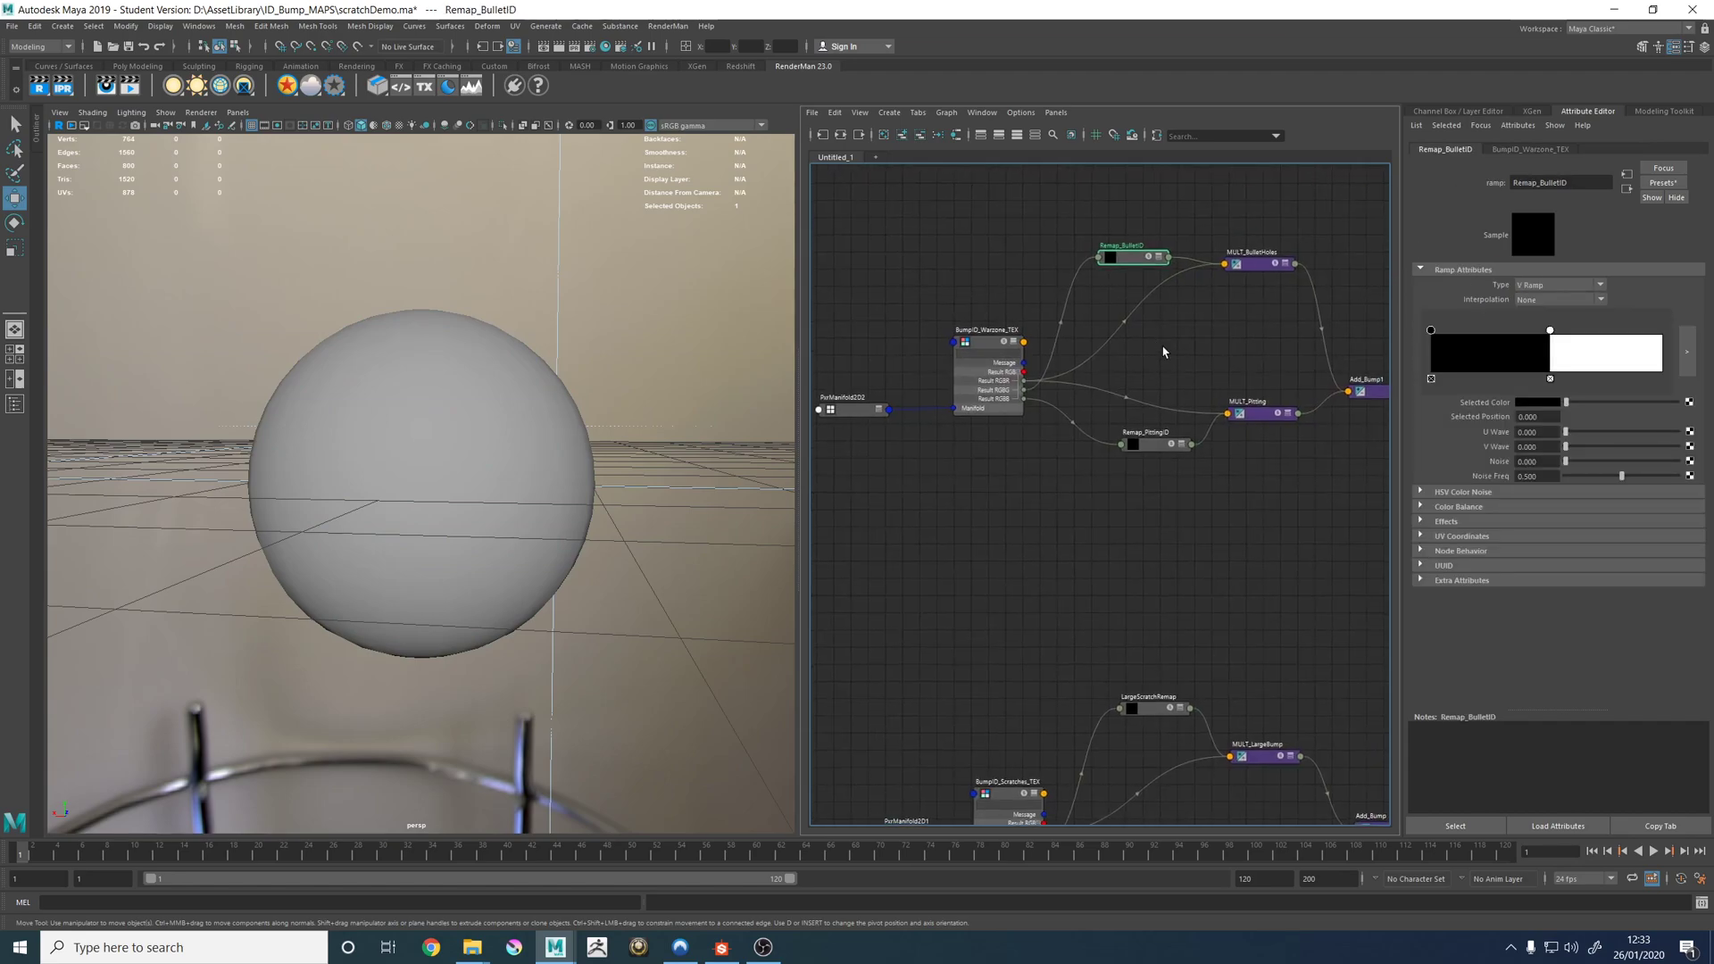
pyautogui.keyDown('alt'); pyautogui.moveTo(1165, 352); pyautogui.dragTo(1125, 372, button='middle'); pyautogui.keyUp('alt')
pyautogui.moveTo(1219, 283); pyautogui.dragTo(1208, 348)
pyautogui.moveTo(1091, 277); pyautogui.dragTo(1091, 298)
pyautogui.keyDown('alt'); pyautogui.moveTo(1091, 298); pyautogui.dragTo(1250, 272, button='middle'); pyautogui.keyUp('alt')
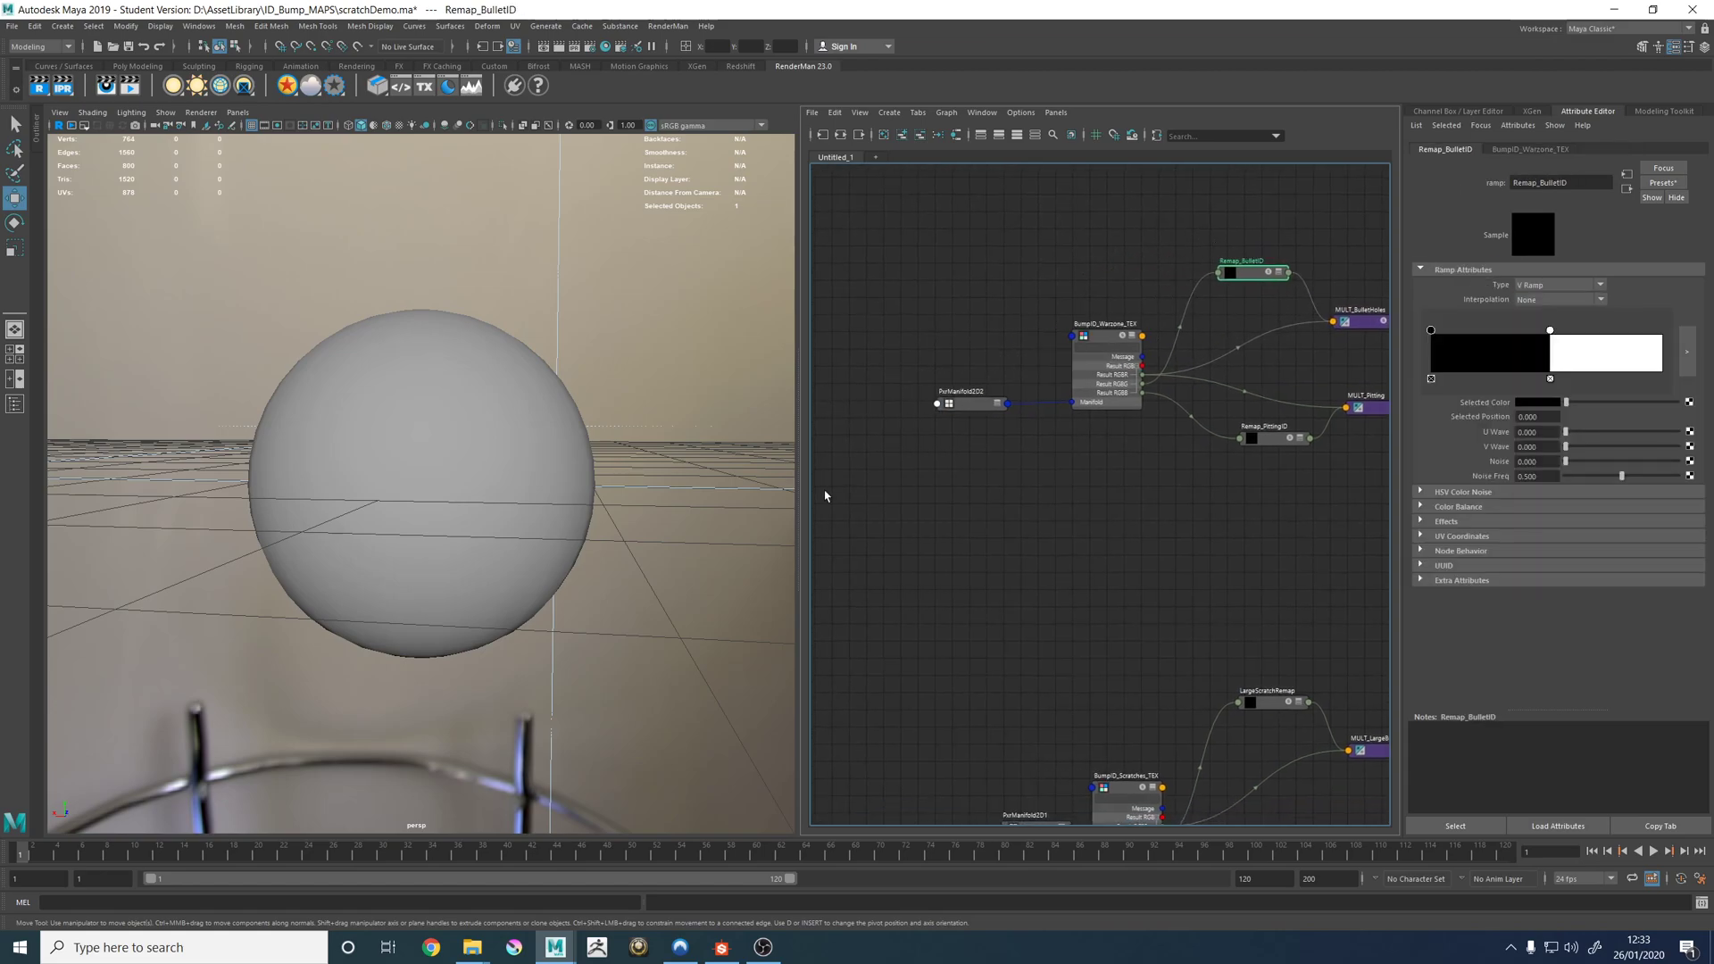
# Inspect the PxrManifold2D2, Remap_BulletID and Remap_PittingID settings.
pyautogui.click(975, 406)
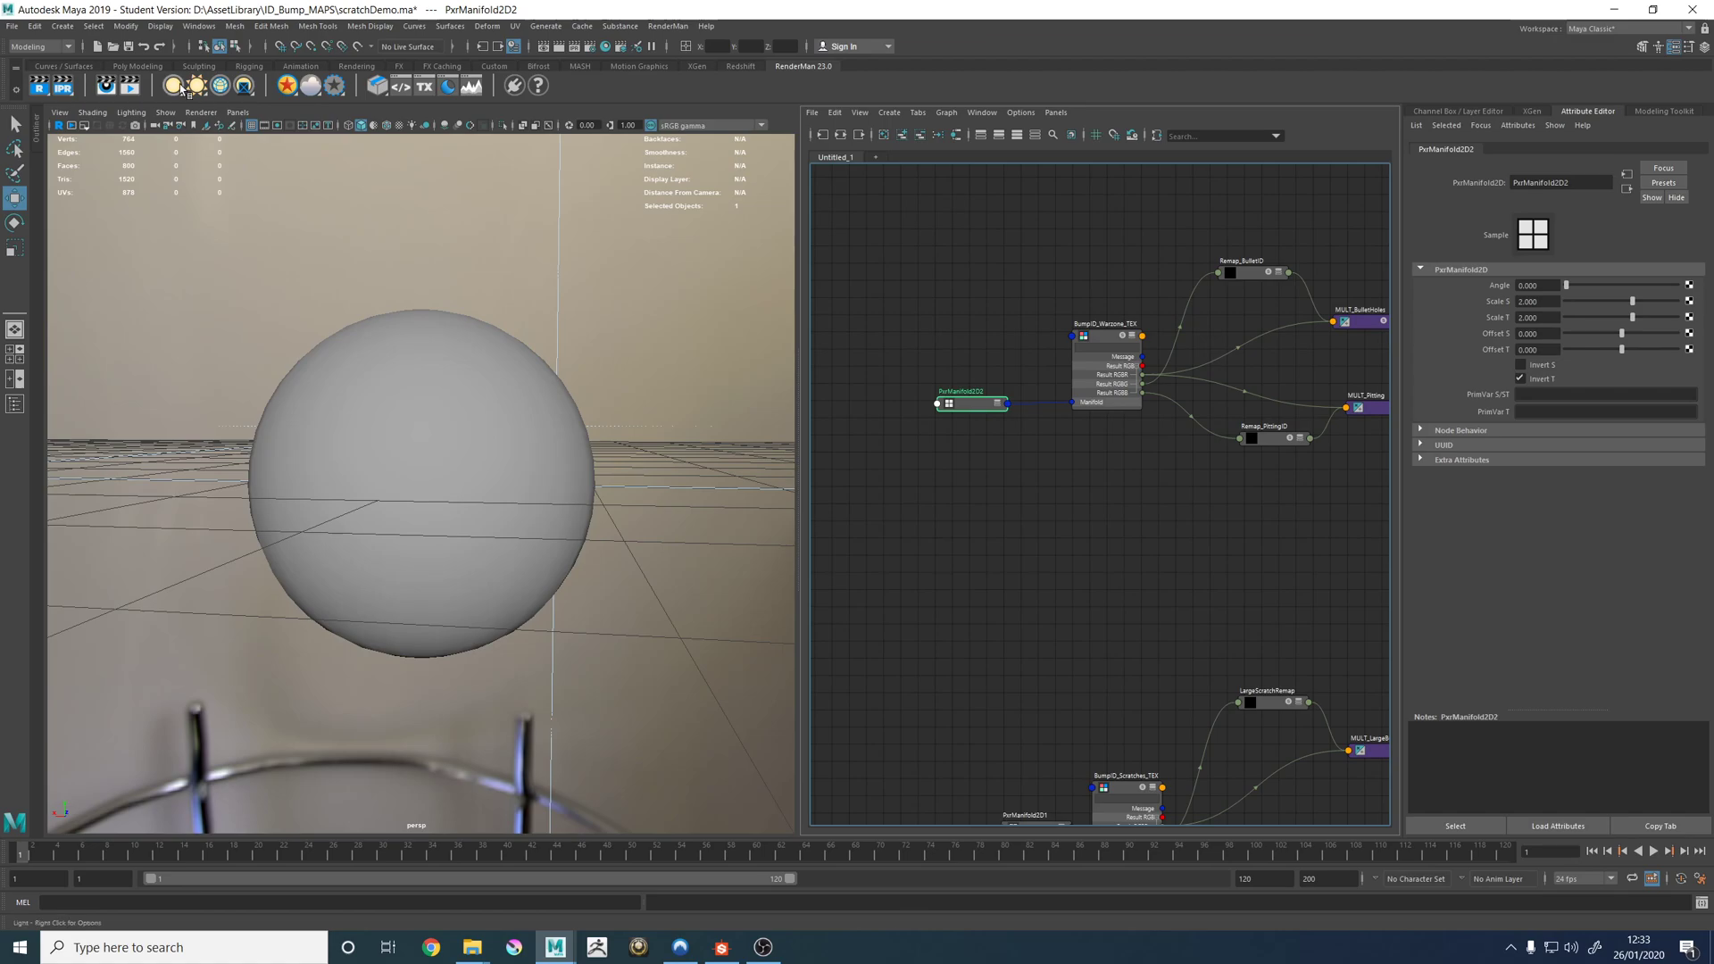
pyautogui.click(1253, 273)
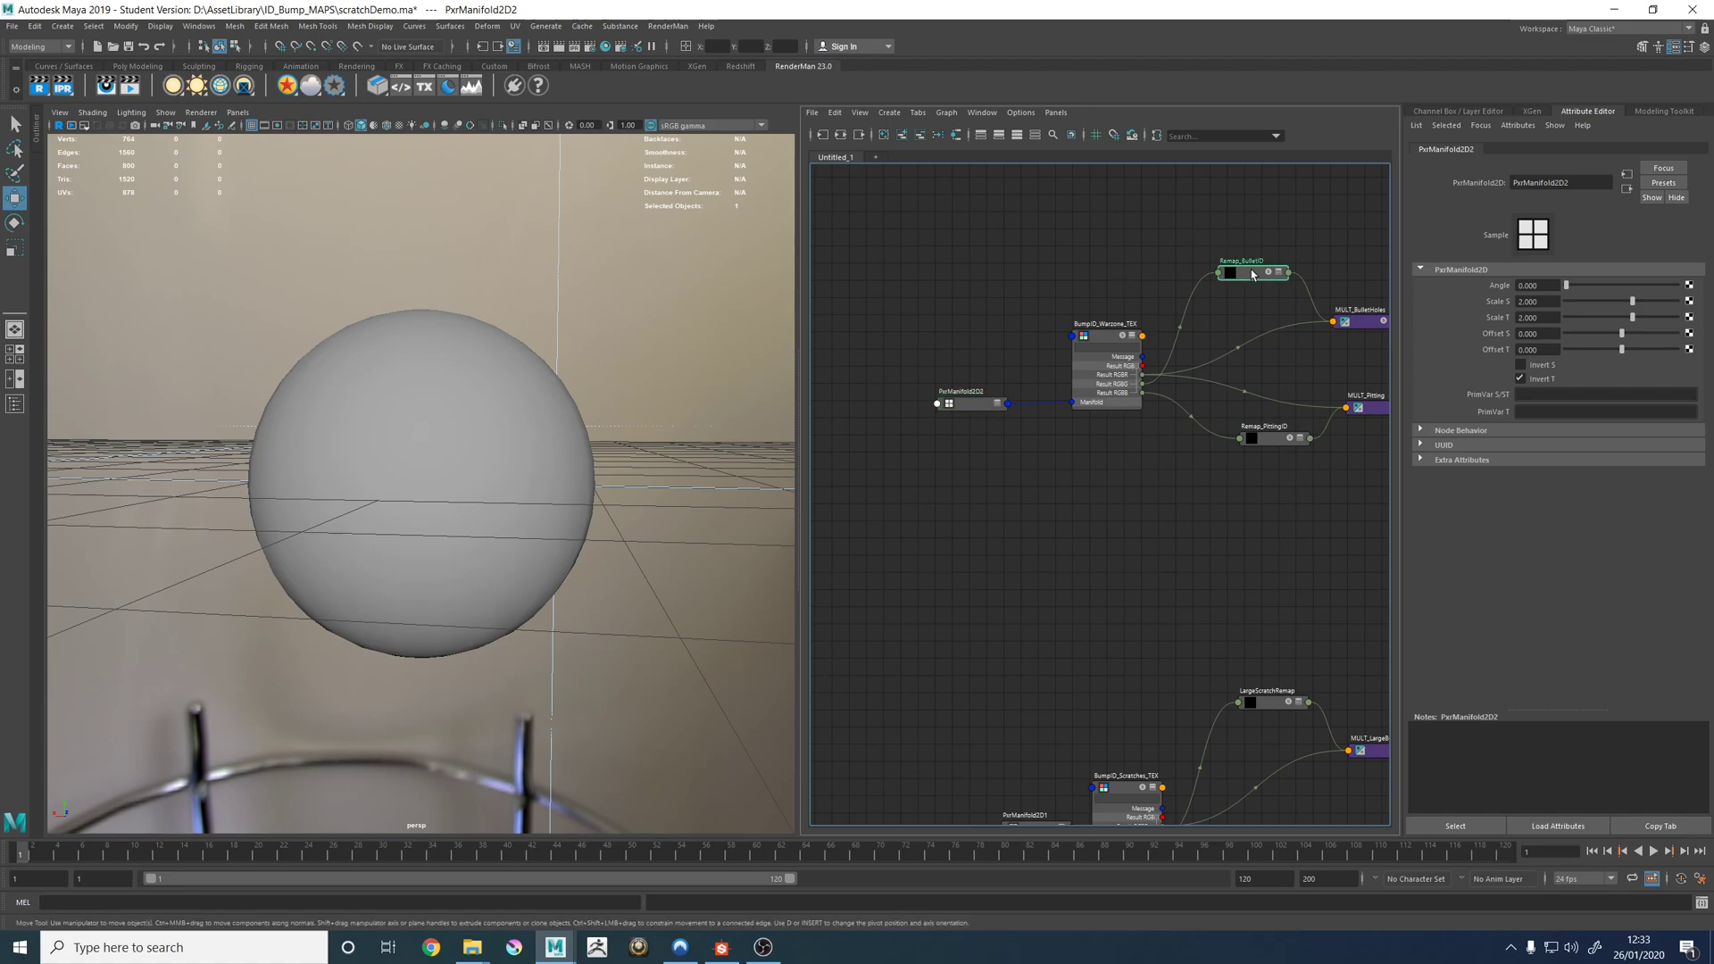
pyautogui.click(1266, 435)
pyautogui.click(201, 112)
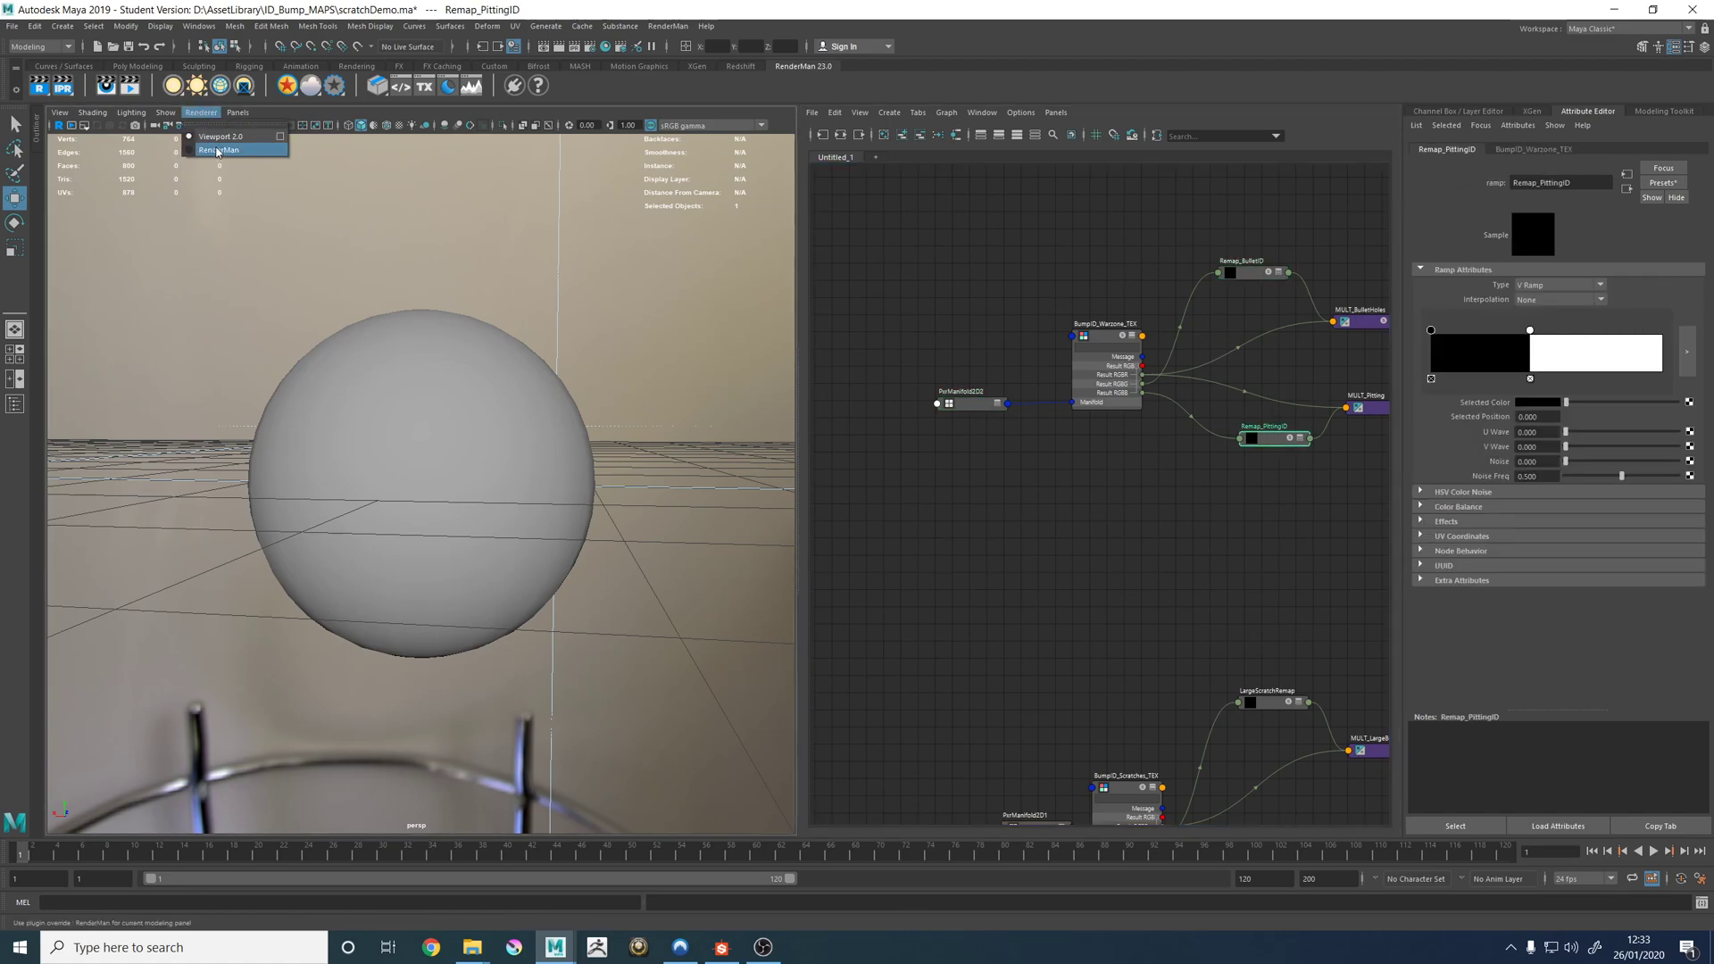
# Render the viewport with RenderMan and inspect BumpID_Warzone_TEX and both Remap ramps.
pyautogui.click(218, 150)
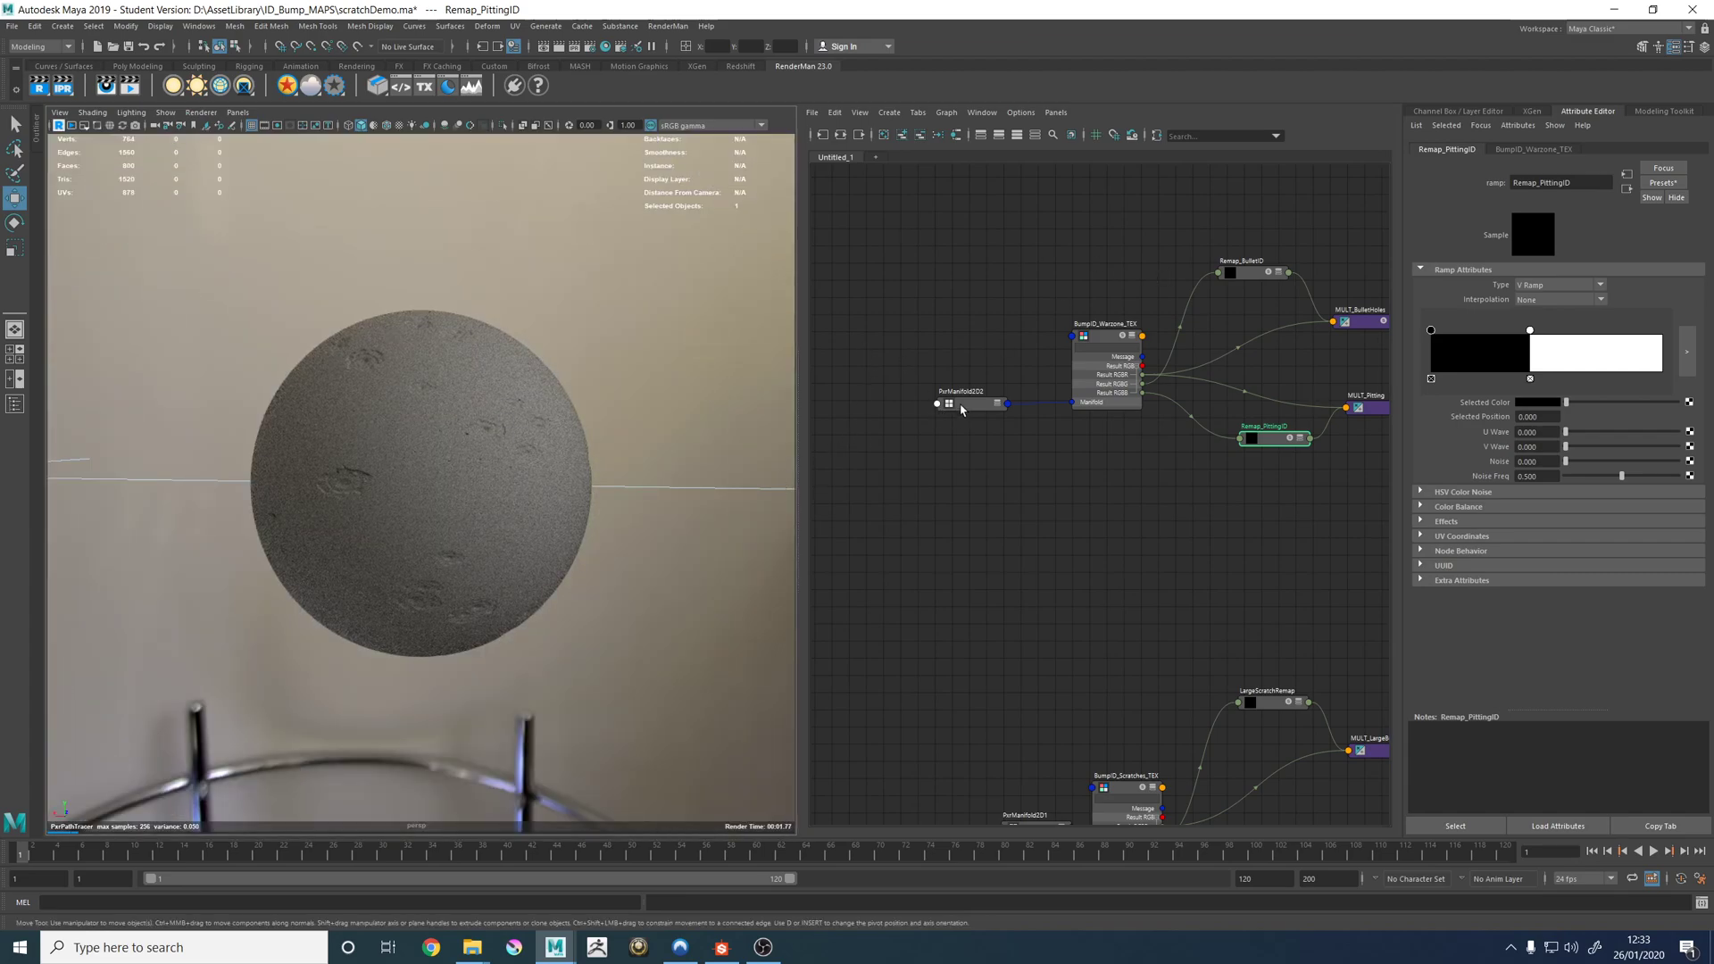
pyautogui.scroll(5, 965, 406)
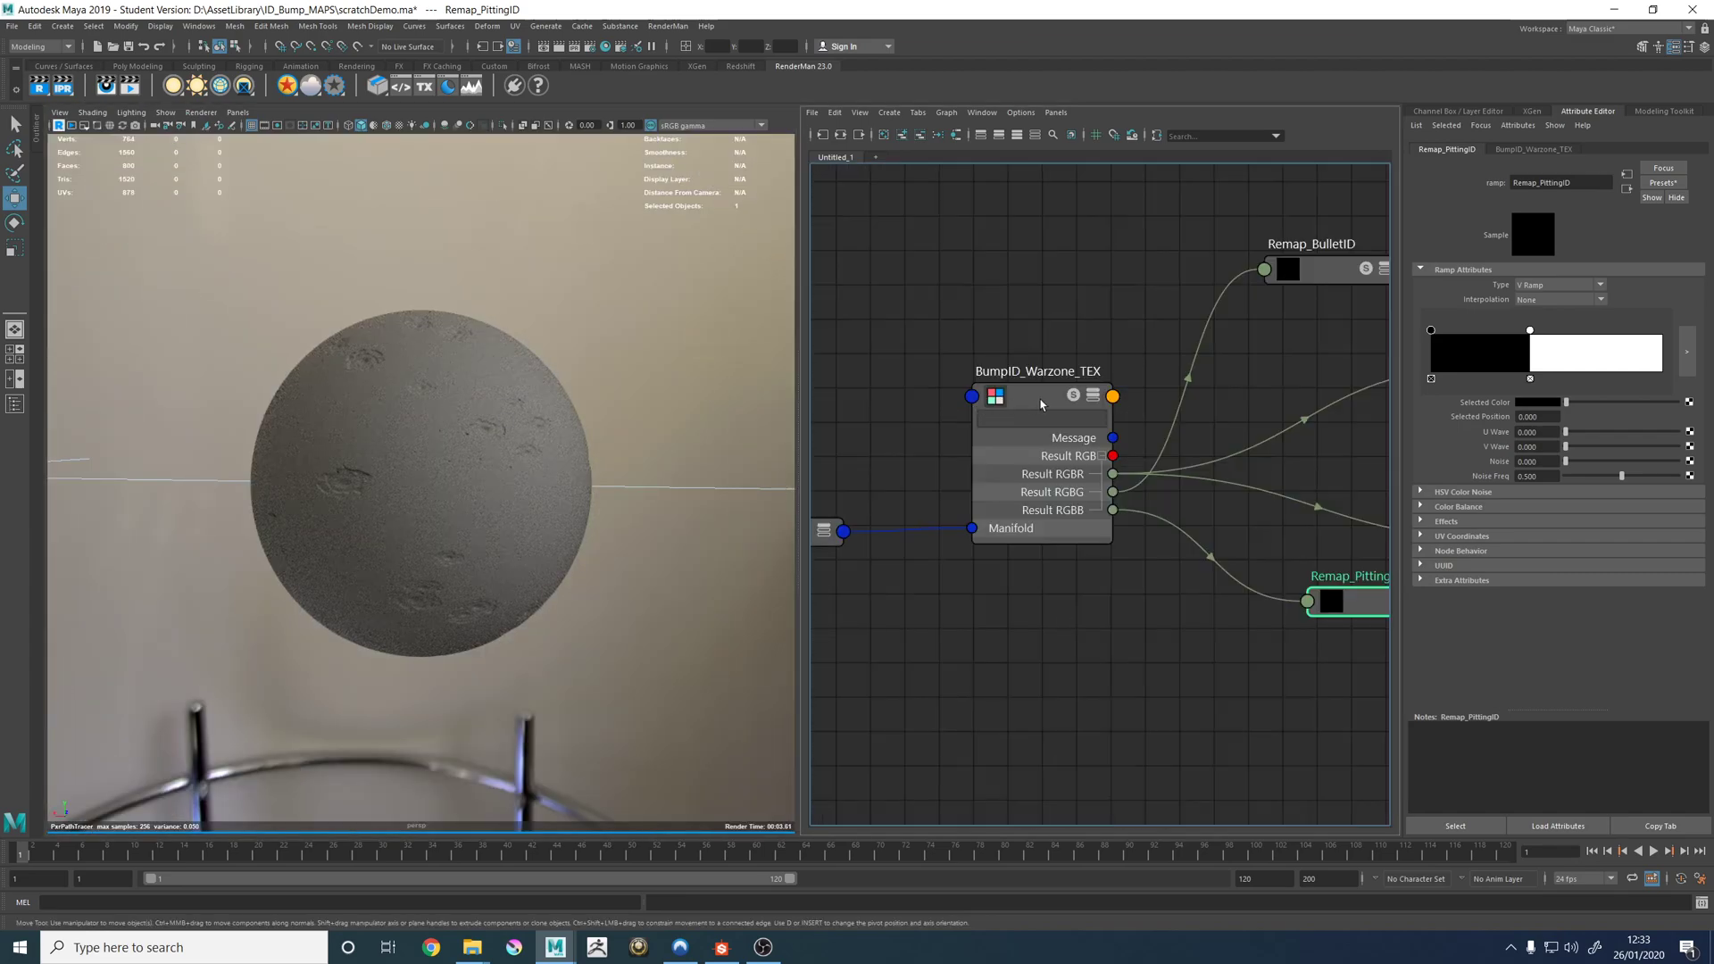
pyautogui.click(1041, 404)
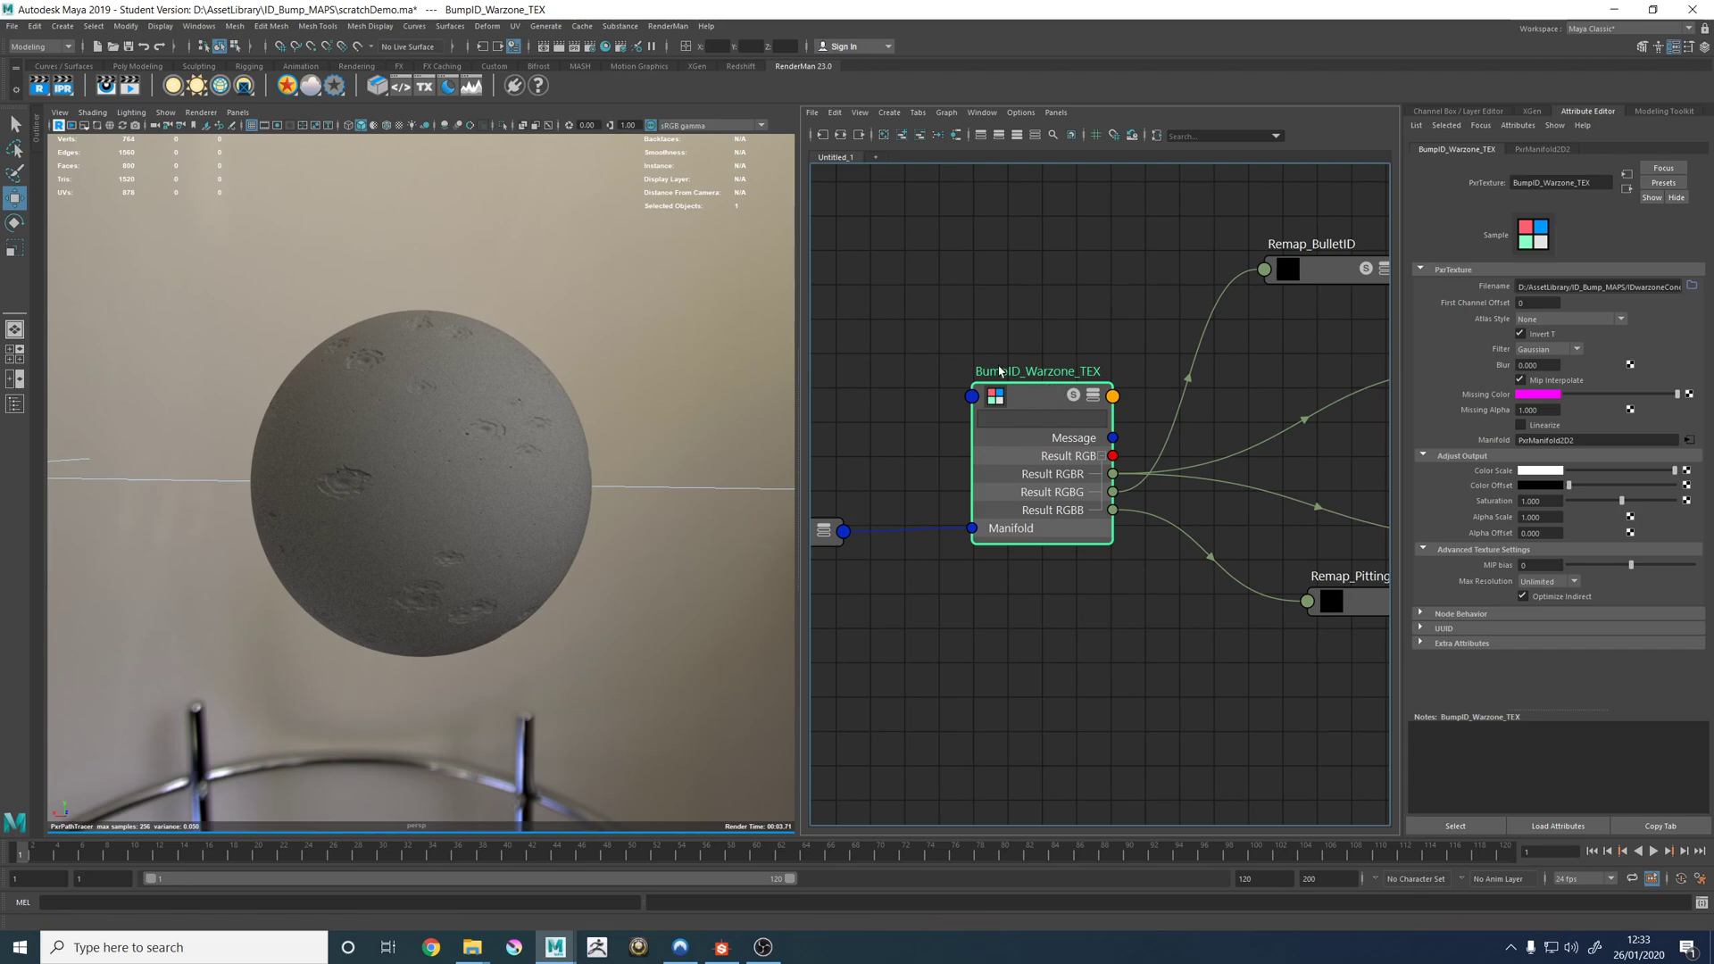
pyautogui.keyDown('alt'); pyautogui.moveTo(1109, 287); pyautogui.dragTo(856, 287, button='middle'); pyautogui.keyUp('alt')
pyautogui.click(1076, 266)
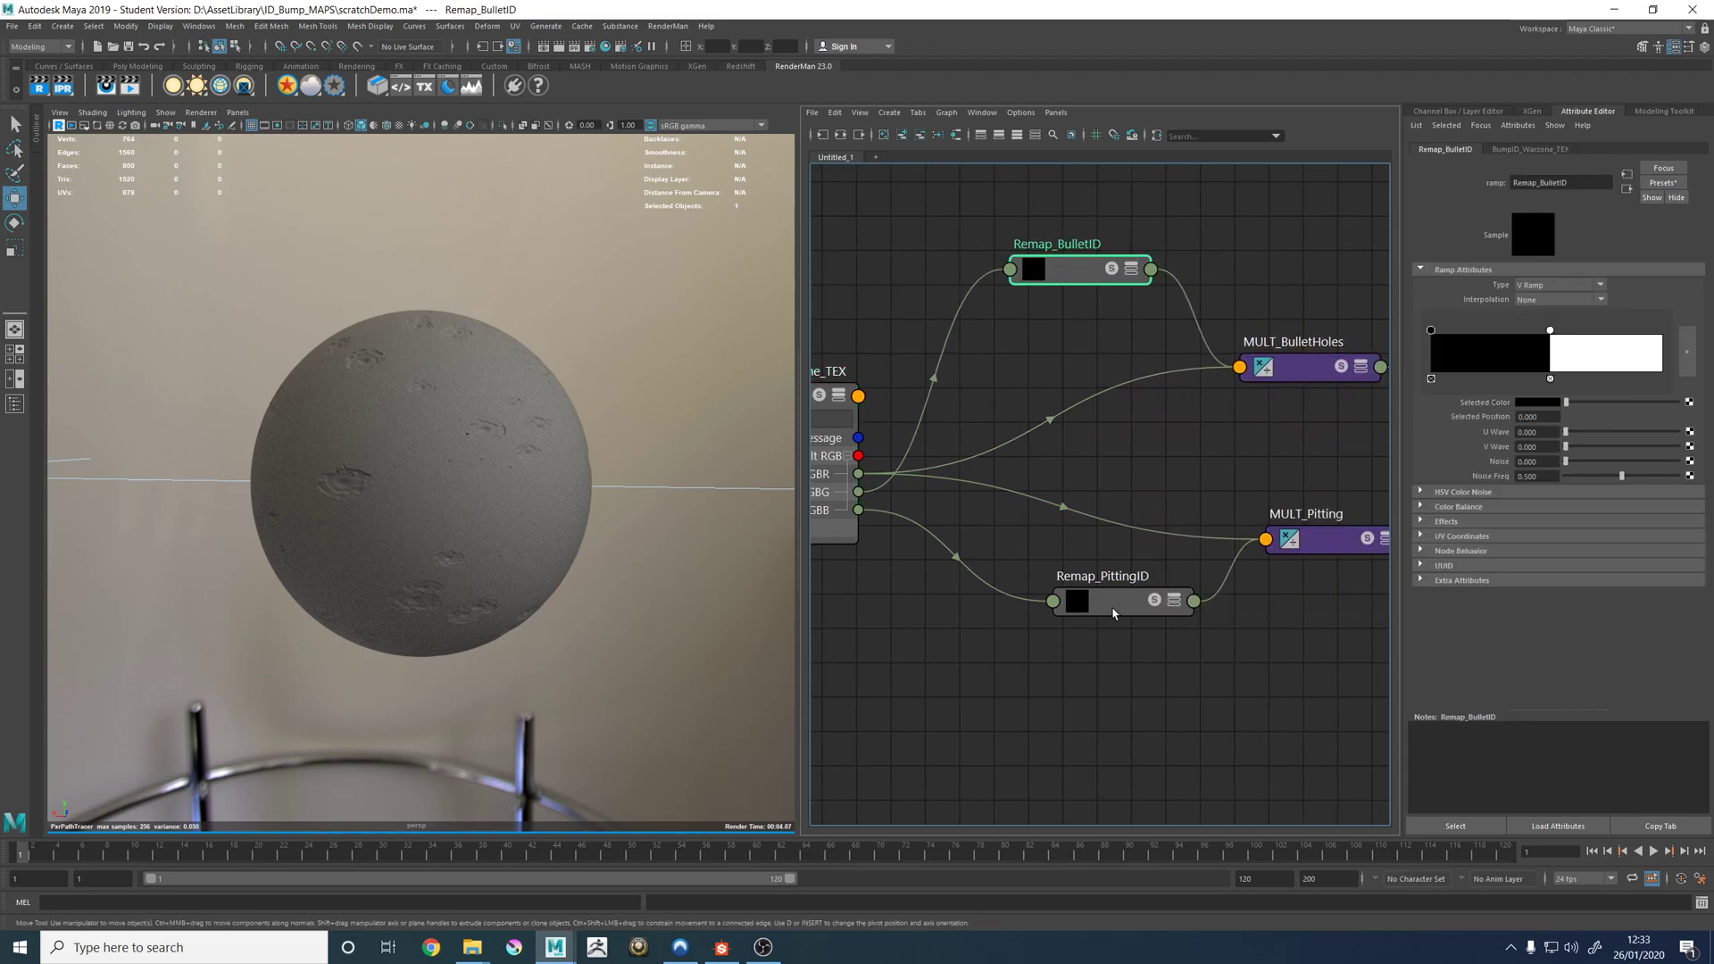
pyautogui.click(1107, 579)
pyautogui.click(1072, 272)
# Inspect MULT_BulletHoles, Add_Bump1 and PxrDisplace1's -0.025 gain, then graph PxrSurface2SG.
pyautogui.keyDown('alt'); pyautogui.moveTo(1234, 428); pyautogui.dragTo(1013, 430, button='middle'); pyautogui.keyUp('alt')
pyautogui.click(1087, 368)
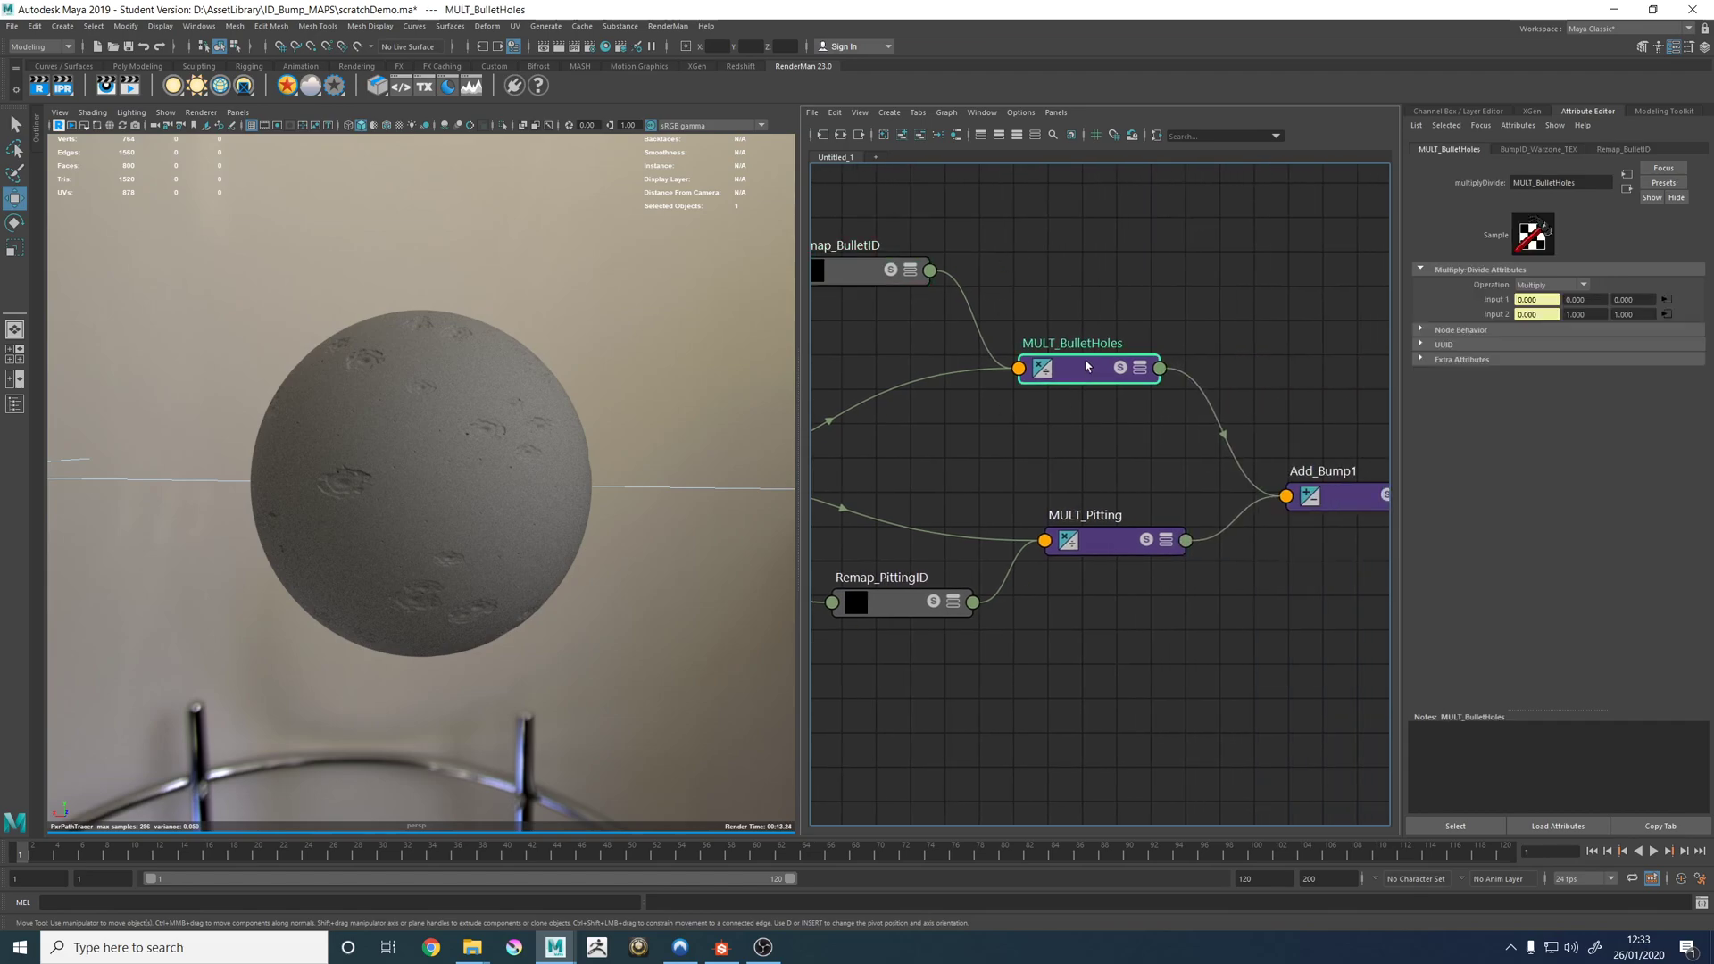
pyautogui.keyDown('alt'); pyautogui.moveTo(1043, 285); pyautogui.dragTo(1118, 278, button='middle'); pyautogui.keyUp('alt')
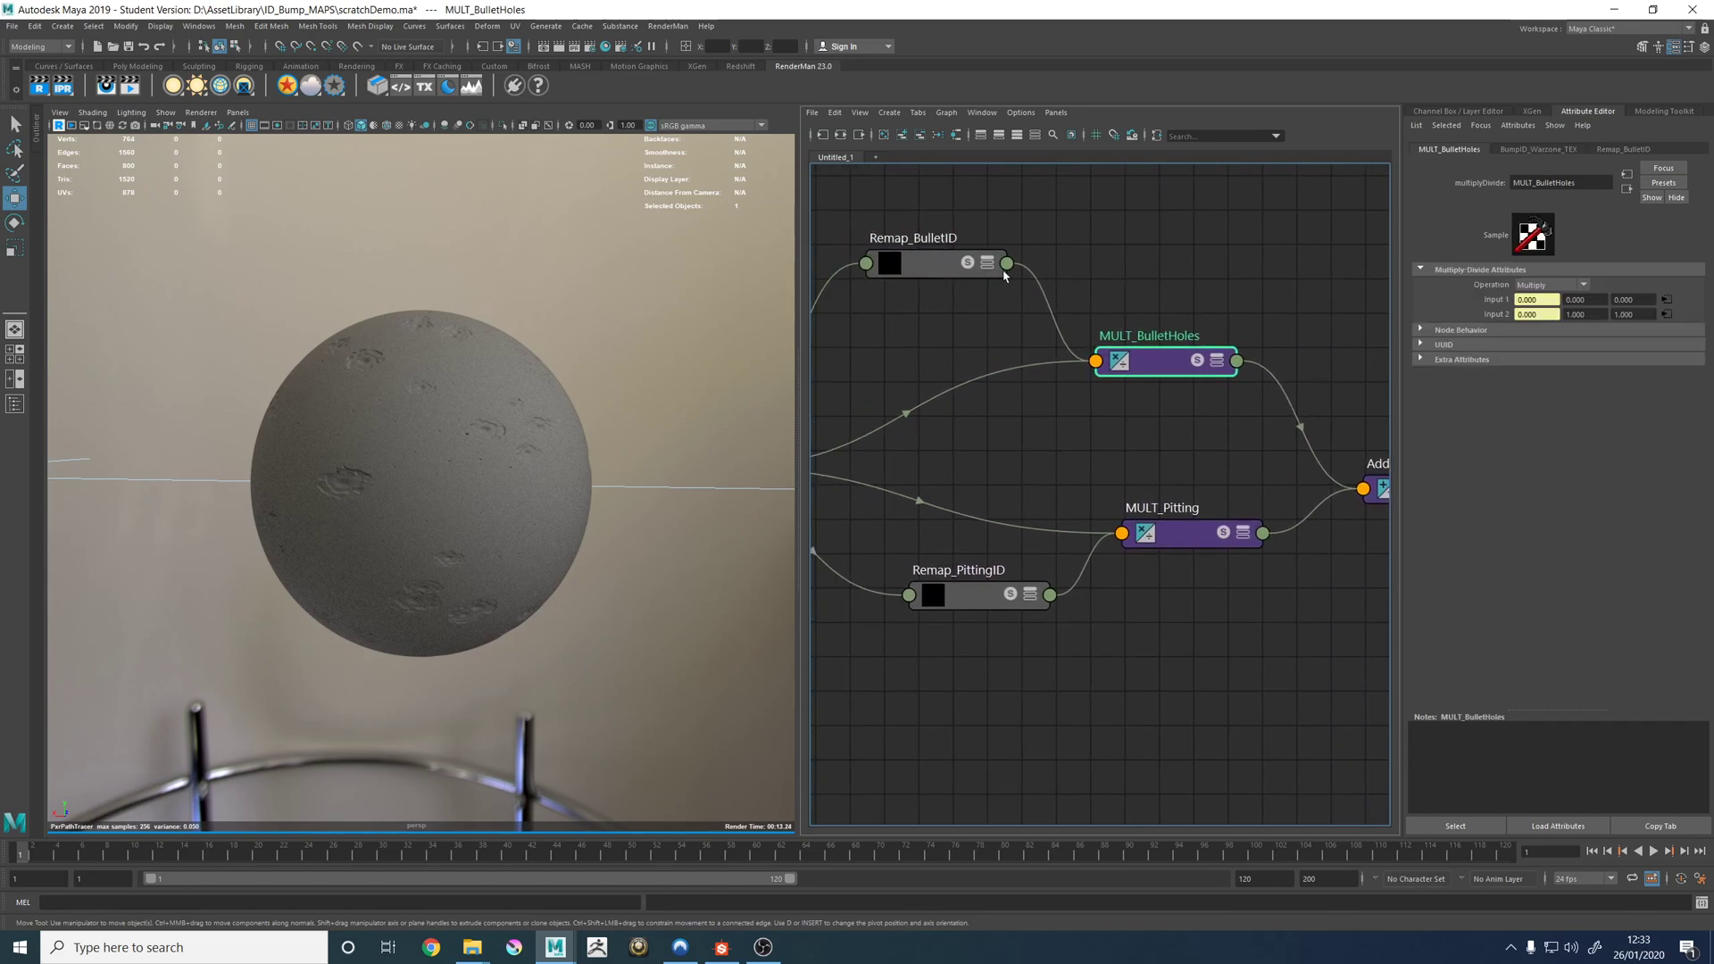
pyautogui.keyDown('alt'); pyautogui.moveTo(1157, 361); pyautogui.dragTo(943, 337, button='middle'); pyautogui.keyUp('alt')
pyautogui.click(1138, 498)
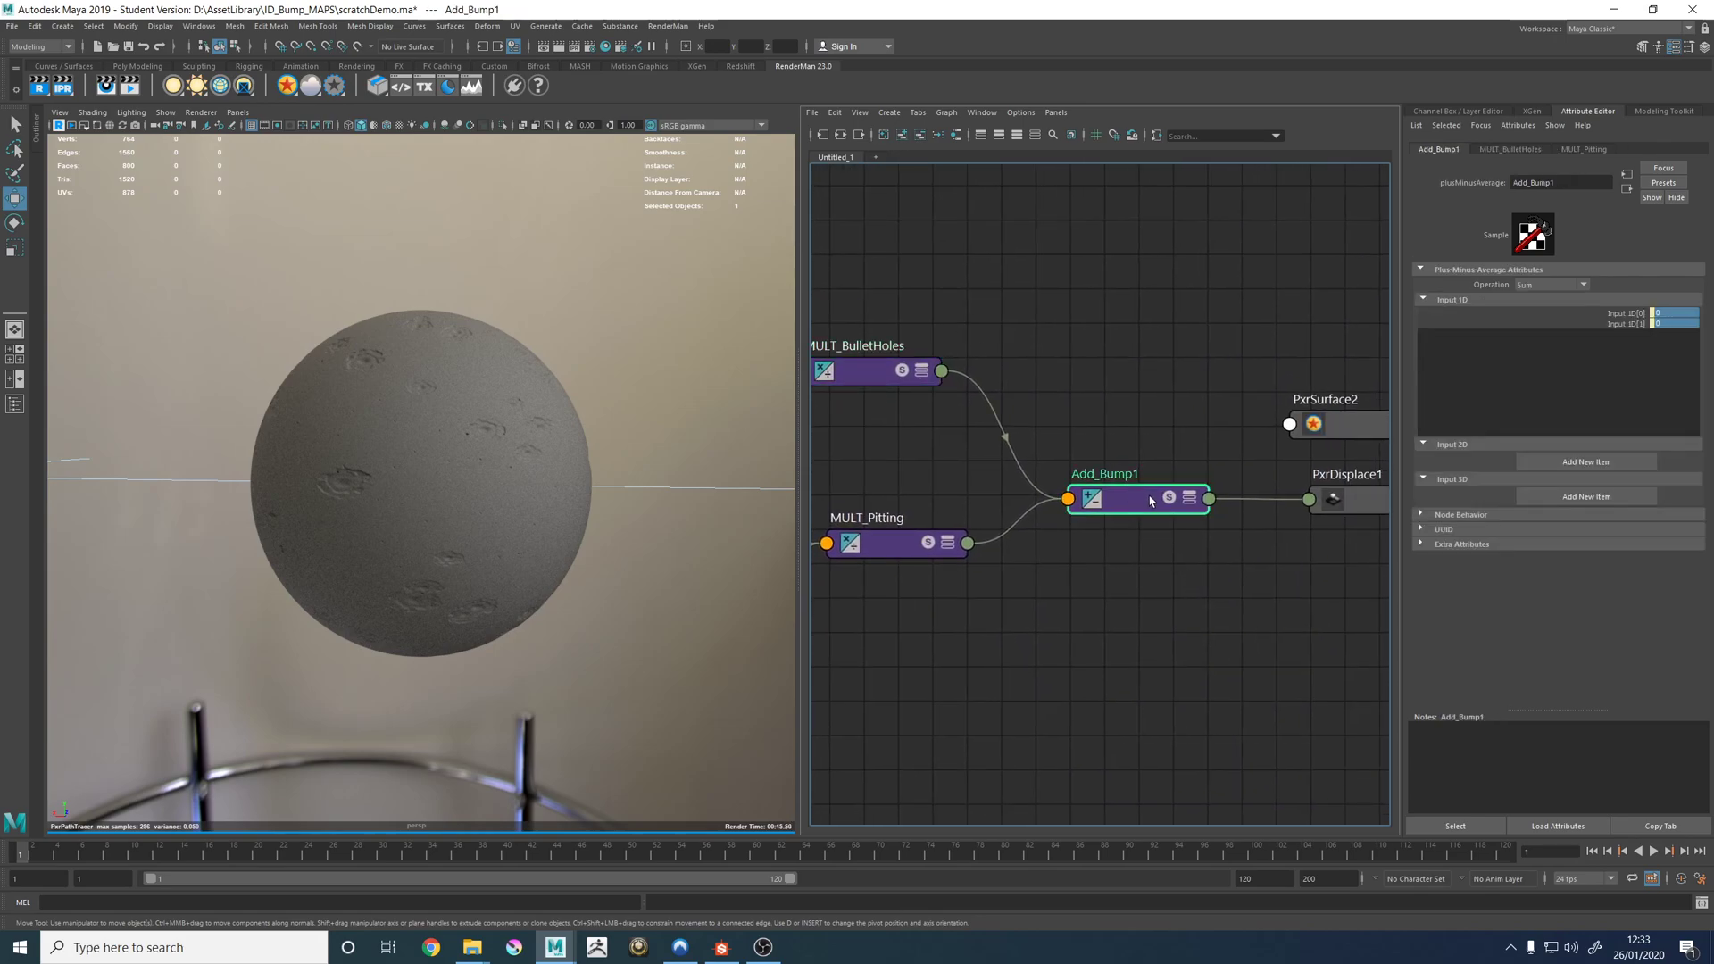
pyautogui.keyDown('alt'); pyautogui.moveTo(1159, 455); pyautogui.dragTo(1011, 424, button='middle'); pyautogui.keyUp('alt')
pyautogui.click(1230, 484)
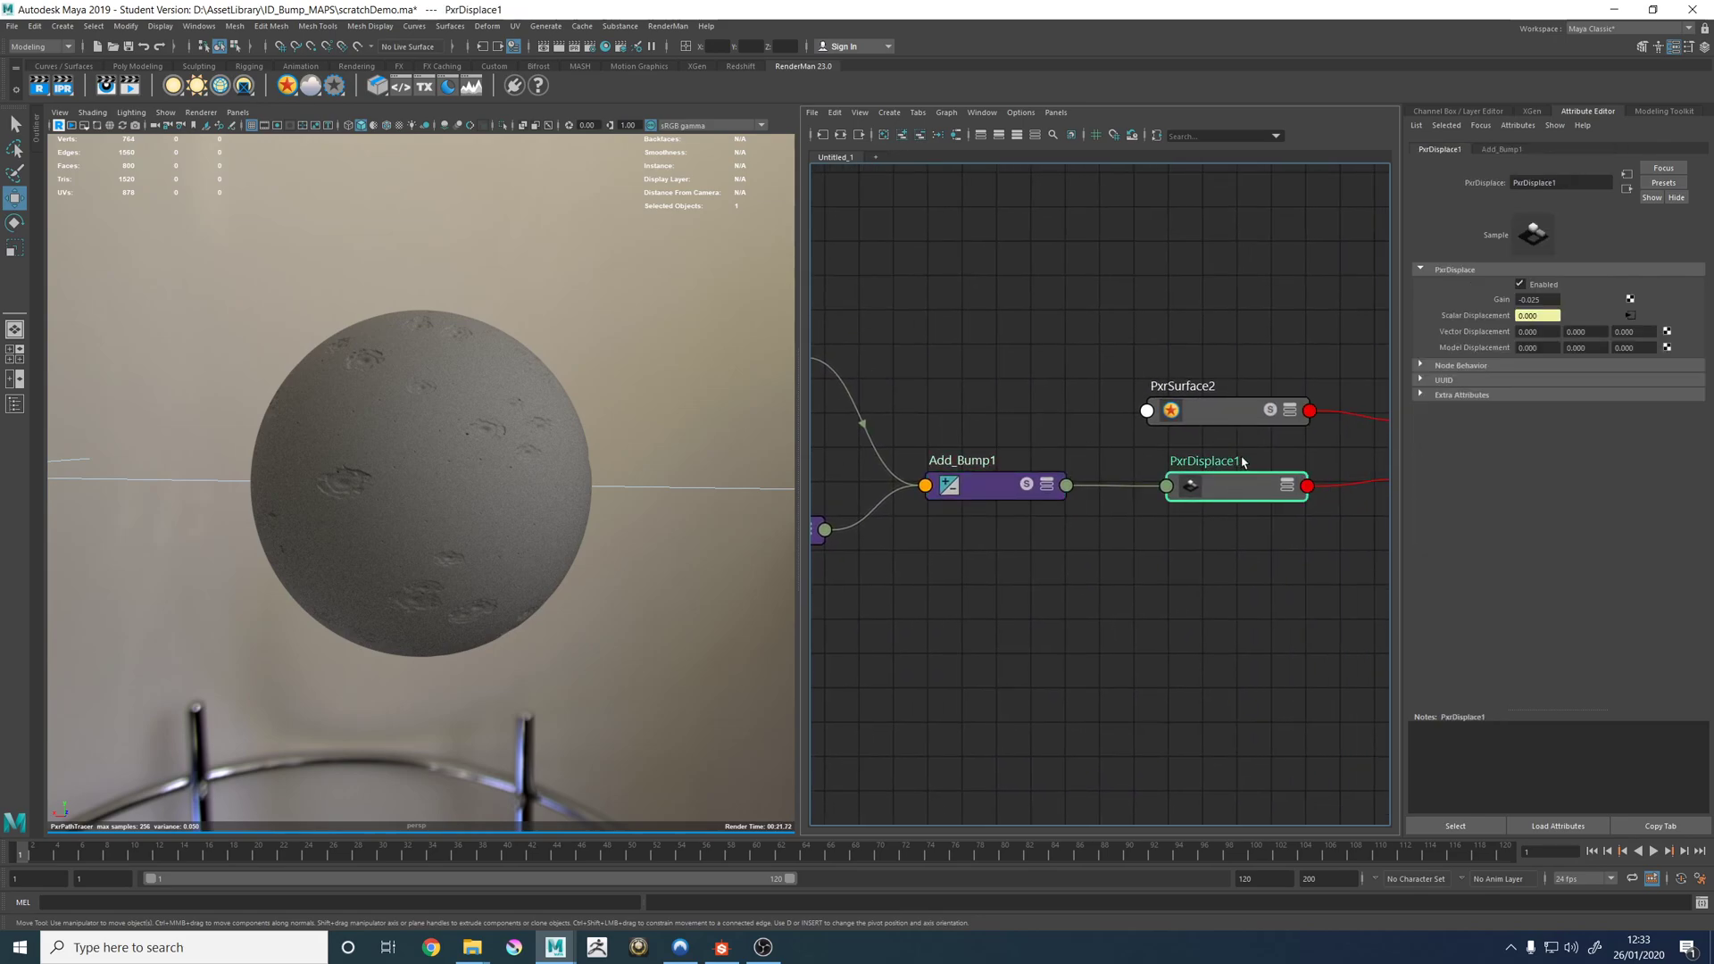
pyautogui.click(1536, 299)
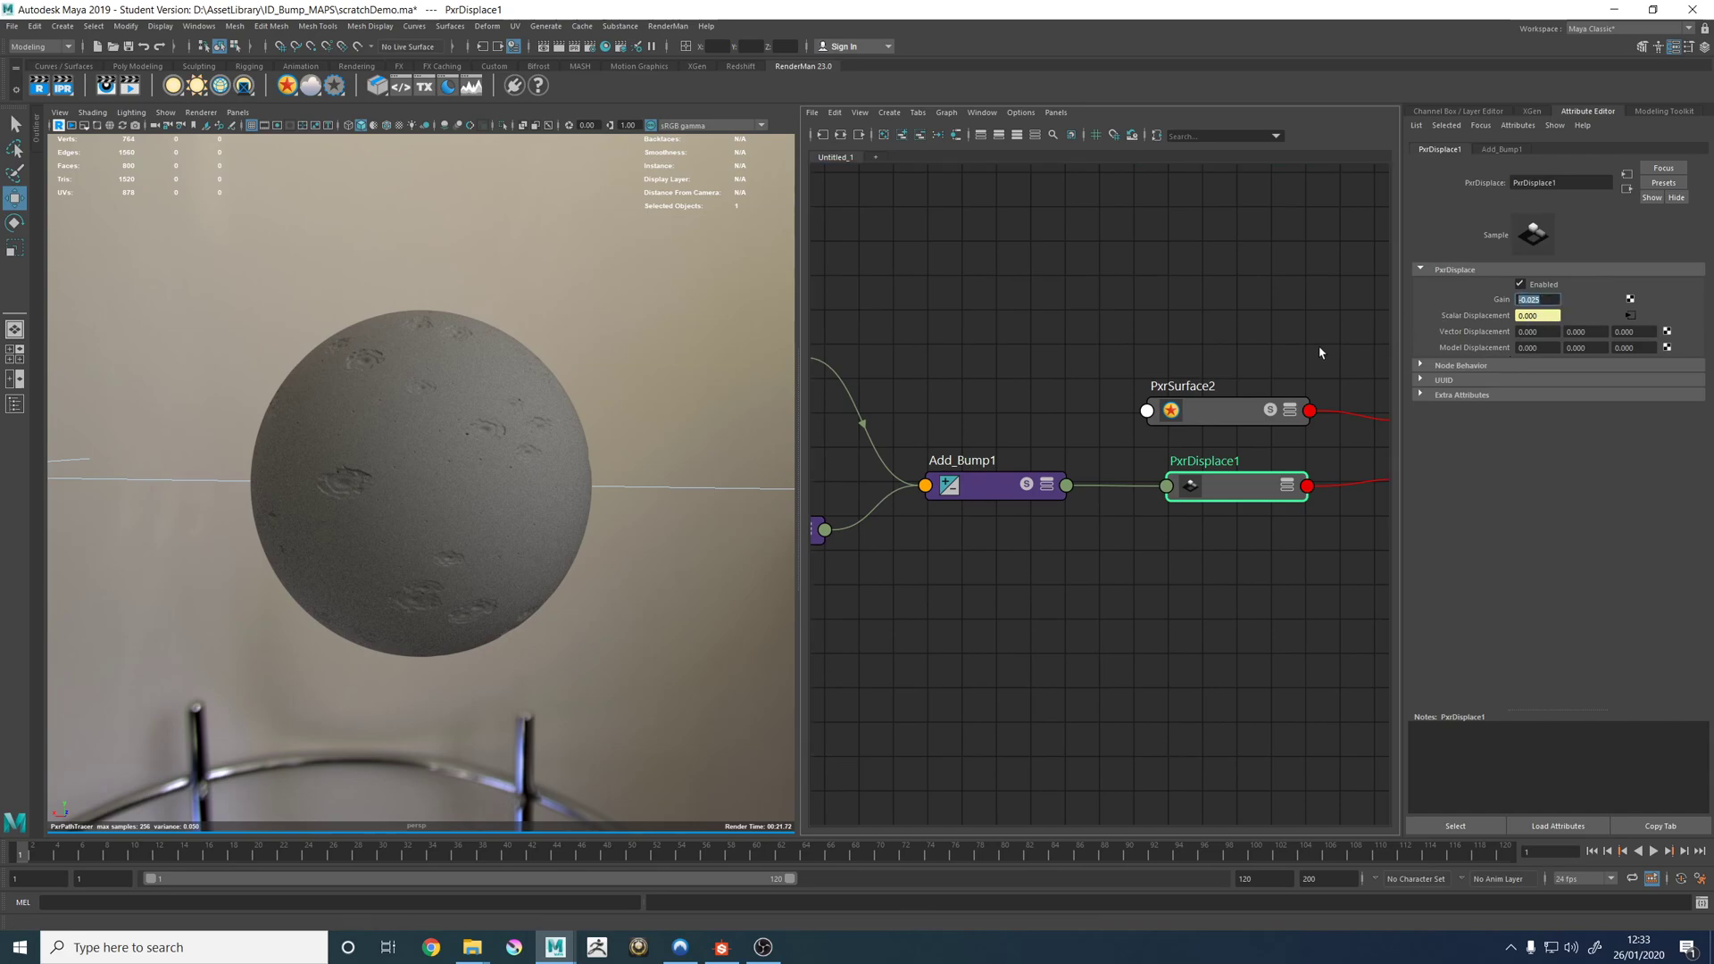
pyautogui.click(1187, 495)
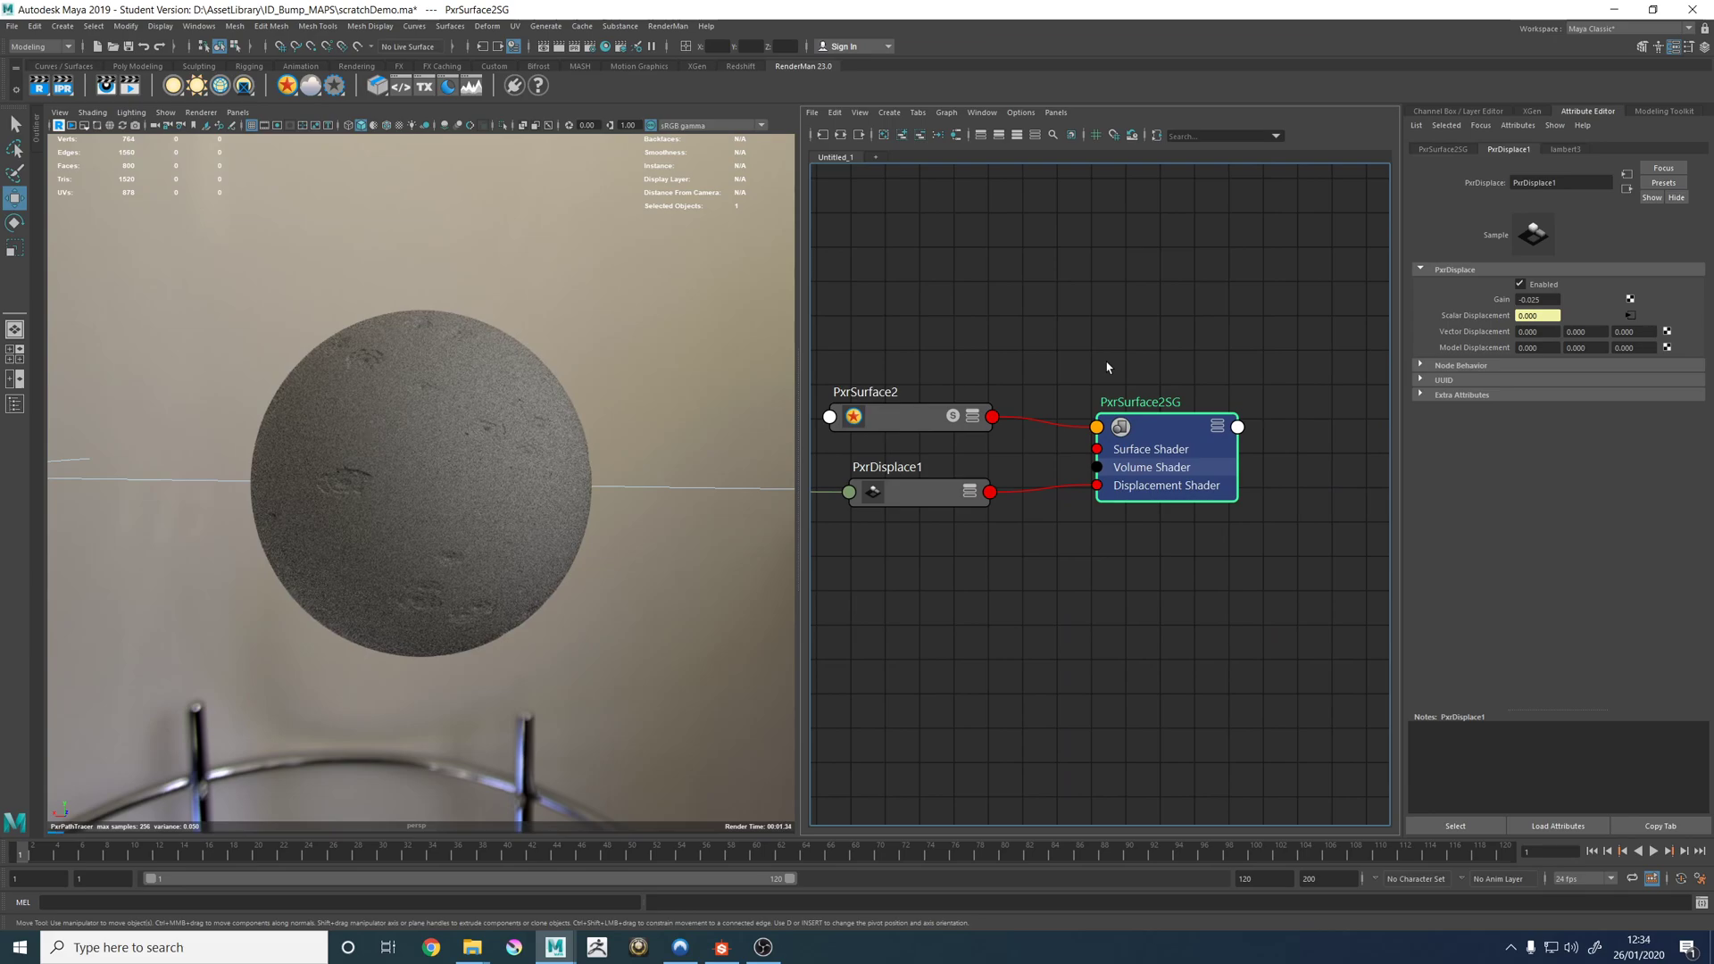
# Pan past Add_Bump1 to the MULT nodes and inspect the PxrSurface2 material.
pyautogui.scroll(-2, 1062, 357)
pyautogui.keyDown('alt'); pyautogui.moveTo(973, 348); pyautogui.dragTo(1104, 348, button='middle'); pyautogui.keyUp('alt')
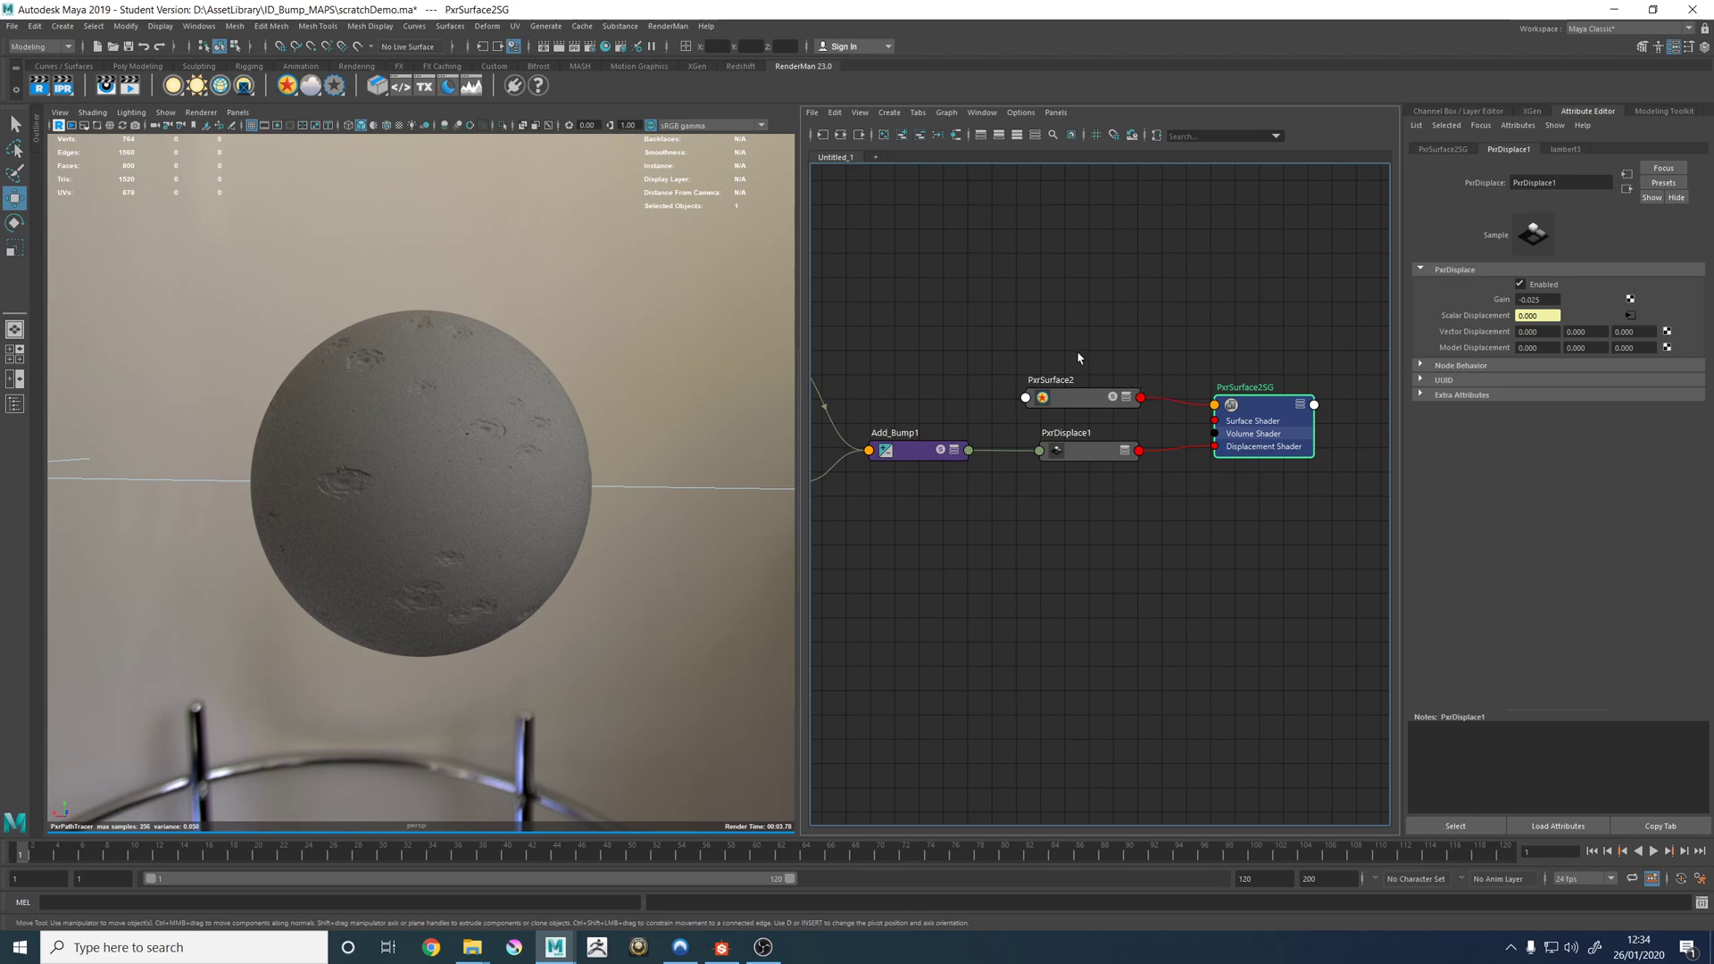
pyautogui.keyDown('alt'); pyautogui.moveTo(900, 320); pyautogui.dragTo(1105, 329, button='middle'); pyautogui.keyUp('alt')
pyautogui.click(1272, 407)
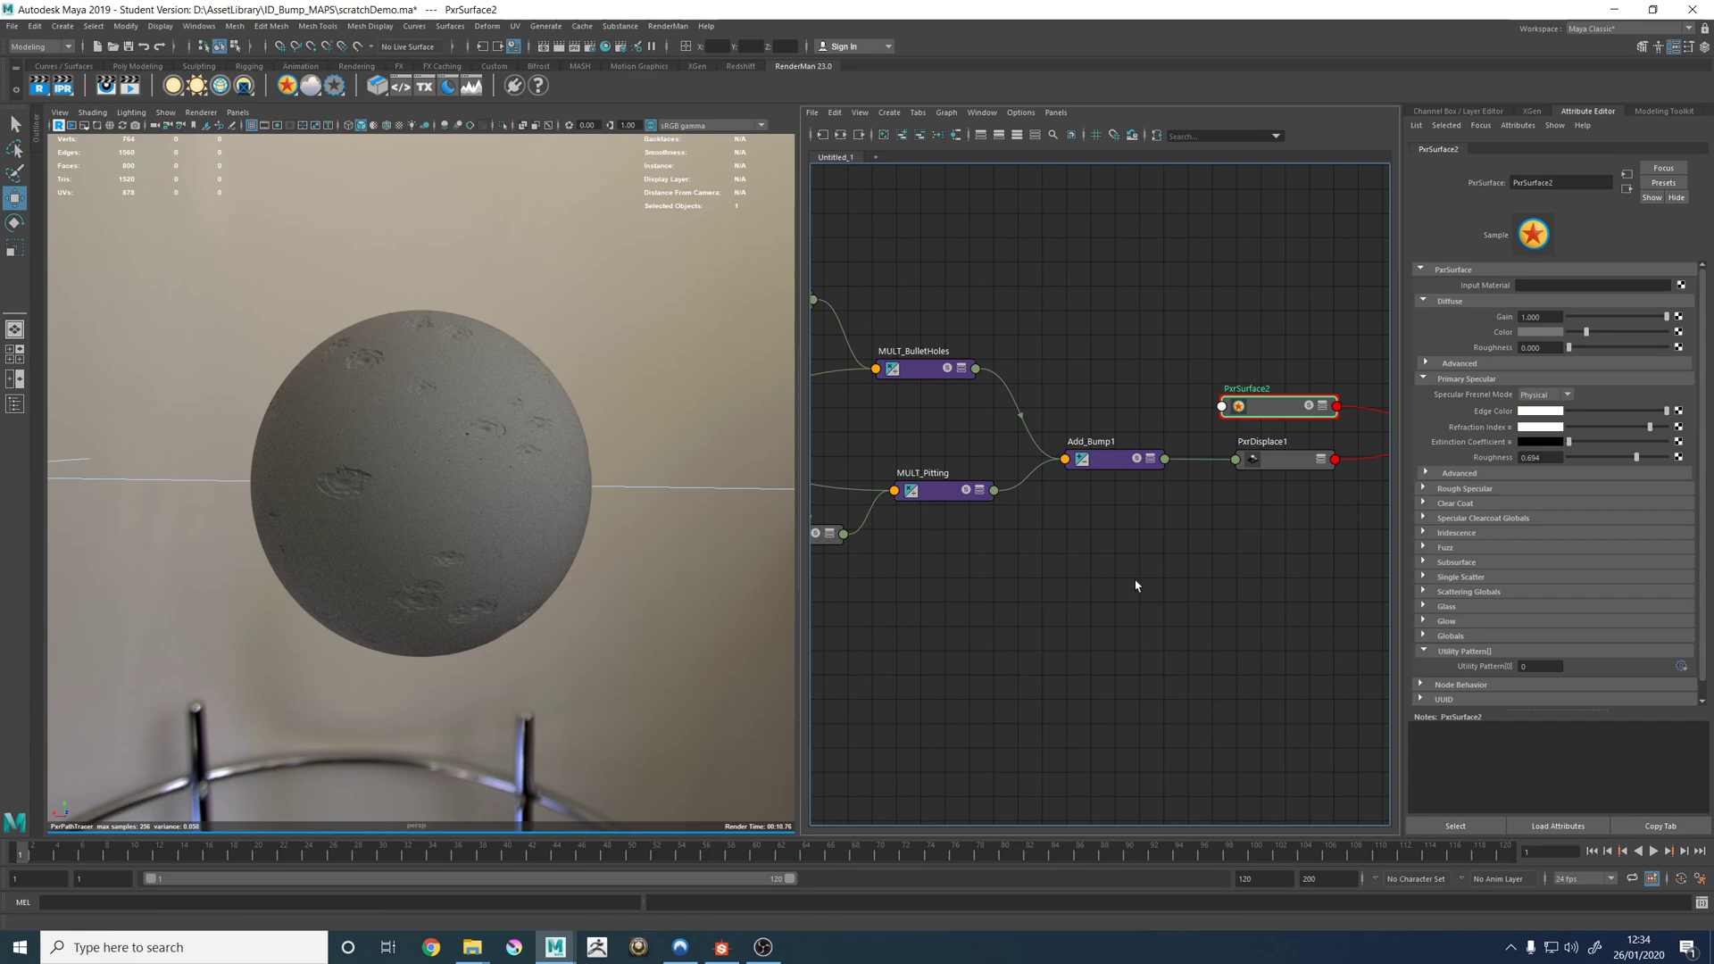
# Inspect BumpID_Warzone_TEX and frame Remap_BulletID and Remap_PittingID.
pyautogui.click(1083, 582)
pyautogui.moveTo(1083, 581); pyautogui.dragTo(1235, 559, button='middle')
pyautogui.moveTo(945, 544); pyautogui.dragTo(1030, 652, button='middle')
pyautogui.click(932, 443)
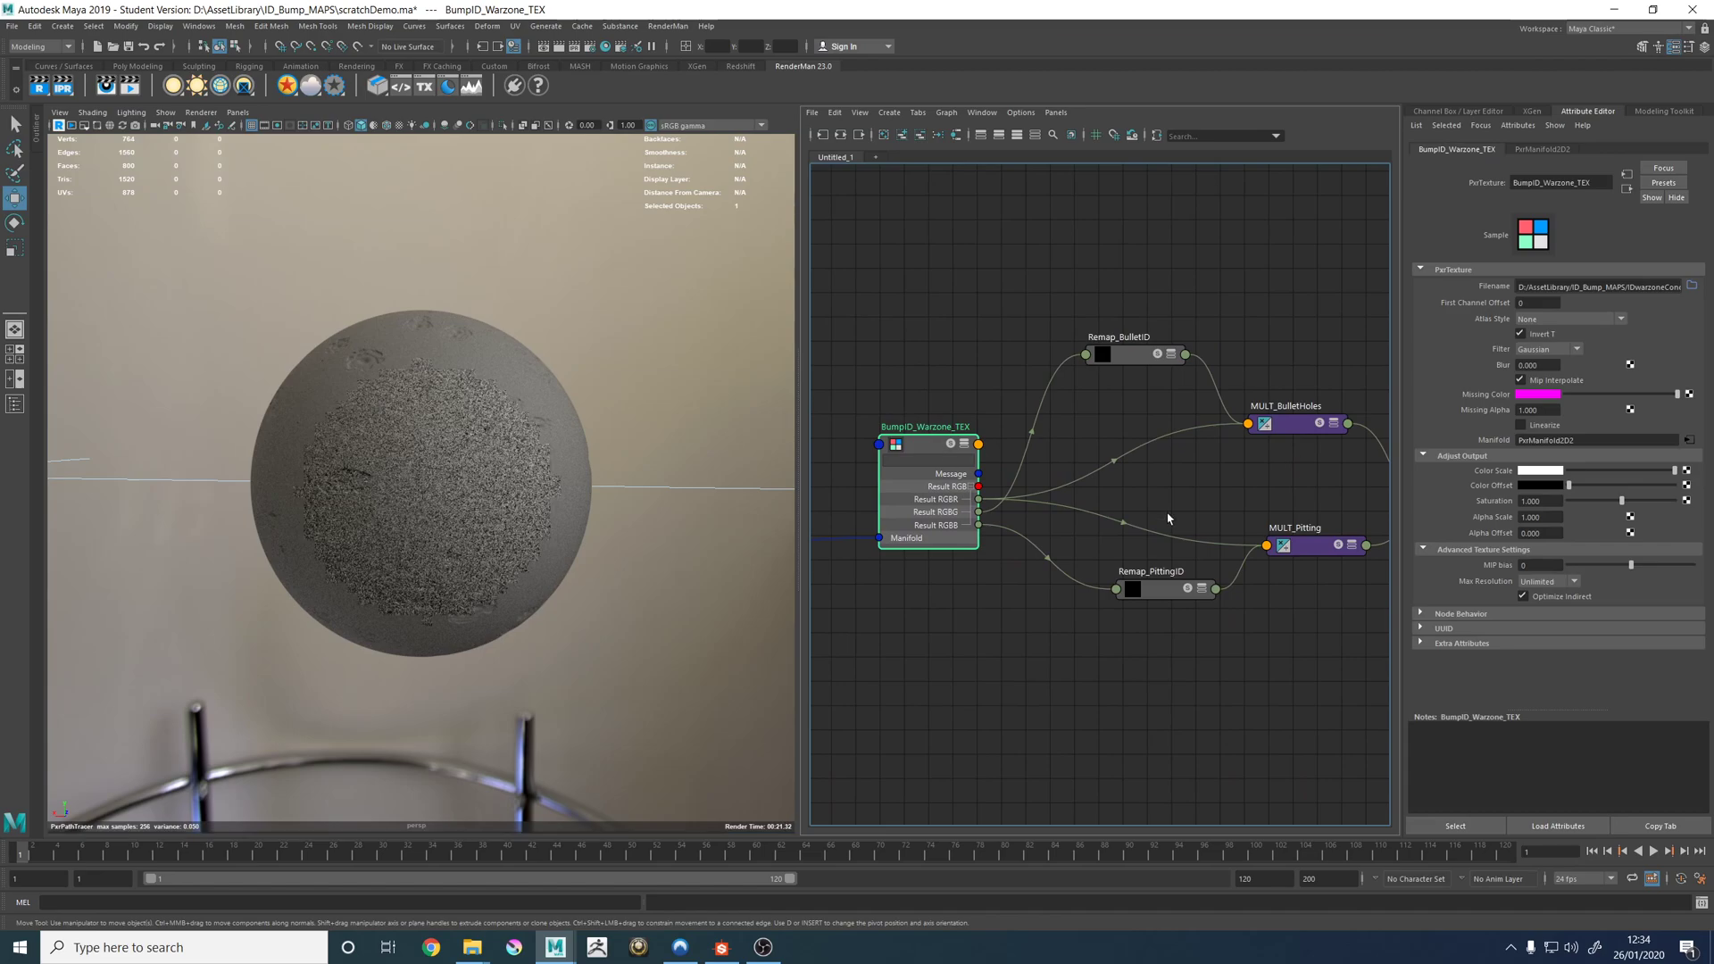
pyautogui.scroll(4, 924, 455)
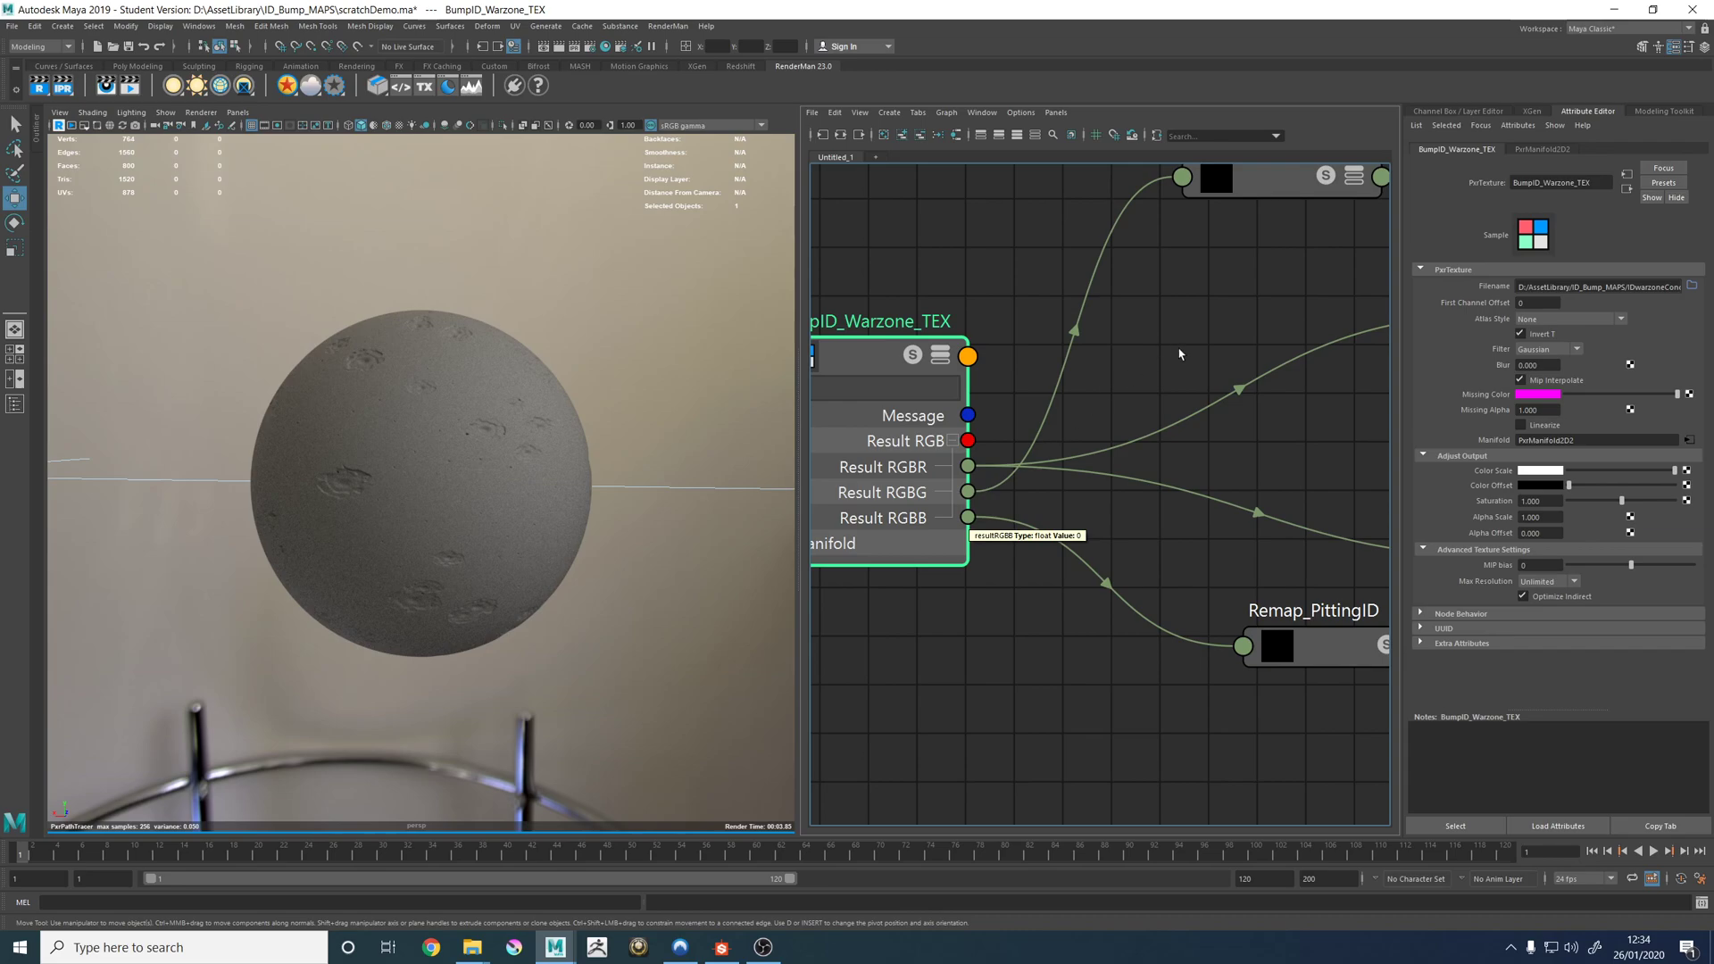
pyautogui.keyDown('alt'); pyautogui.moveTo(967, 522); pyautogui.dragTo(1076, 364, button='middle'); pyautogui.keyUp('alt')
# Select Remap_BulletID, tilt the sphere view, and move its white ramp entry to 0.838.
pyautogui.click(1066, 317)
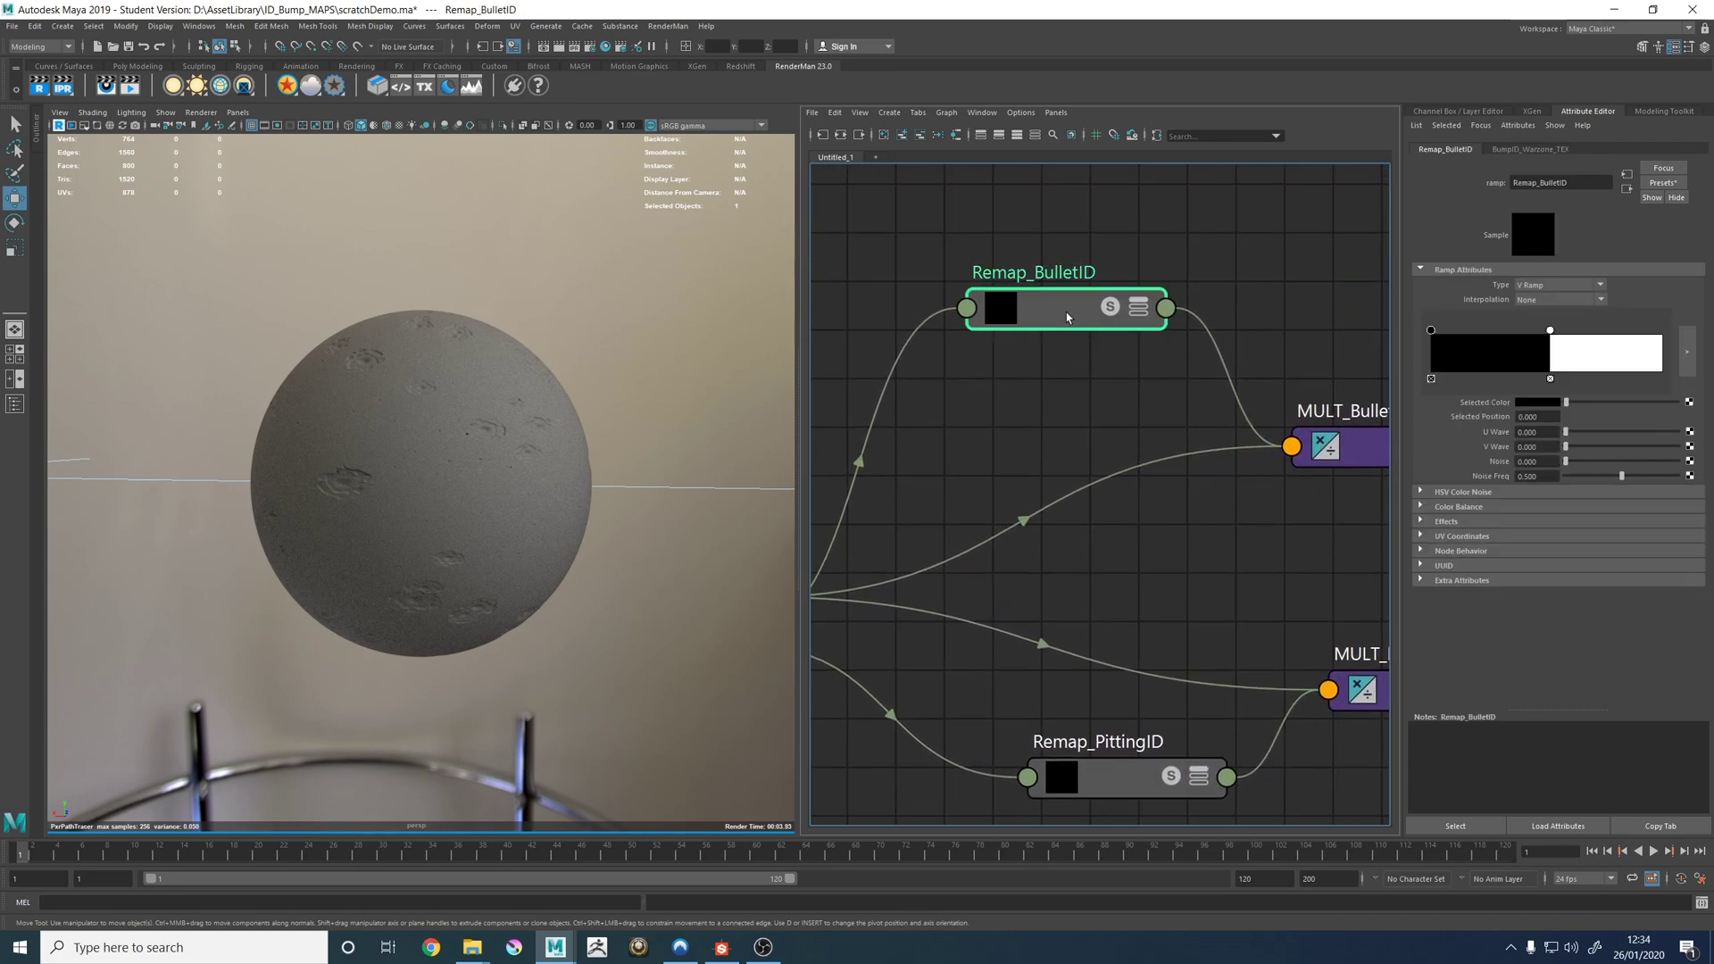
pyautogui.keyDown('alt'); pyautogui.click(634, 455); pyautogui.keyUp('alt')
pyautogui.keyDown('alt'); pyautogui.moveTo(635, 452); pyautogui.dragTo(517, 446); pyautogui.keyUp('alt')
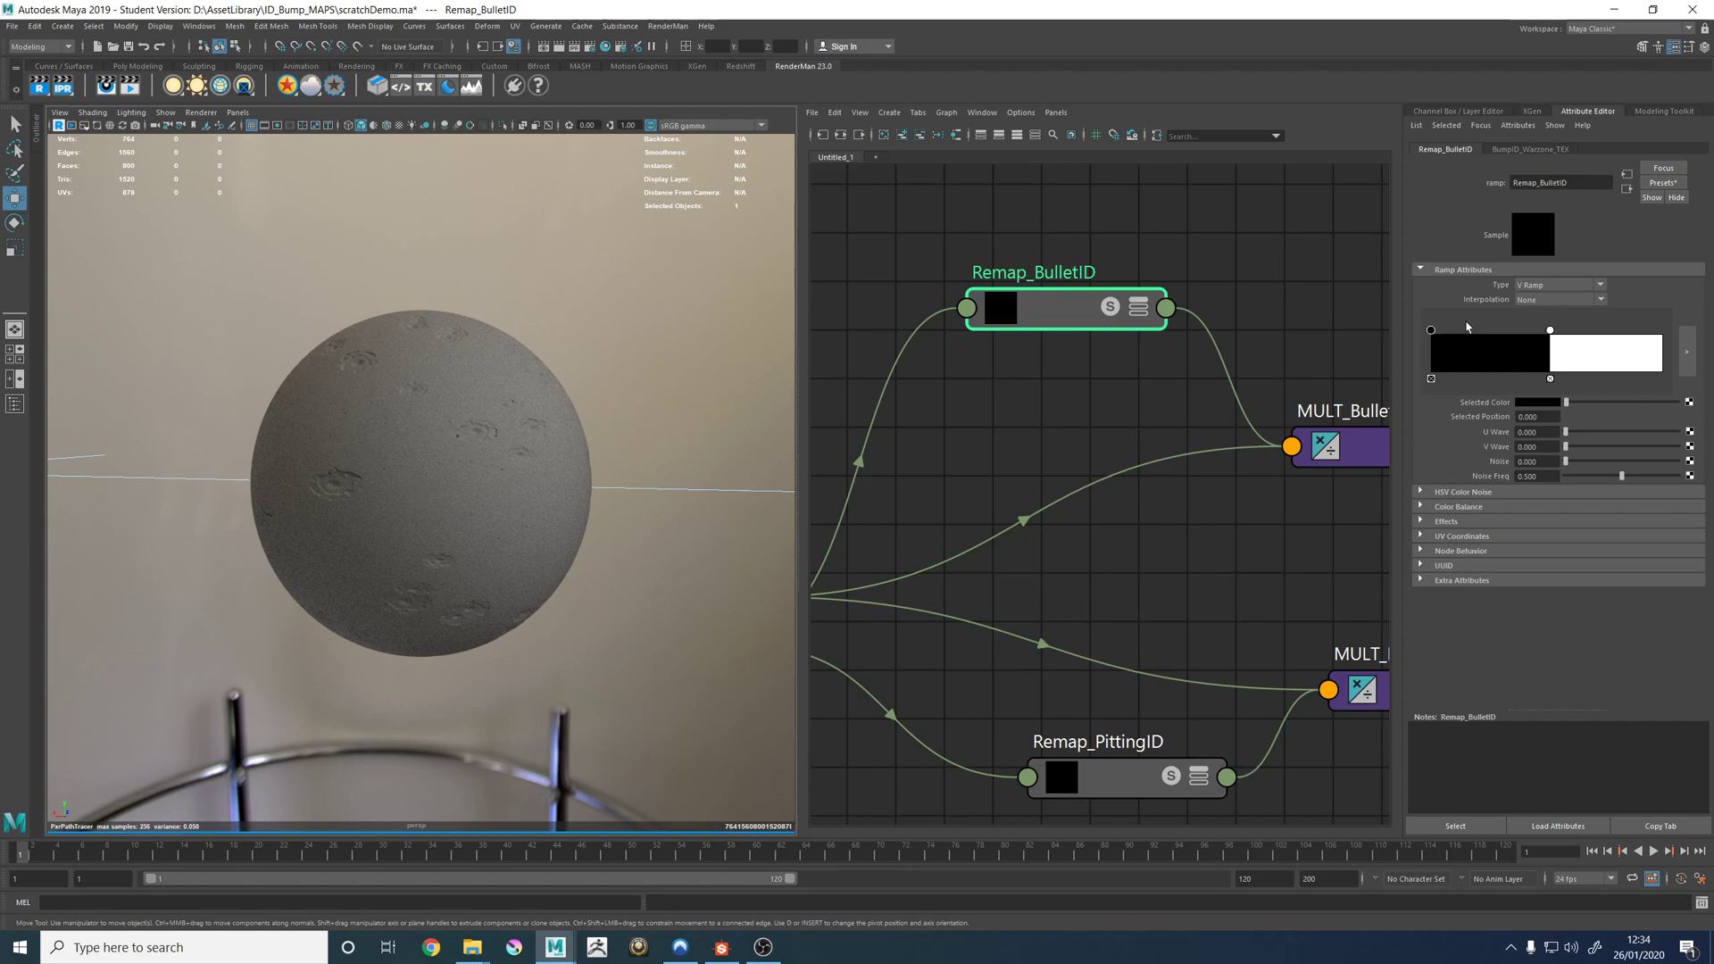
pyautogui.moveTo(1550, 331); pyautogui.dragTo(1625, 331)
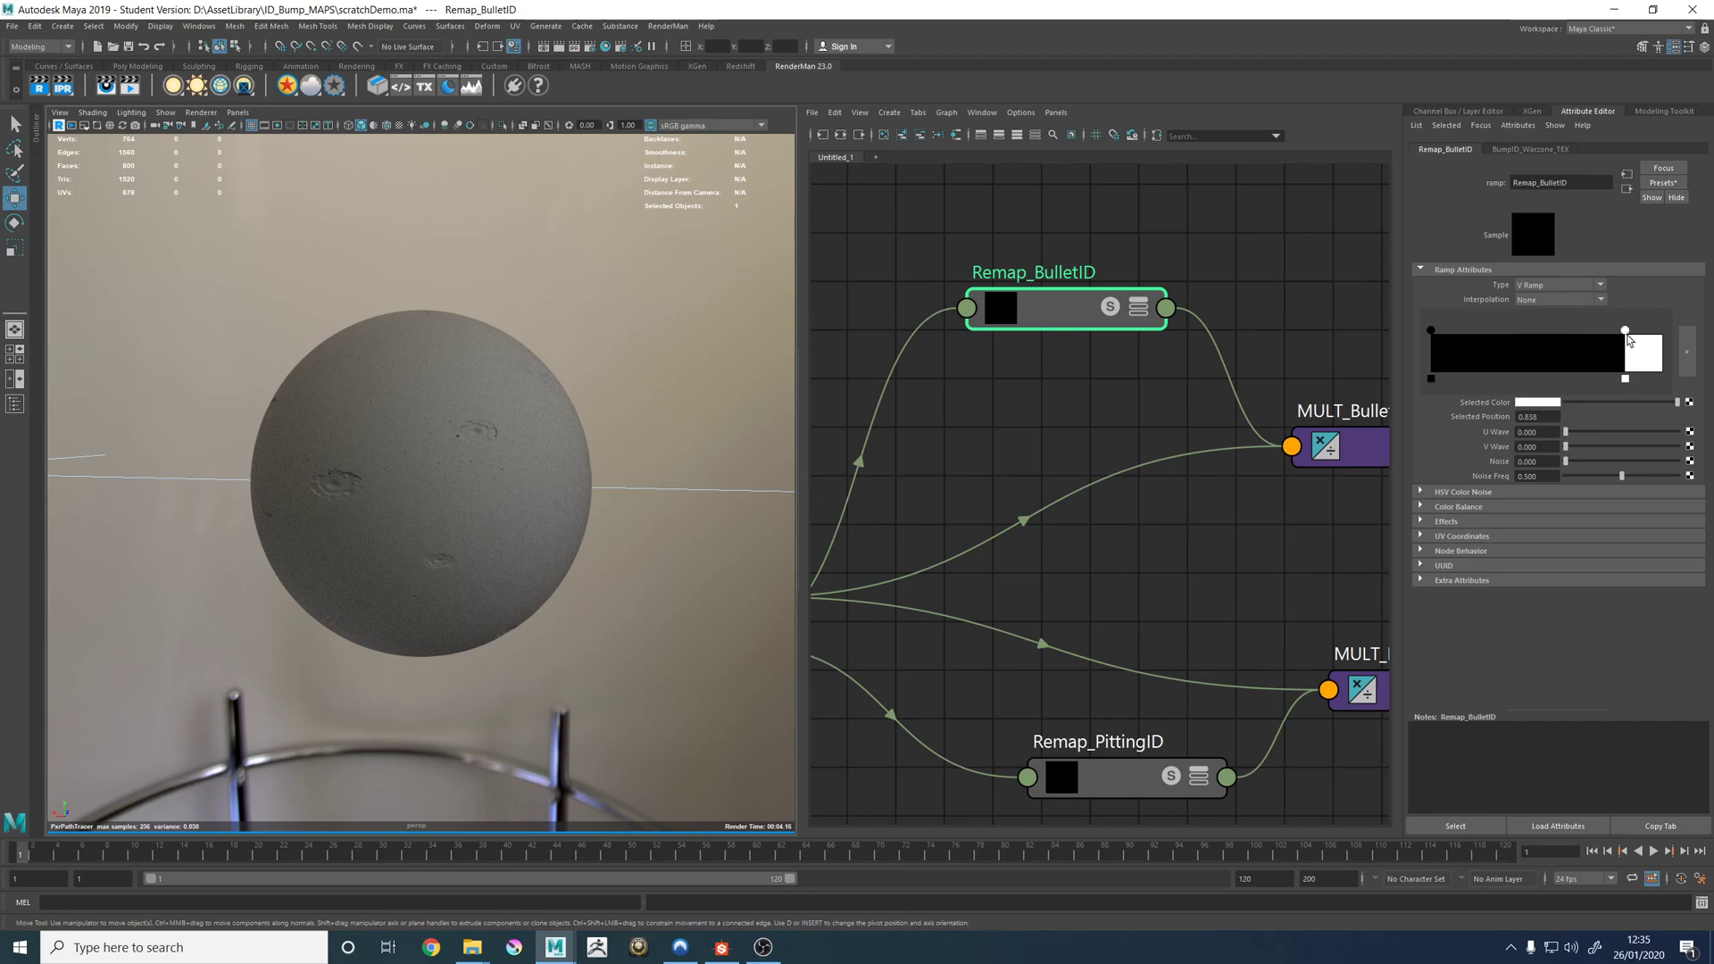
# Try ramp thresholds 0.240 and 0.104, settle on 0.442, keeping the upper colour white.
pyautogui.moveTo(1625, 332); pyautogui.dragTo(1488, 335)
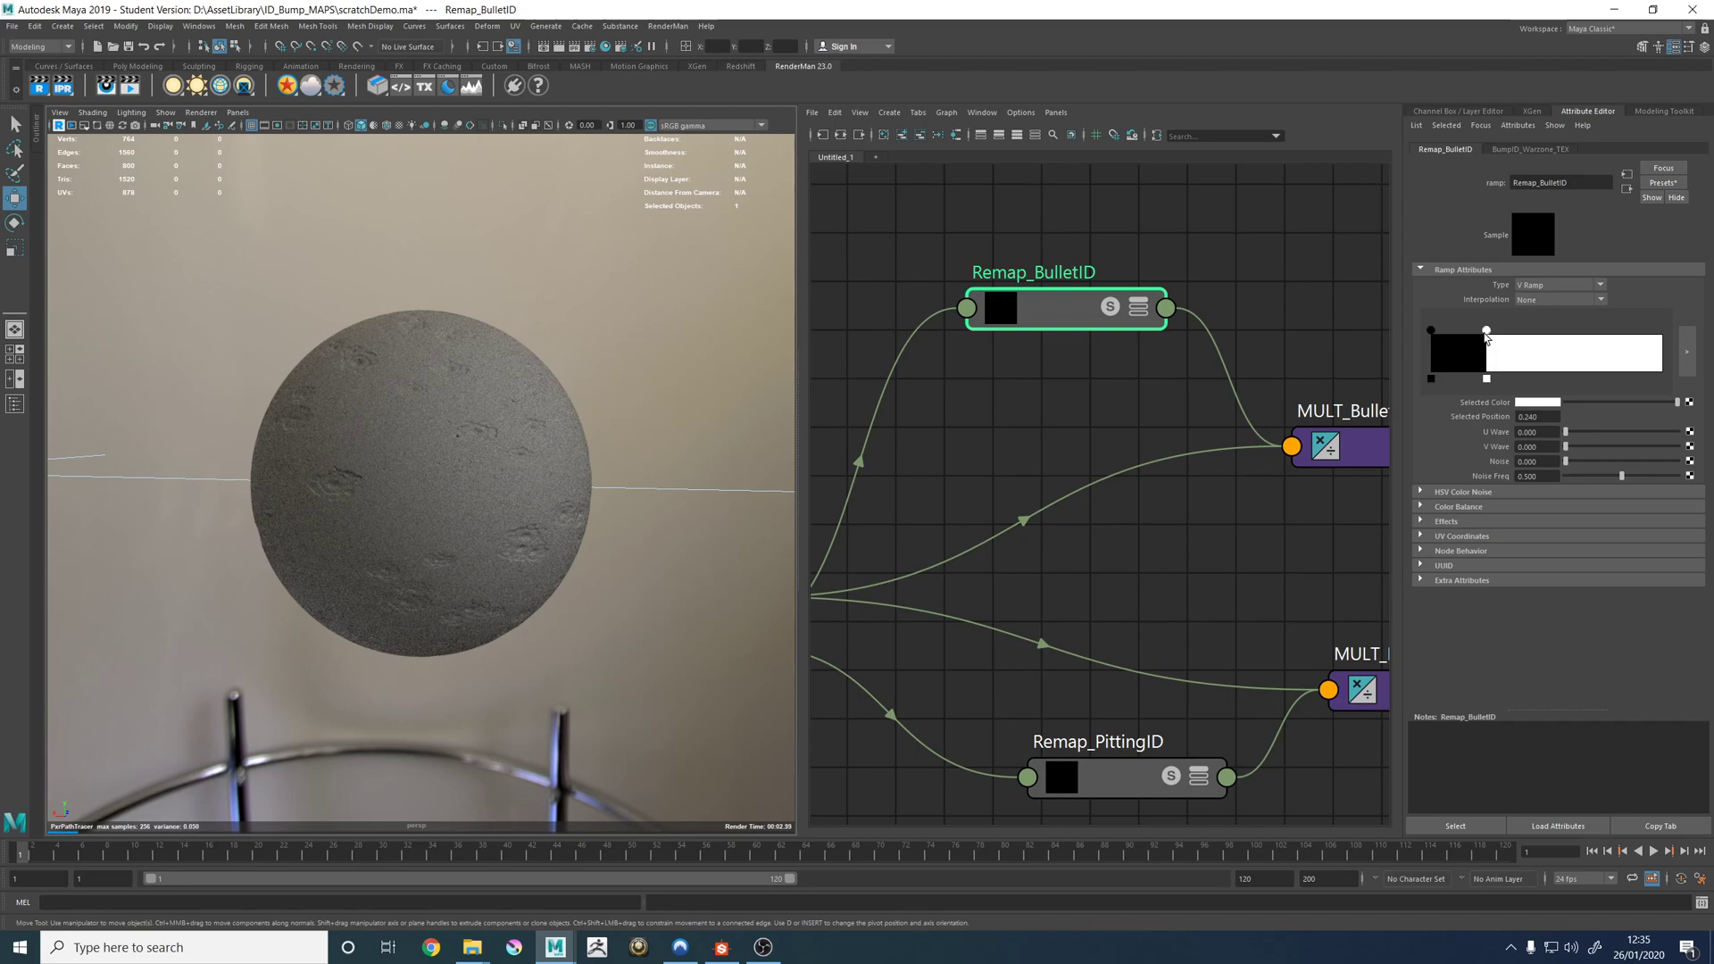
pyautogui.moveTo(1487, 332); pyautogui.dragTo(1455, 332)
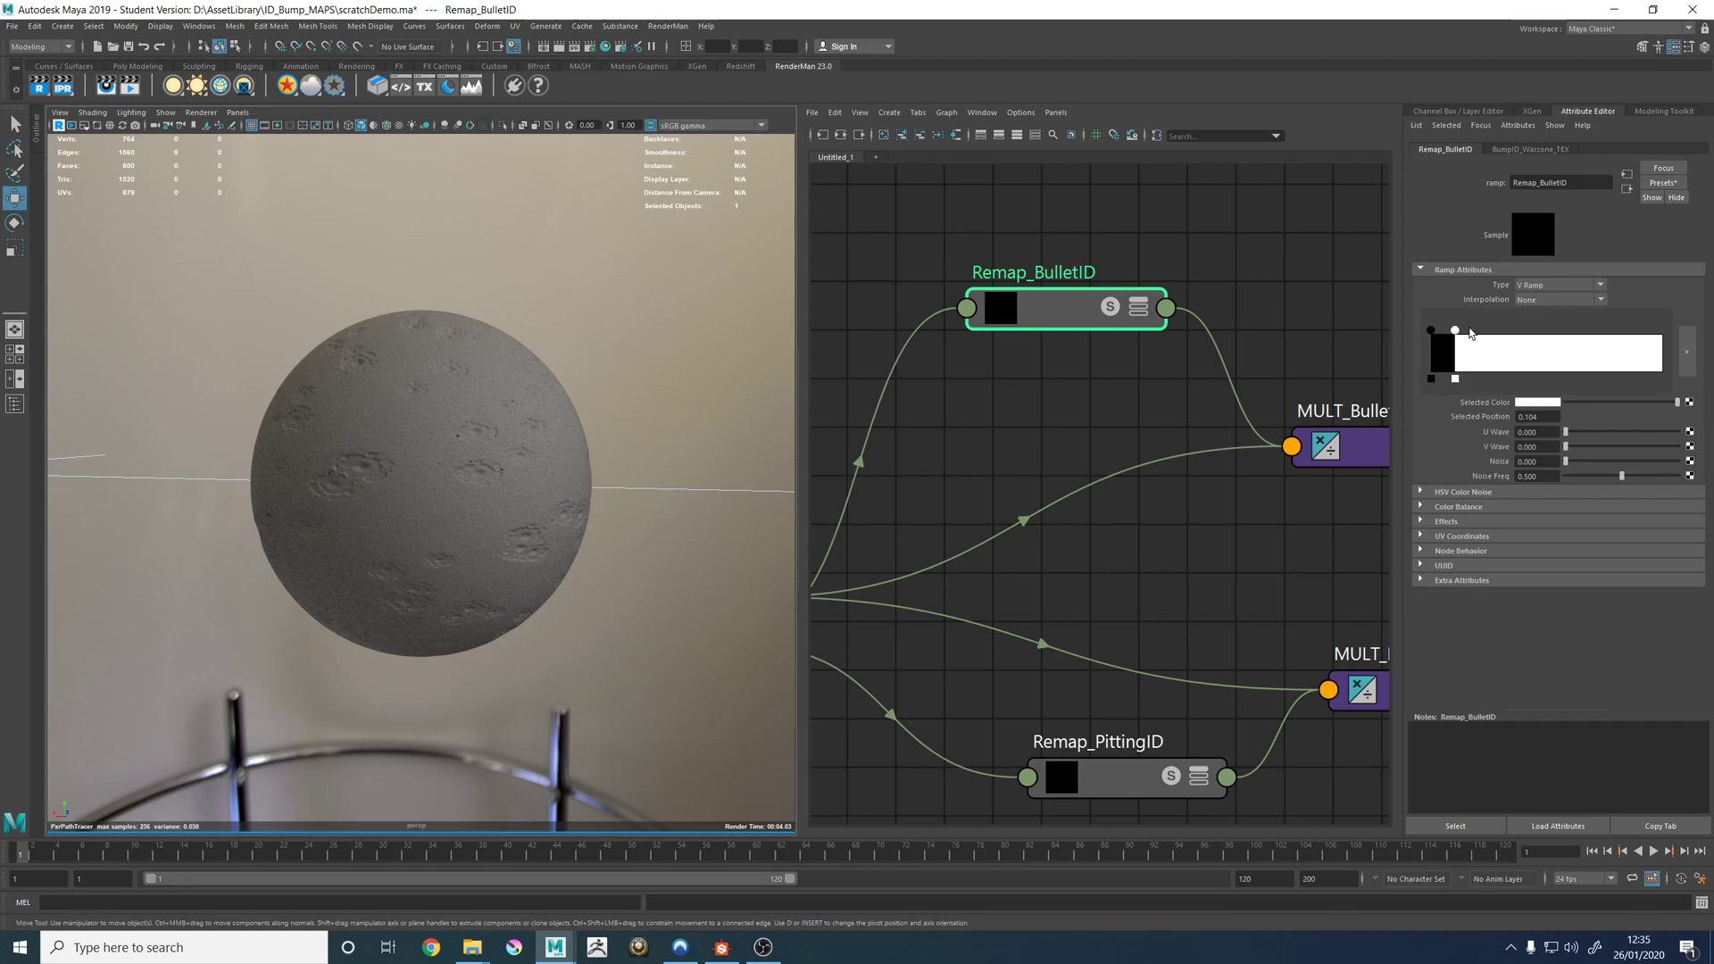
pyautogui.moveTo(1456, 331); pyautogui.dragTo(1535, 333)
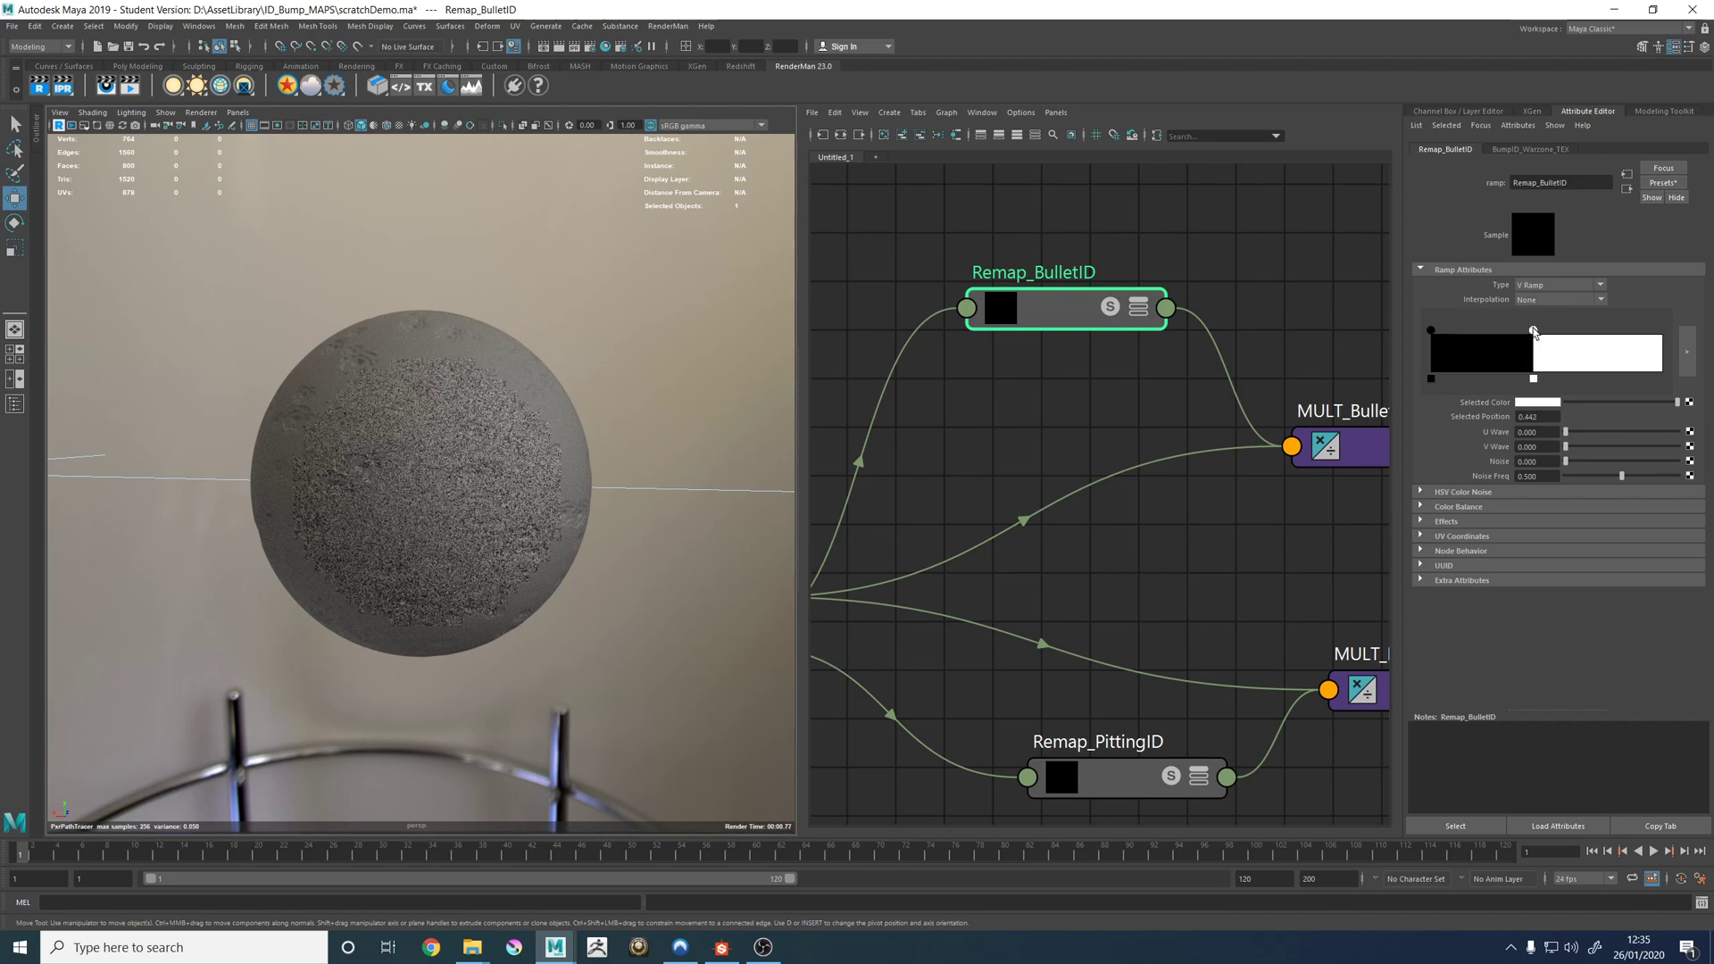
pyautogui.click(1618, 404)
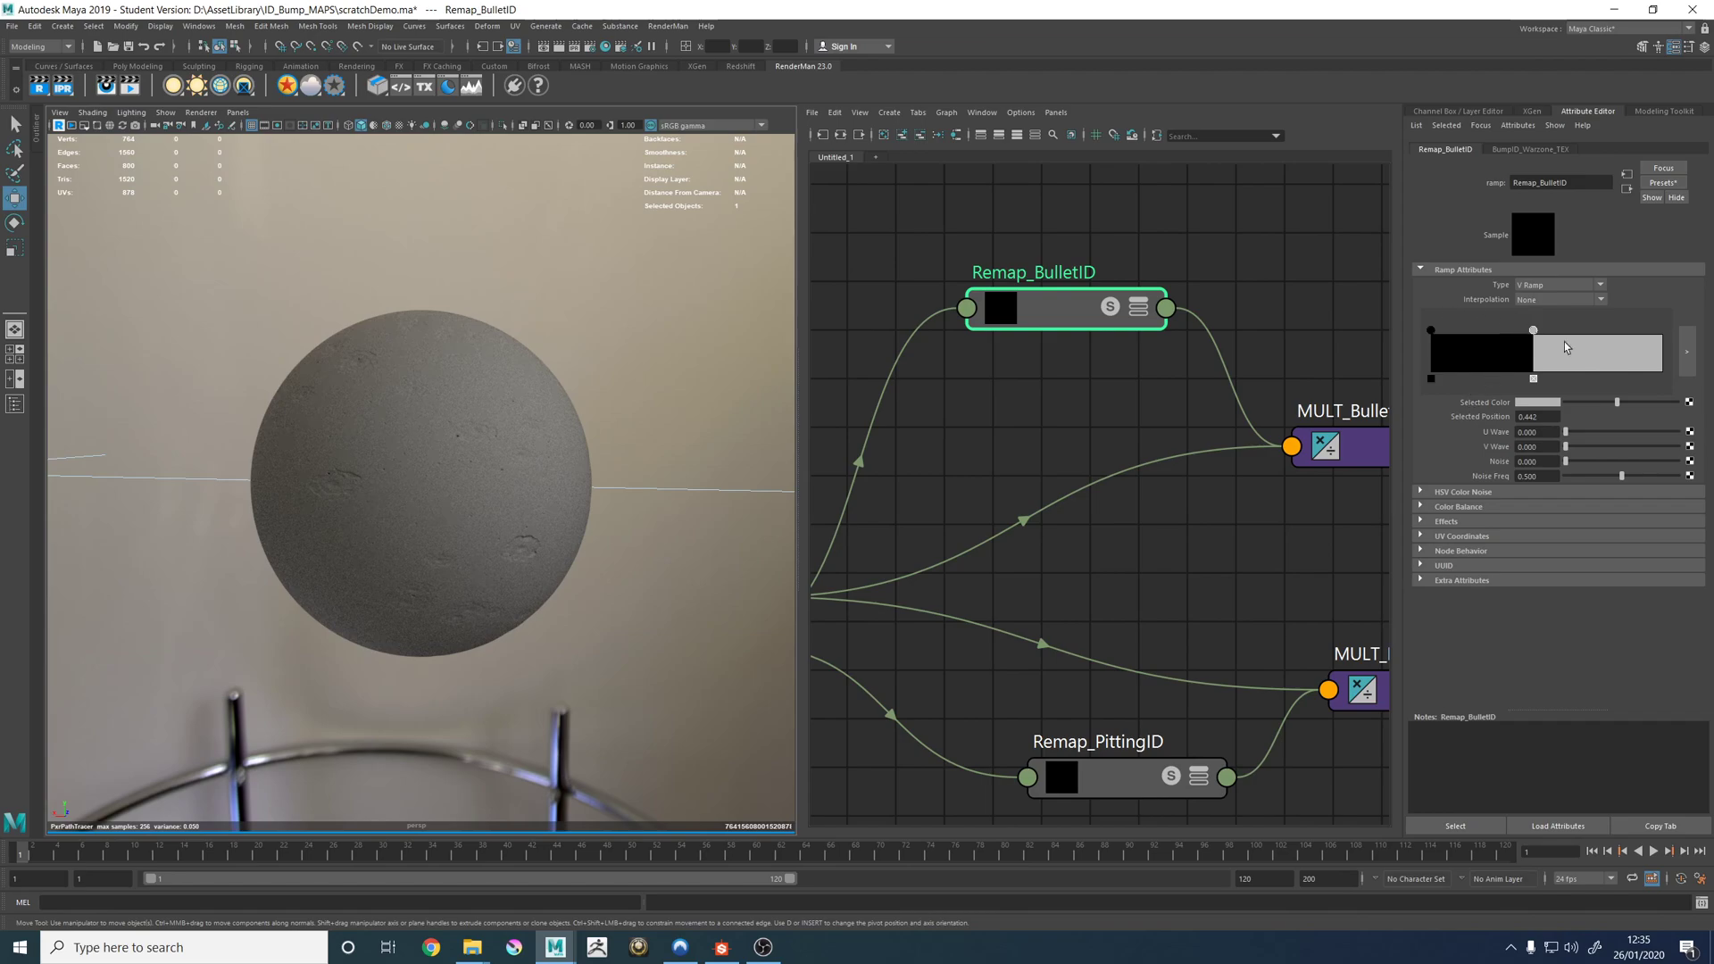
pyautogui.moveTo(1617, 403); pyautogui.dragTo(1678, 402)
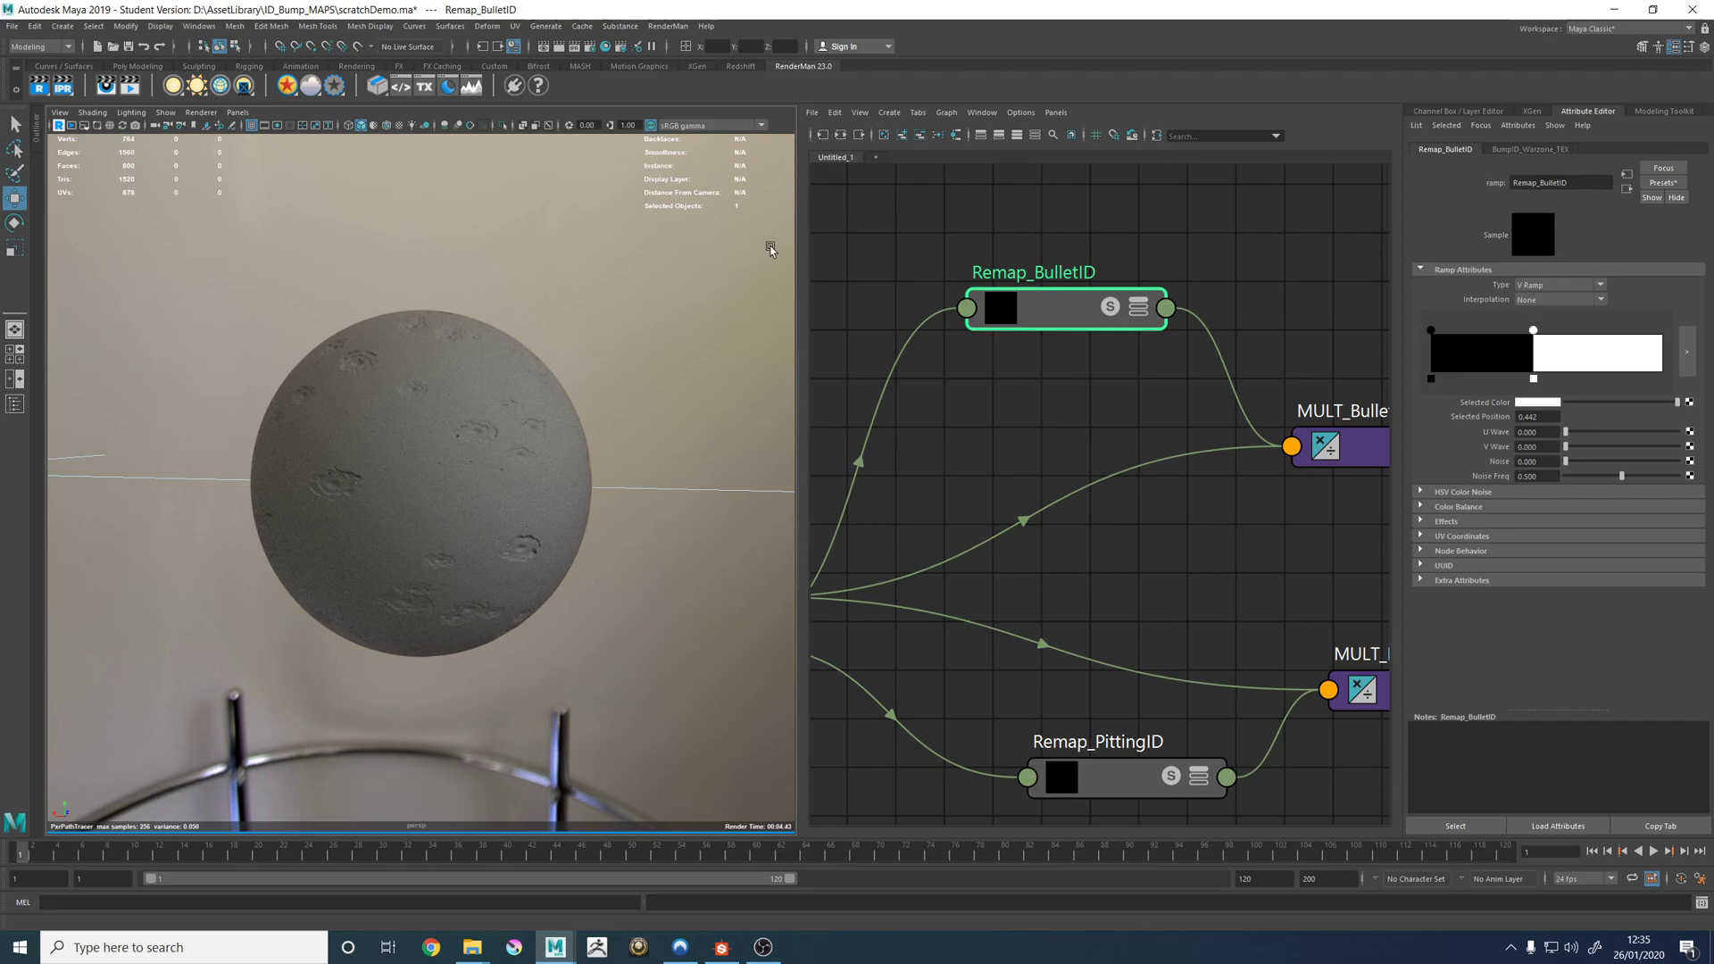
# Expand the Remap_BulletID node and move it higher in the graph.
pyautogui.keyDown('alt'); pyautogui.moveTo(1101, 428); pyautogui.dragTo(1235, 400, button='middle'); pyautogui.keyUp('alt')
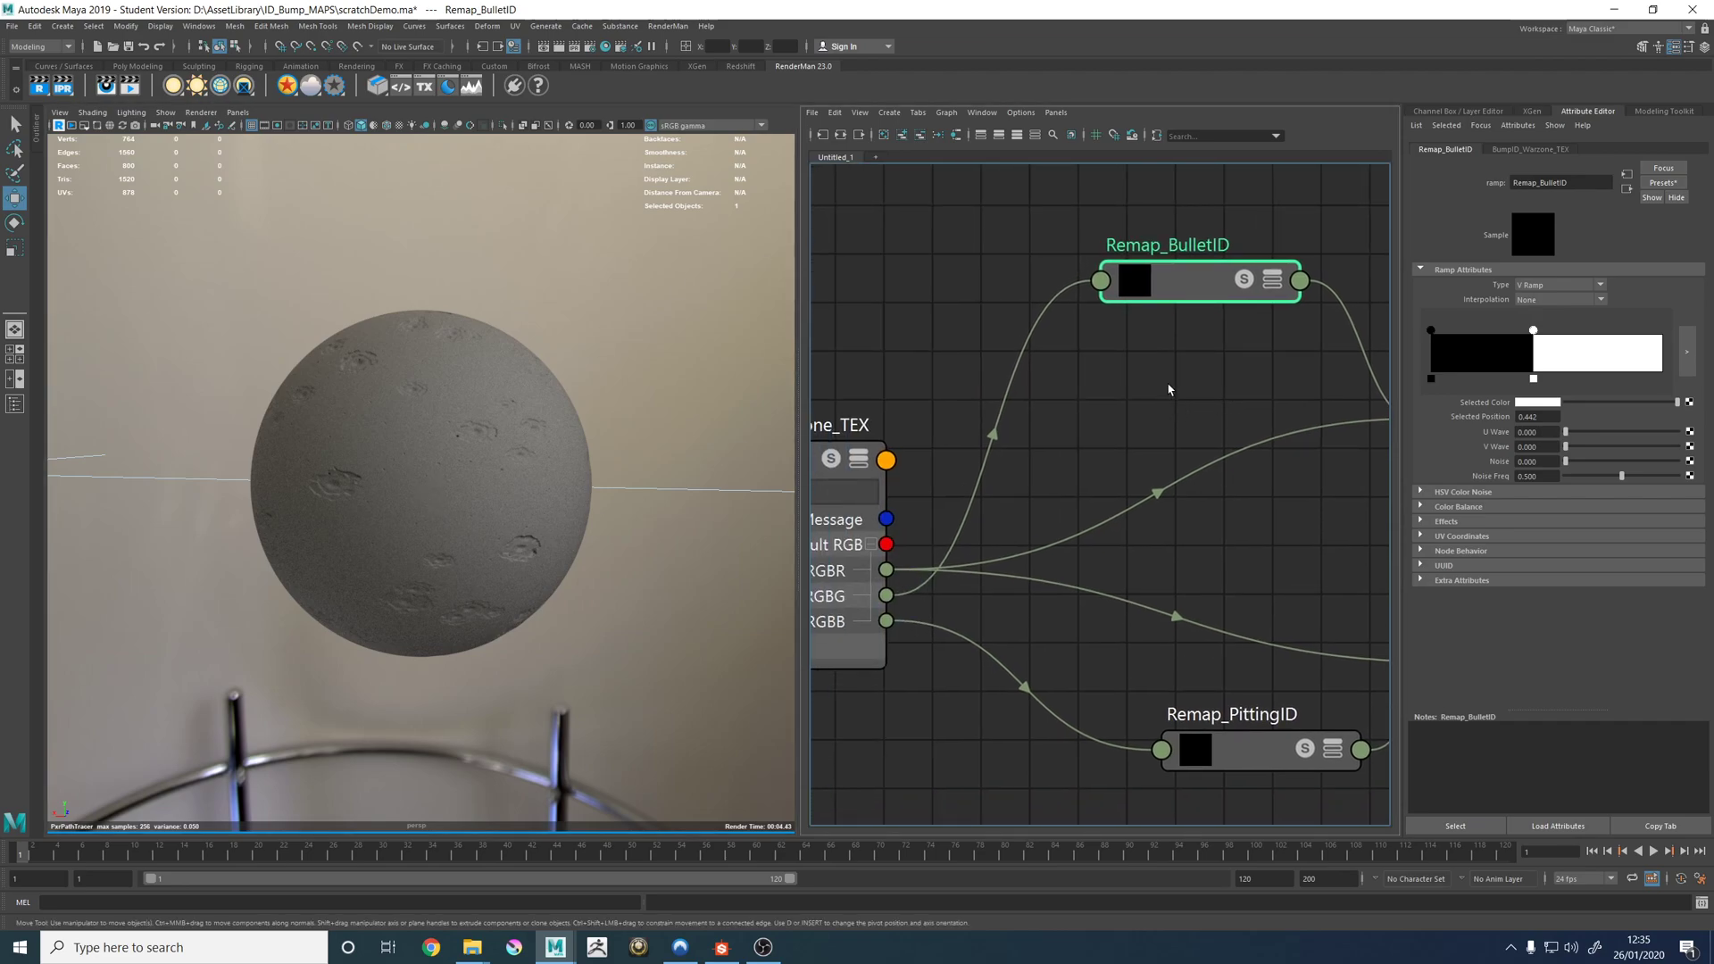
pyautogui.click(1273, 284)
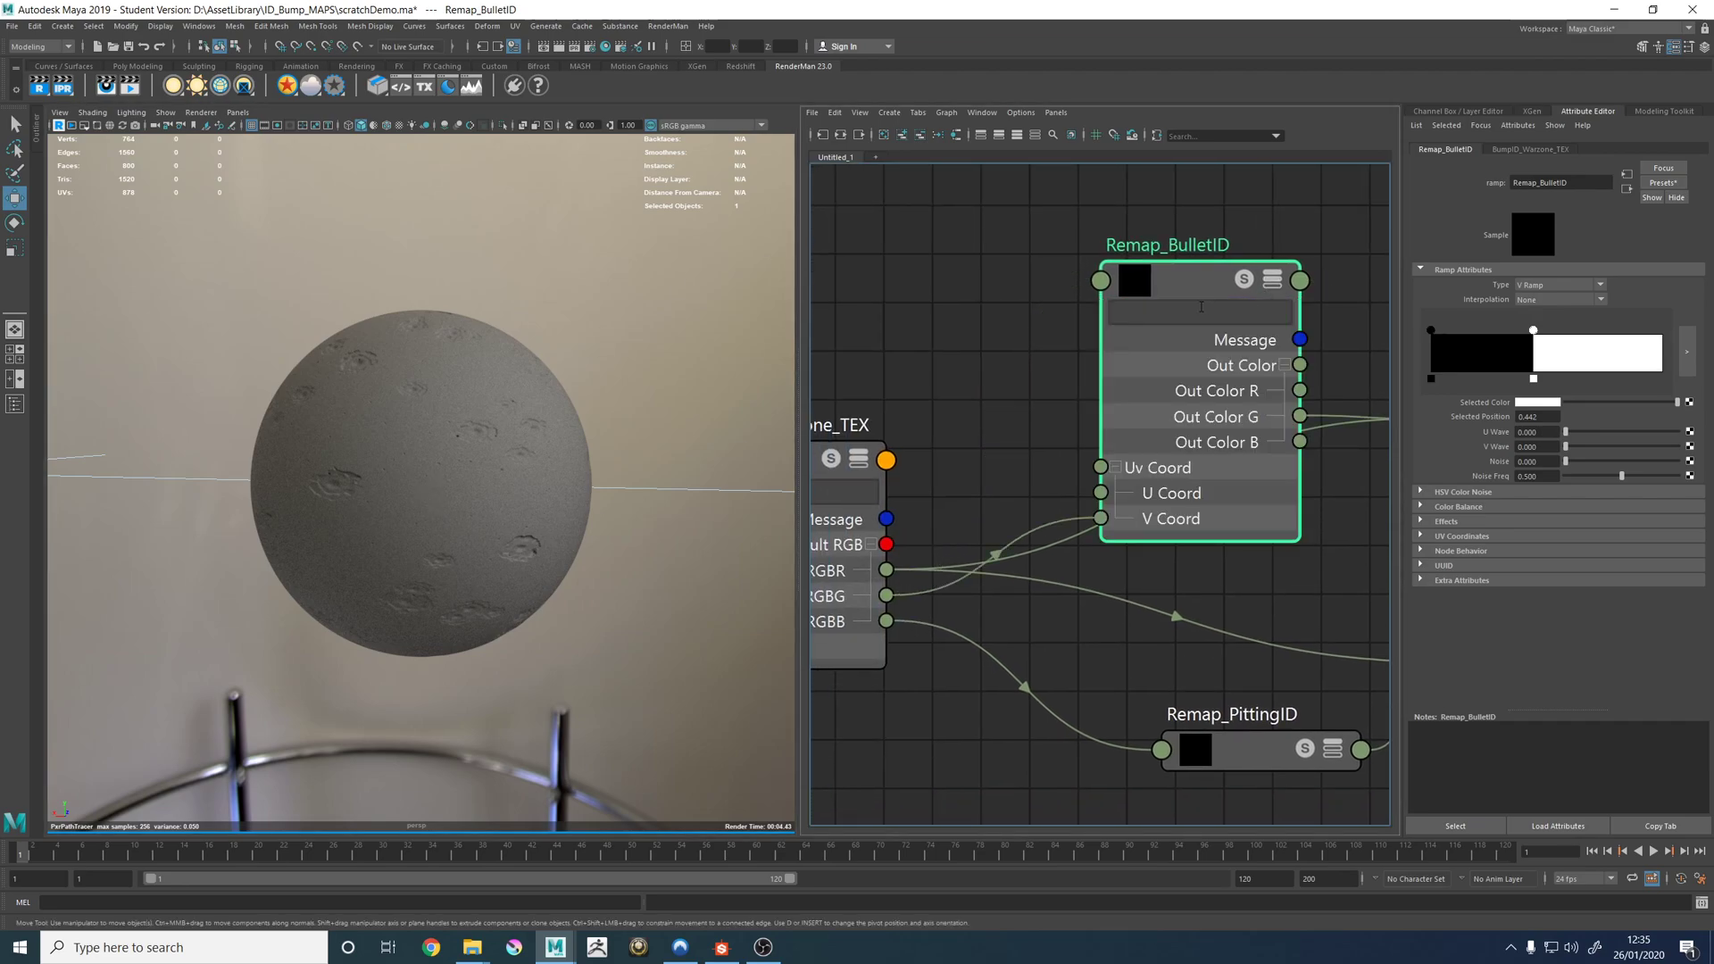
pyautogui.moveTo(1200, 304); pyautogui.dragTo(1198, 187)
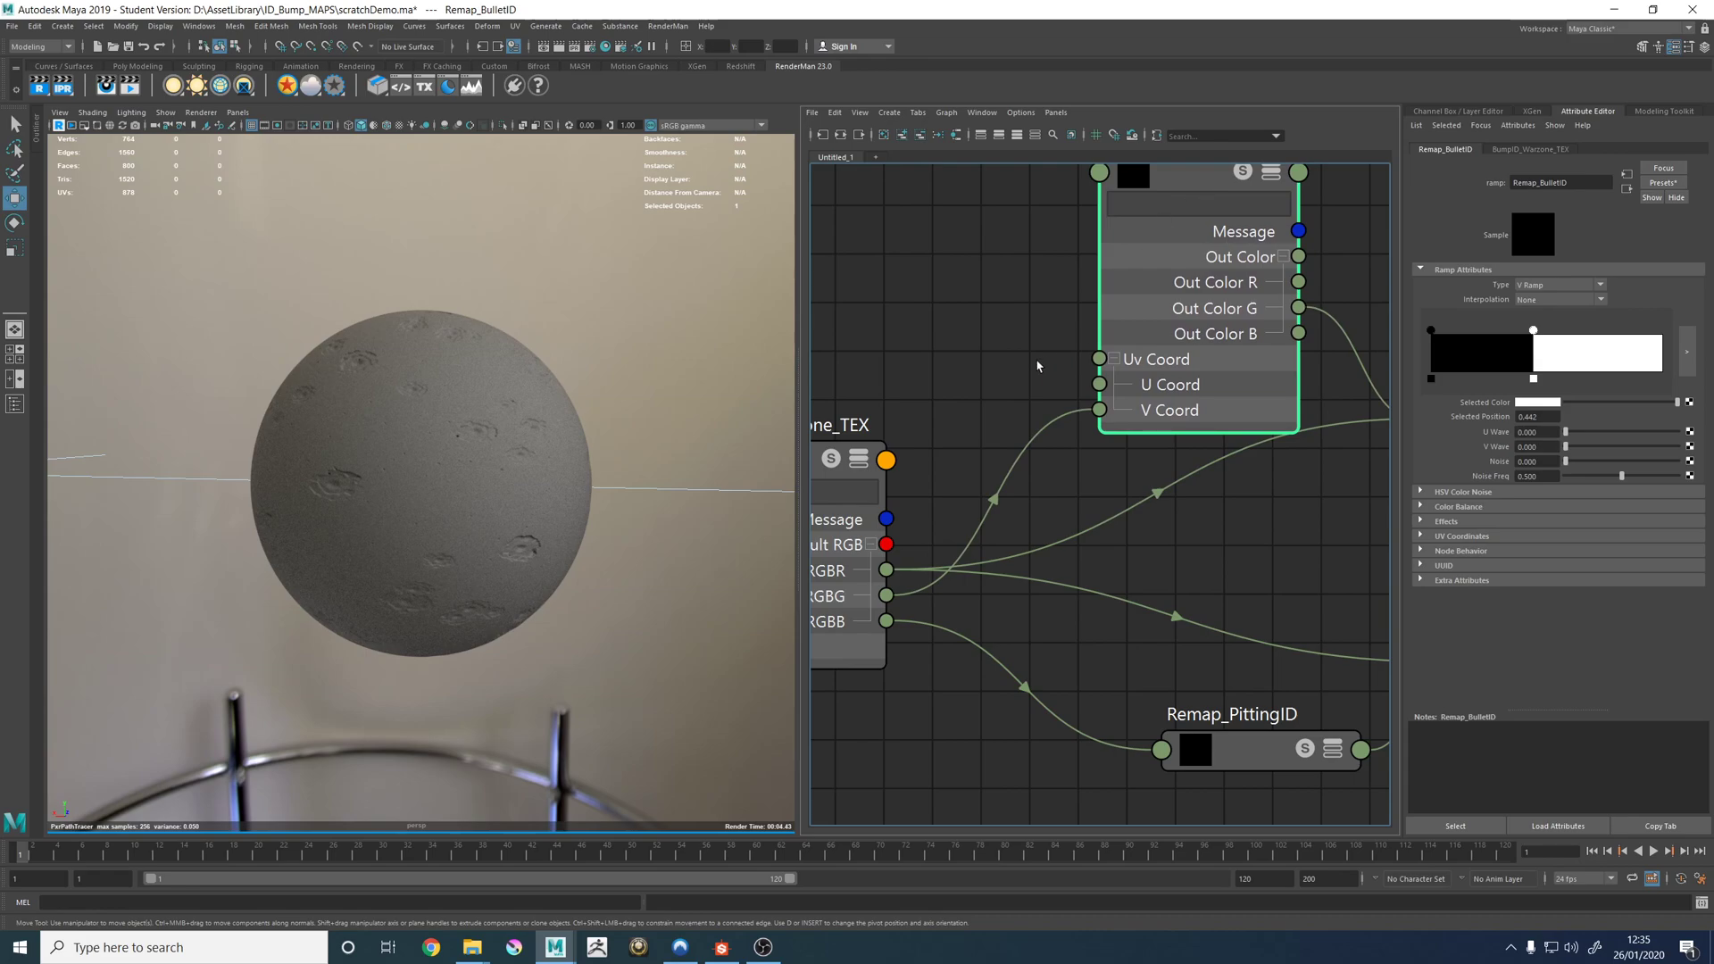
pyautogui.keyDown('alt'); pyautogui.moveTo(898, 414); pyautogui.dragTo(1028, 399, button='middle'); pyautogui.keyUp('alt')
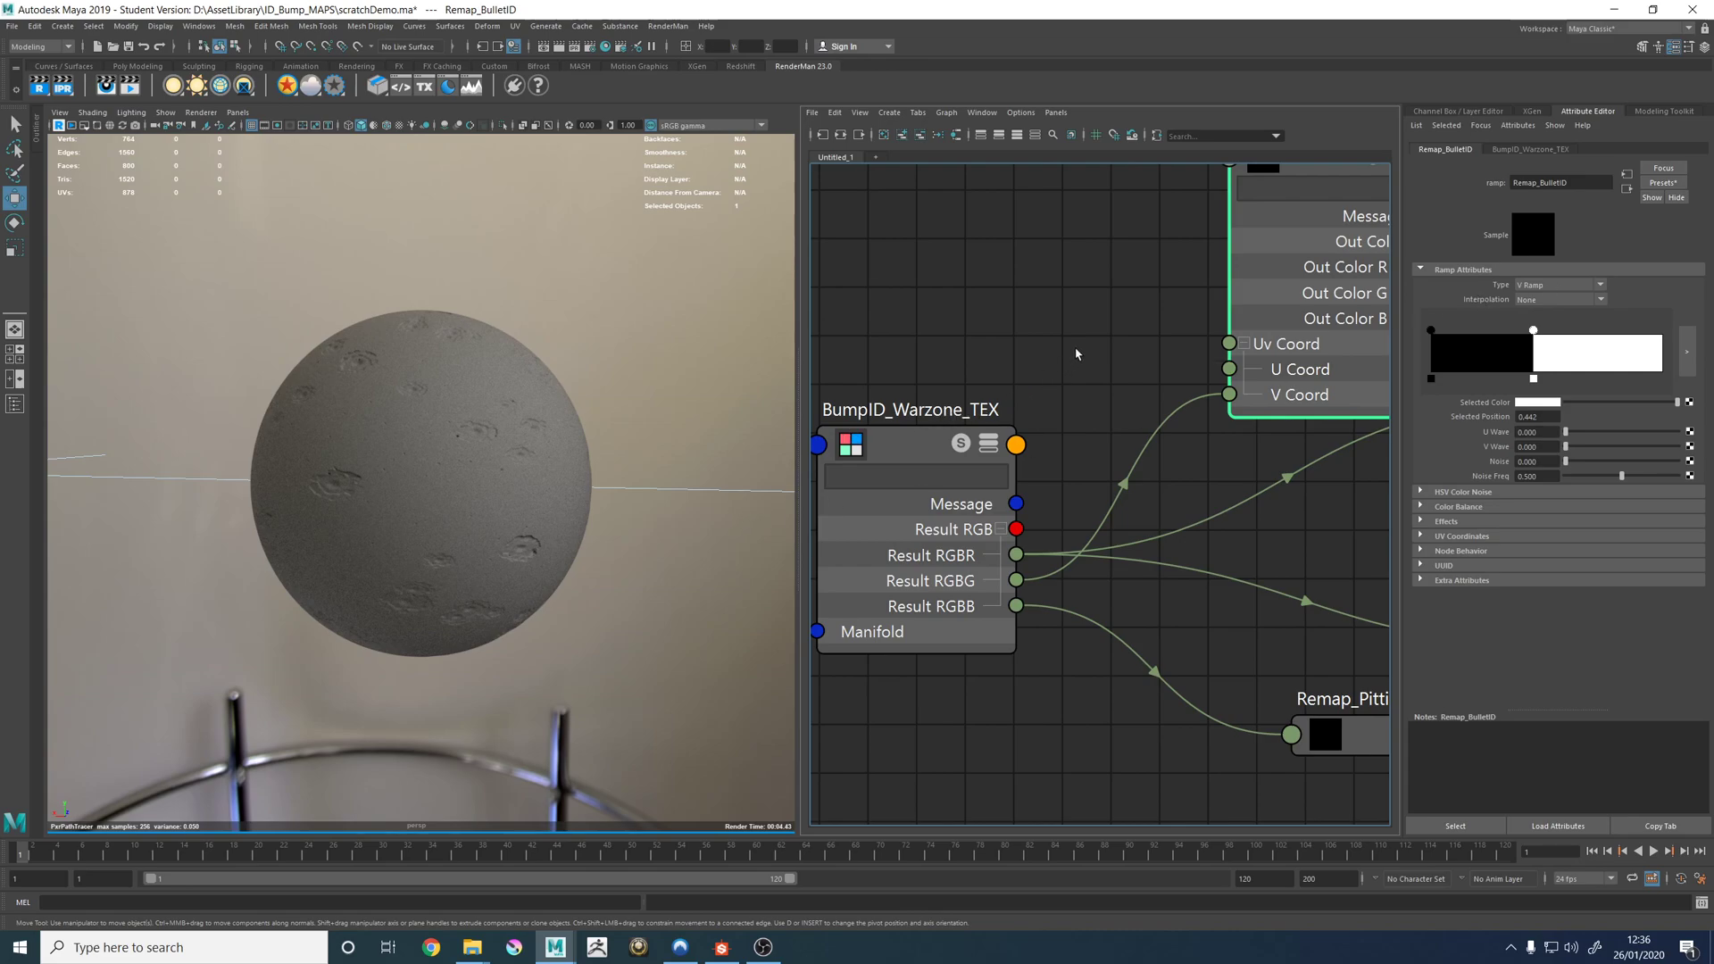
pyautogui.moveTo(1075, 354); pyautogui.dragTo(1016, 419, button='middle')
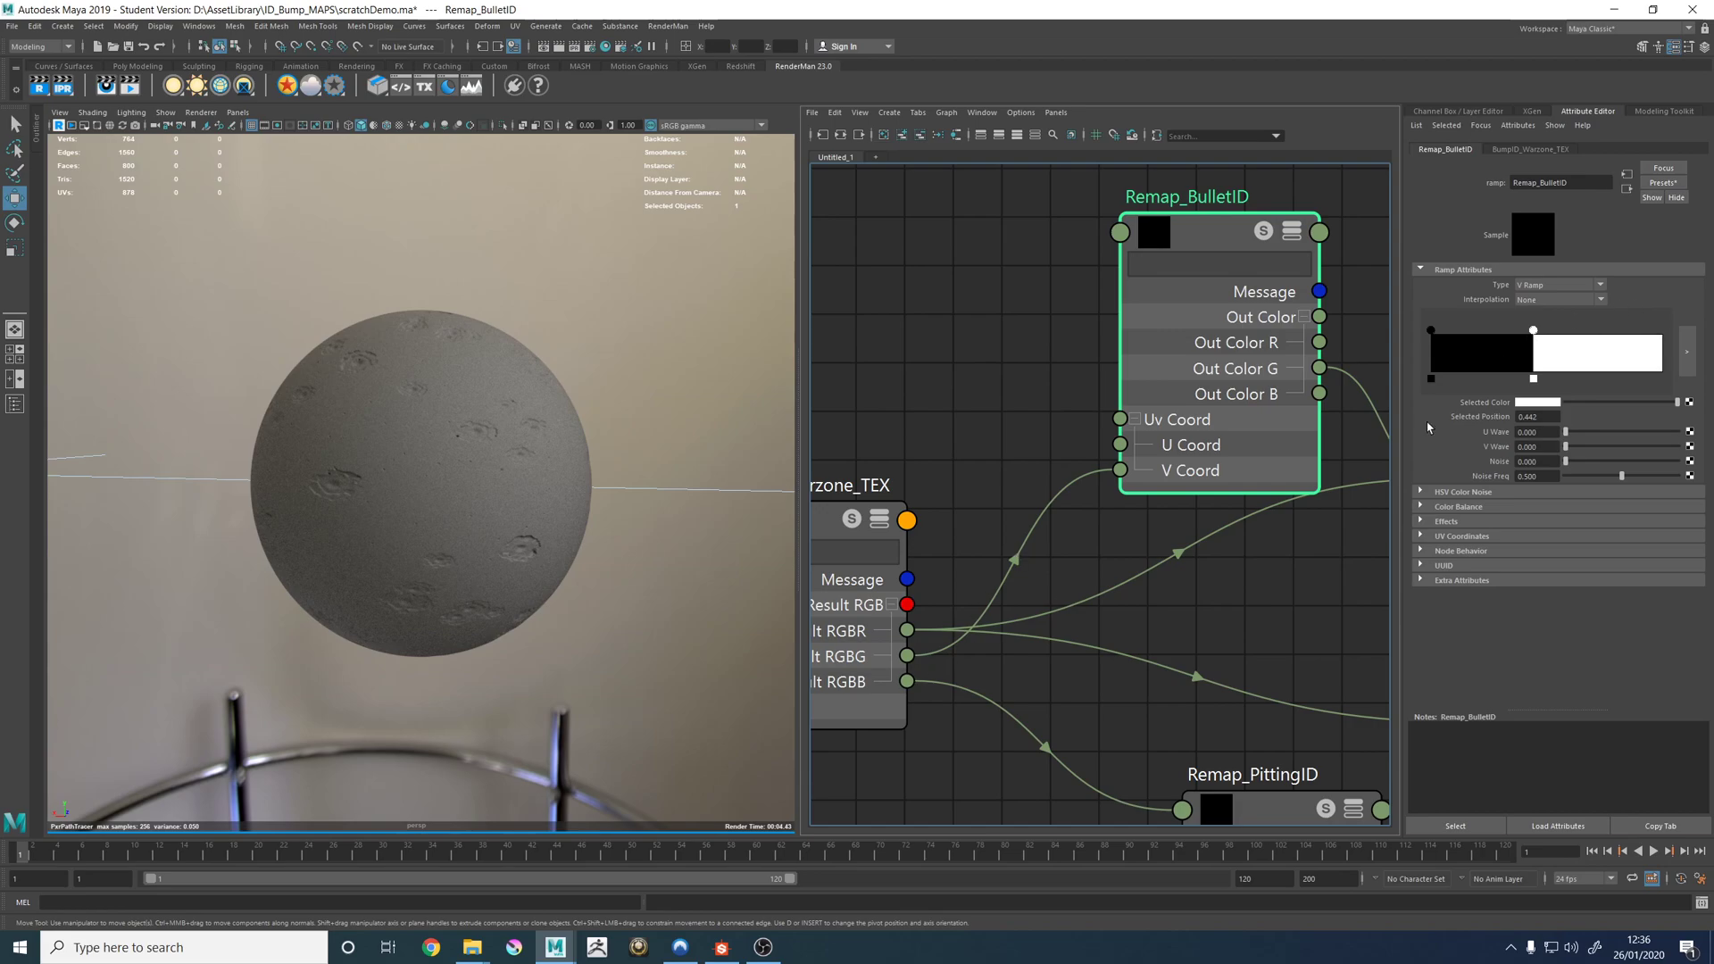
pyautogui.click(721, 947)
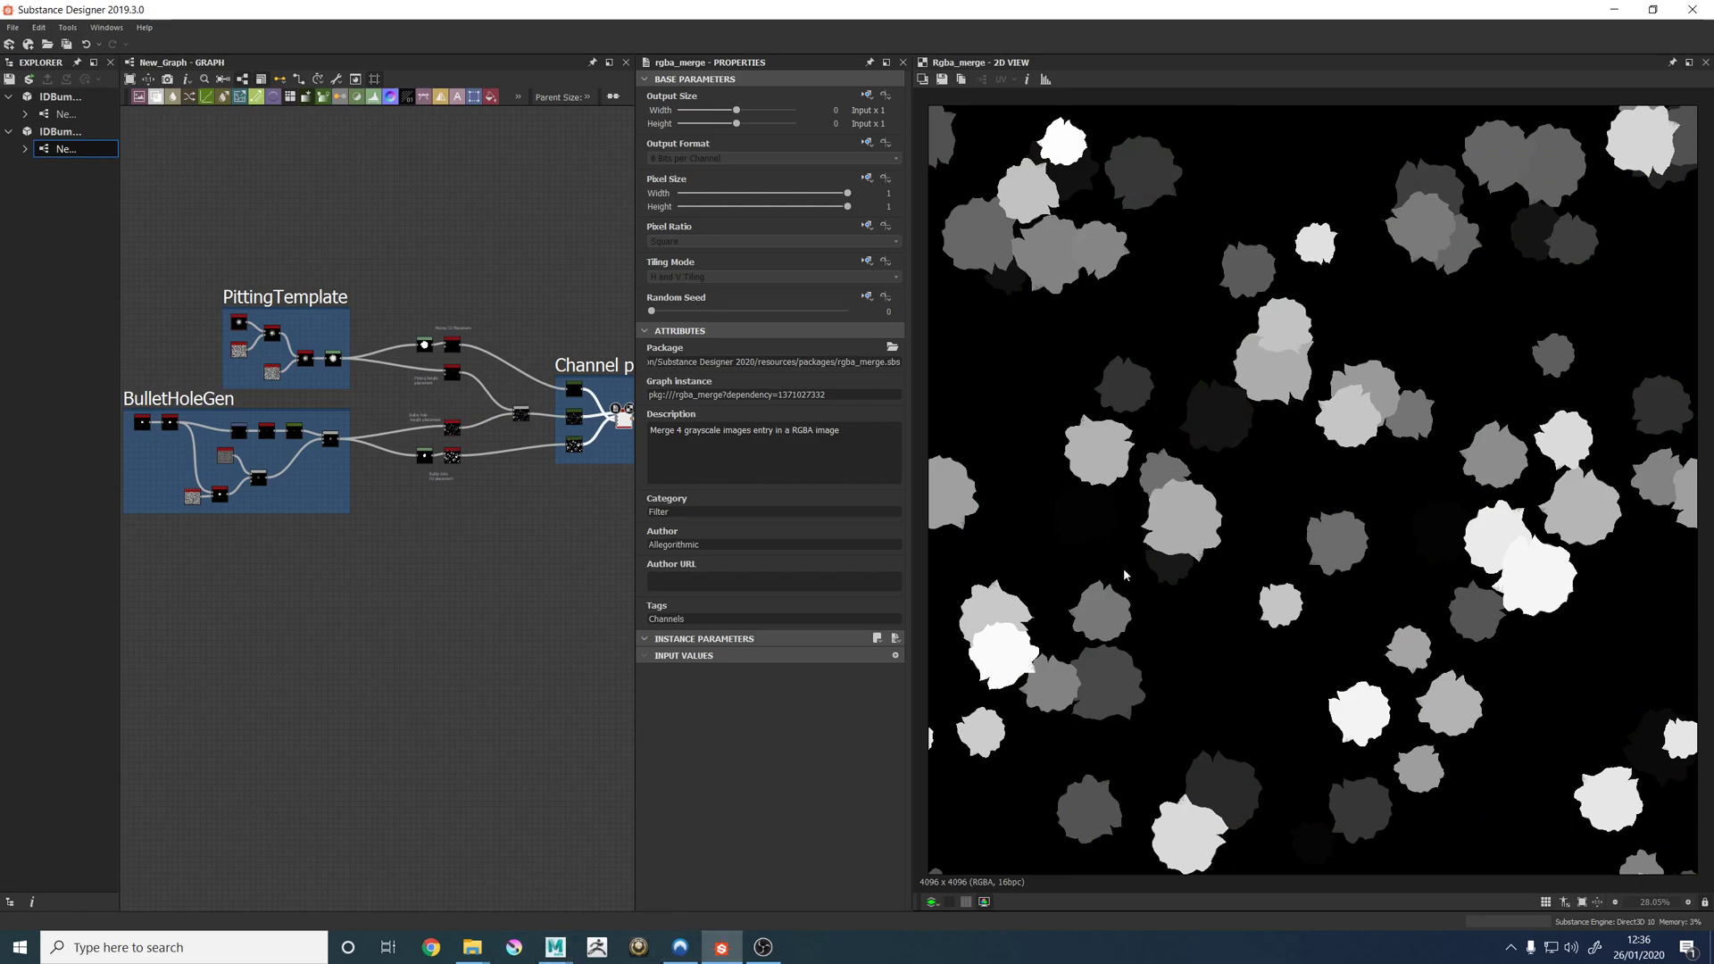
# Raise the ramp's white entry to 0.642, then add and remove a grey entry at 0.309.
pyautogui.moveTo(555, 945)
pyautogui.click(683, 866)
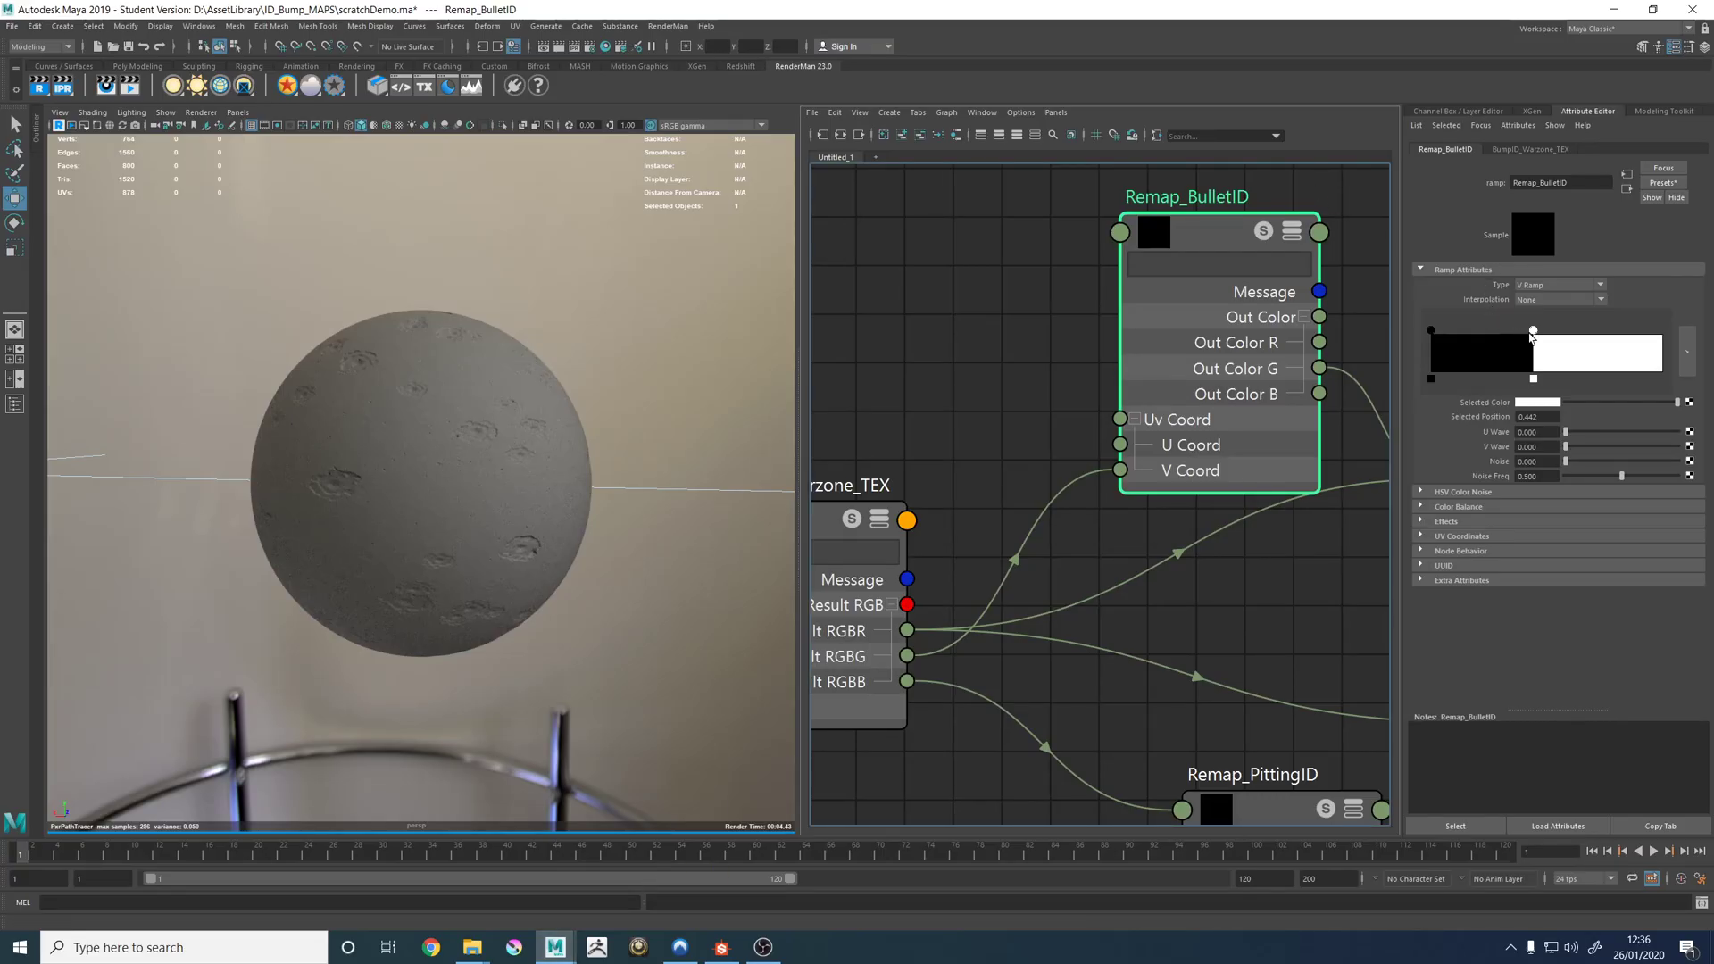
pyautogui.moveTo(1549, 417); pyautogui.dragTo(1528, 417)
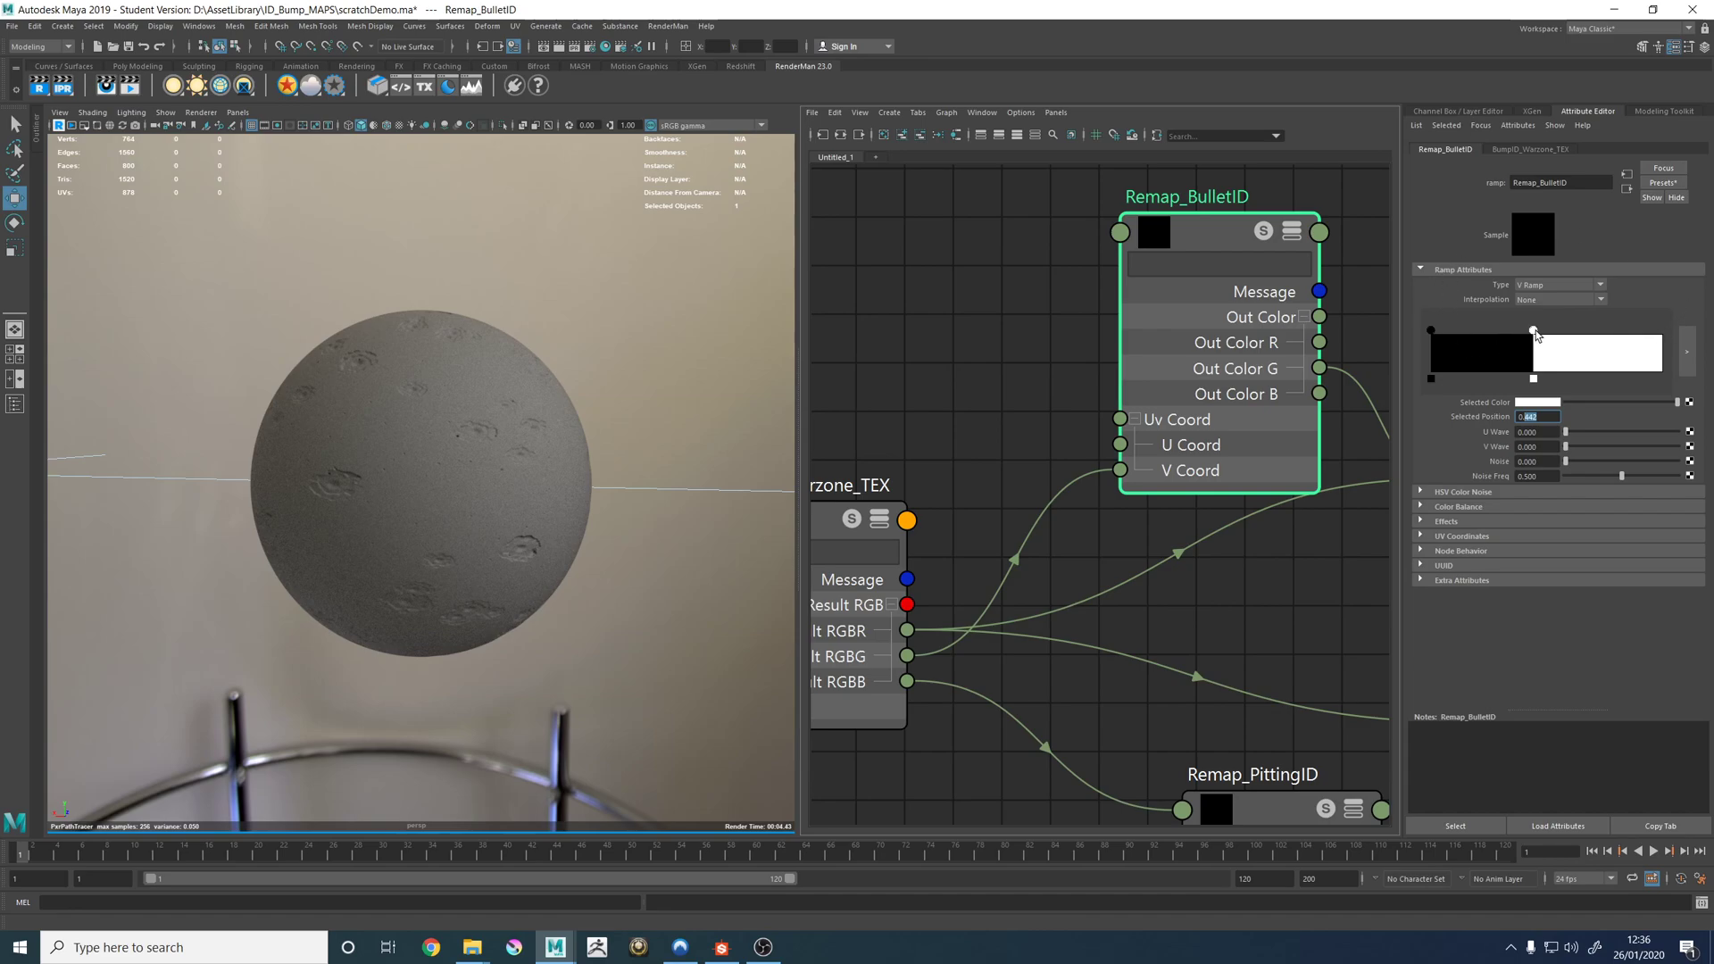
pyautogui.moveTo(1533, 331); pyautogui.dragTo(1579, 332)
pyautogui.click(1503, 355)
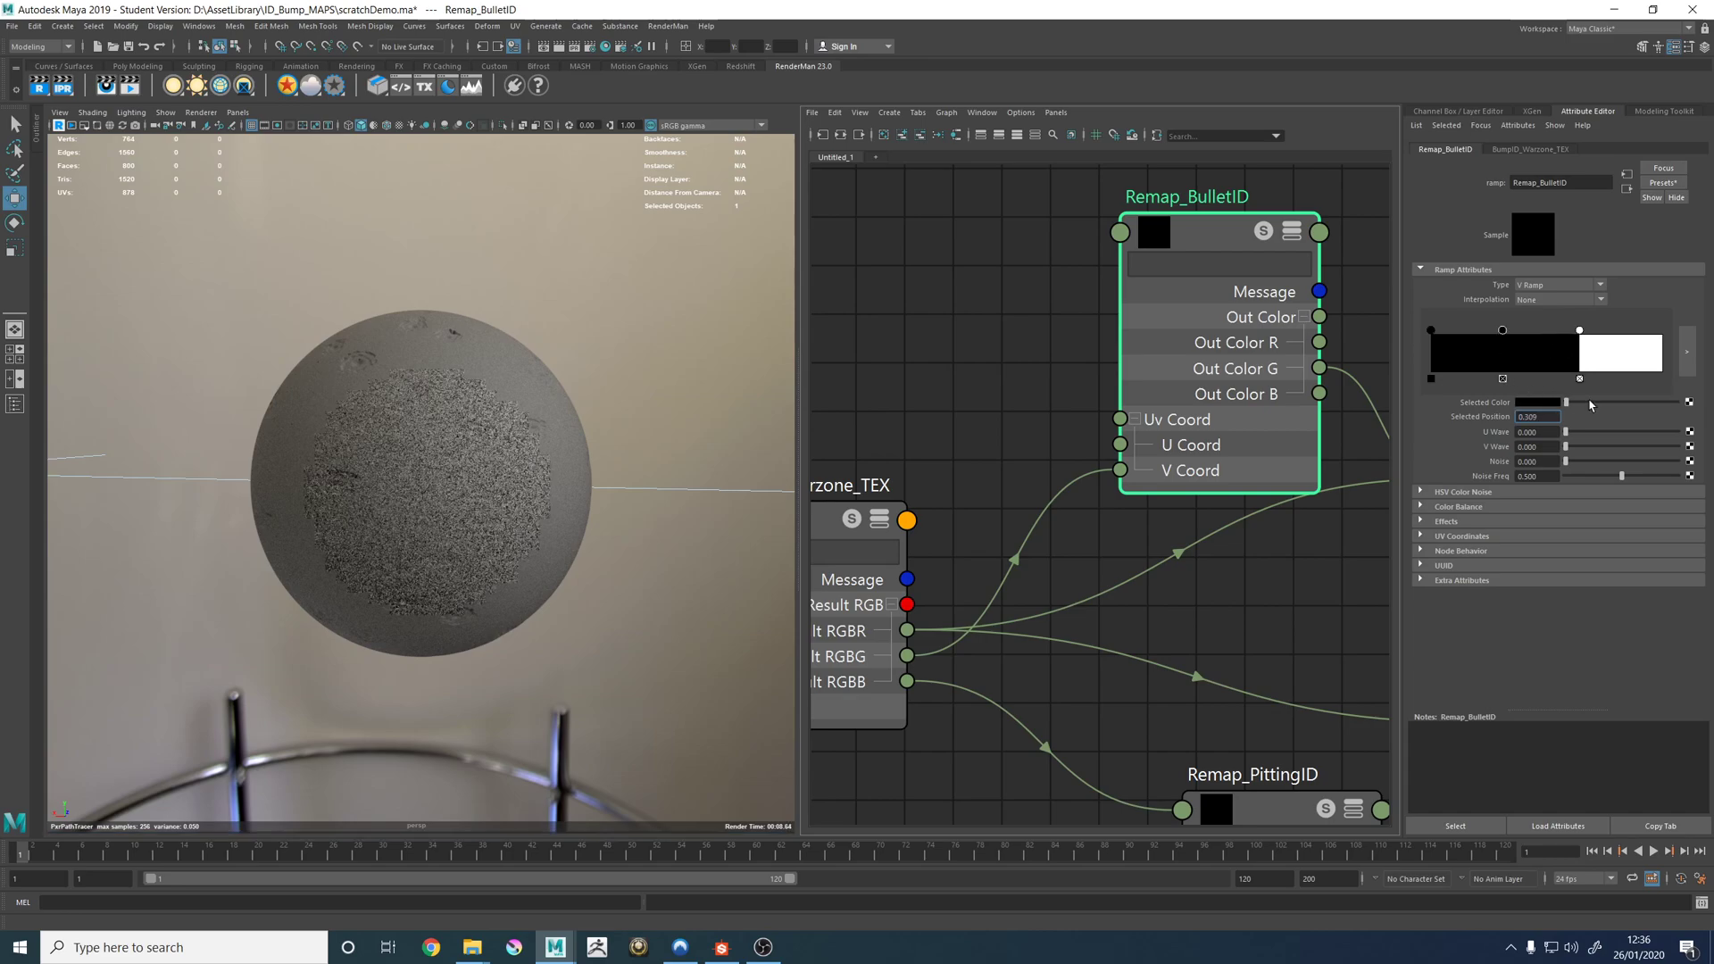
pyautogui.click(1503, 378)
# Expand MULT_BulletHoles and line it up level with Remap_BulletID.
pyautogui.keyDown('alt'); pyautogui.moveTo(953, 445); pyautogui.dragTo(963, 422, button='middle'); pyautogui.keyUp('alt')
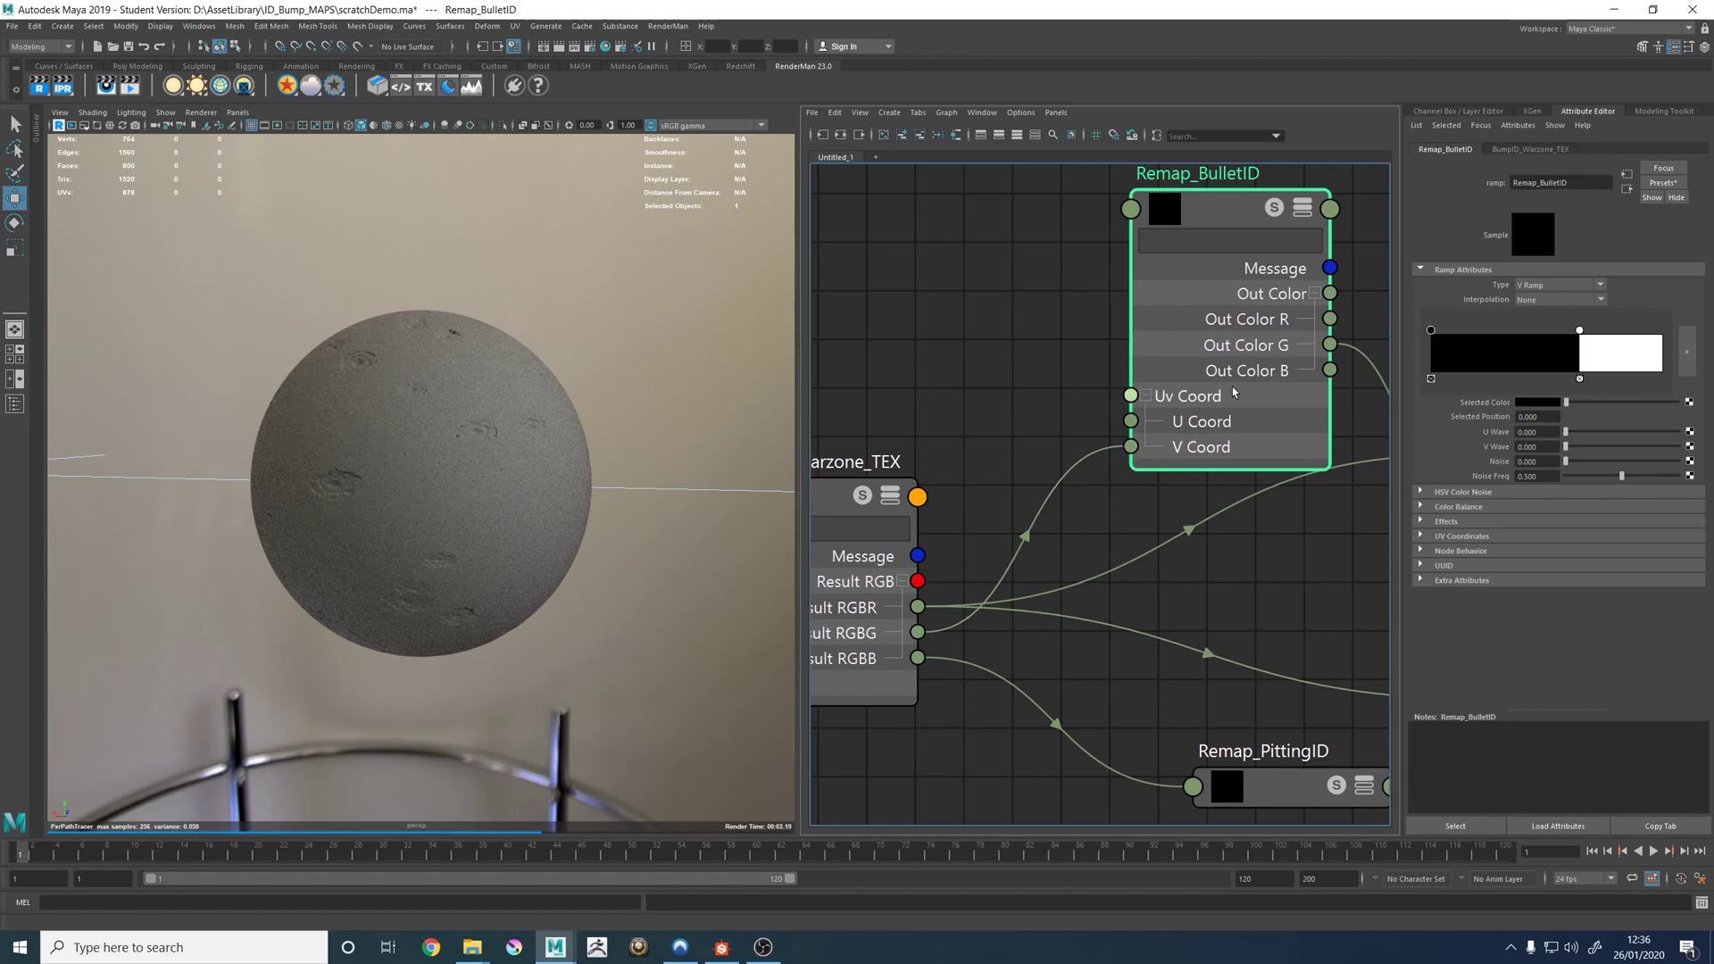
pyautogui.keyDown('alt'); pyautogui.moveTo(1062, 330); pyautogui.dragTo(906, 326, button='middle'); pyautogui.keyUp('alt')
pyautogui.keyDown('alt'); pyautogui.moveTo(1183, 375); pyautogui.dragTo(1143, 372, button='middle'); pyautogui.keyUp('alt')
pyautogui.keyDown('alt'); pyautogui.moveTo(1296, 322); pyautogui.dragTo(1163, 317, button='middle'); pyautogui.keyUp('alt')
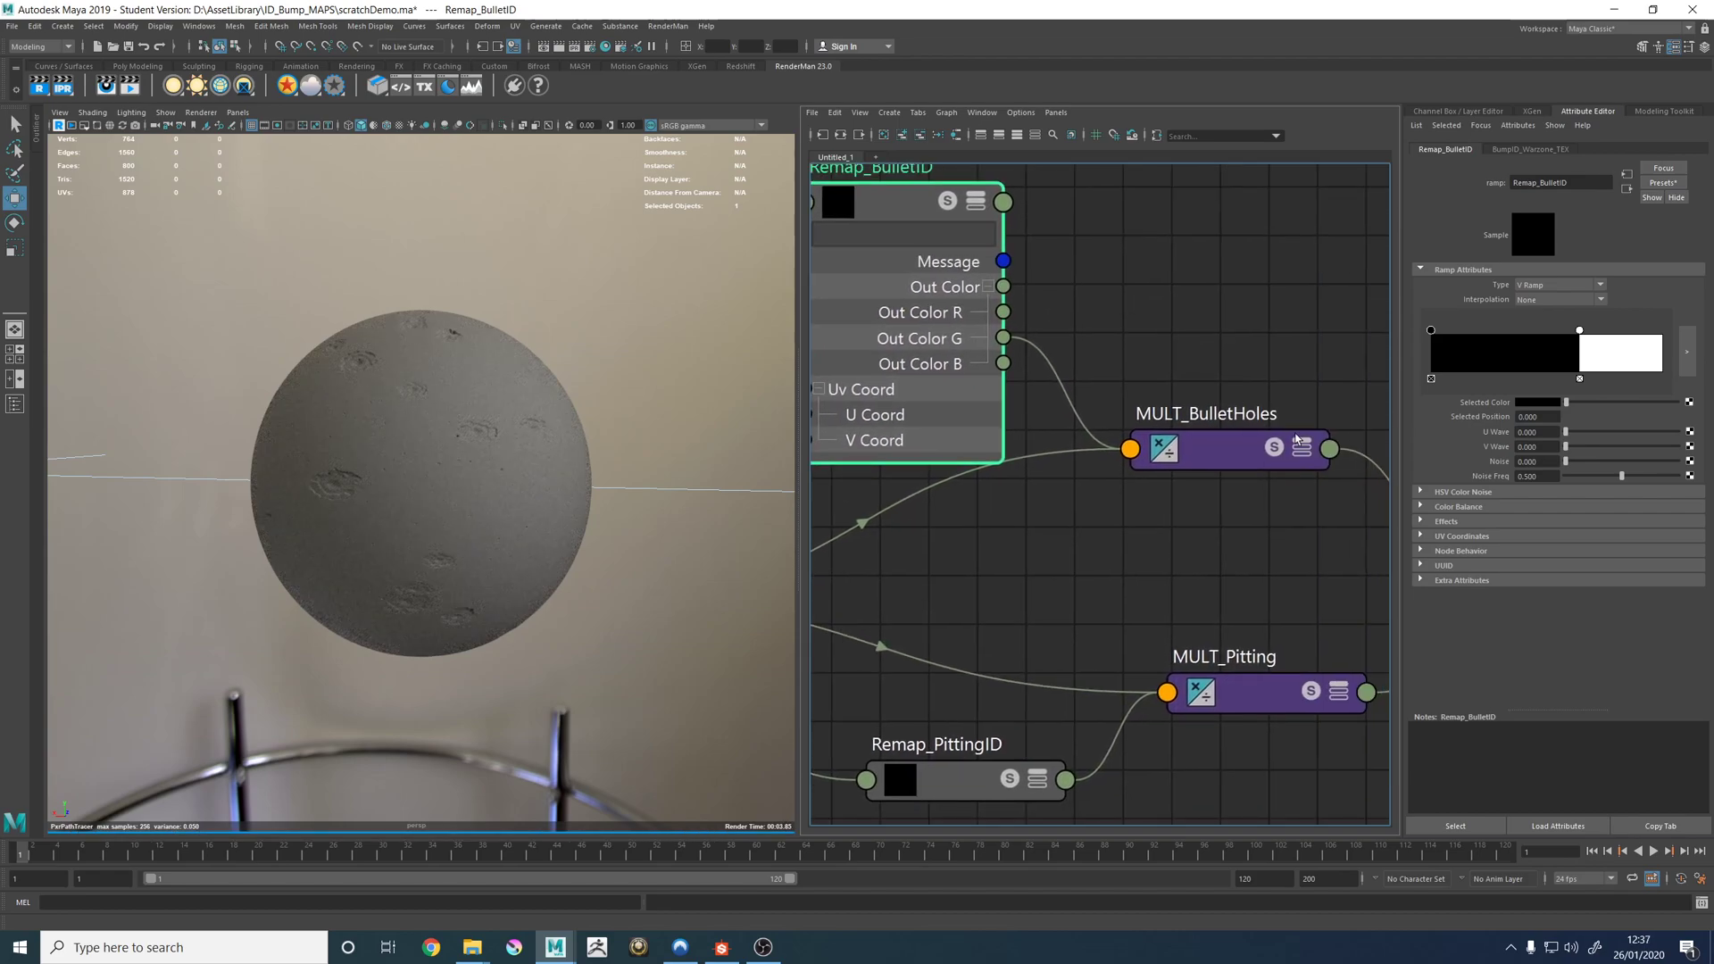
pyautogui.click(1301, 447)
pyautogui.moveTo(1229, 464); pyautogui.dragTo(1230, 234)
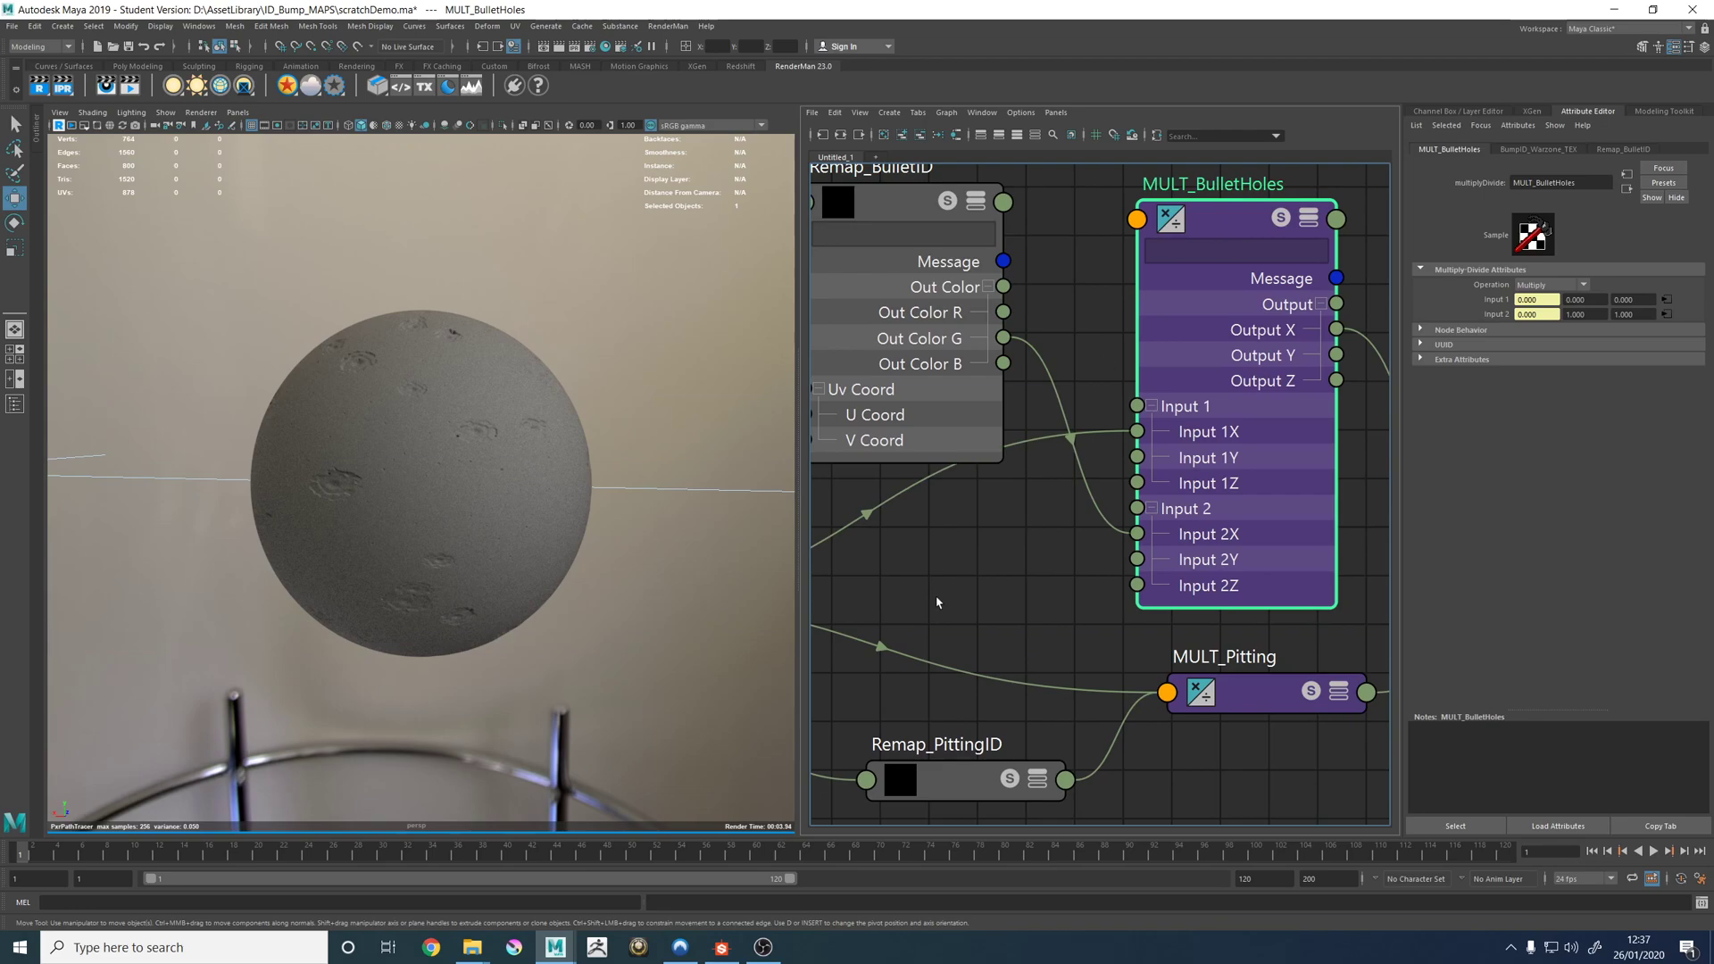
pyautogui.keyDown('alt'); pyautogui.moveTo(955, 456); pyautogui.dragTo(1205, 455, button='middle'); pyautogui.keyUp('alt')
pyautogui.scroll(-3, 956, 594)
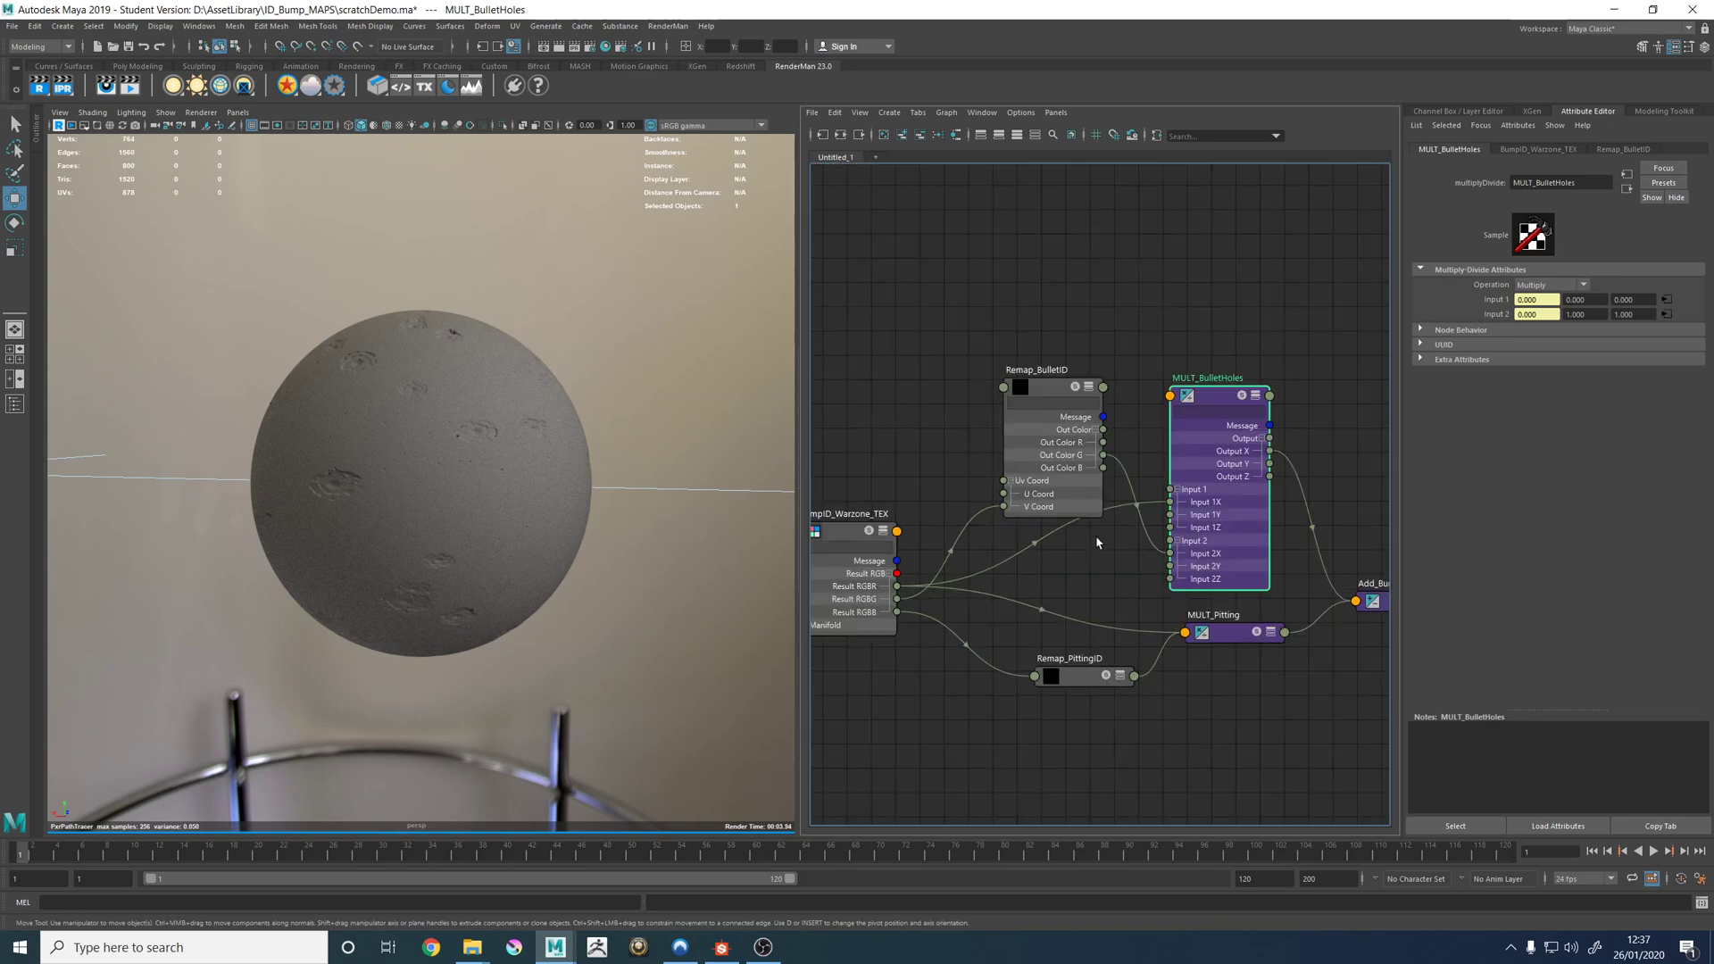
# Preview the Remap_BulletID mask on the sphere and lower its ramp step to about 0.506.
pyautogui.moveTo(1053, 388); pyautogui.dragTo(1050, 377)
pyautogui.click(1074, 375)
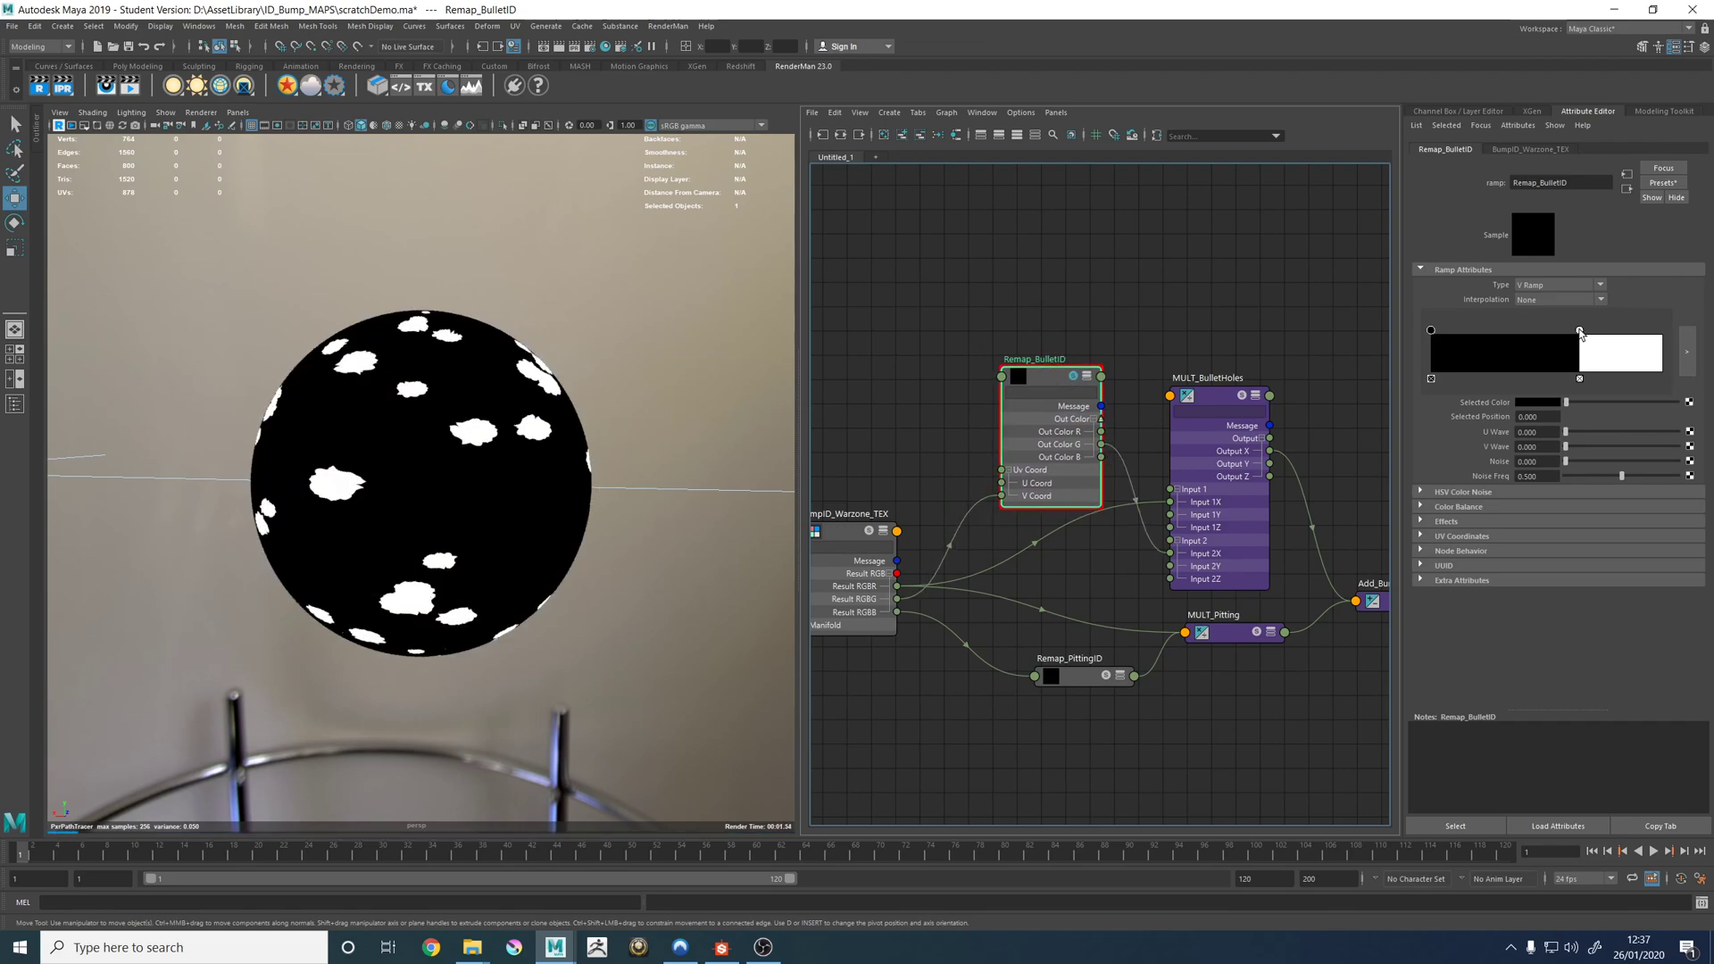
pyautogui.moveTo(1580, 332)
pyautogui.mouseDown()
pyautogui.moveTo(1505, 332)
pyautogui.moveTo(1639, 332)
pyautogui.moveTo(1472, 330)
pyautogui.moveTo(1548, 332)
pyautogui.mouseUp()
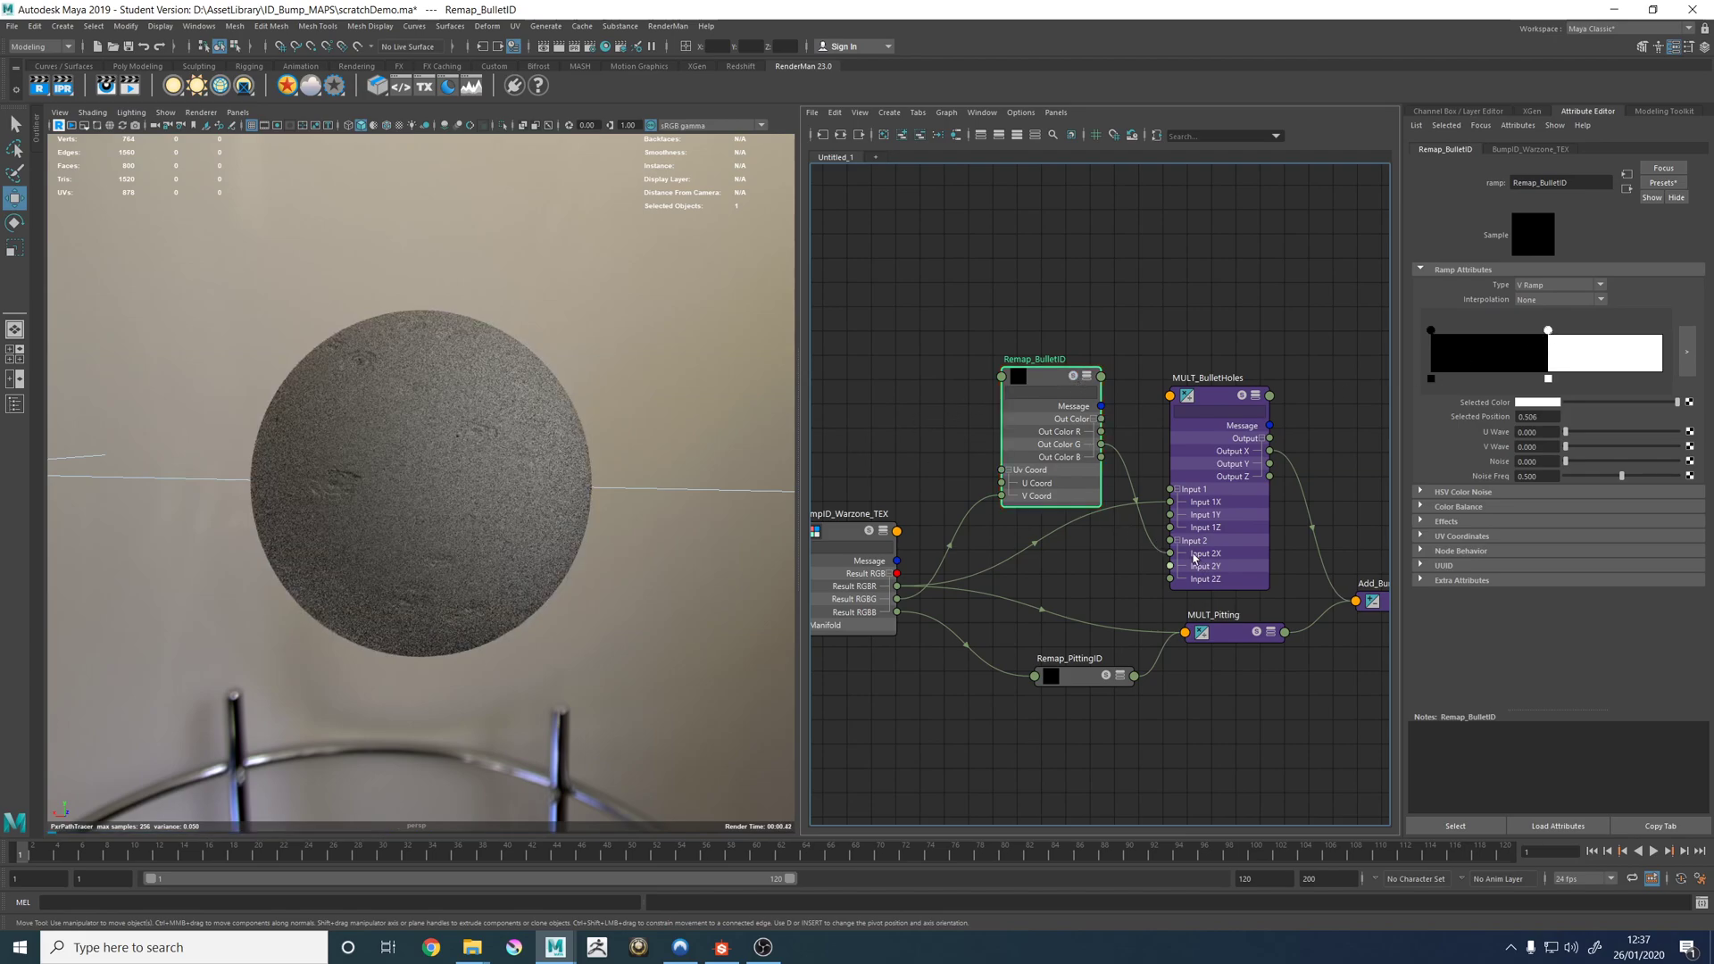
pyautogui.scroll(5, 1205, 566)
pyautogui.scroll(-3, 1072, 532)
pyautogui.moveTo(1071, 532); pyautogui.dragTo(1122, 526, button='middle')
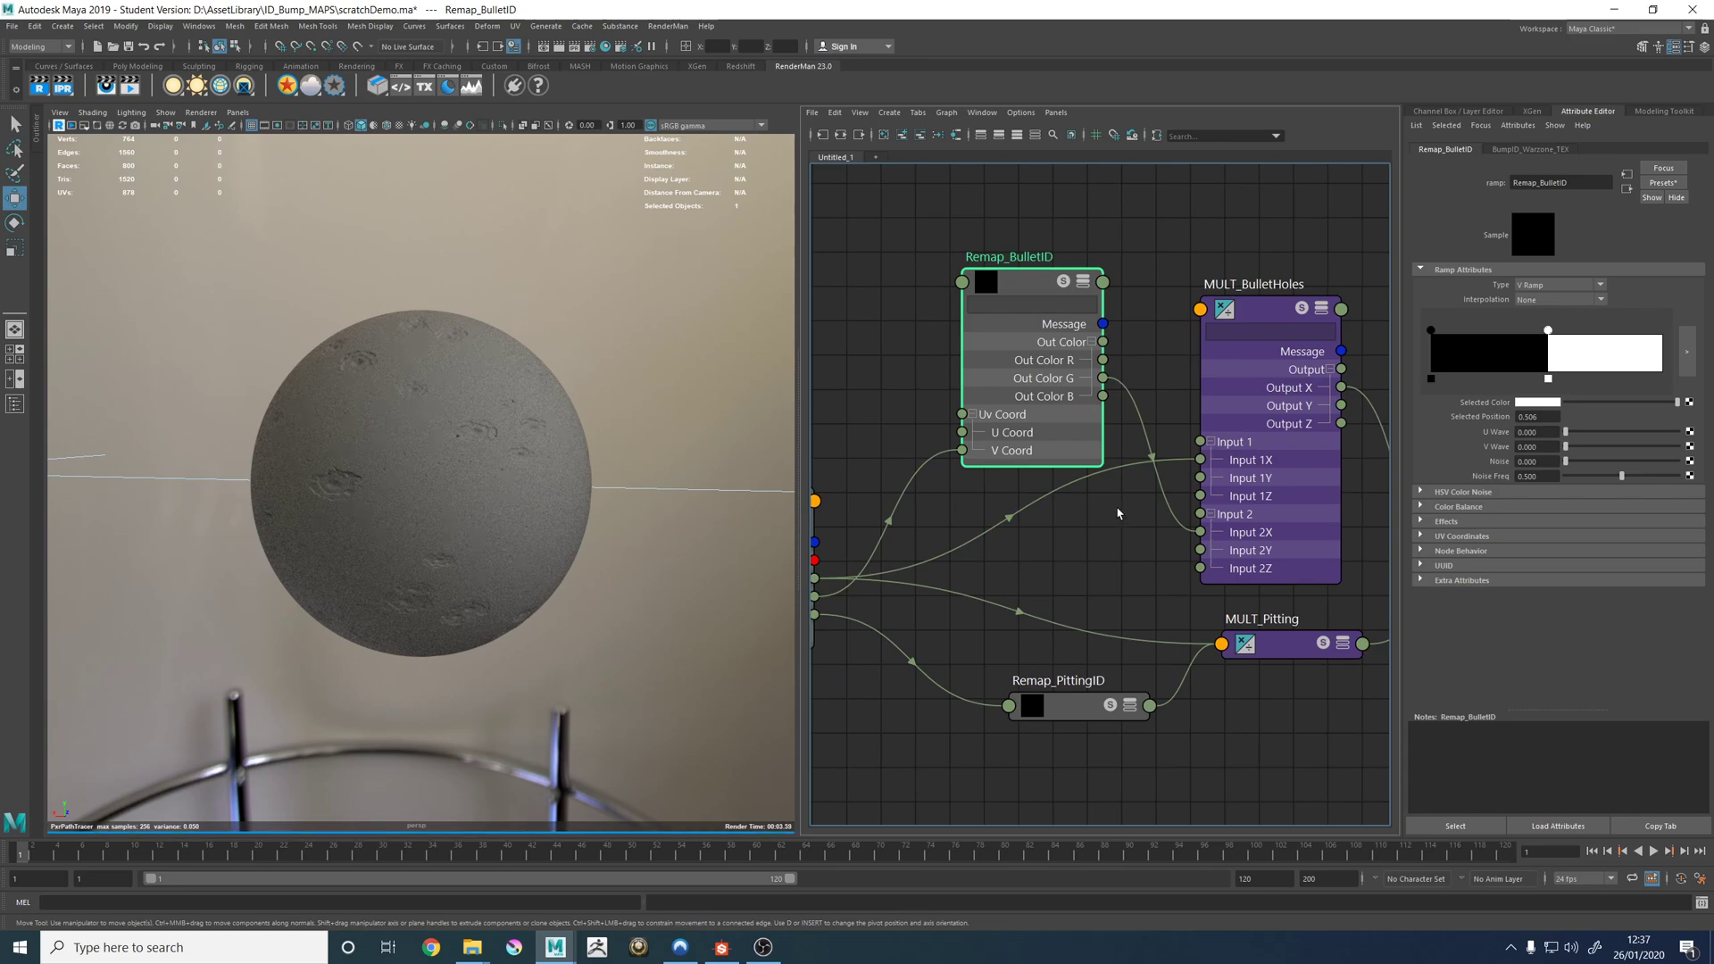
pyautogui.moveTo(1073, 533); pyautogui.dragTo(1104, 530, button='middle')
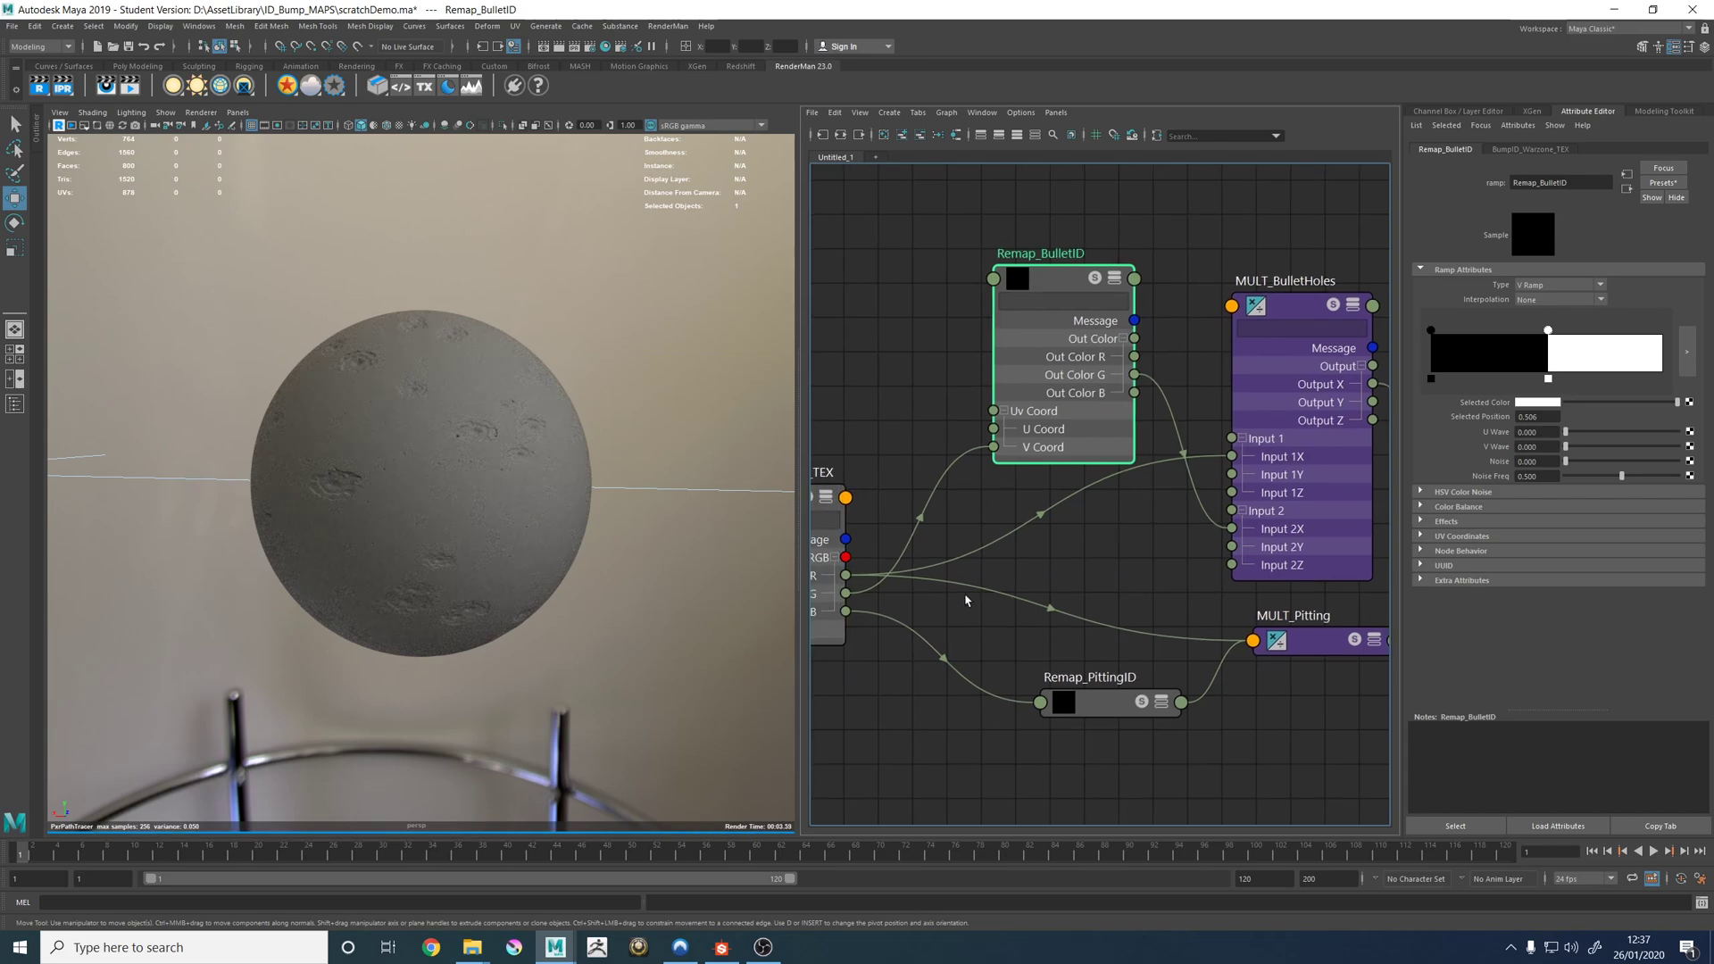
pyautogui.moveTo(965, 603); pyautogui.dragTo(1044, 561, button='middle')
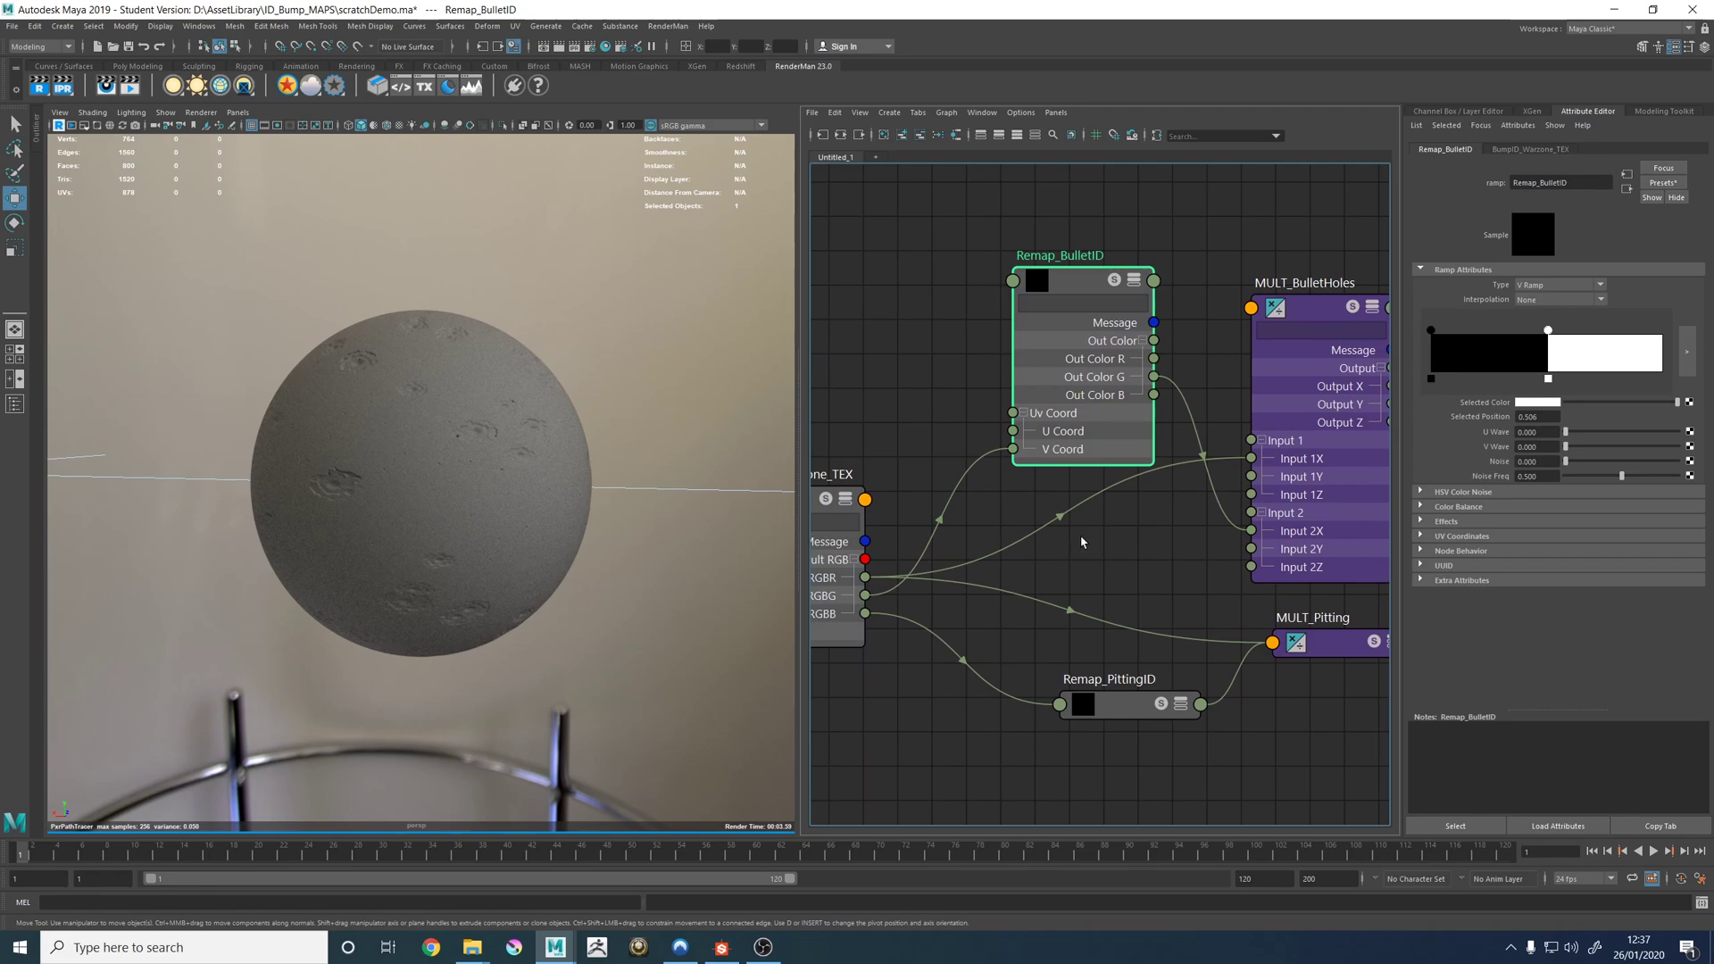
pyautogui.moveTo(1079, 542); pyautogui.dragTo(1160, 555, button='middle')
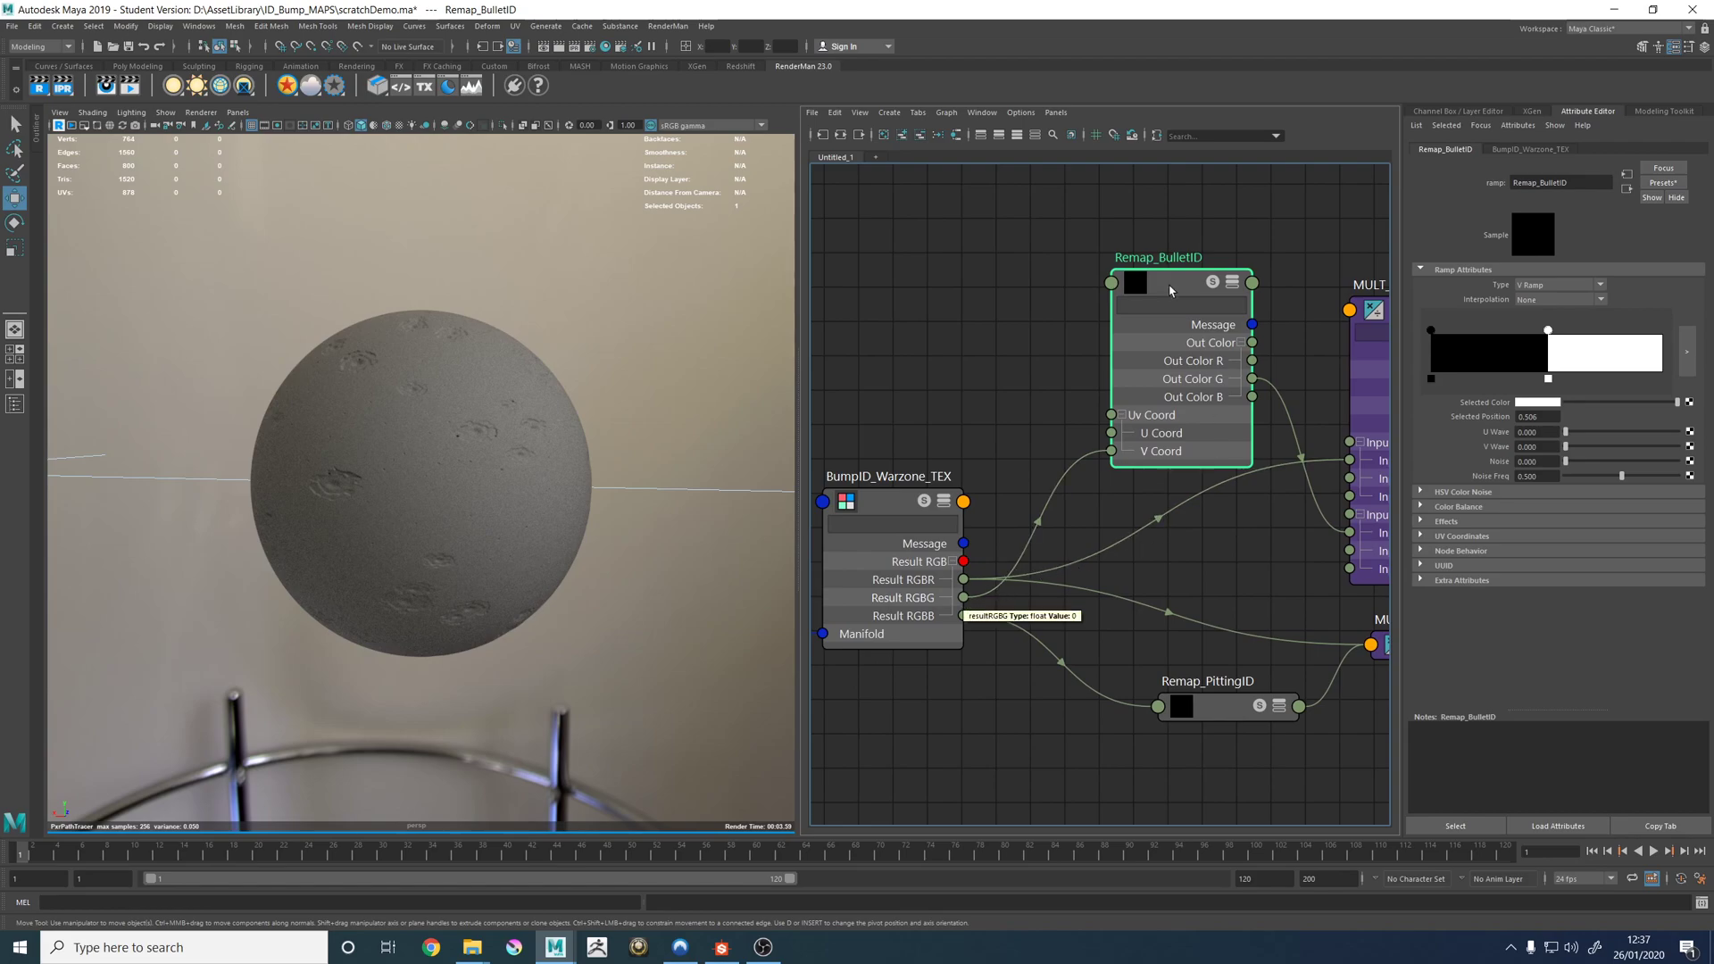
pyautogui.moveTo(1170, 290)
pyautogui.mouseDown()
pyautogui.moveTo(1130, 291)
pyautogui.moveTo(1149, 292)
pyautogui.mouseUp()
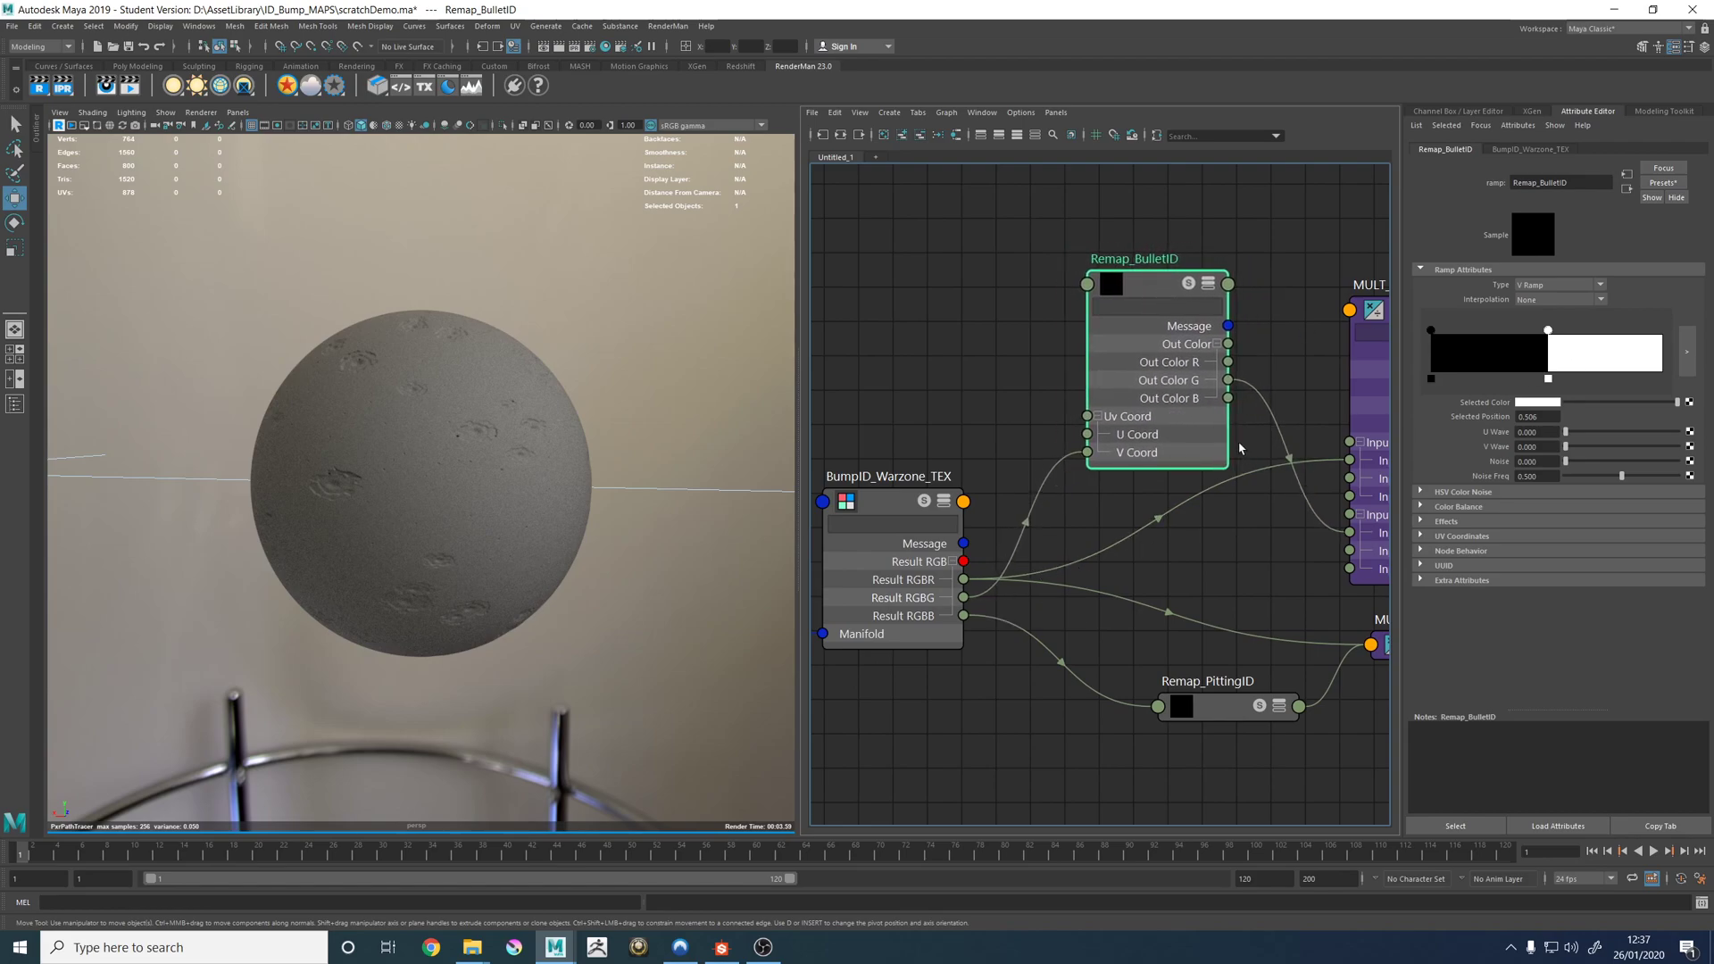
pyautogui.moveTo(1258, 414); pyautogui.dragTo(1048, 389, button='middle')
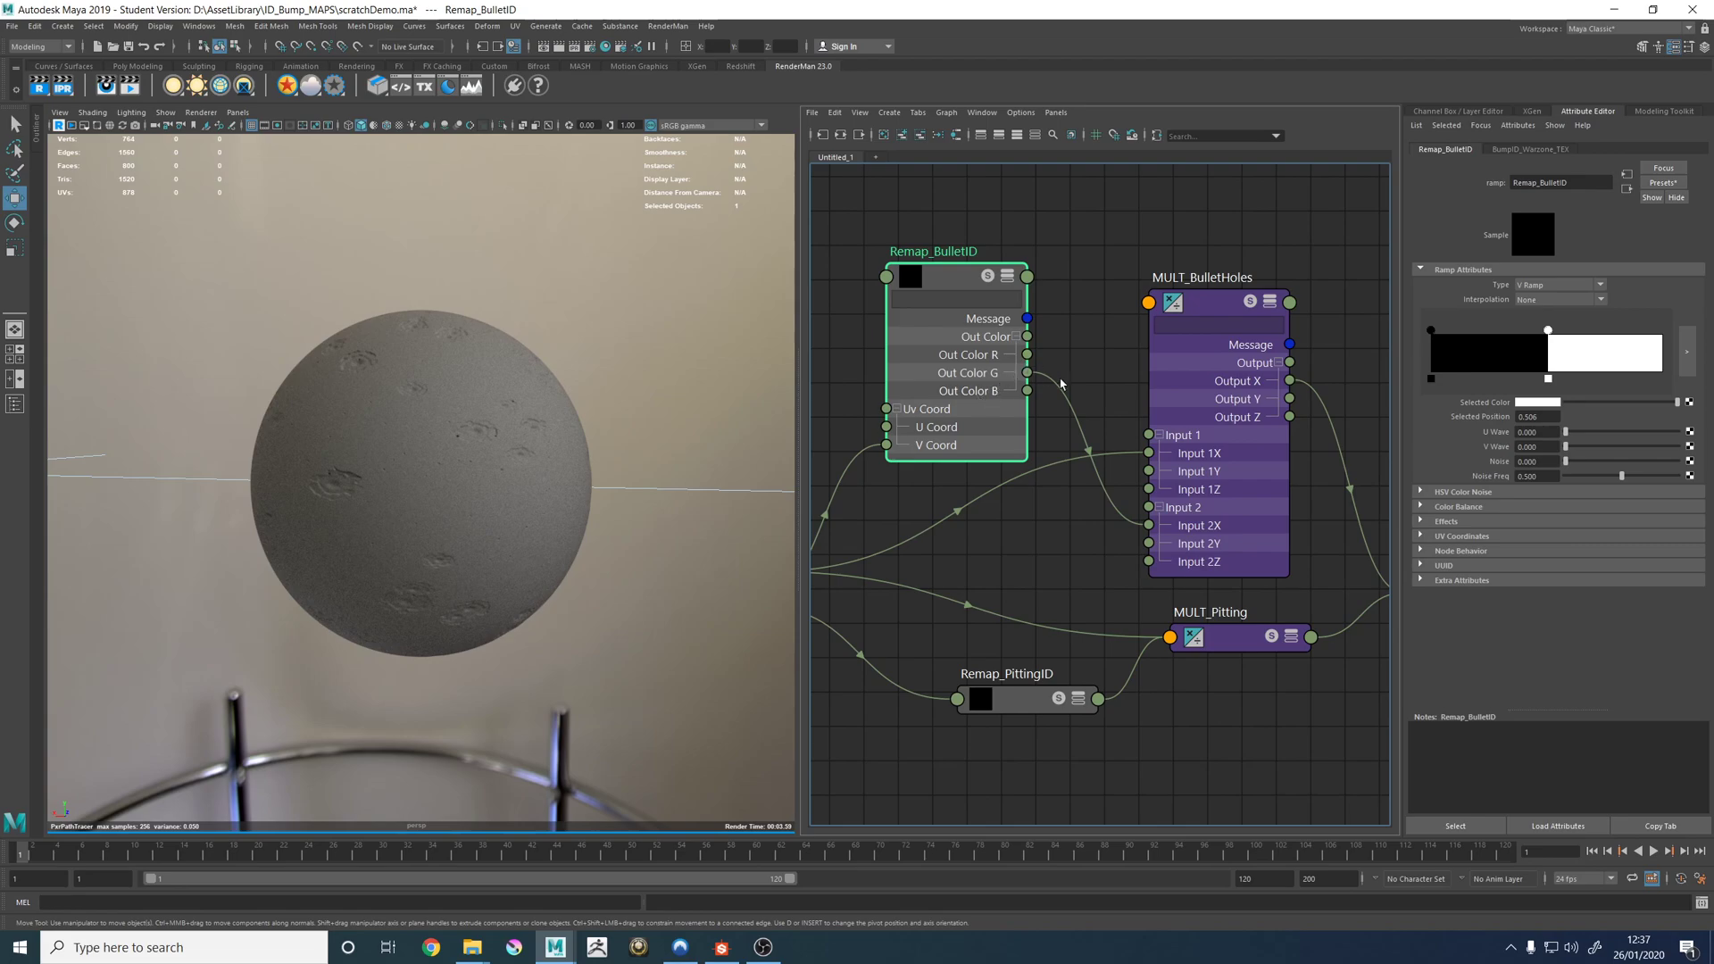
# Solo MULT_BulletHoles, set Remap_BulletID's white ramp step to 0.497, then preview Add_Bump1.
pyautogui.keyDown('alt'); pyautogui.moveTo(1091, 346); pyautogui.dragTo(1027, 330, button='middle'); pyautogui.keyUp('alt')
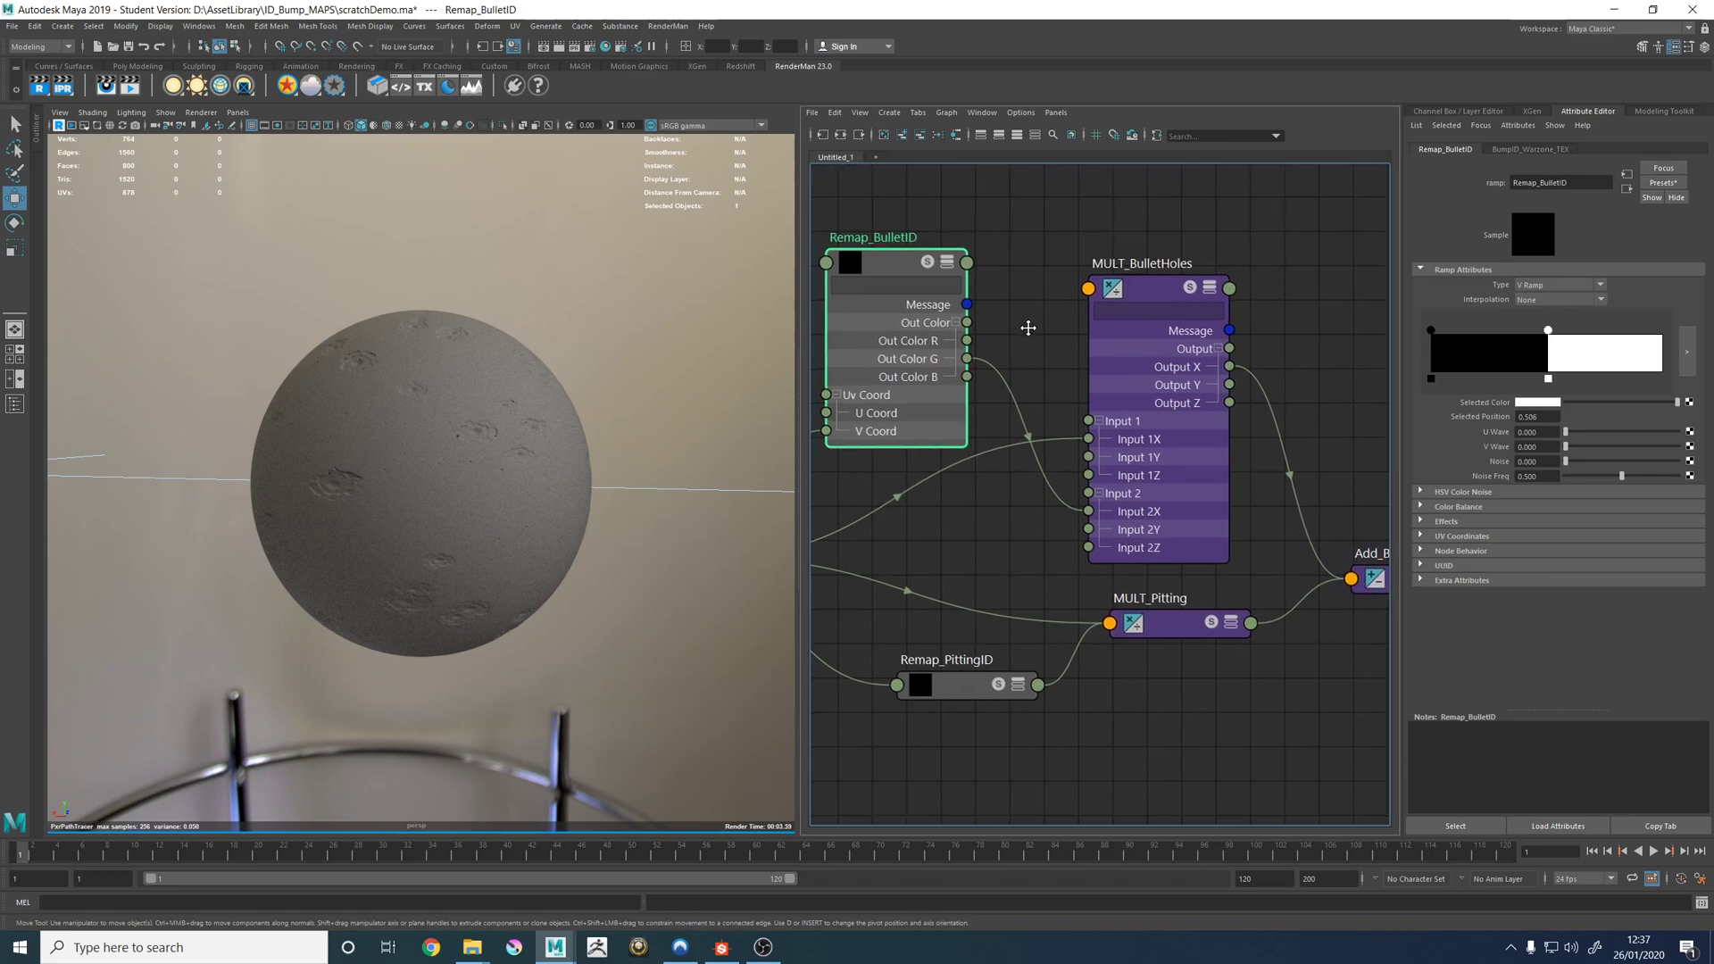
pyautogui.click(1178, 291)
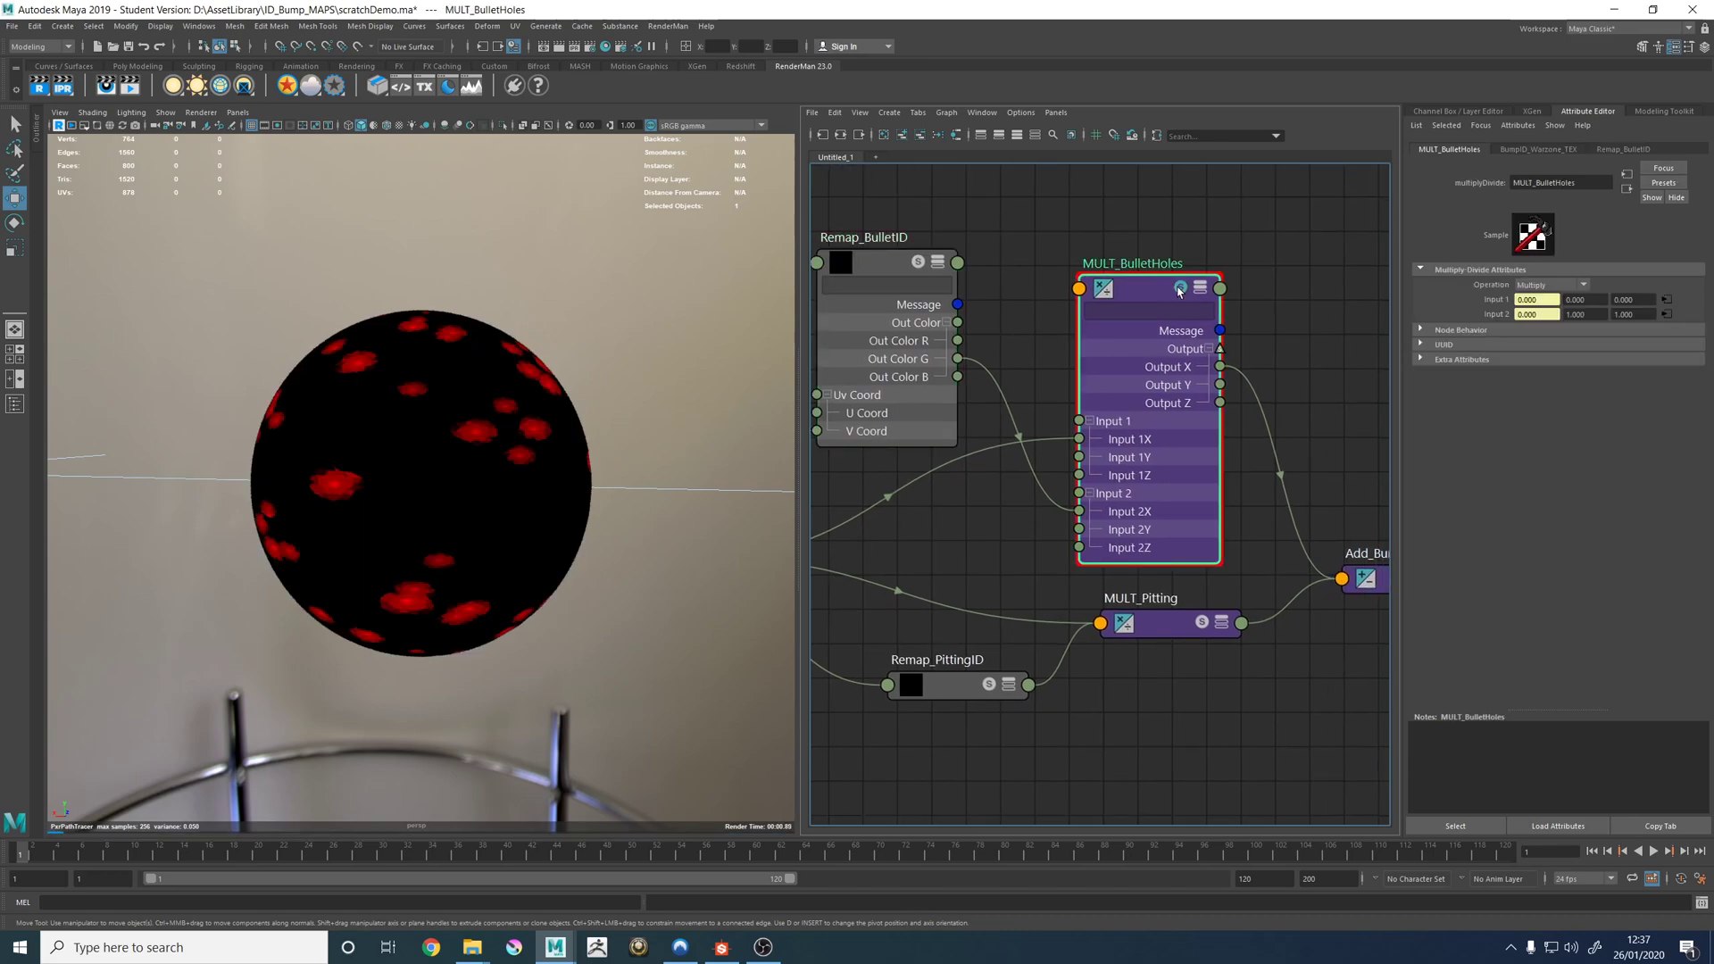
pyautogui.click(890, 276)
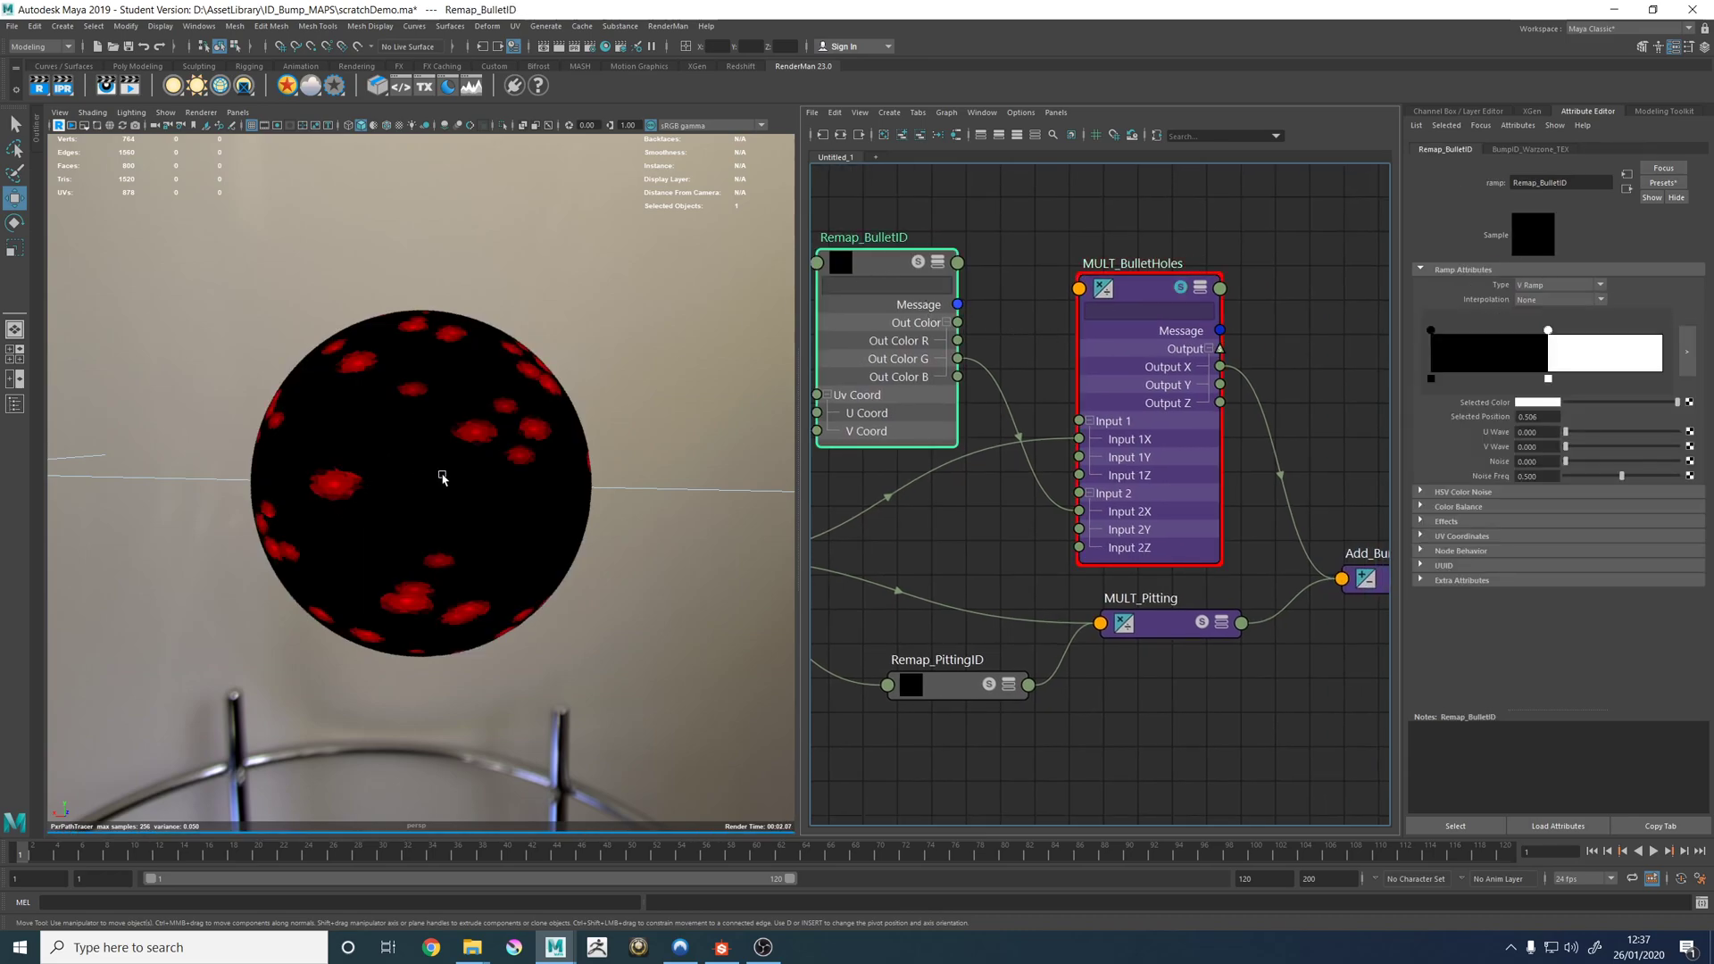
pyautogui.moveTo(1548, 331); pyautogui.dragTo(1496, 332)
pyautogui.moveTo(1677, 402); pyautogui.dragTo(1614, 402)
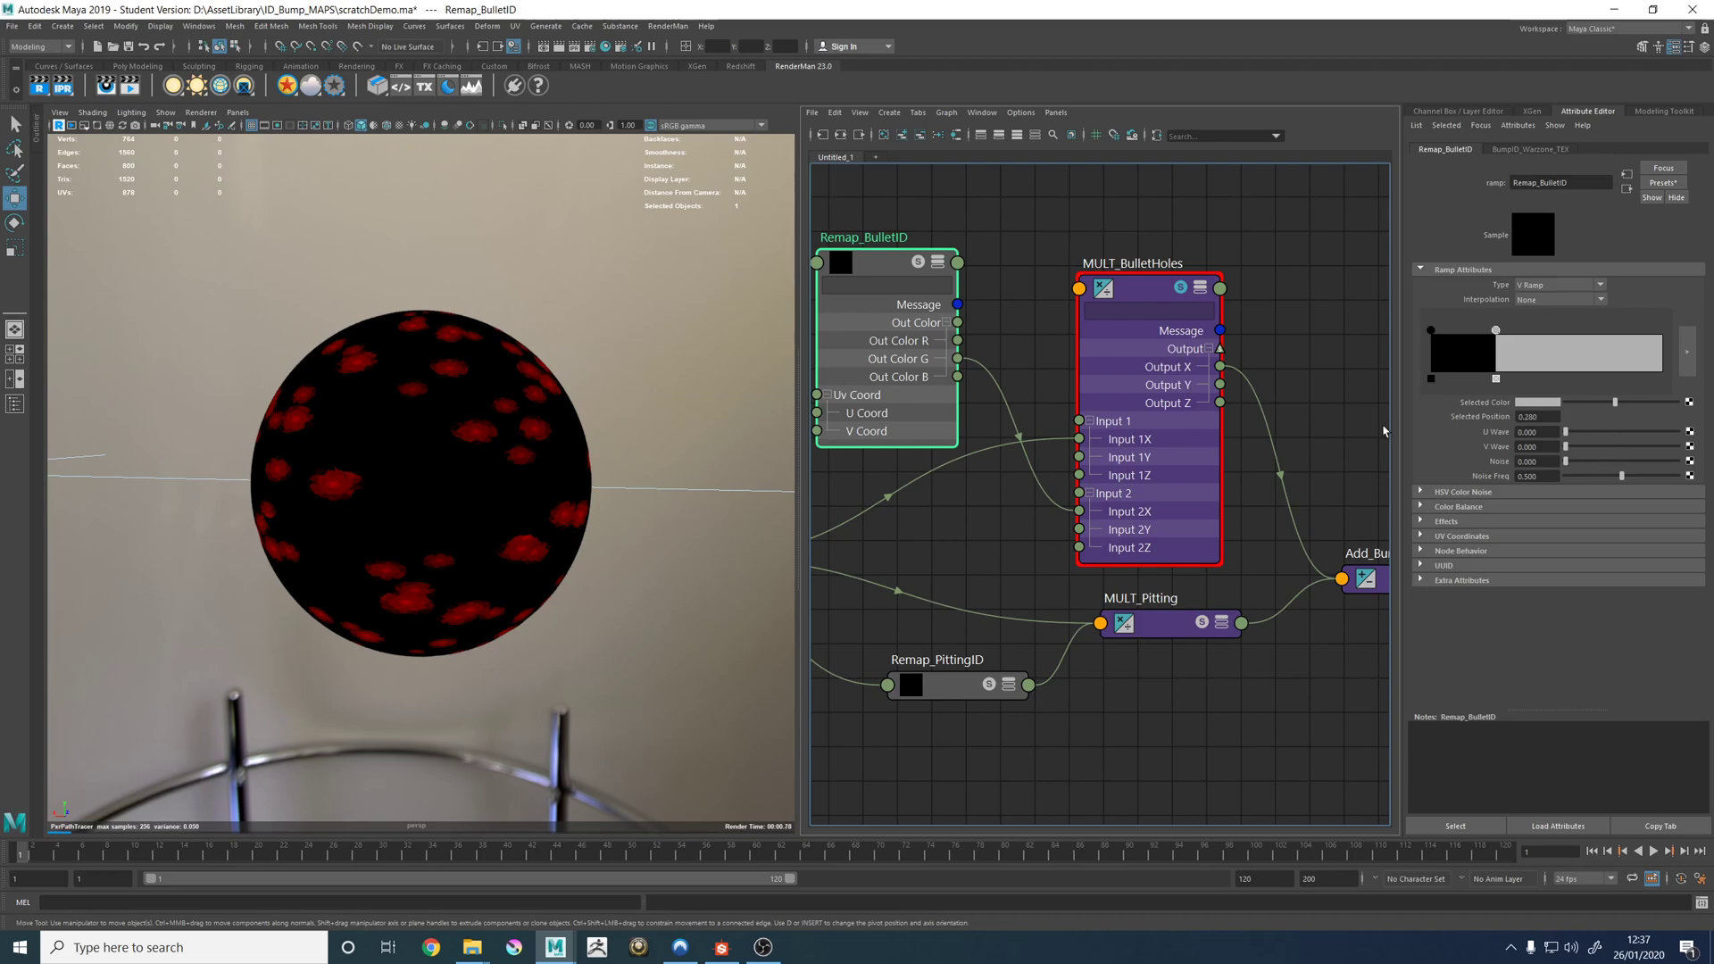
pyautogui.moveTo(1614, 402); pyautogui.dragTo(1676, 402)
pyautogui.moveTo(1496, 332); pyautogui.dragTo(1547, 332)
pyautogui.keyDown('alt'); pyautogui.moveTo(1348, 371); pyautogui.dragTo(1232, 337, button='middle'); pyautogui.keyUp('alt')
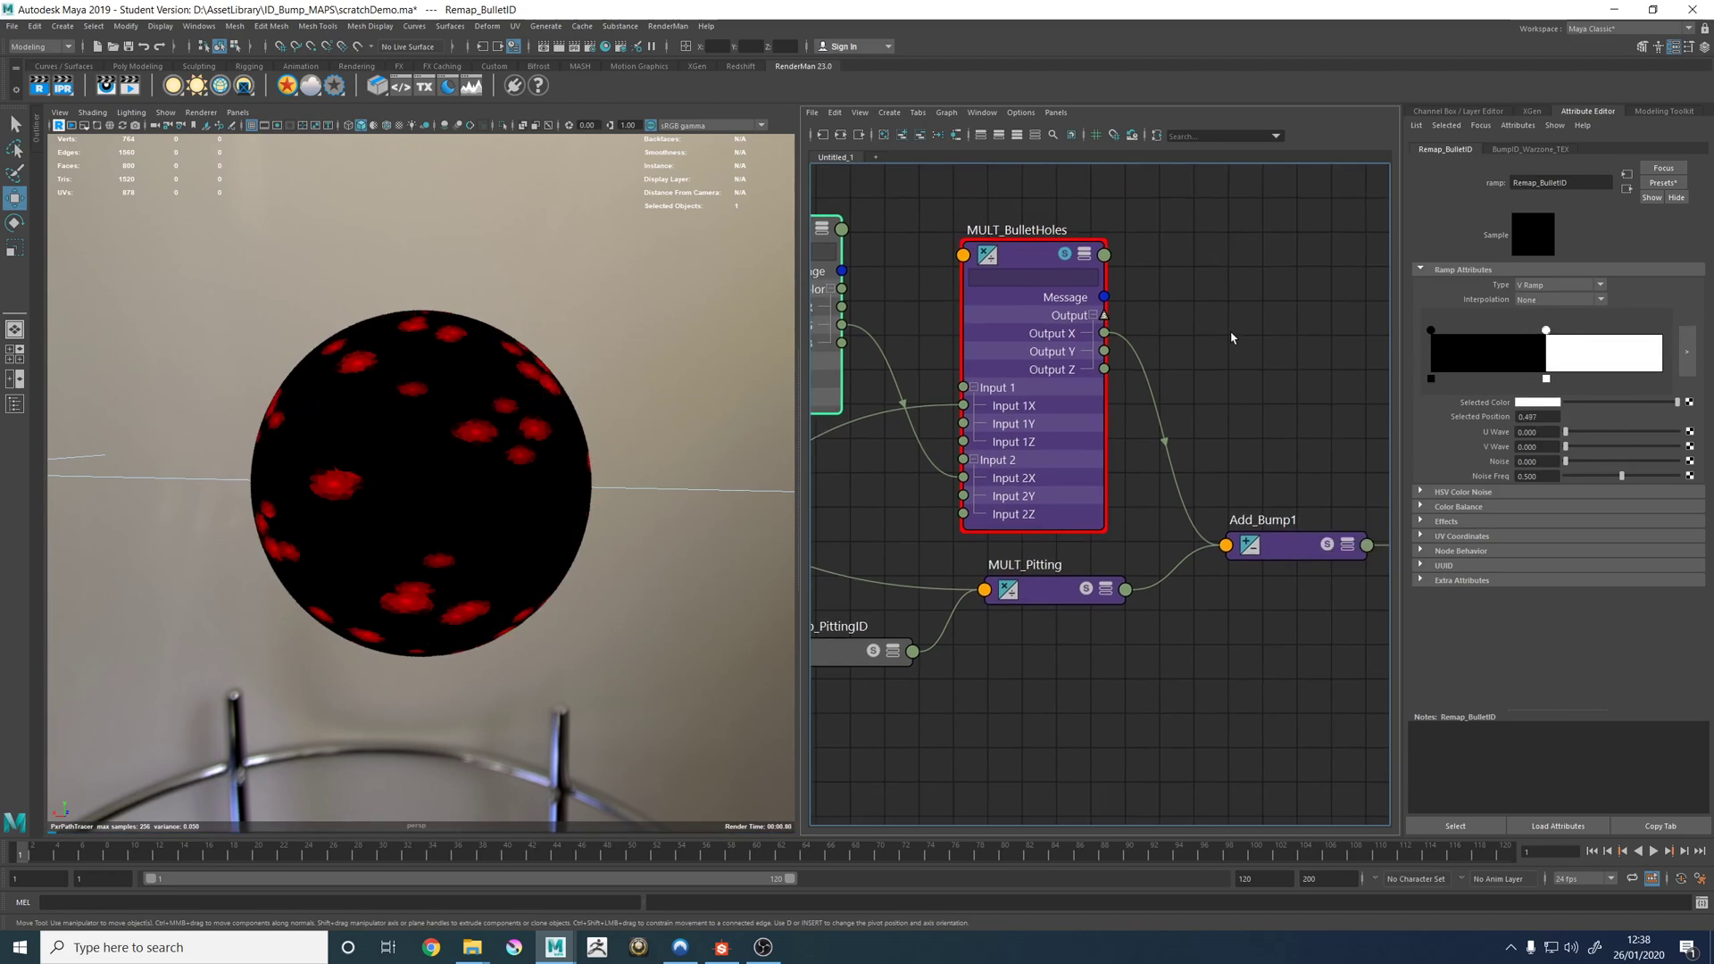
pyautogui.click(1326, 548)
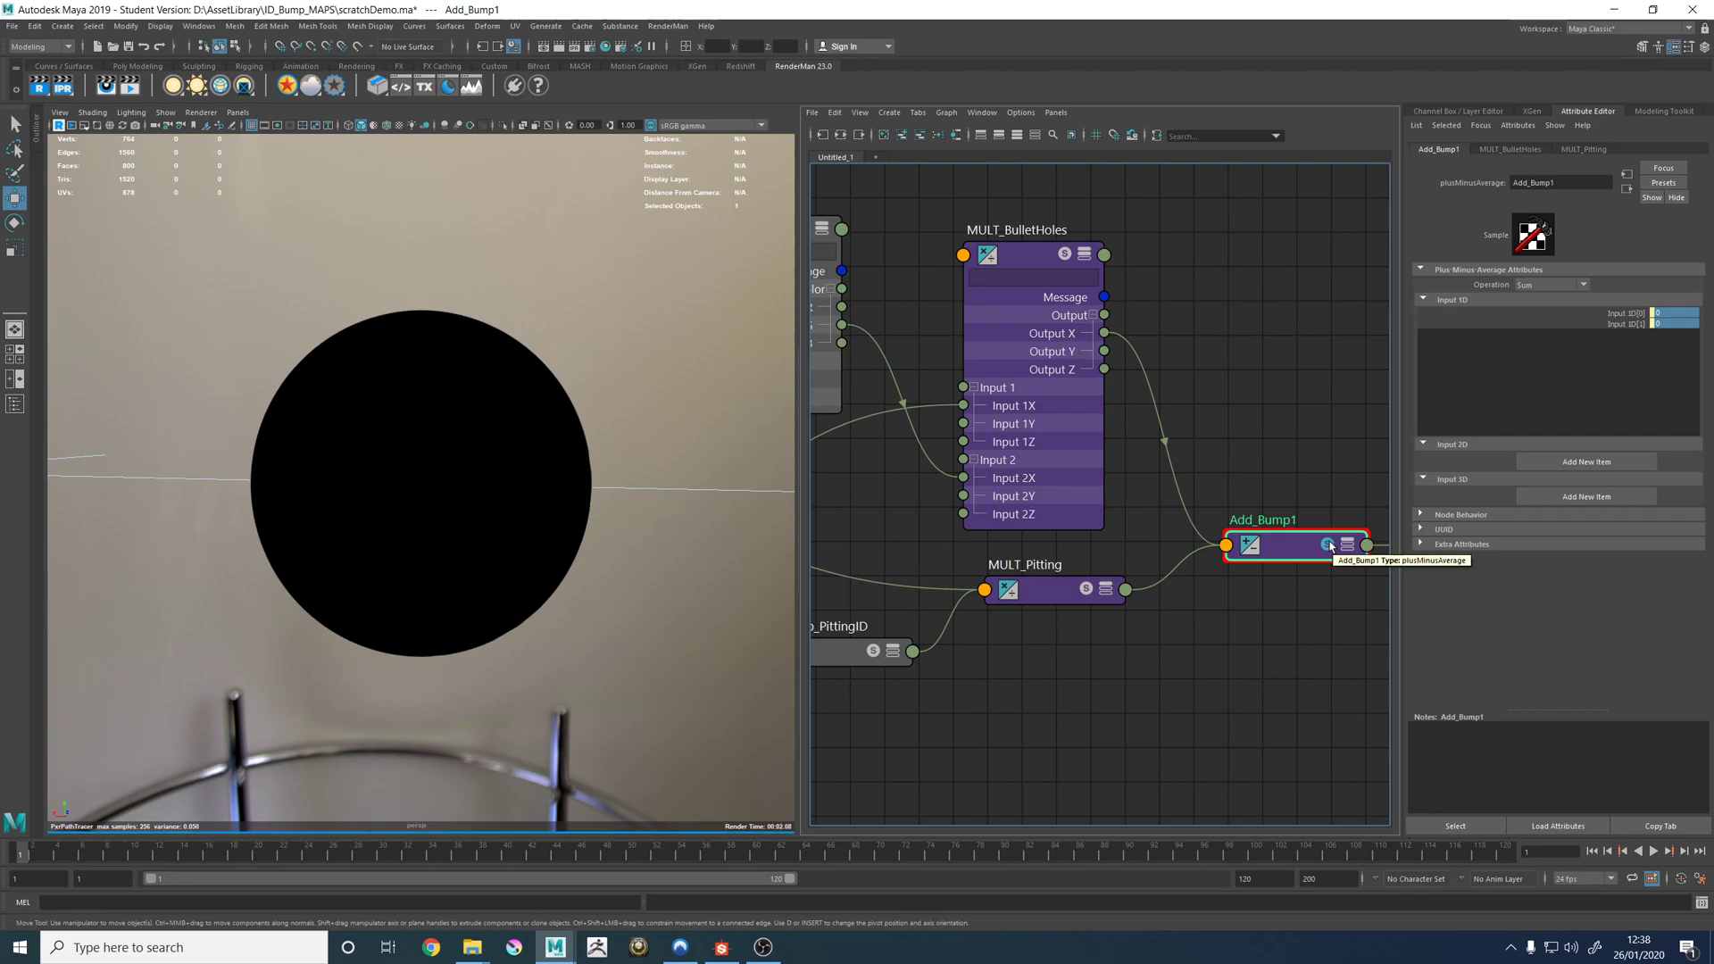
# Move Remap_PittingID's ramp step to 0.023, dim it to mid-grey, and pull the camera back.
pyautogui.keyDown('alt'); pyautogui.moveTo(952, 720); pyautogui.dragTo(1034, 649, button='middle'); pyautogui.keyUp('alt')
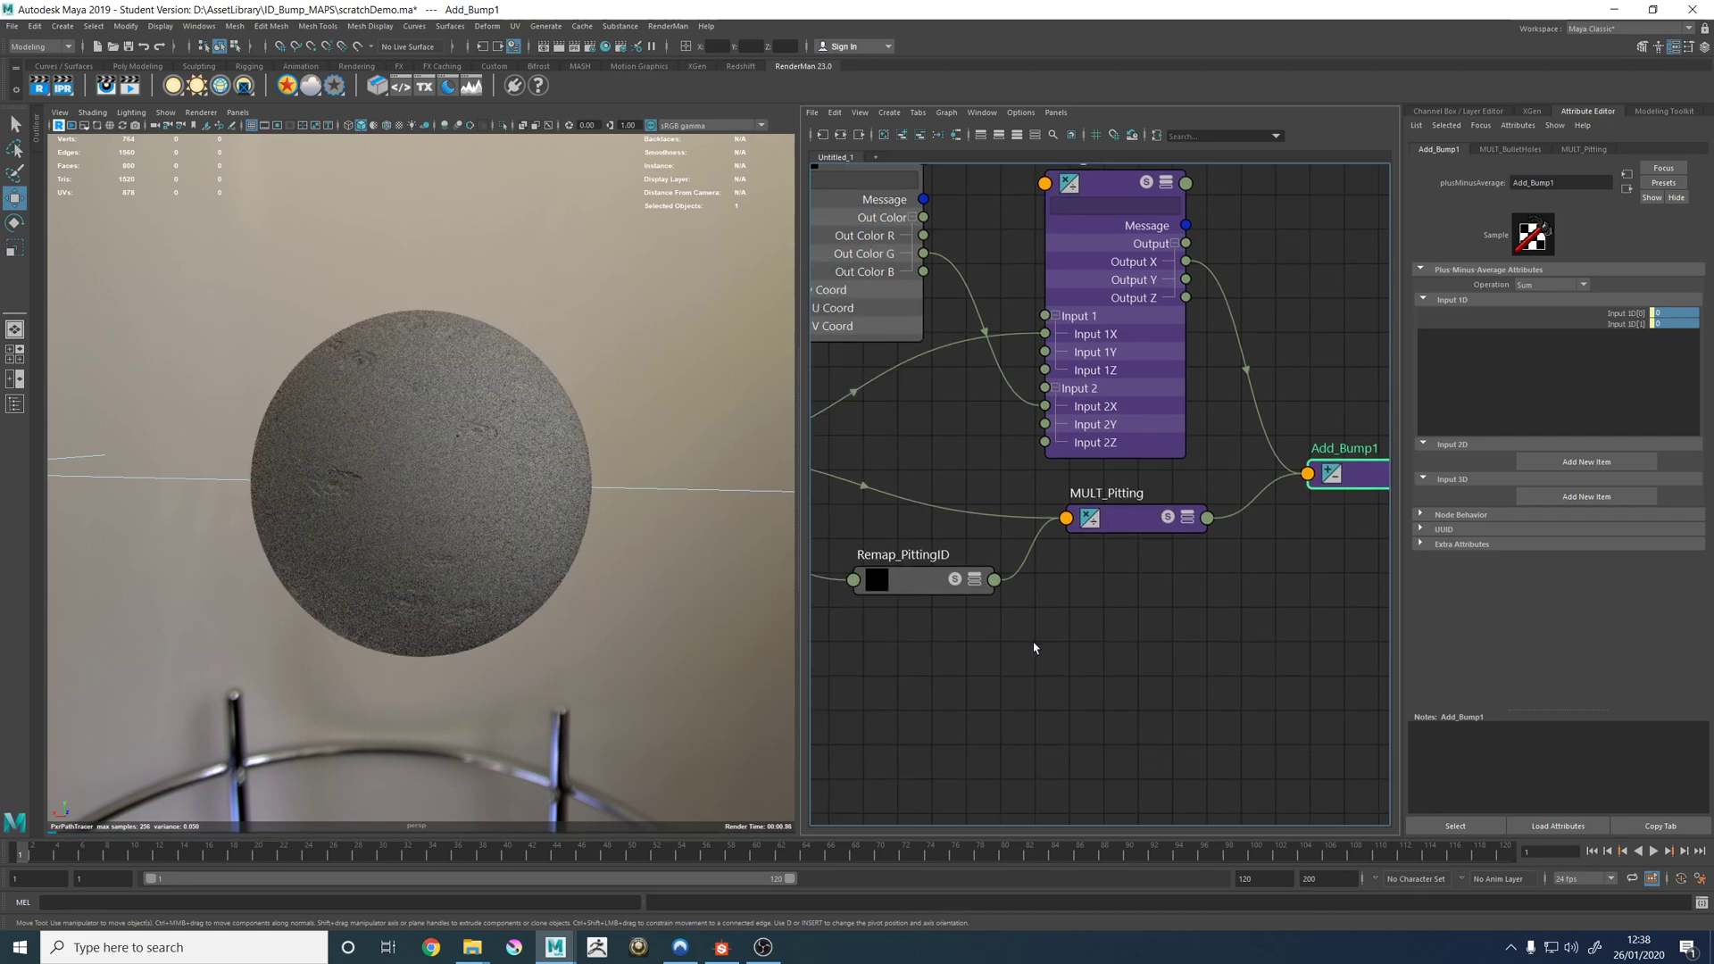
pyautogui.click(935, 587)
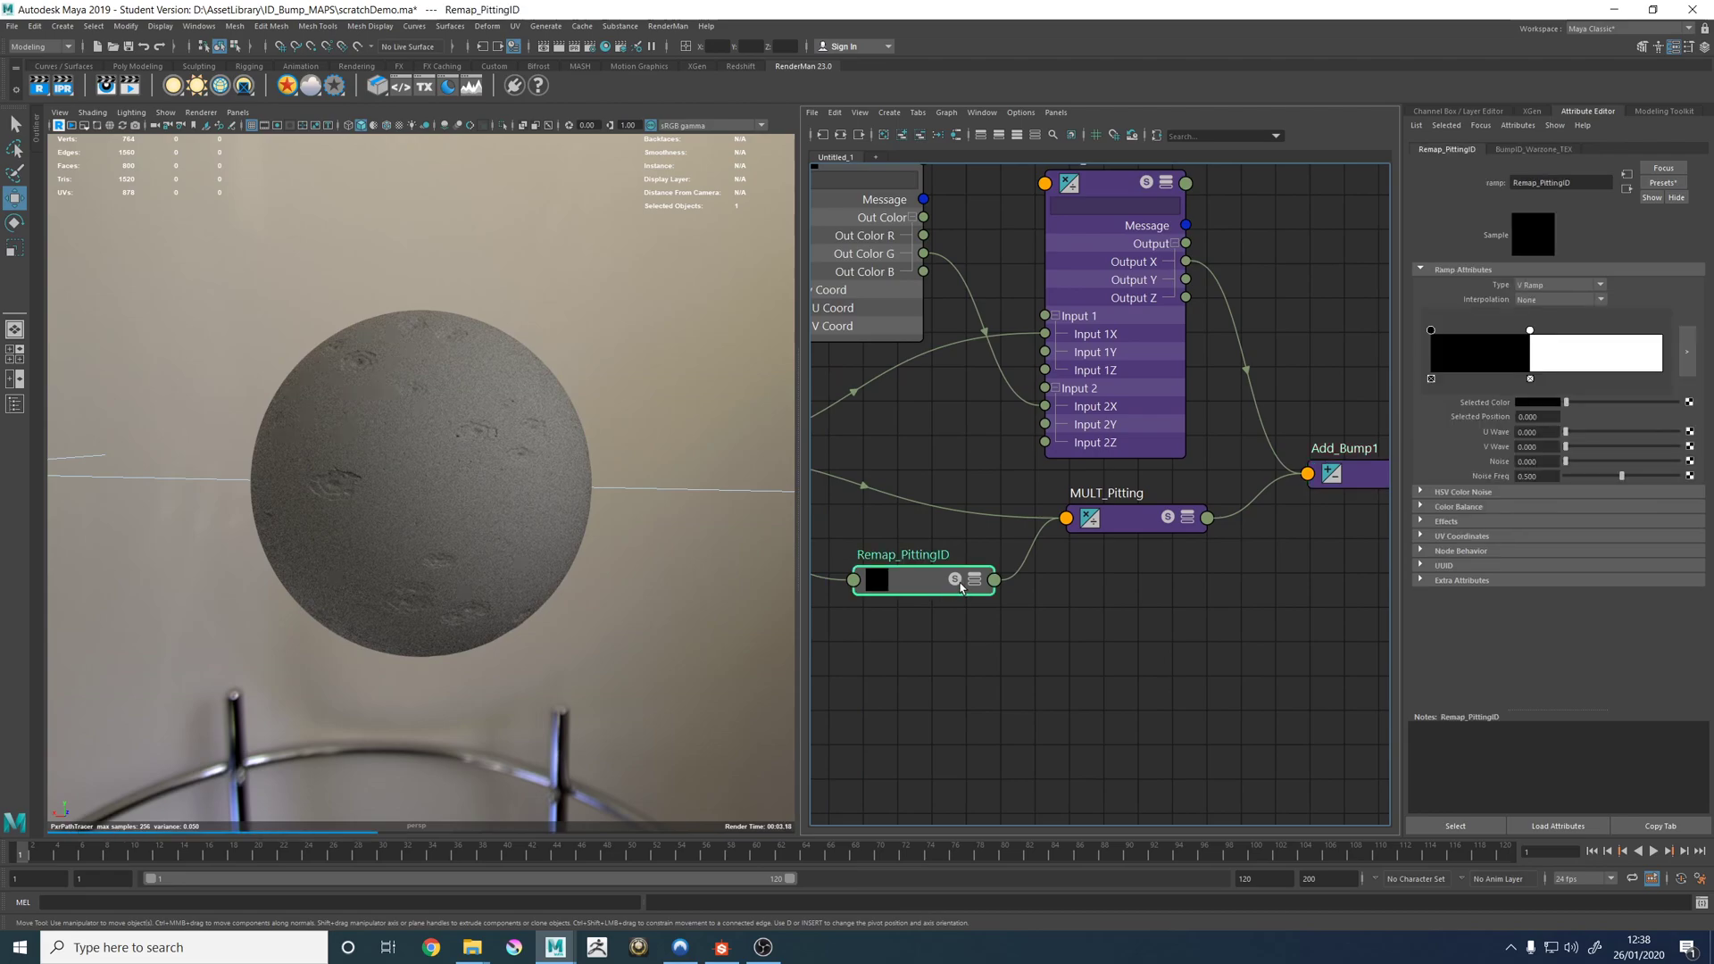
pyautogui.click(957, 581)
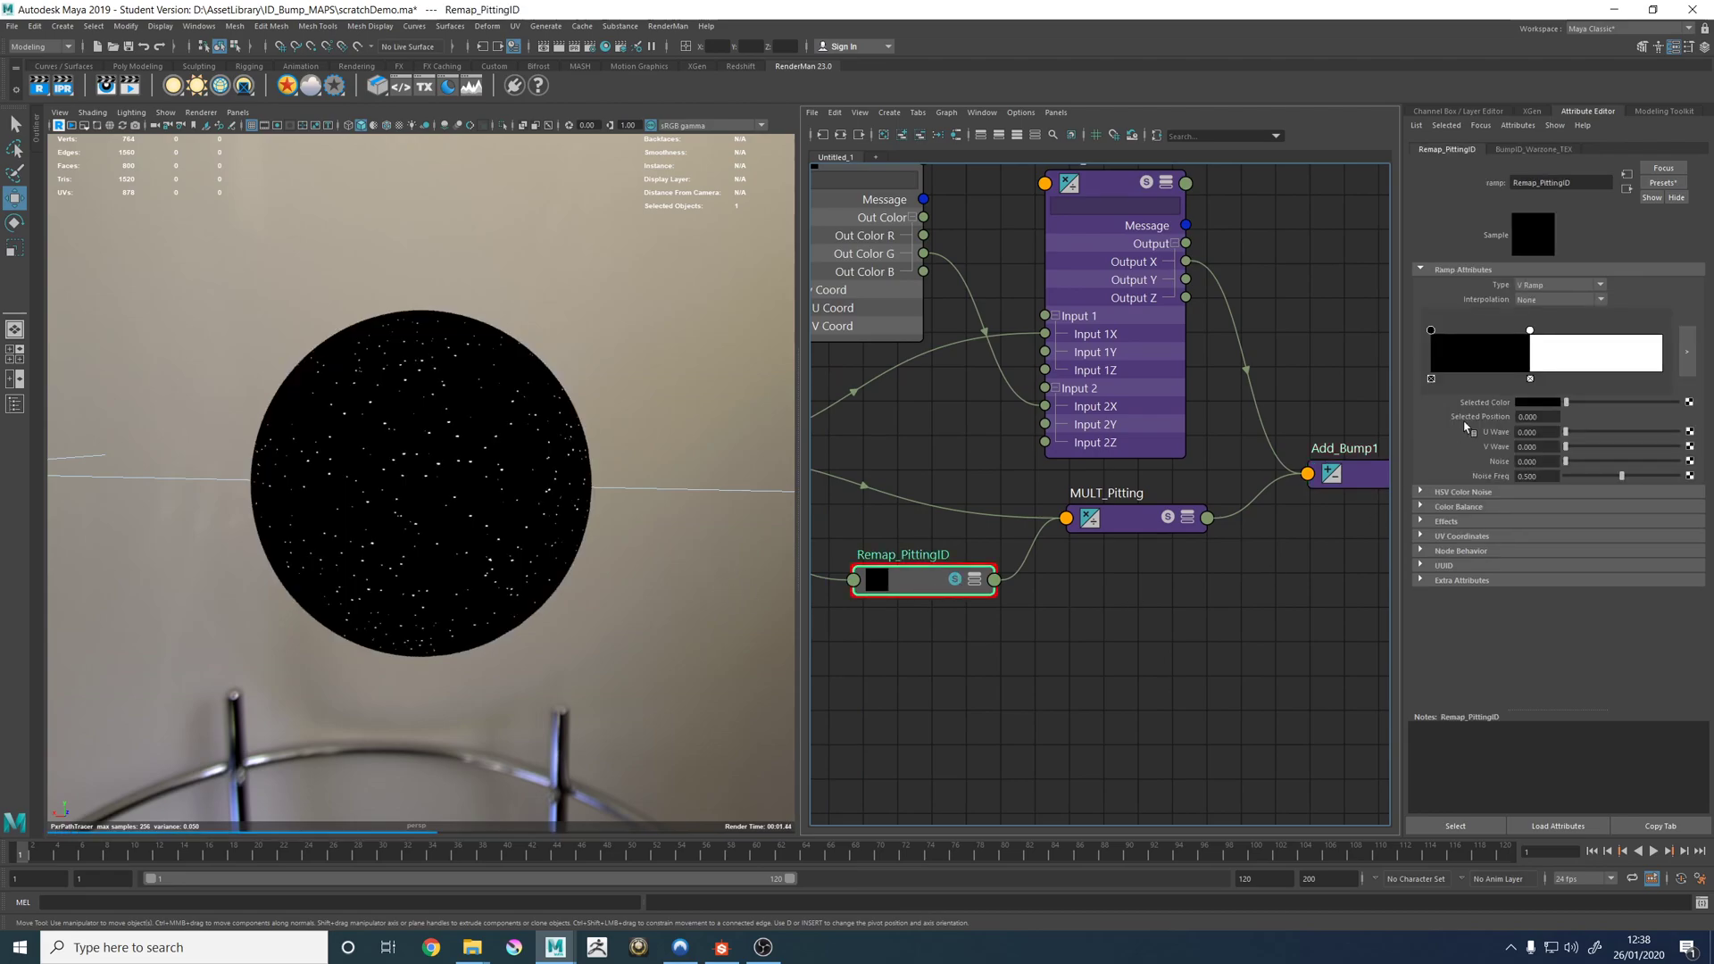
pyautogui.click(967, 580)
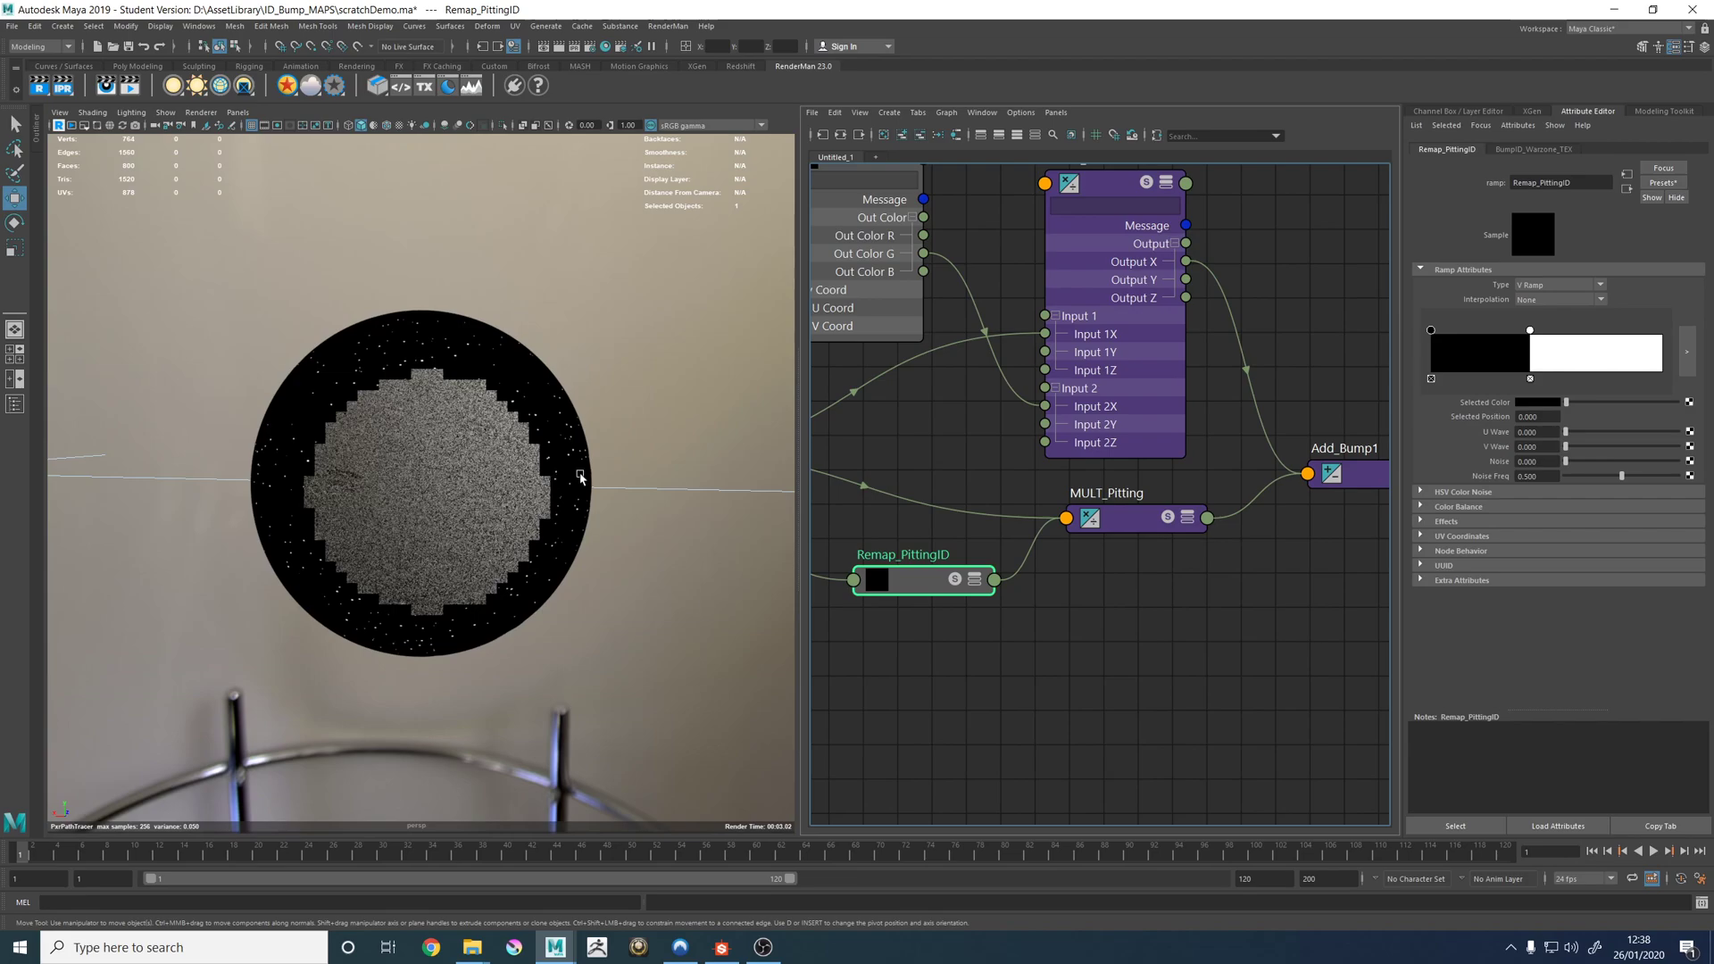
pyautogui.moveTo(1530, 331); pyautogui.dragTo(1435, 327)
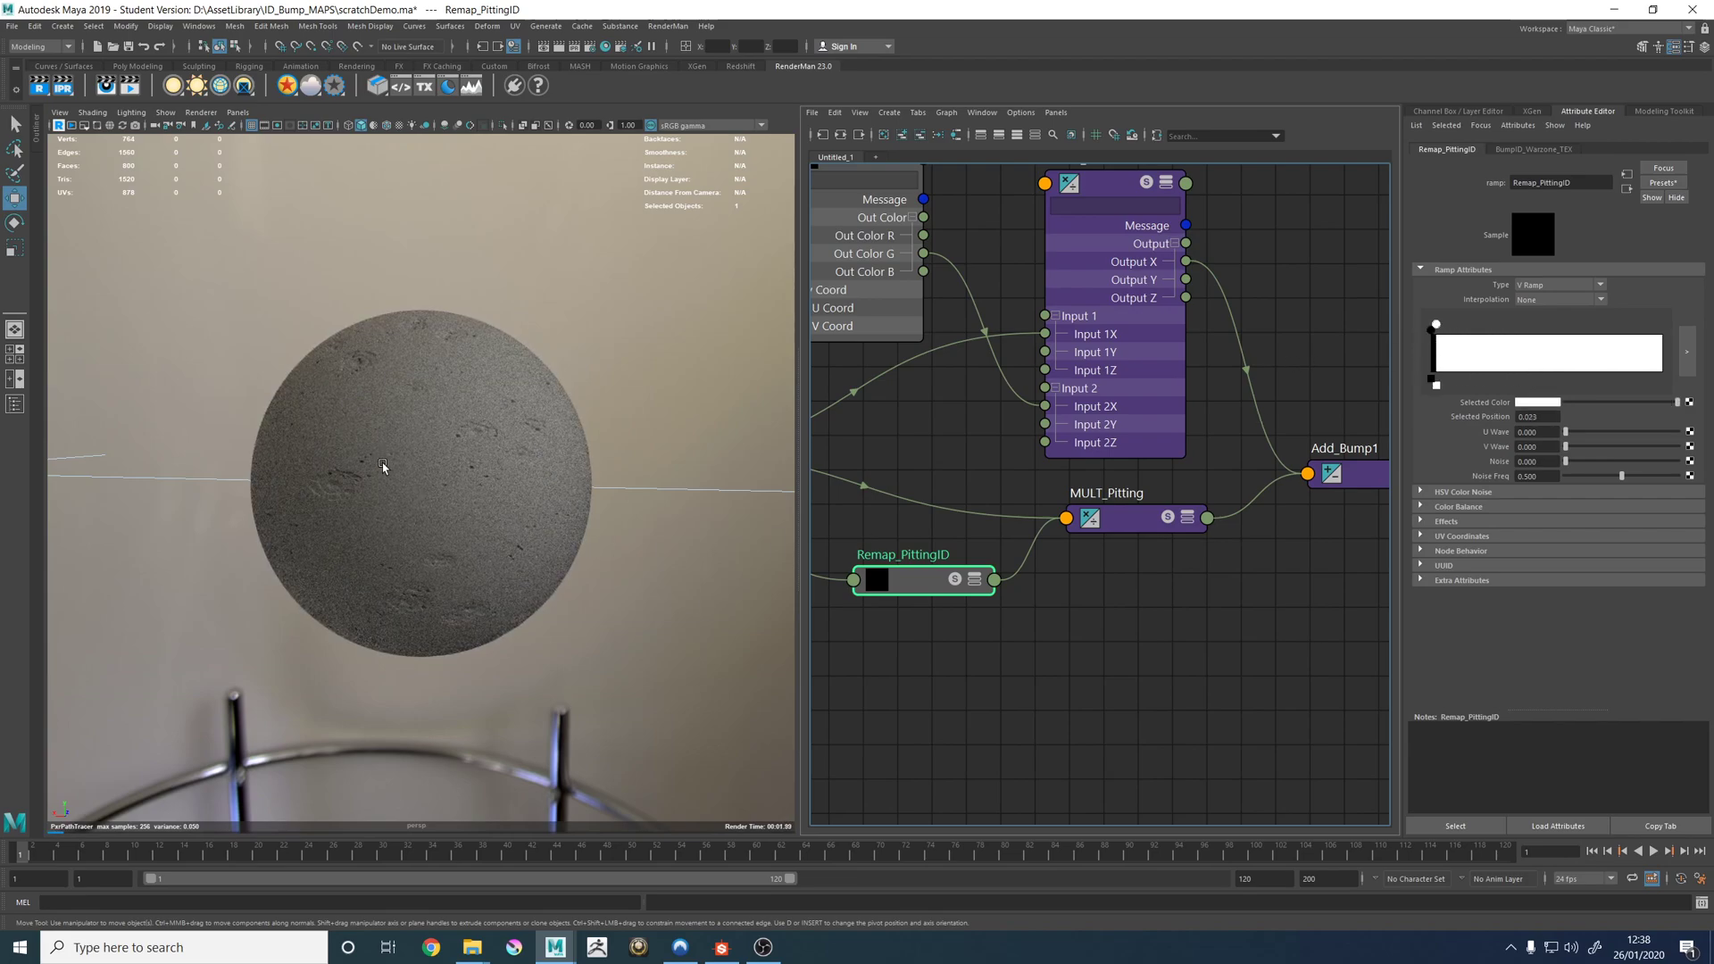
pyautogui.click(1600, 402)
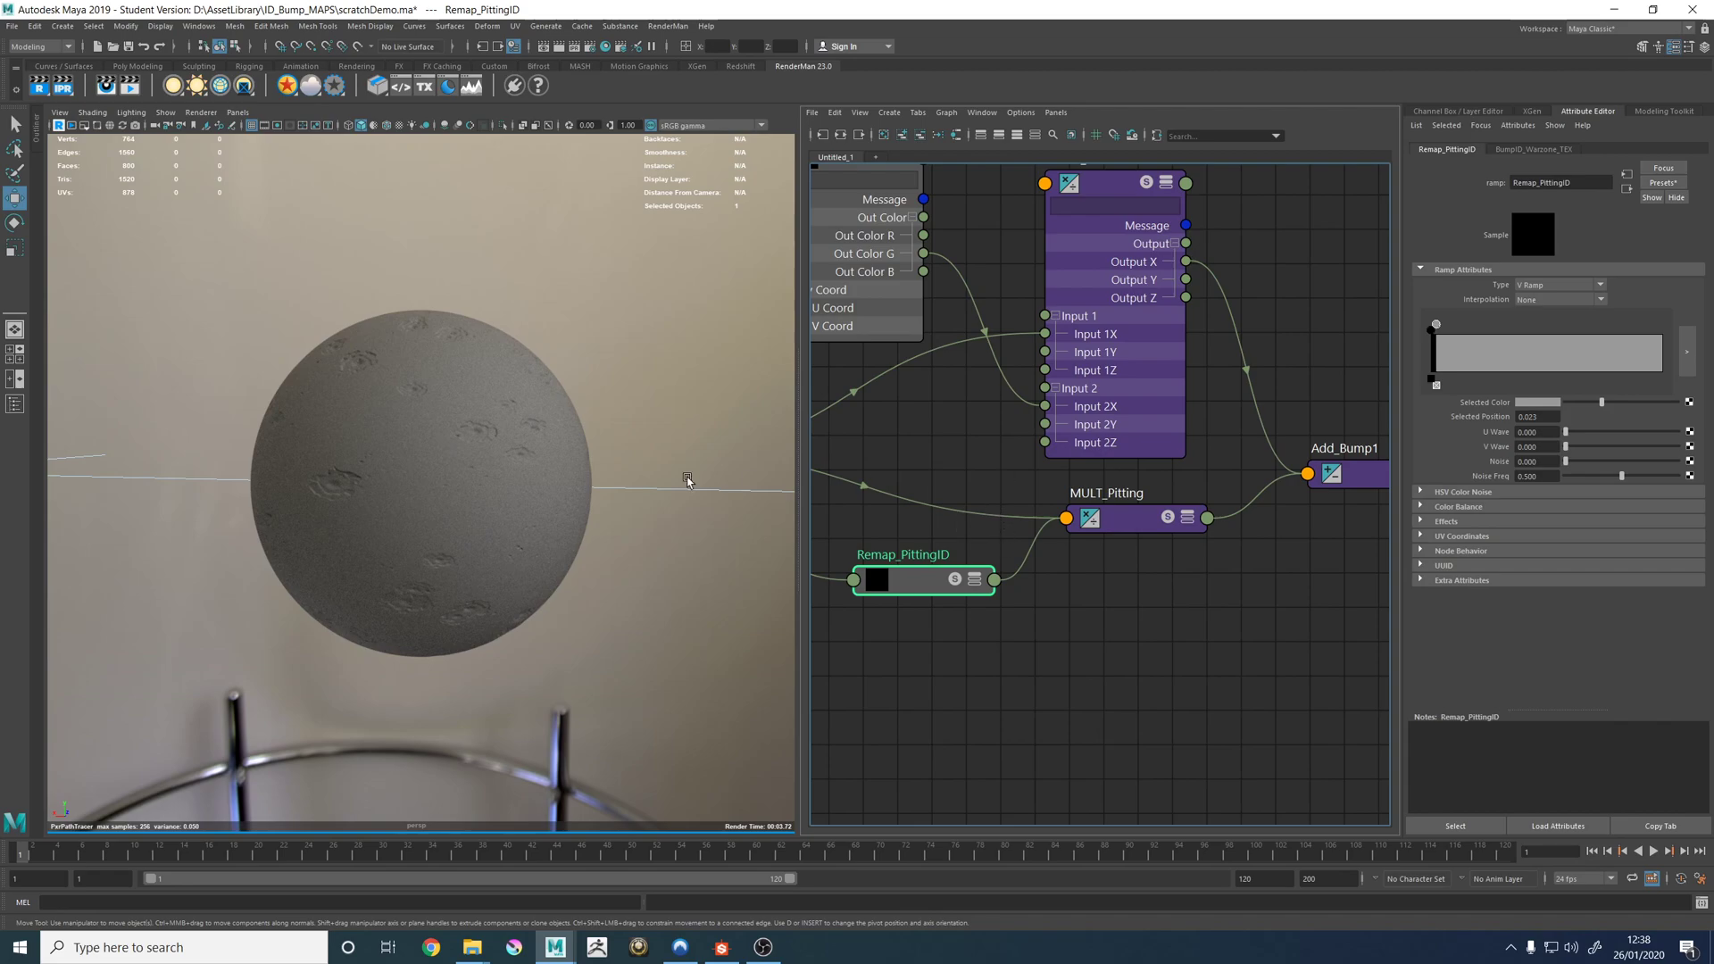
pyautogui.keyDown('alt'); pyautogui.moveTo(652, 482); pyautogui.dragTo(450, 452, button='right'); pyautogui.keyUp('alt')
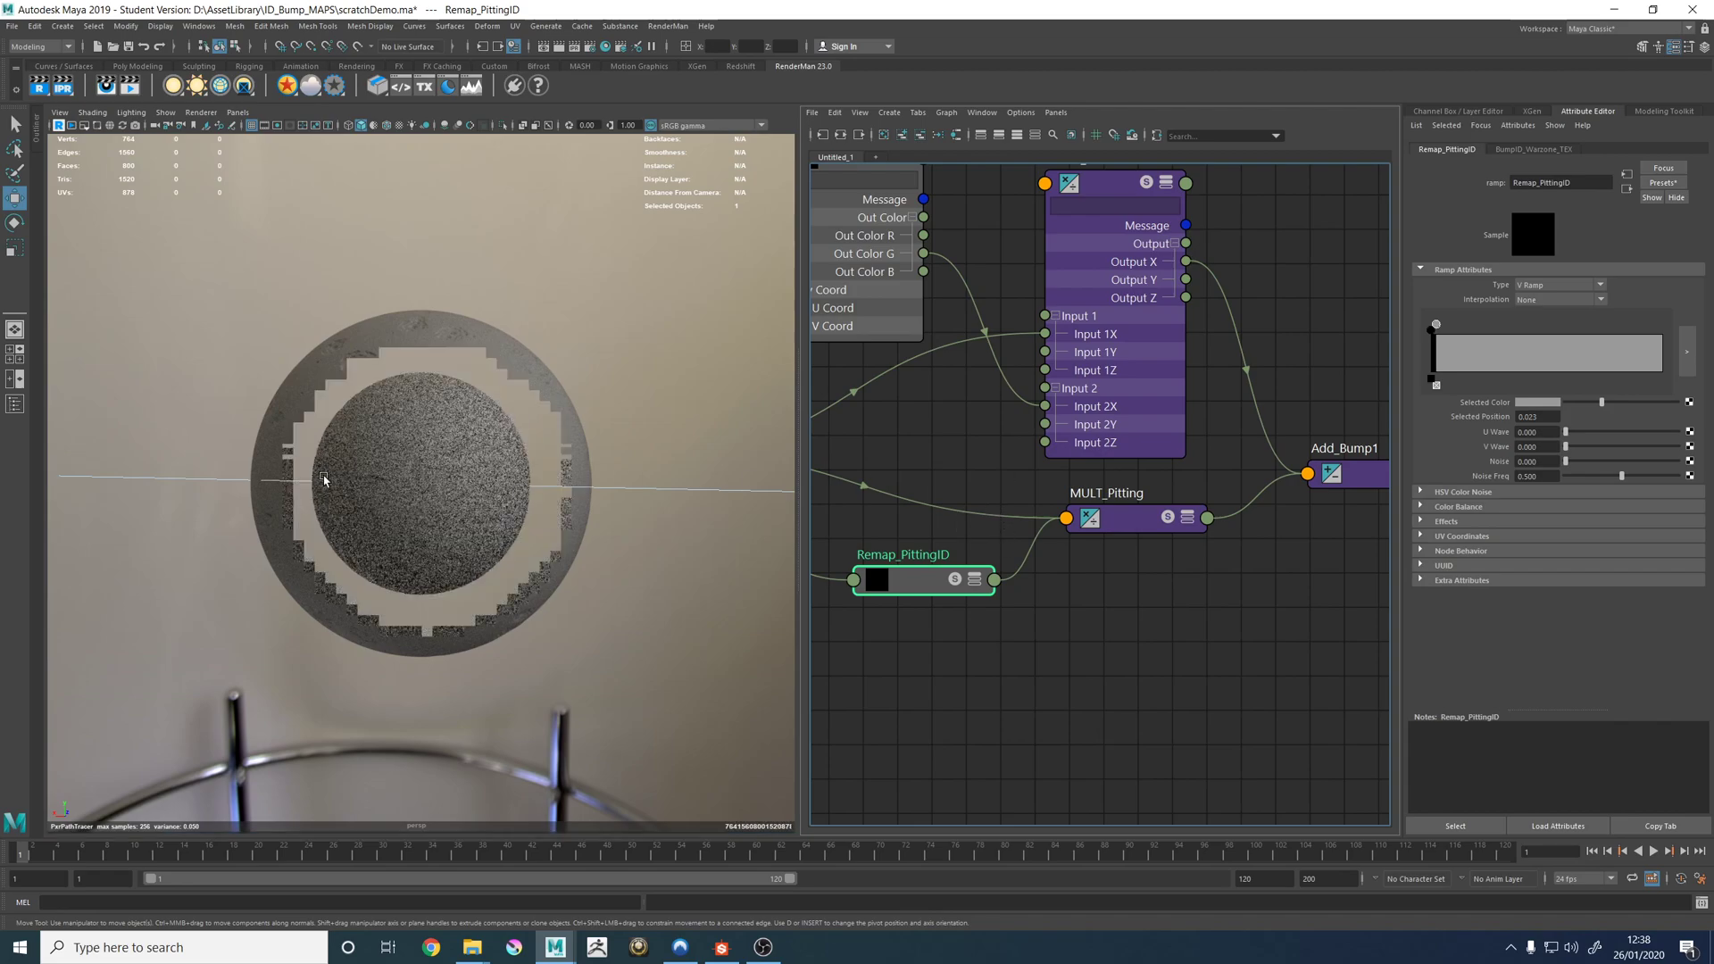
# Select the PxrDomeLight and orbit to see the sphere against the kitchen environment.
pyautogui.click(180, 468)
pyautogui.keyDown('alt'); pyautogui.moveTo(180, 468); pyautogui.dragTo(255, 382); pyautogui.keyUp('alt')
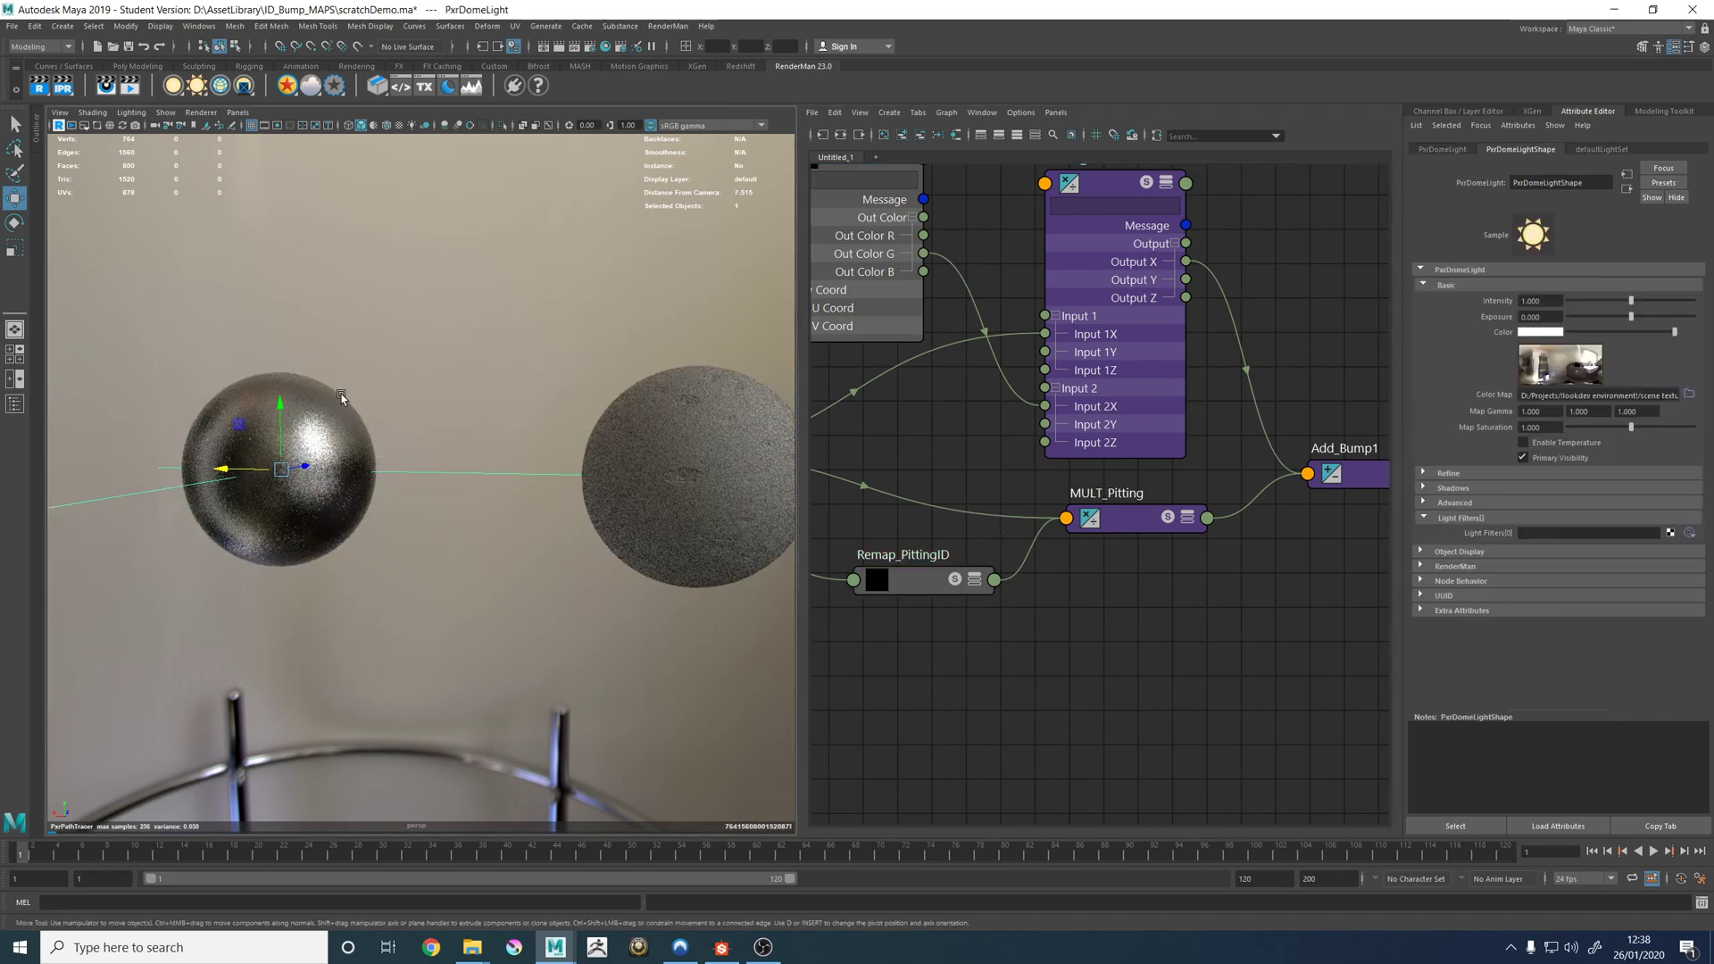
pyautogui.keyDown('alt'); pyautogui.moveTo(459, 363); pyautogui.dragTo(552, 431); pyautogui.keyUp('alt')
# Zoom and pan the Node Editor onto the BumpID_Scratches_TEX scratch-bump network.
pyautogui.scroll(2, 552, 430)
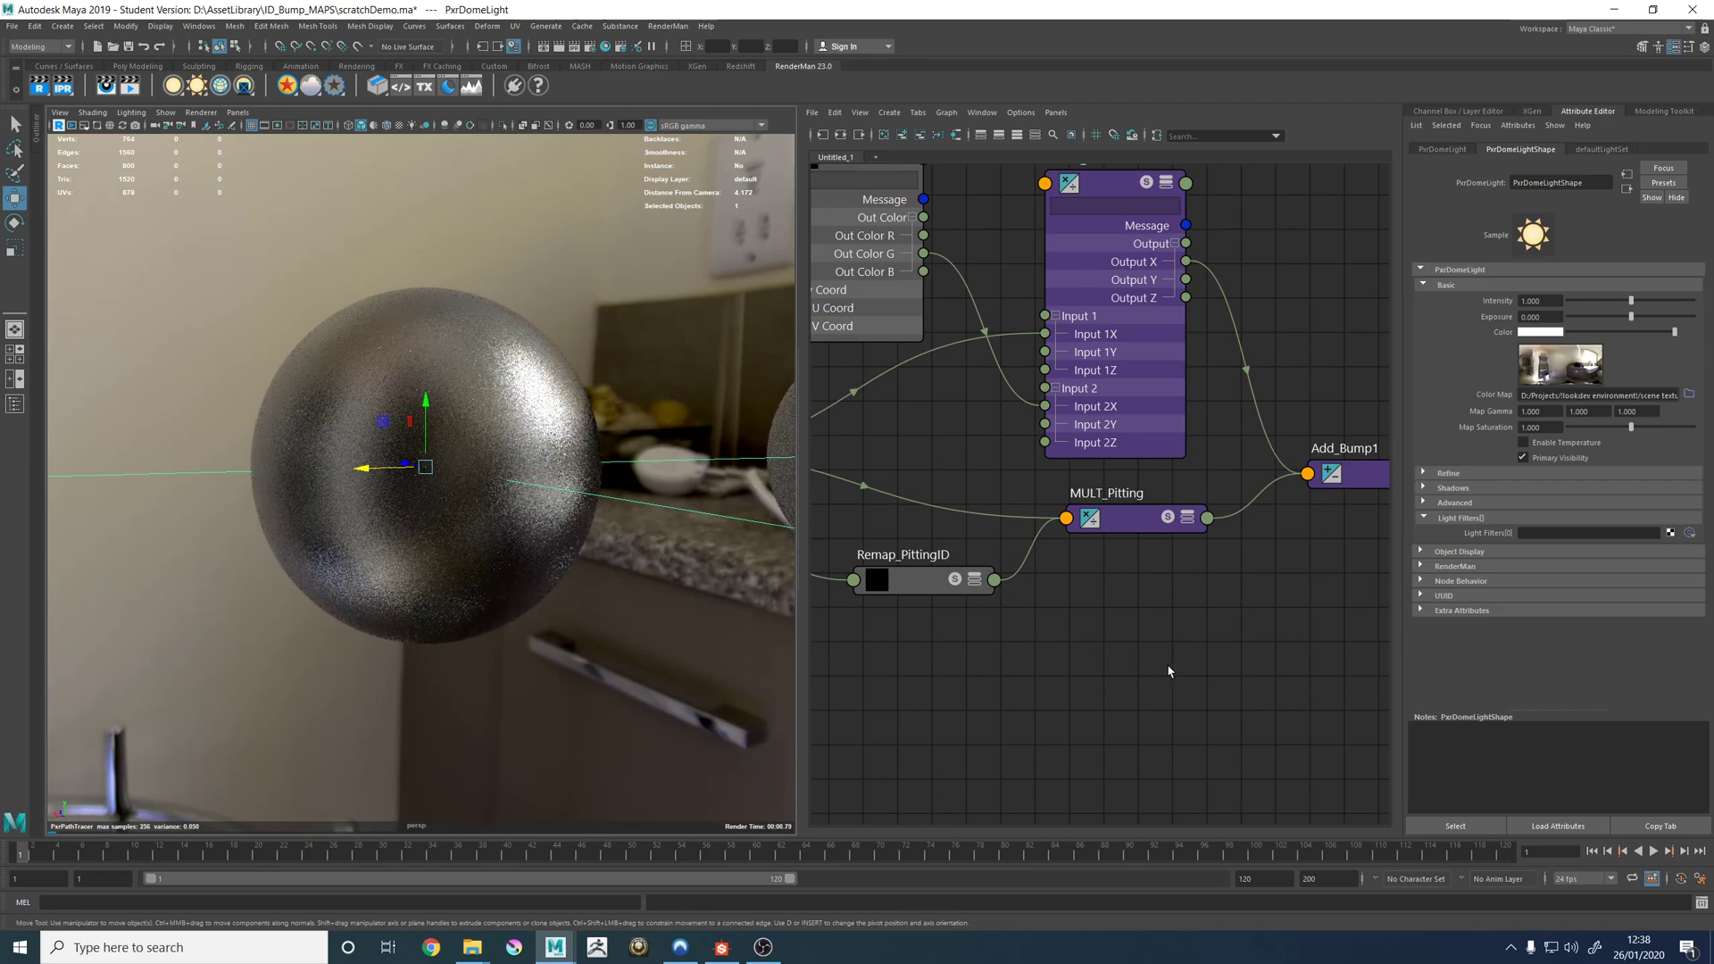
pyautogui.scroll(-3, 1172, 664)
pyautogui.scroll(-2, 1173, 664)
pyautogui.keyDown('alt'); pyautogui.moveTo(1109, 696); pyautogui.dragTo(1058, 606, button='middle'); pyautogui.keyUp('alt')
pyautogui.scroll(5, 973, 621)
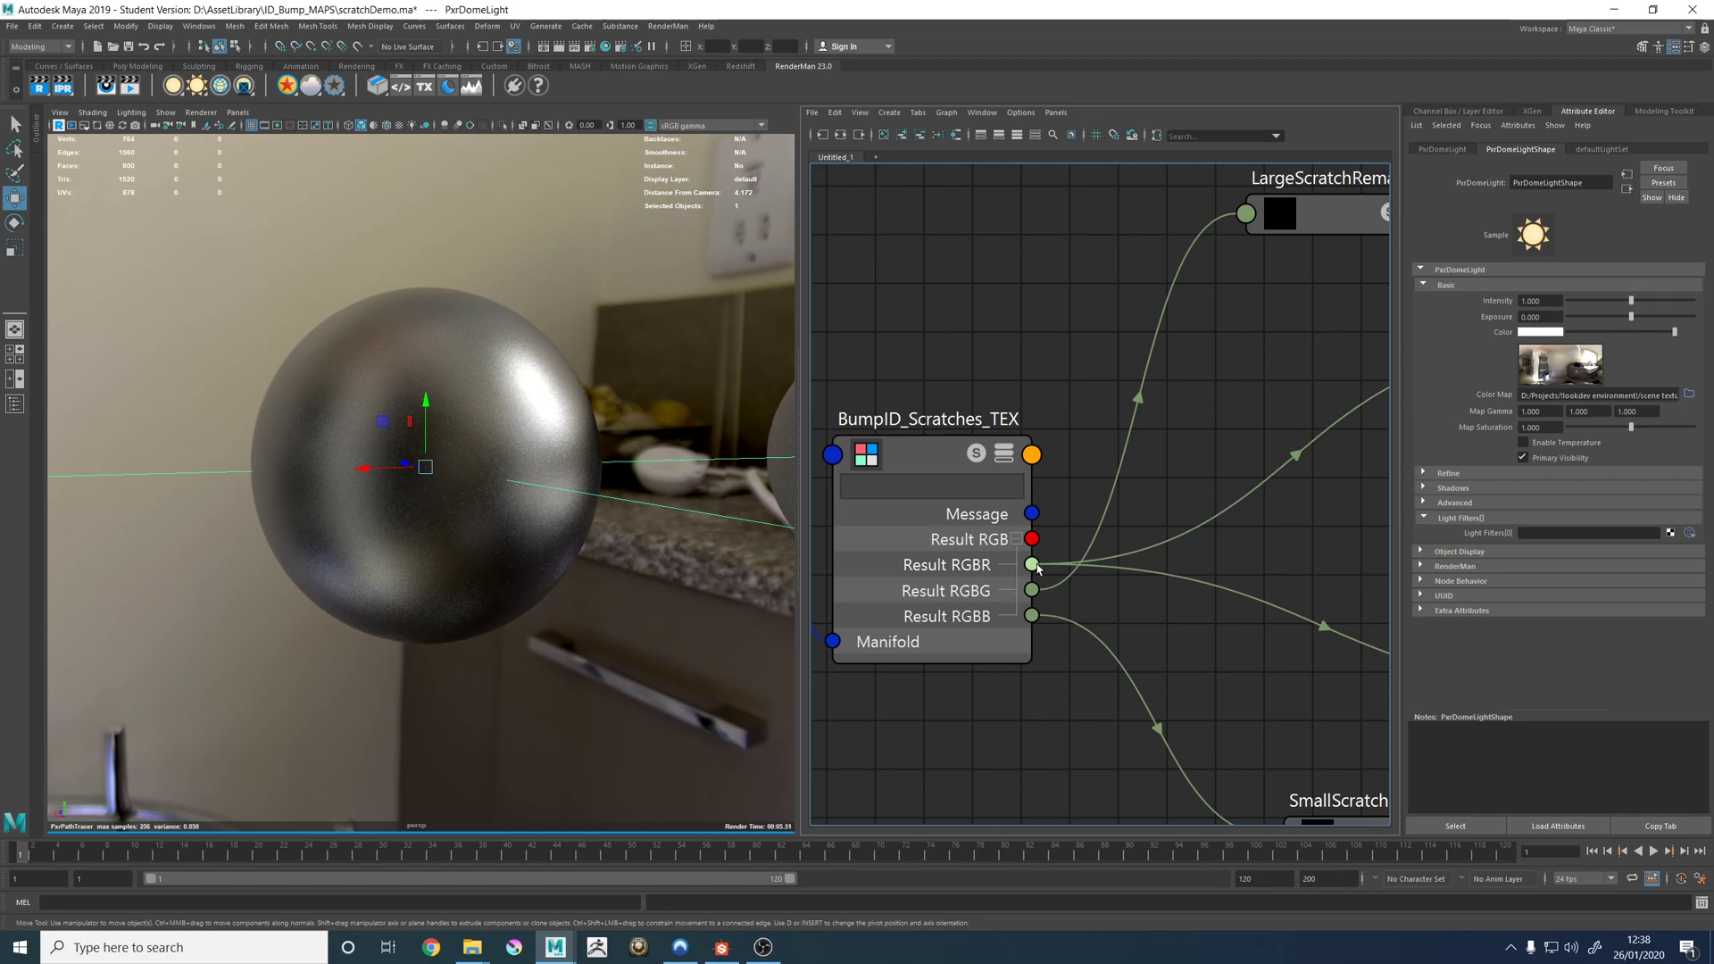
pyautogui.keyDown('alt'); pyautogui.moveTo(1209, 268); pyautogui.dragTo(1062, 408, button='middle'); pyautogui.keyUp('alt')
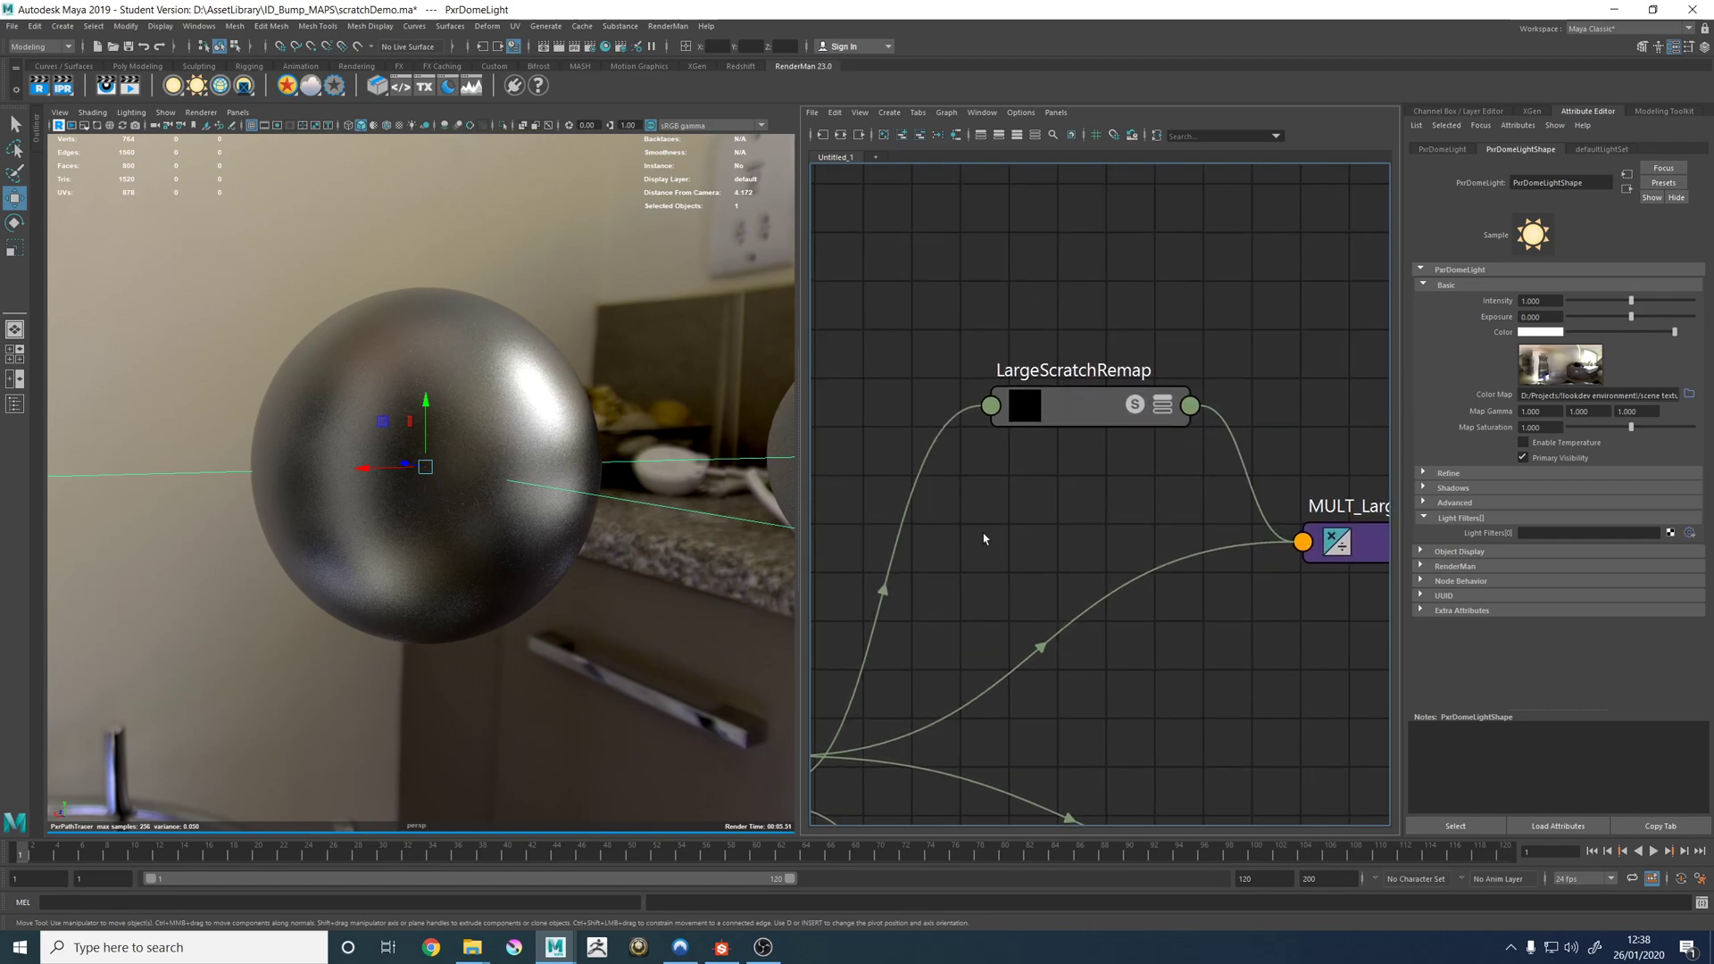
pyautogui.keyDown('alt'); pyautogui.moveTo(966, 564); pyautogui.dragTo(1020, 474, button='middle'); pyautogui.keyUp('alt')
pyautogui.keyDown('alt'); pyautogui.moveTo(1143, 697); pyautogui.dragTo(1036, 575, button='middle'); pyautogui.keyUp('alt')
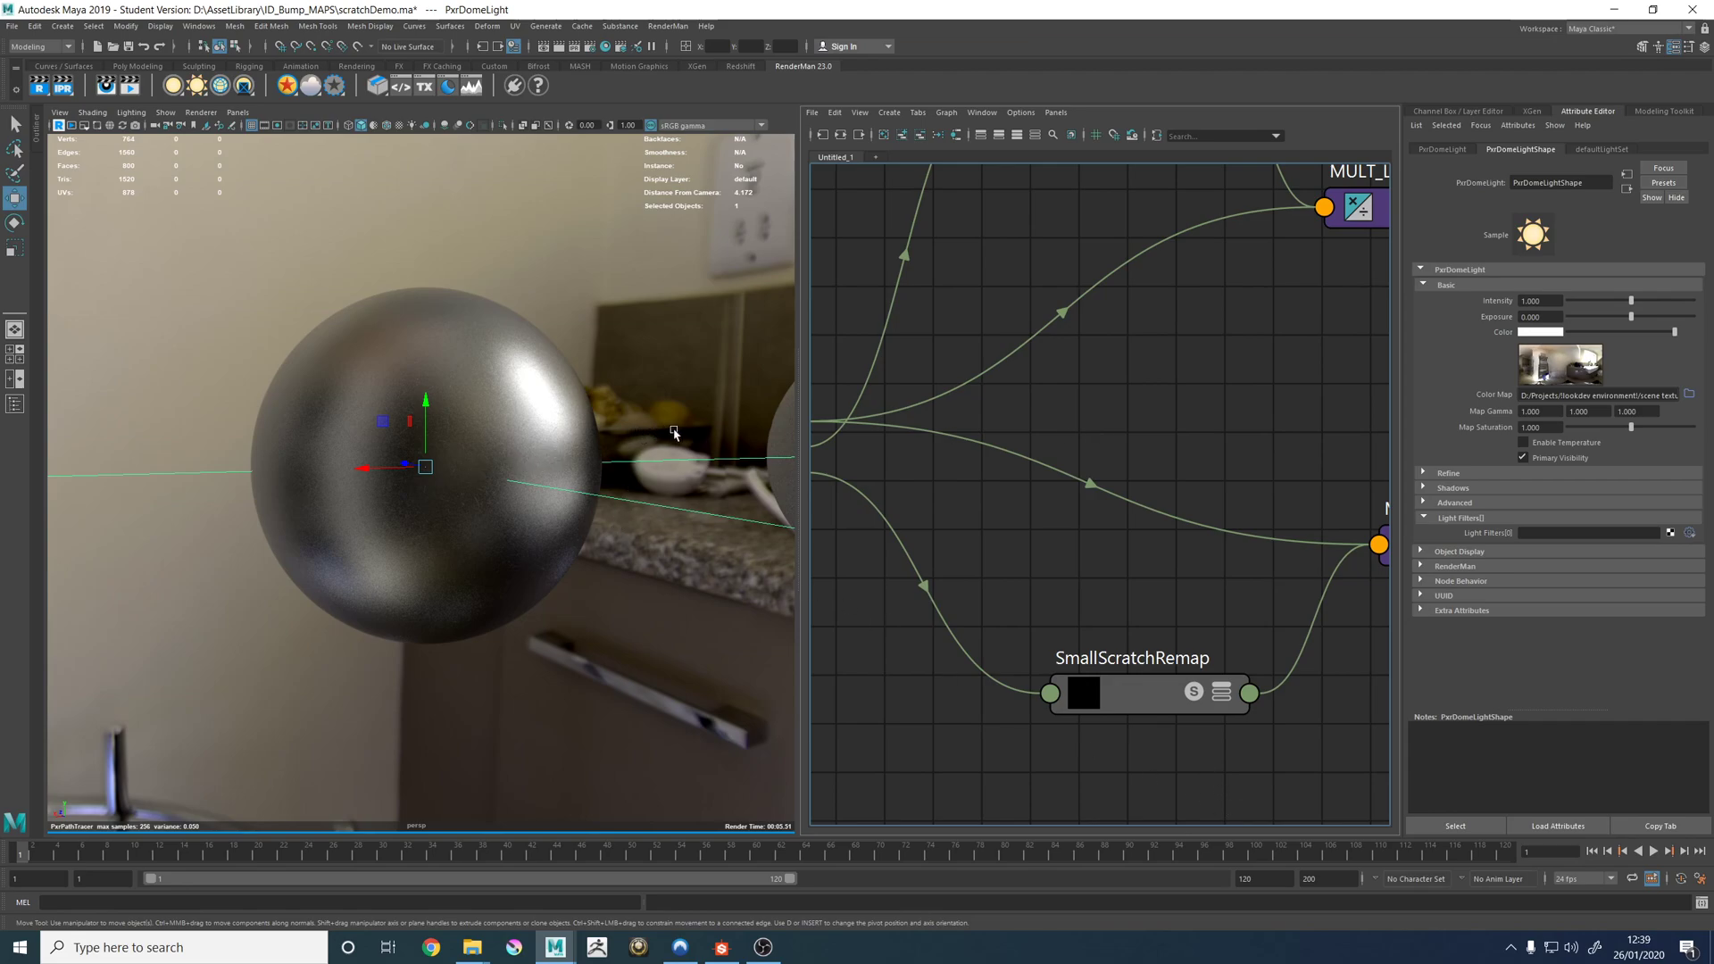
pyautogui.moveTo(748, 464)
pyautogui.keyDown('alt'); pyautogui.mouseDown()
pyautogui.moveTo(674, 375)
pyautogui.moveTo(504, 437)
pyautogui.mouseUp(); pyautogui.keyUp('alt')
pyautogui.scroll(3, 504, 438)
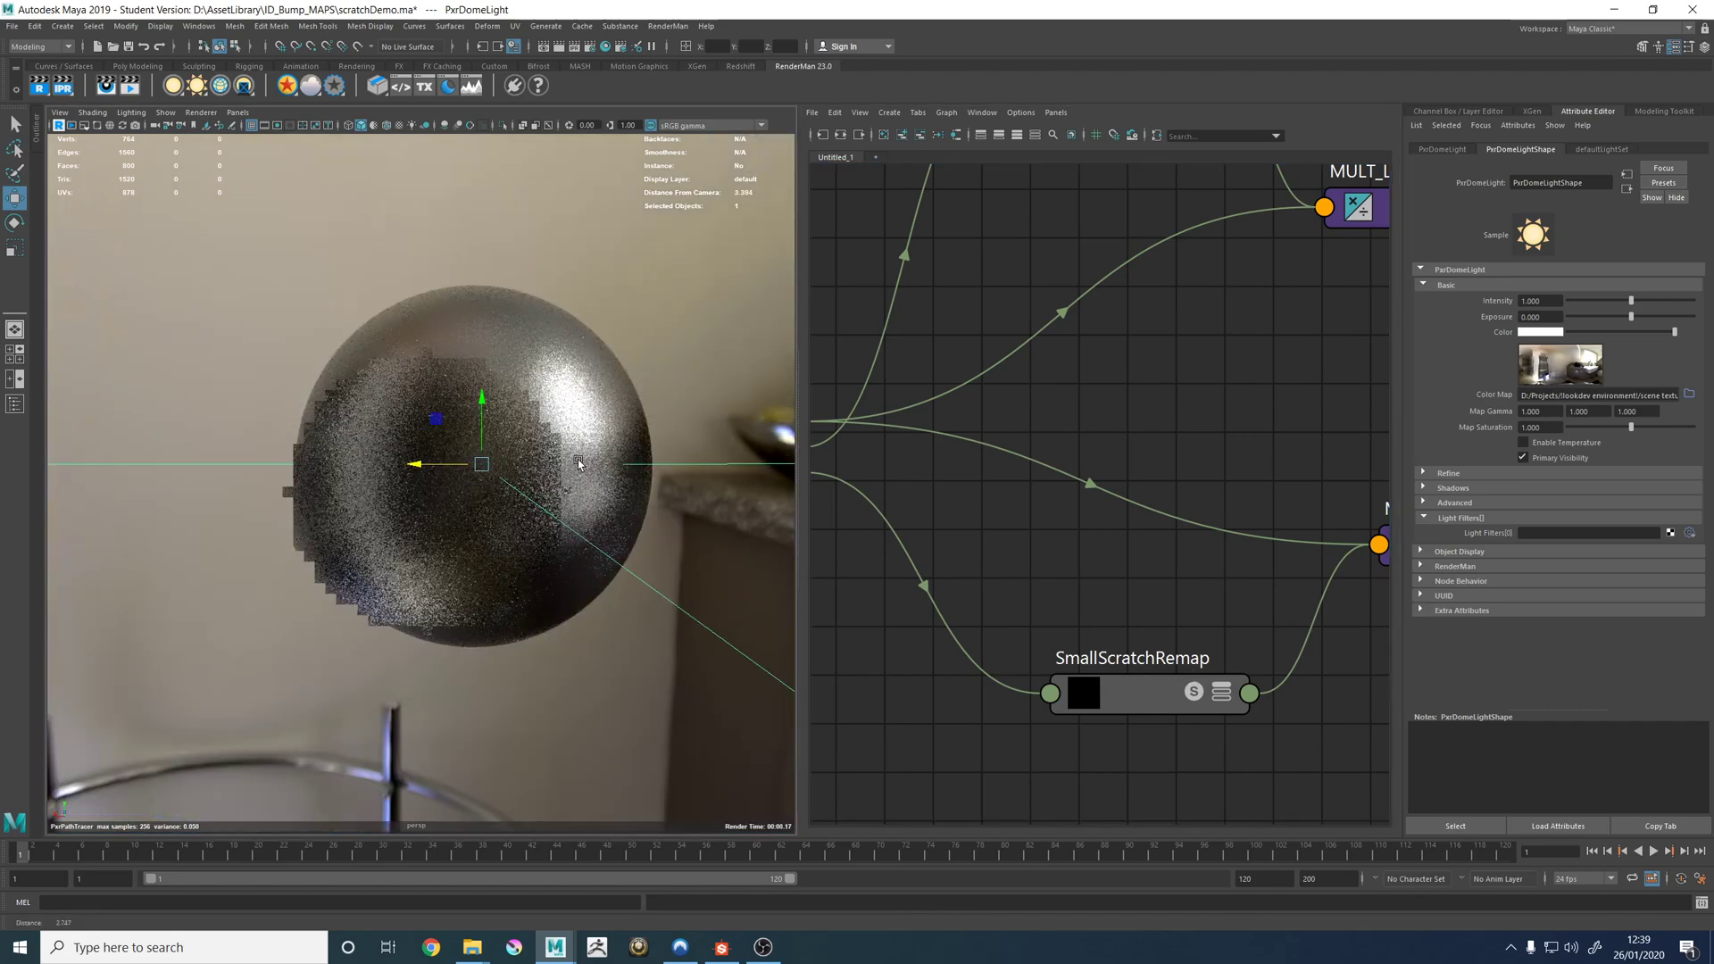
pyautogui.scroll(1, 551, 455)
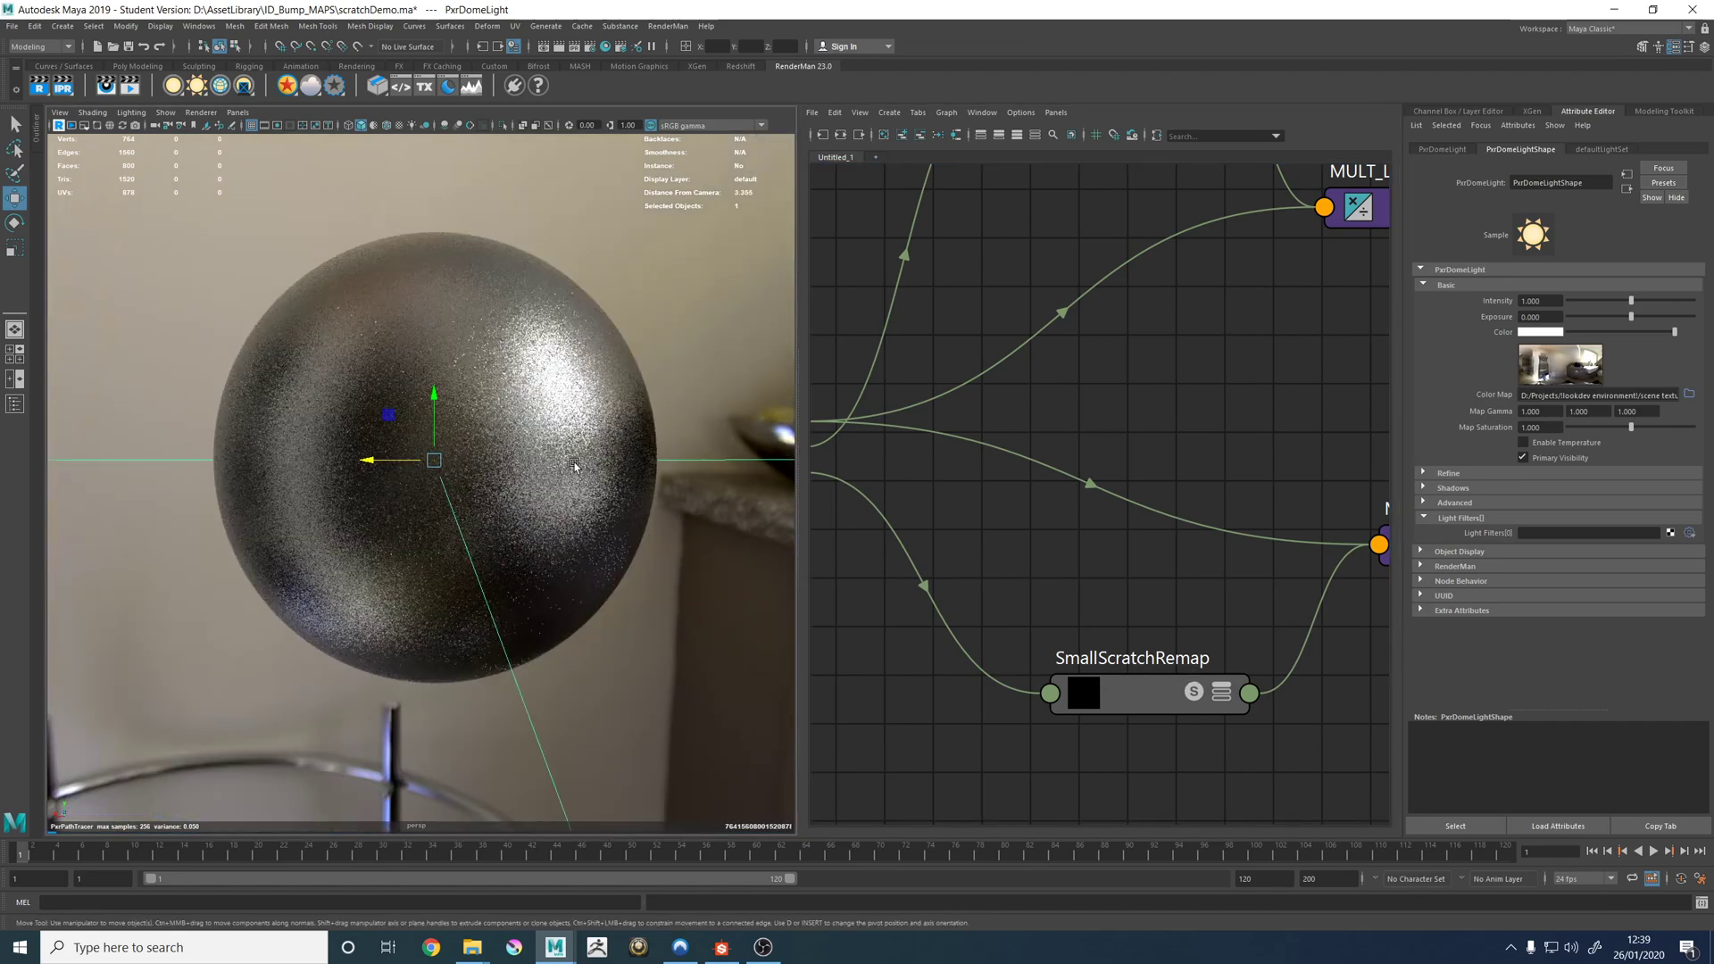
pyautogui.scroll(1, 548, 454)
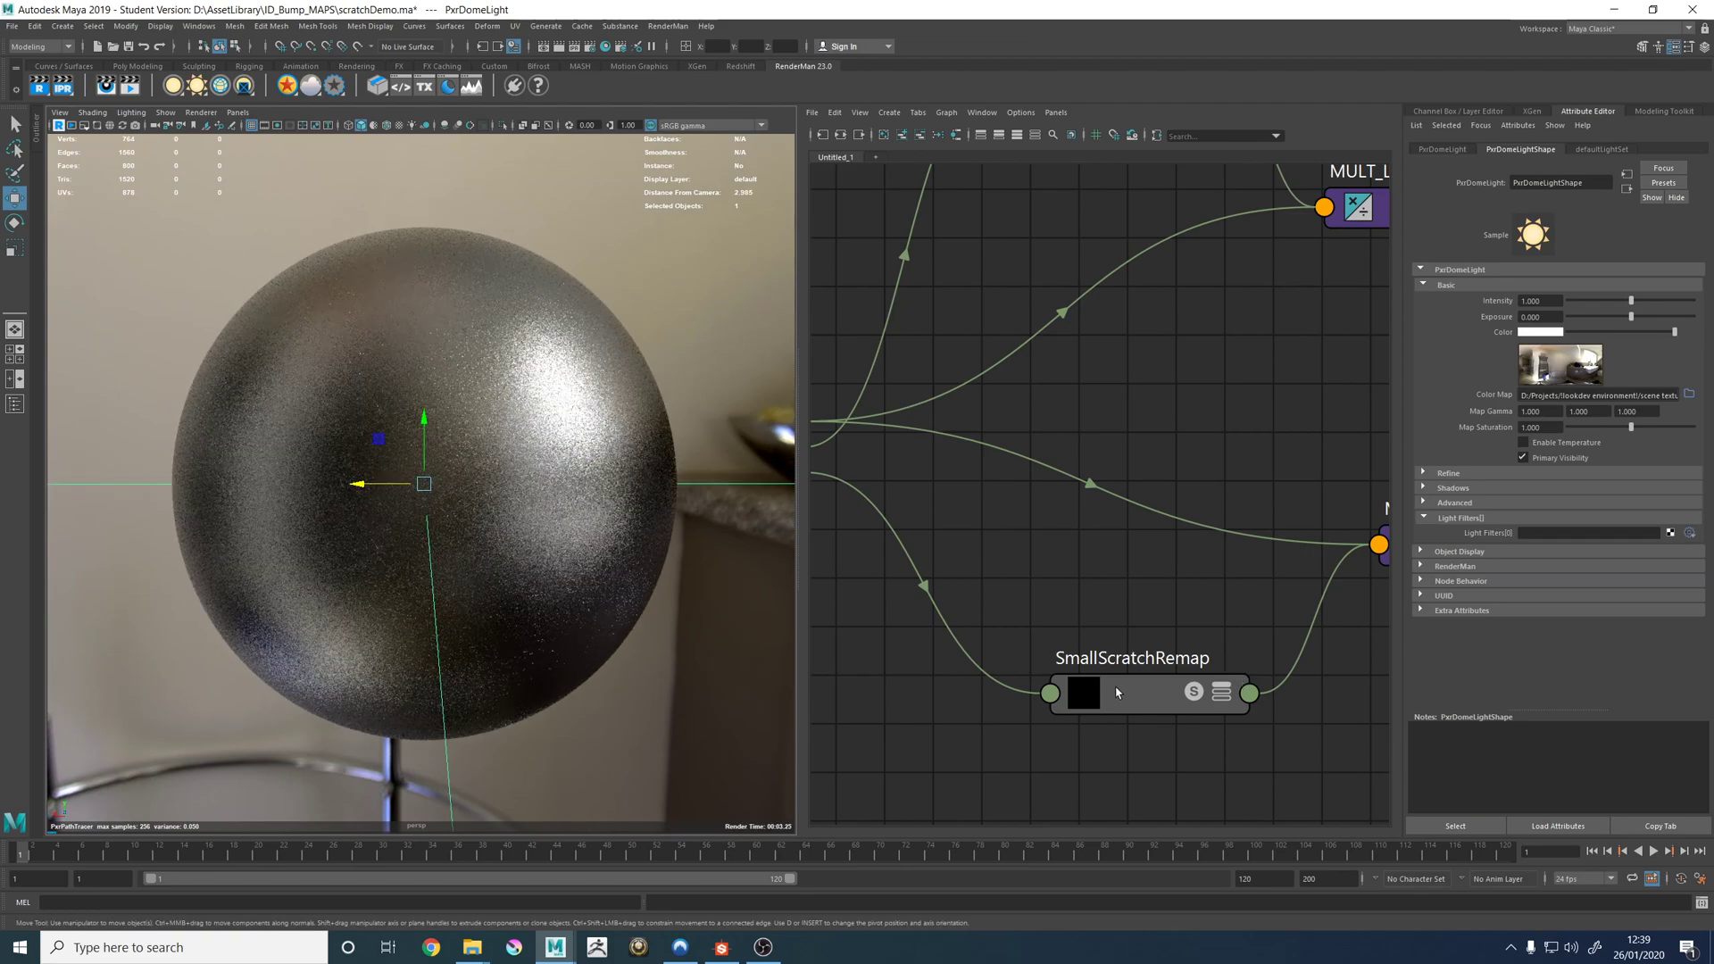
# Push LargeScratchRemap's white ramp step to the far end at 1.000.
pyautogui.click(1117, 692)
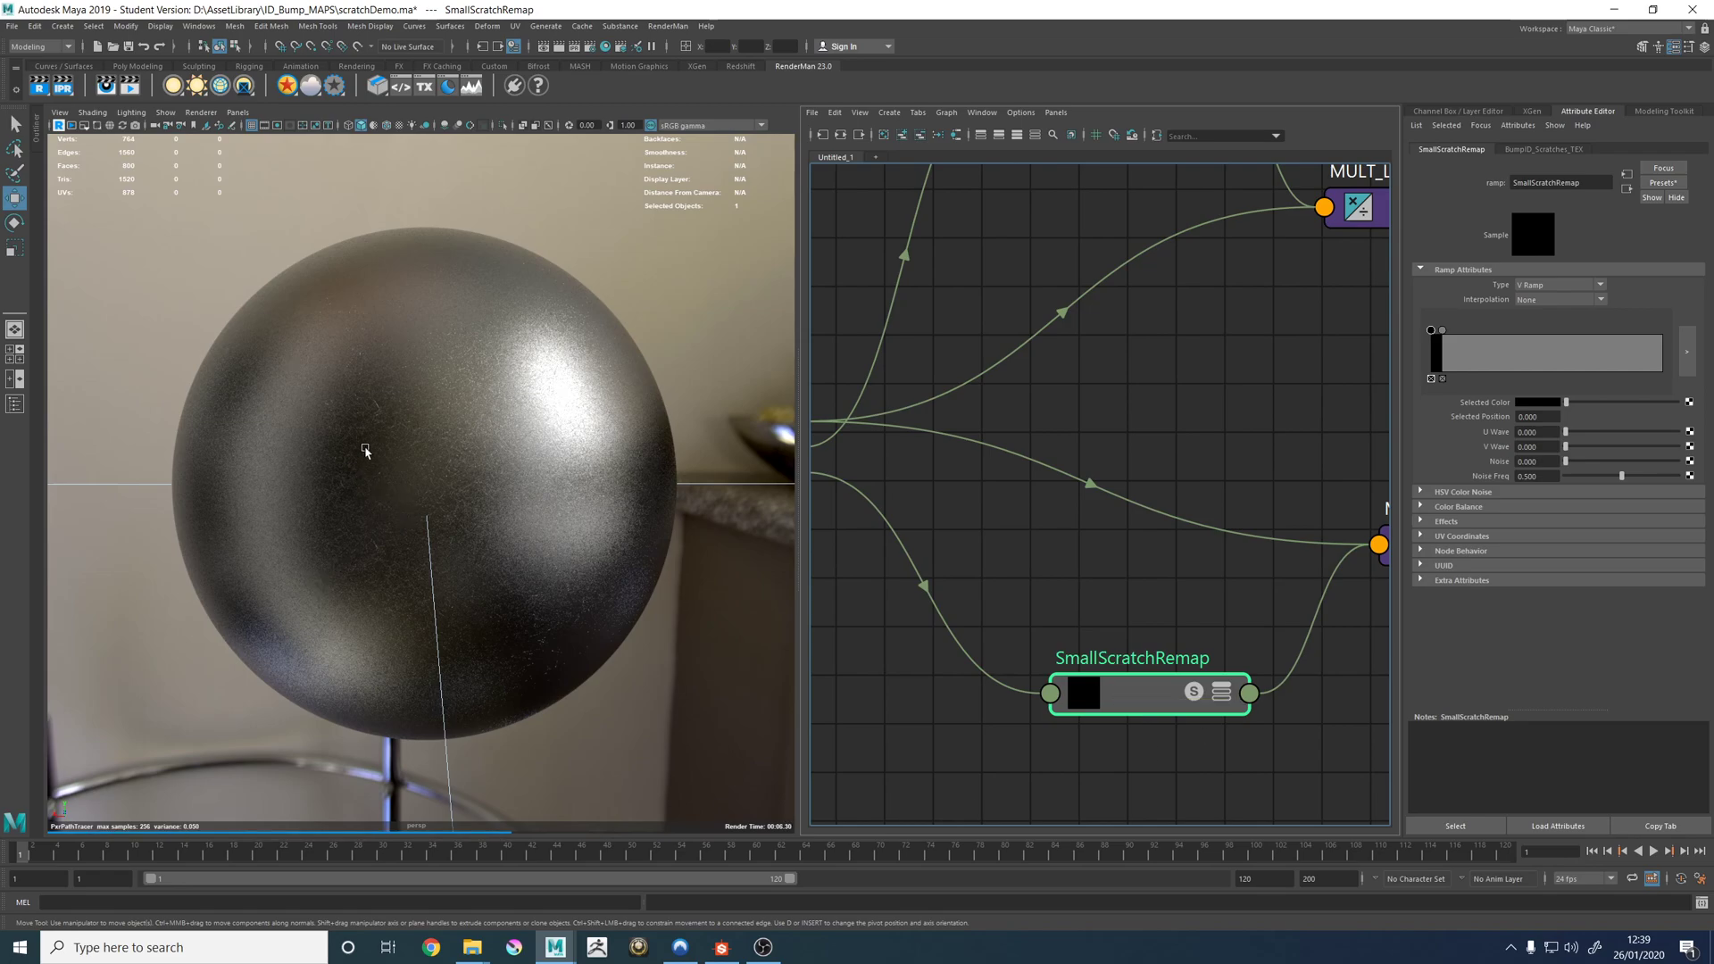
pyautogui.keyDown('alt'); pyautogui.moveTo(1135, 310); pyautogui.dragTo(1130, 488, button='middle'); pyautogui.keyUp('alt')
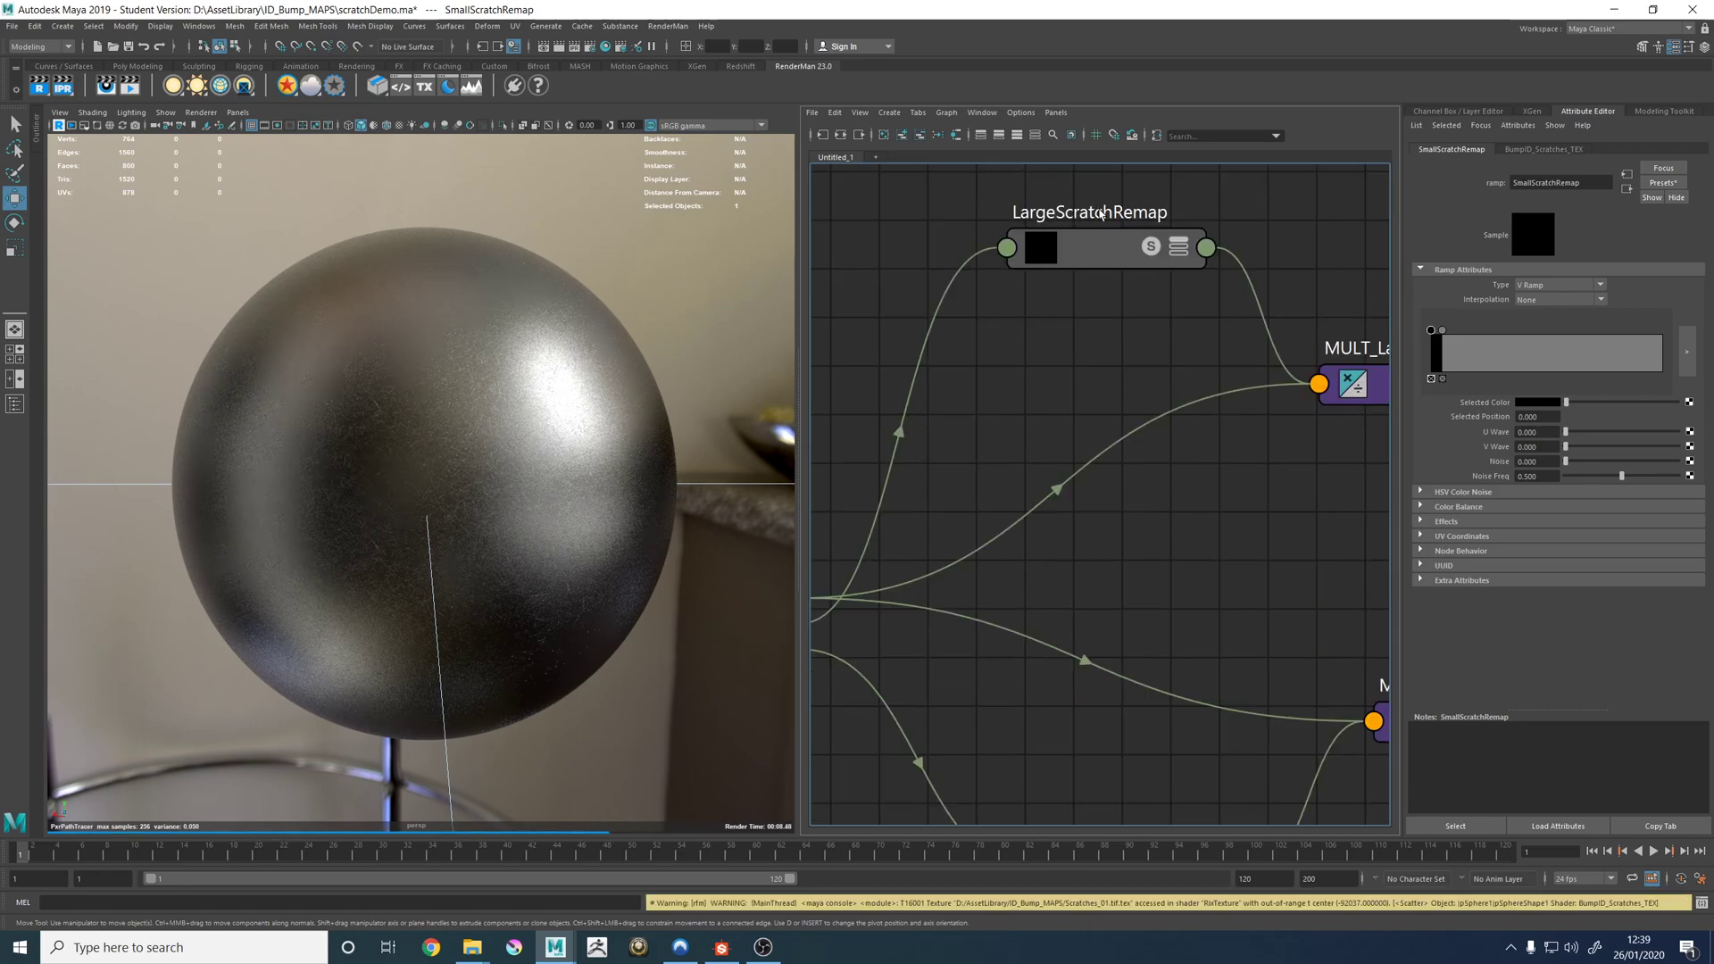
pyautogui.click(1110, 246)
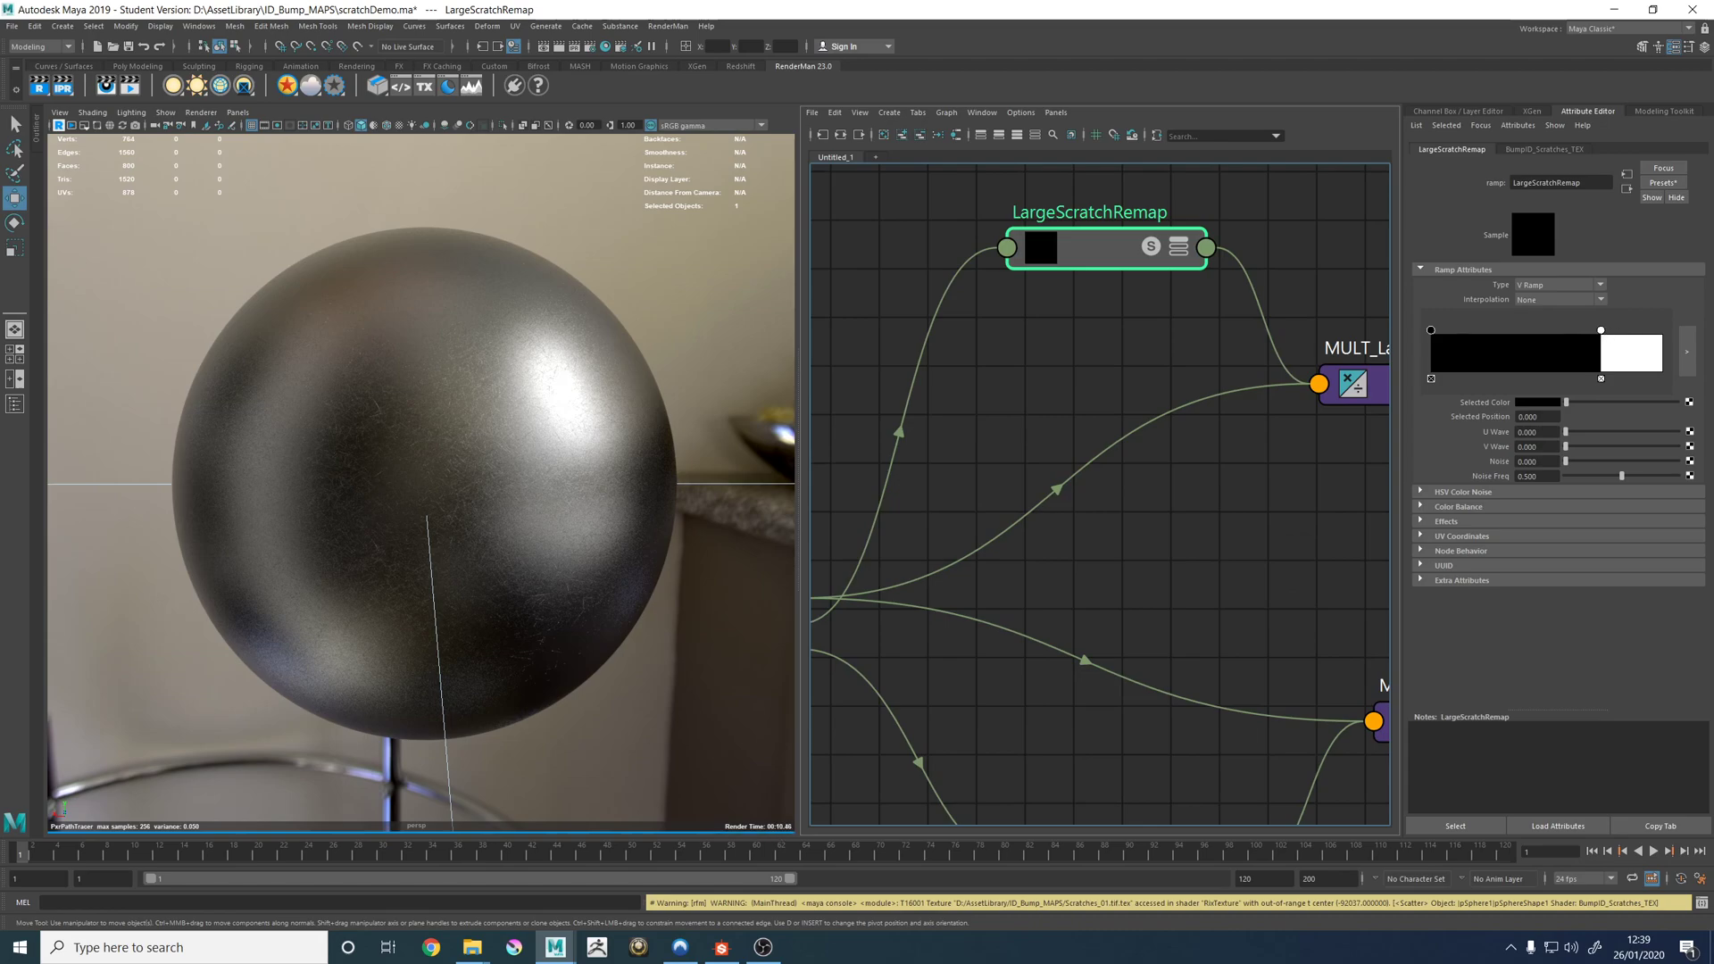
pyautogui.moveTo(1603, 334); pyautogui.dragTo(1663, 332)
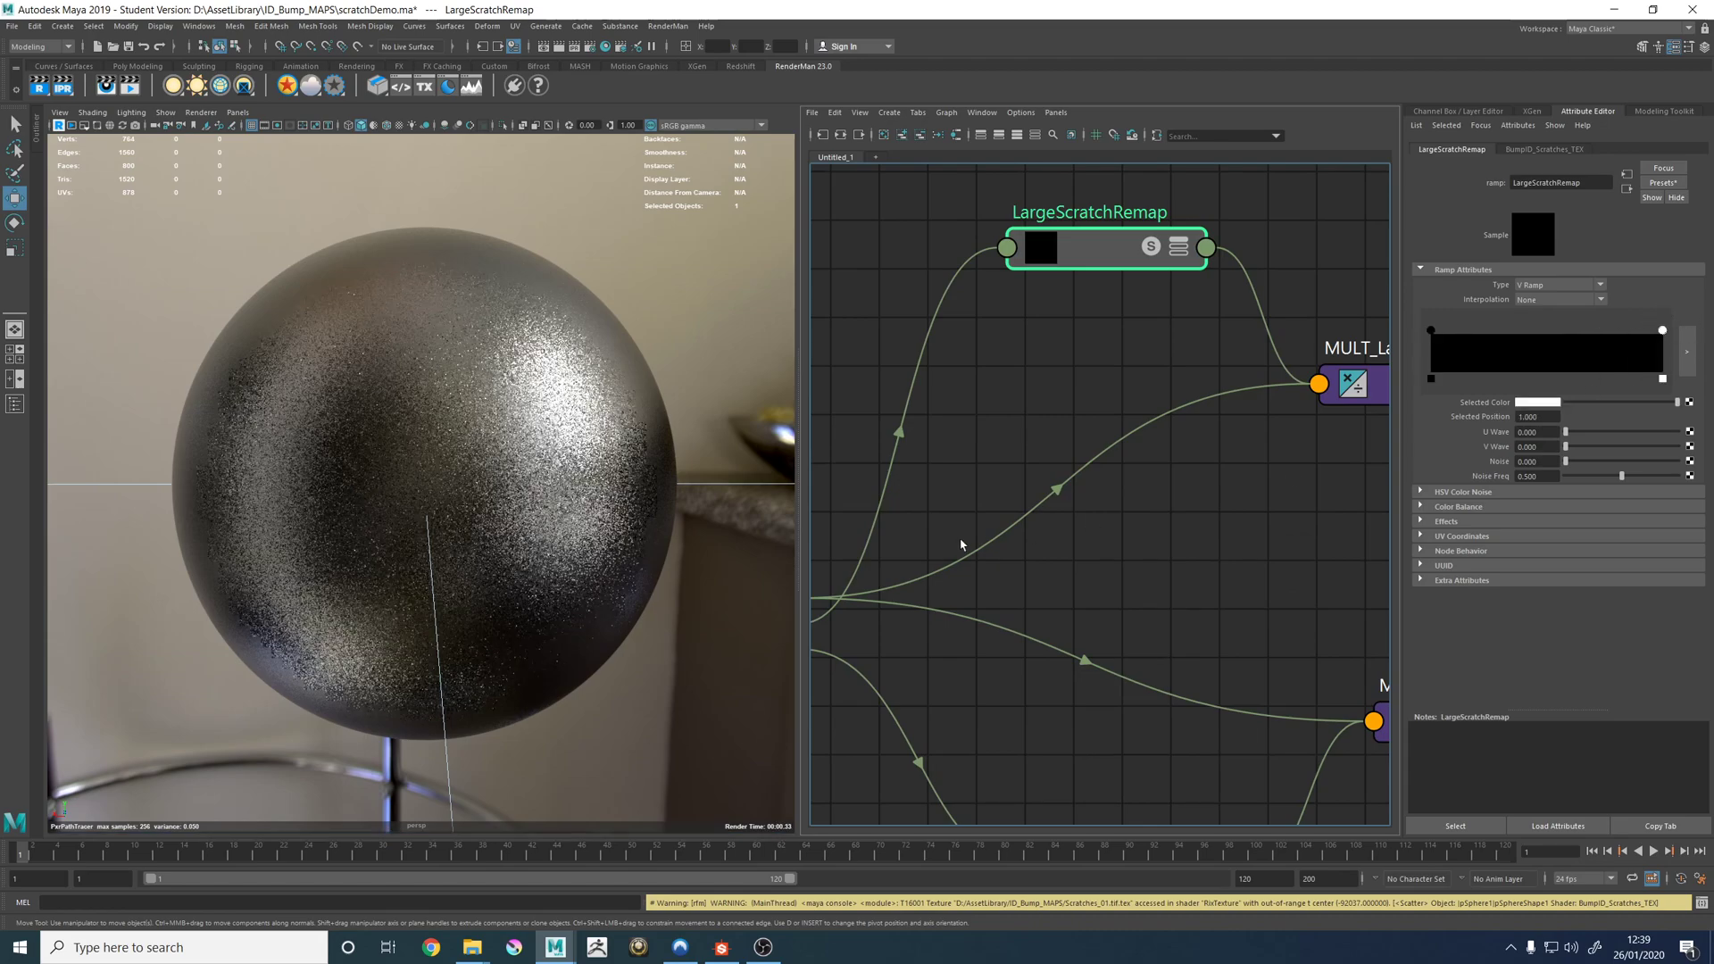
pyautogui.keyDown('alt'); pyautogui.moveTo(1065, 661); pyautogui.dragTo(1035, 396, button='middle'); pyautogui.keyUp('alt')
# On SmallScratchRemap, make the second ramp entry white at 0.769 and add a grey entry at 0.338.
pyautogui.click(1109, 617)
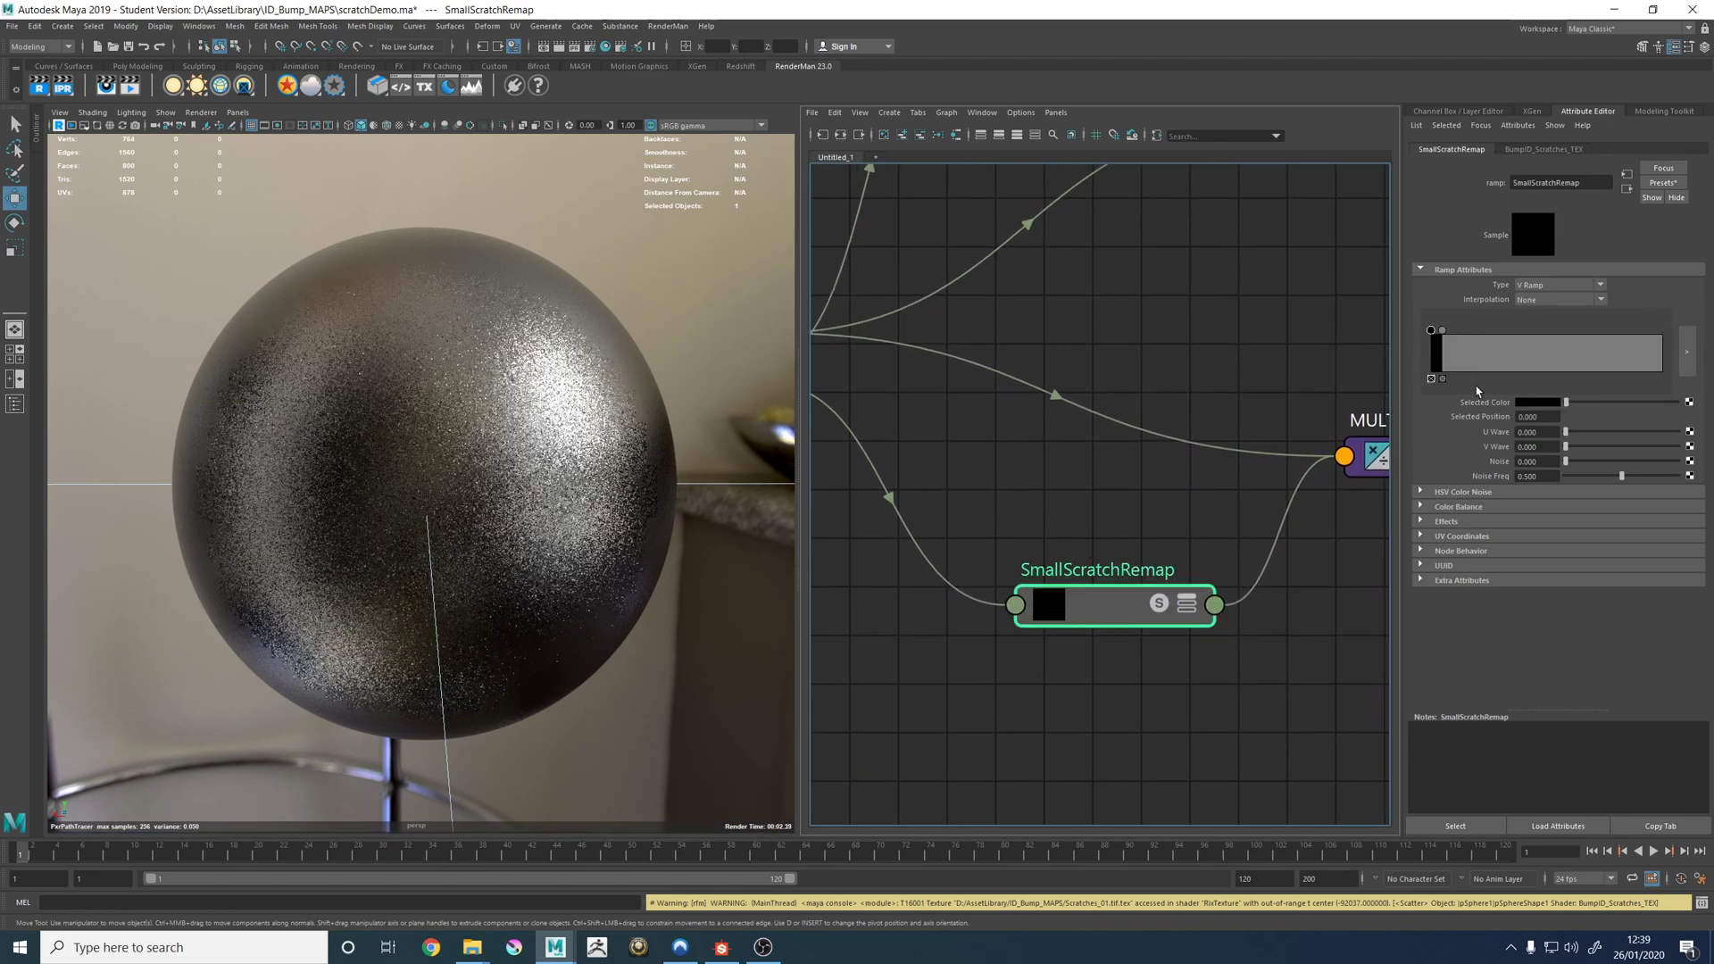
pyautogui.click(1442, 330)
pyautogui.moveTo(1621, 402); pyautogui.dragTo(1677, 402)
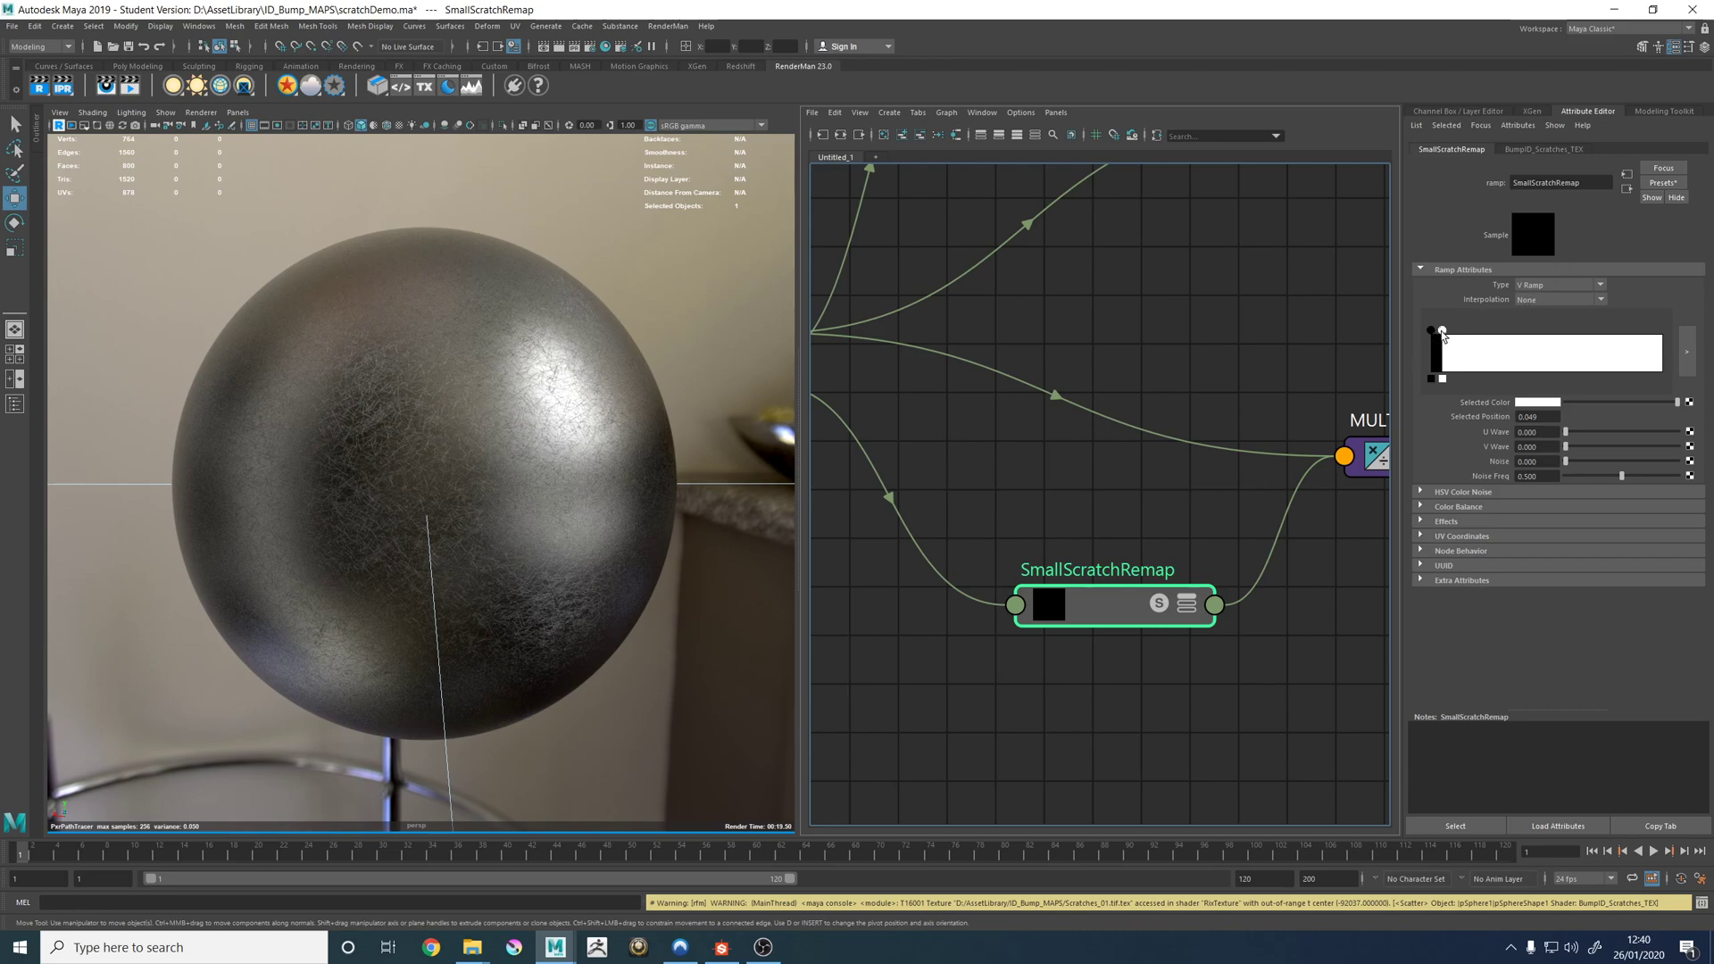
pyautogui.moveTo(1441, 330); pyautogui.dragTo(1560, 331)
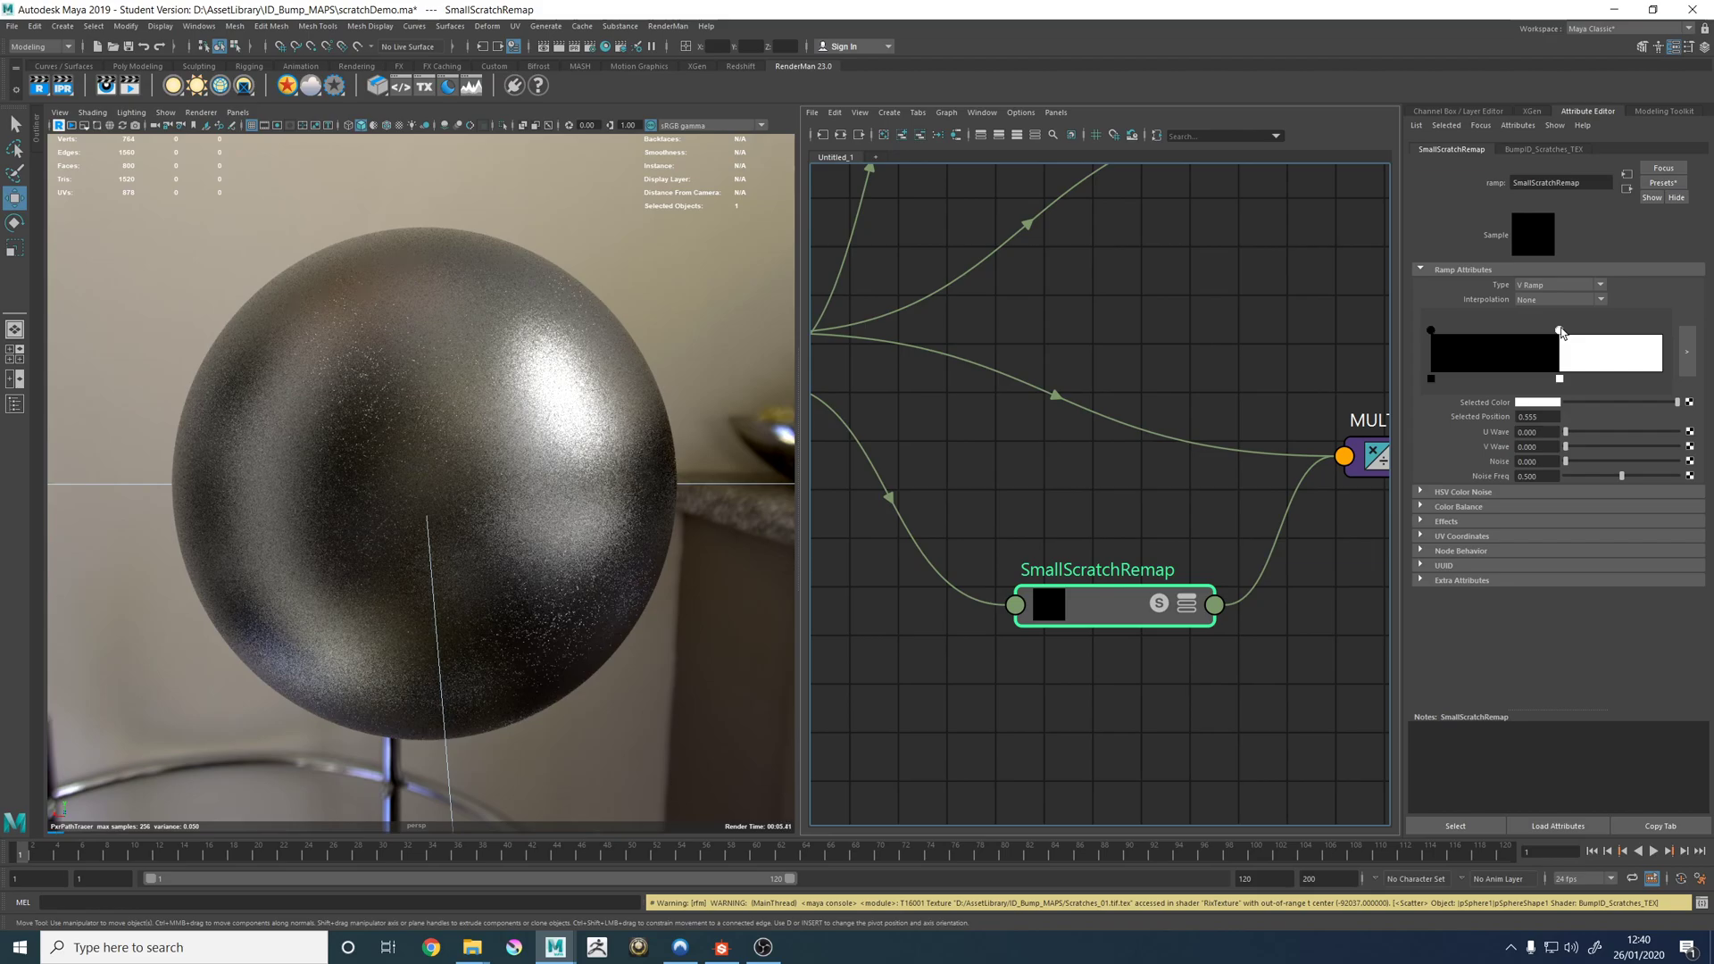
pyautogui.moveTo(1561, 332); pyautogui.dragTo(1609, 331)
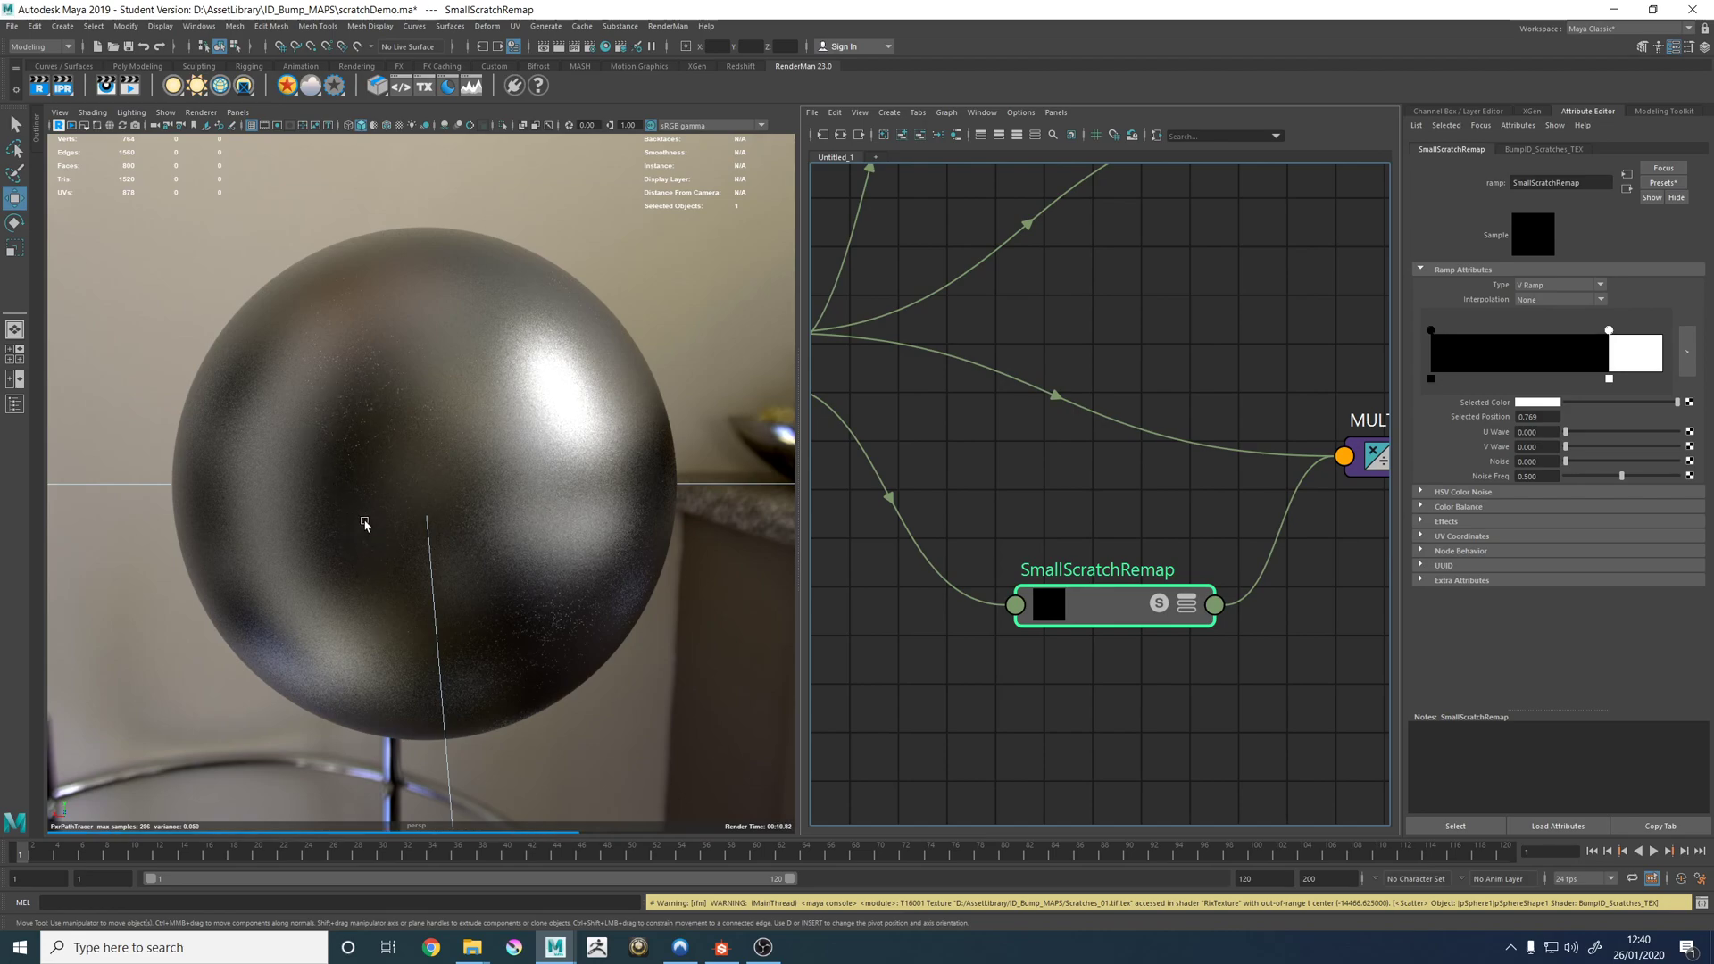
pyautogui.click(1509, 353)
pyautogui.moveTo(1565, 403); pyautogui.dragTo(1614, 409)
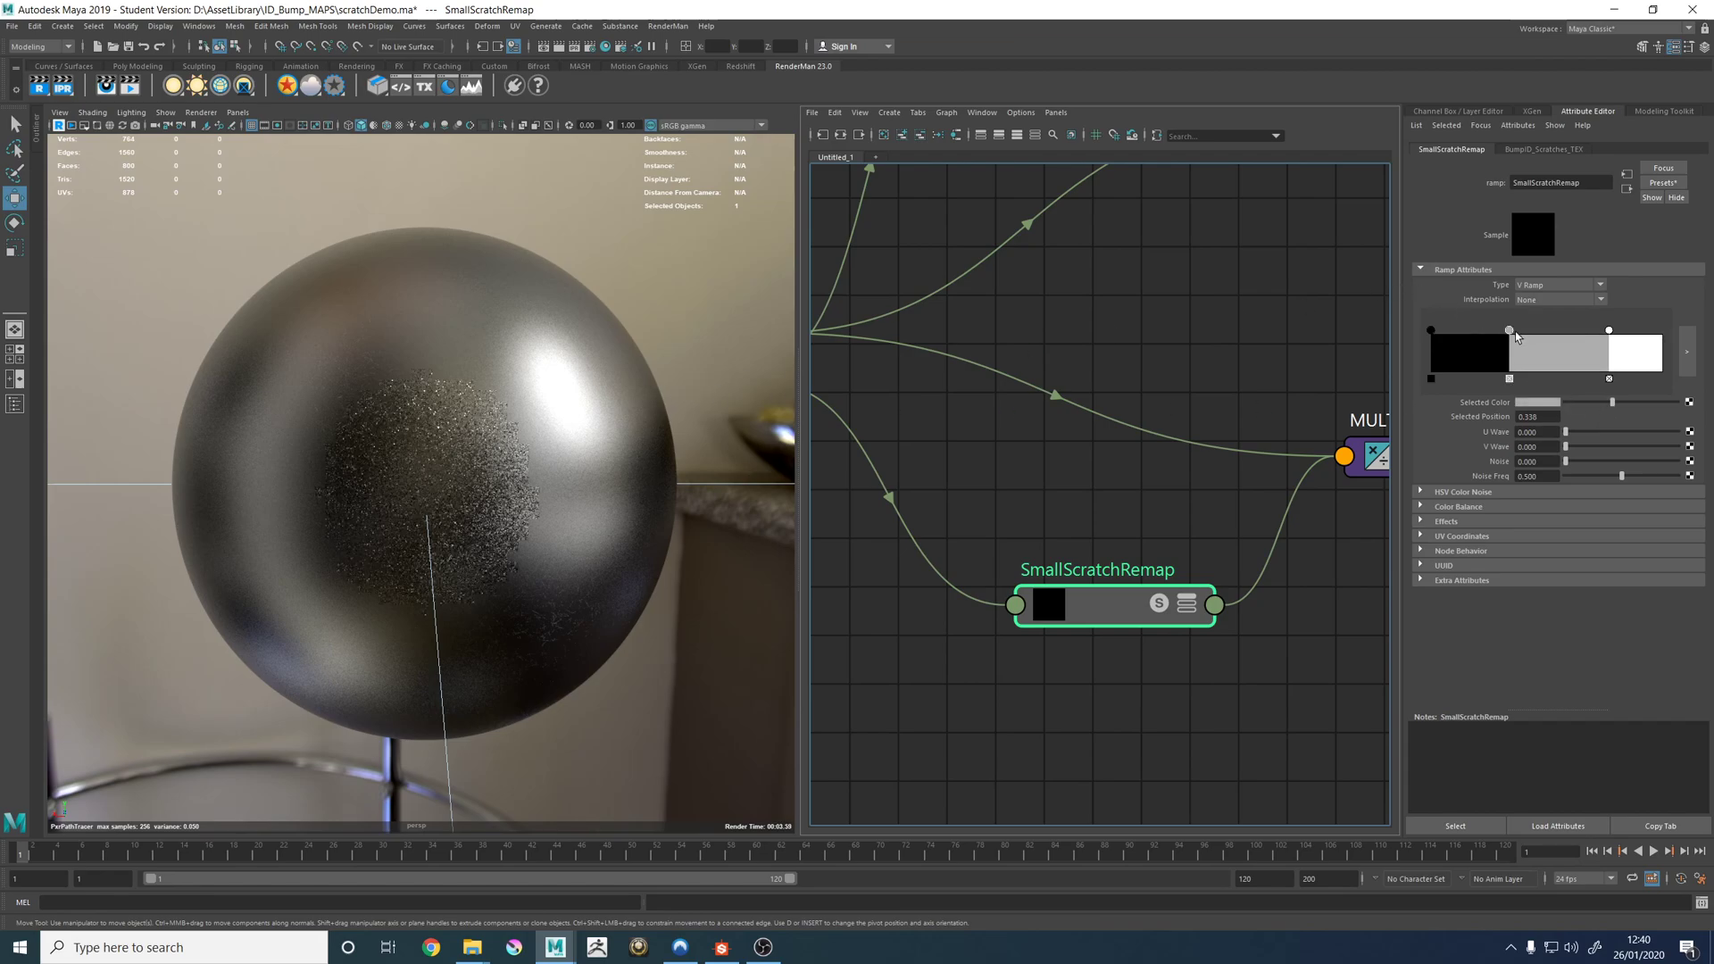
# Make SmallScratchRemap's ramp Linear, black at 0.217, grey entry removed, white at 1.0.
pyautogui.click(1537, 300)
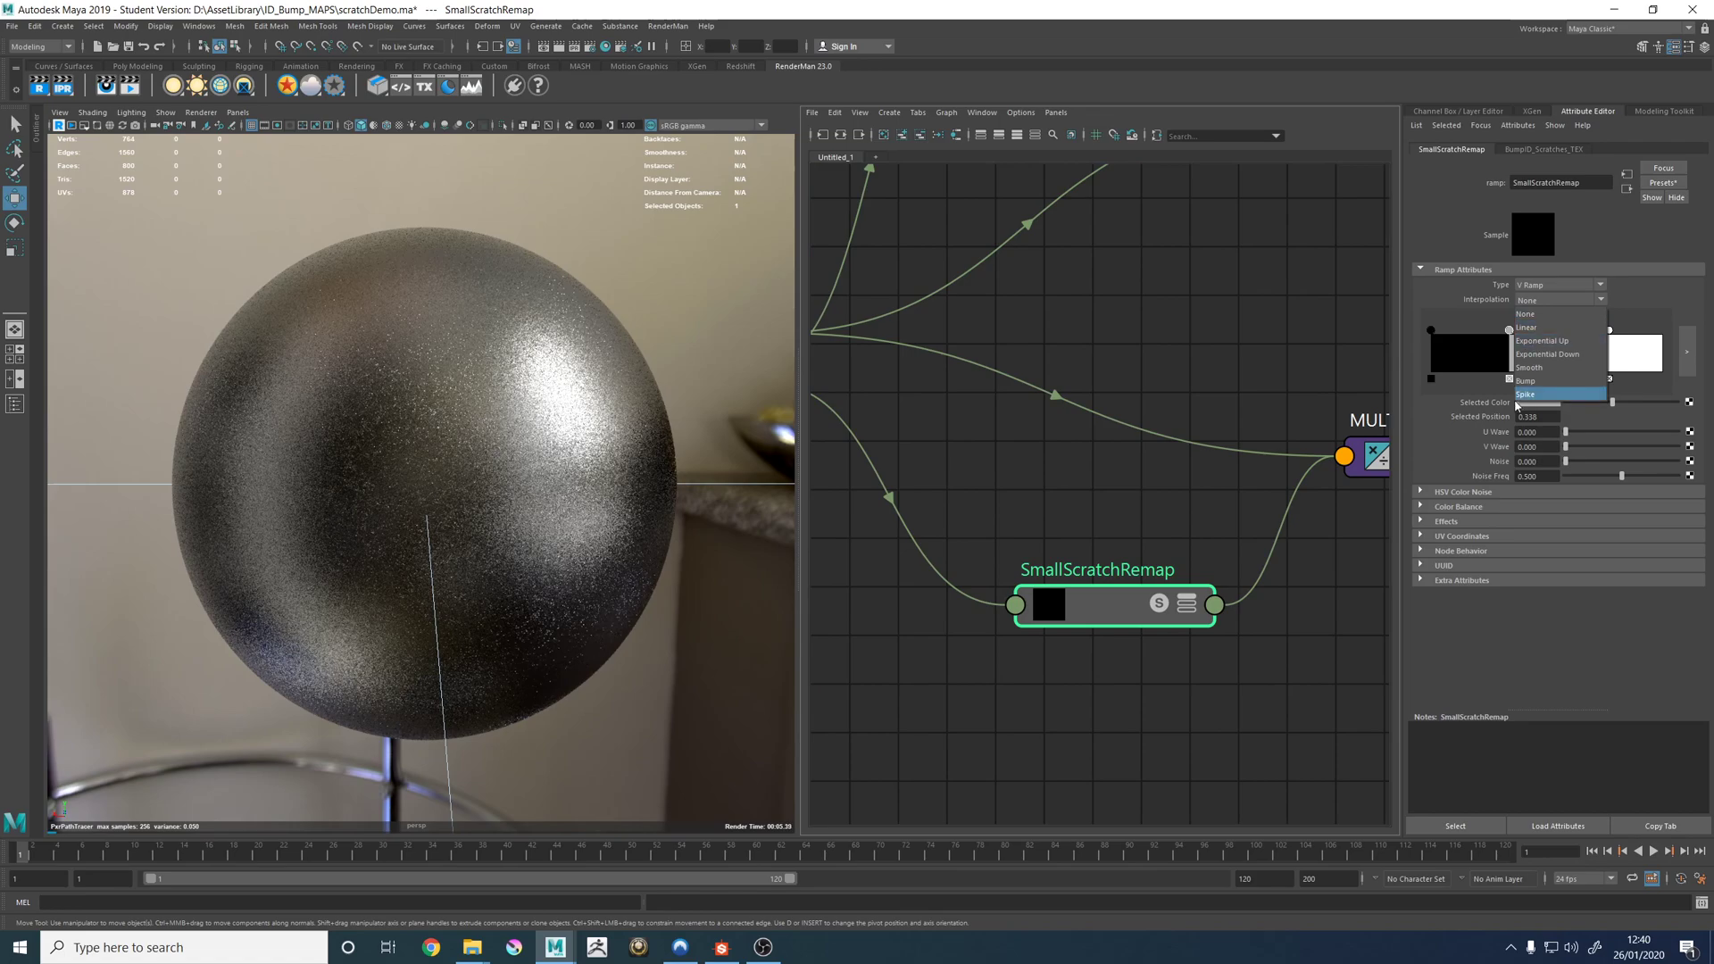
pyautogui.click(1536, 328)
pyautogui.moveTo(1432, 331); pyautogui.dragTo(1481, 331)
pyautogui.click(1509, 379)
pyautogui.moveTo(1605, 331); pyautogui.dragTo(1662, 330)
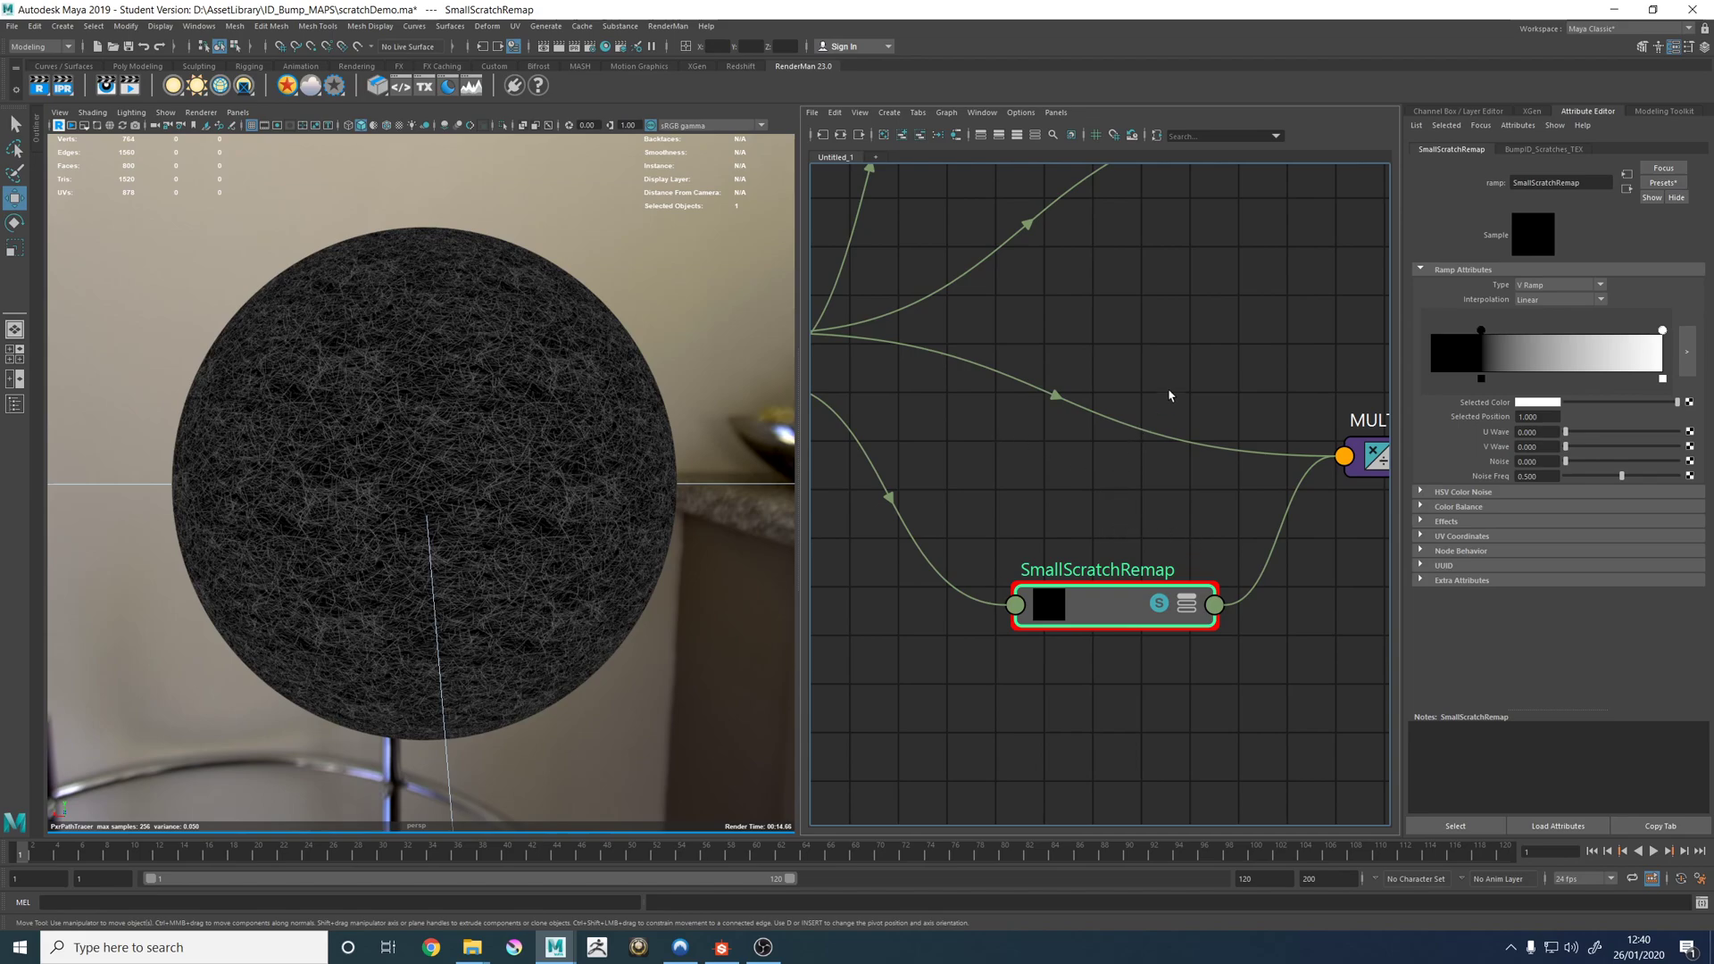
# Bring the remap and multiply nodes into view, then switch over to Substance Designer.
pyautogui.scroll(-2, 1182, 384)
pyautogui.keyDown('alt'); pyautogui.moveTo(1262, 312); pyautogui.dragTo(1151, 466, button='middle'); pyautogui.keyUp('alt')
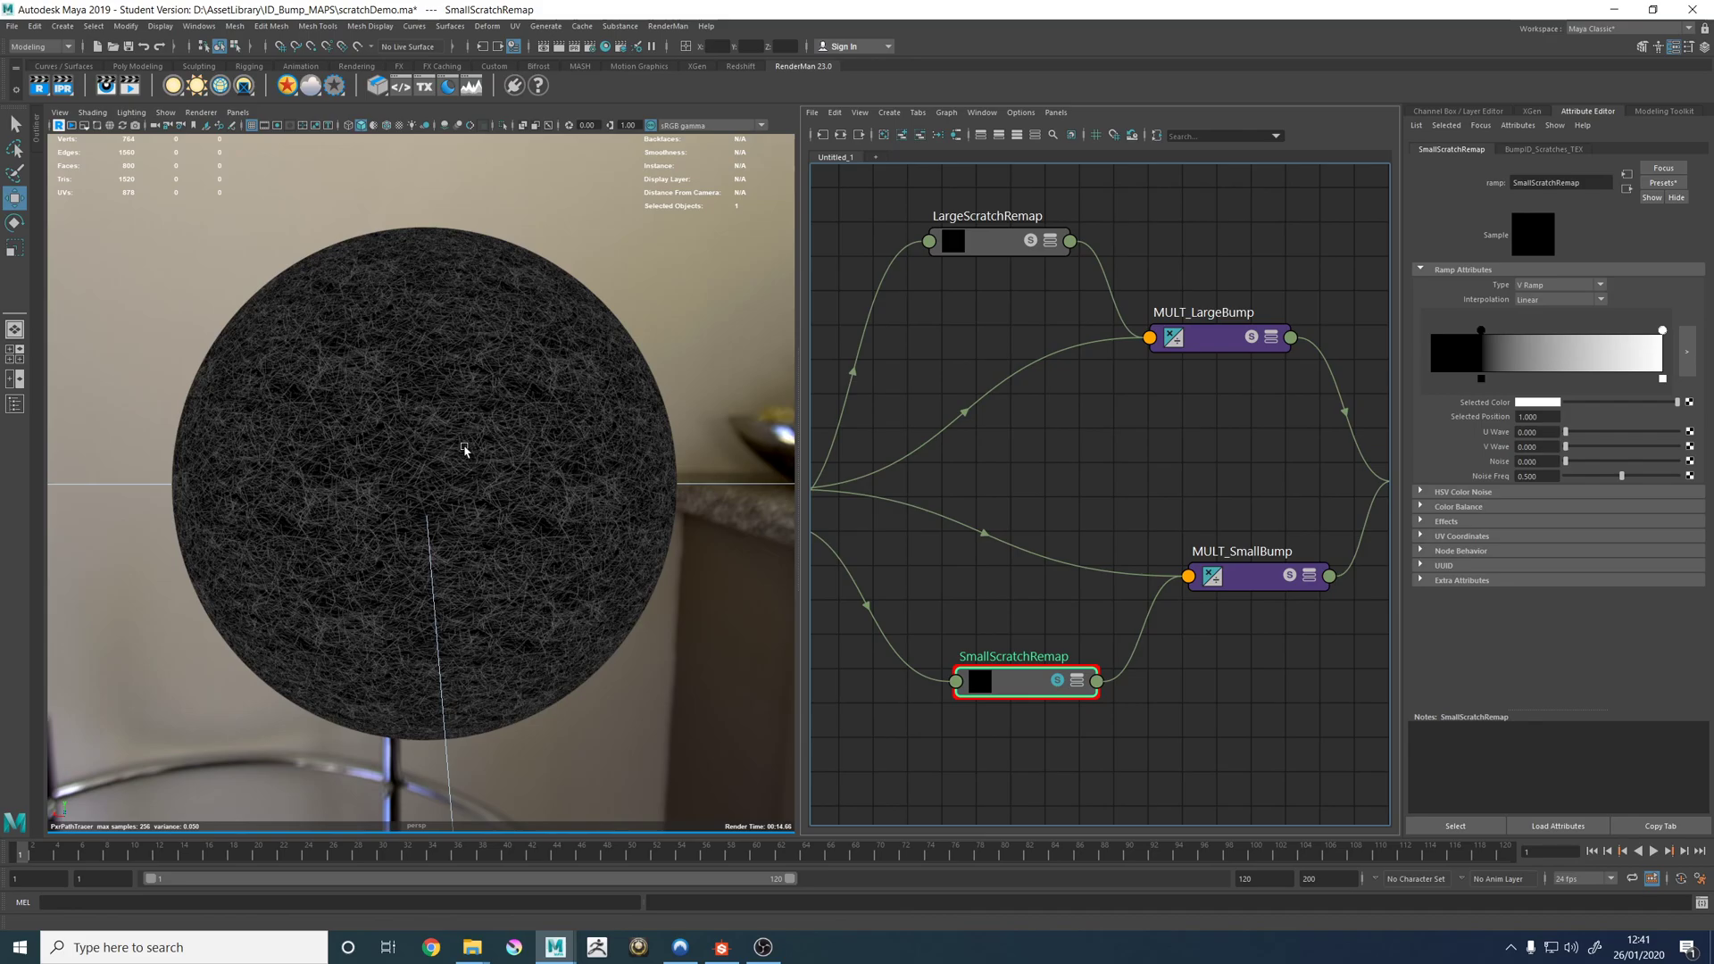
pyautogui.click(199, 111)
pyautogui.click(218, 149)
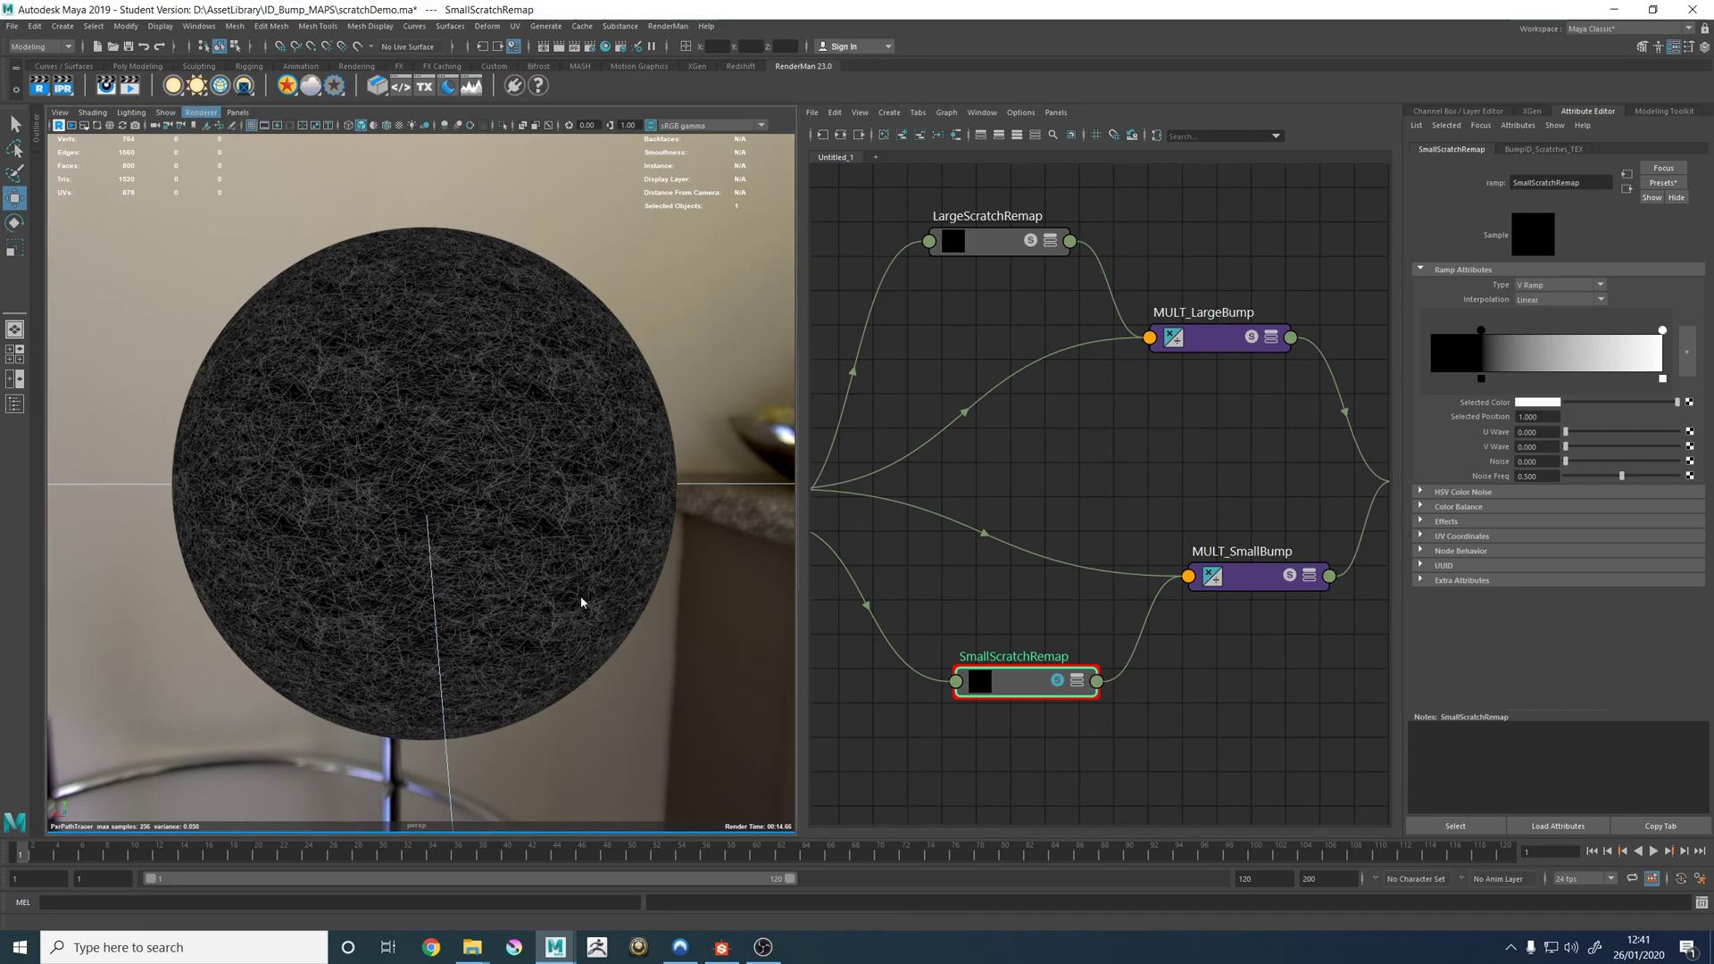
pyautogui.click(717, 945)
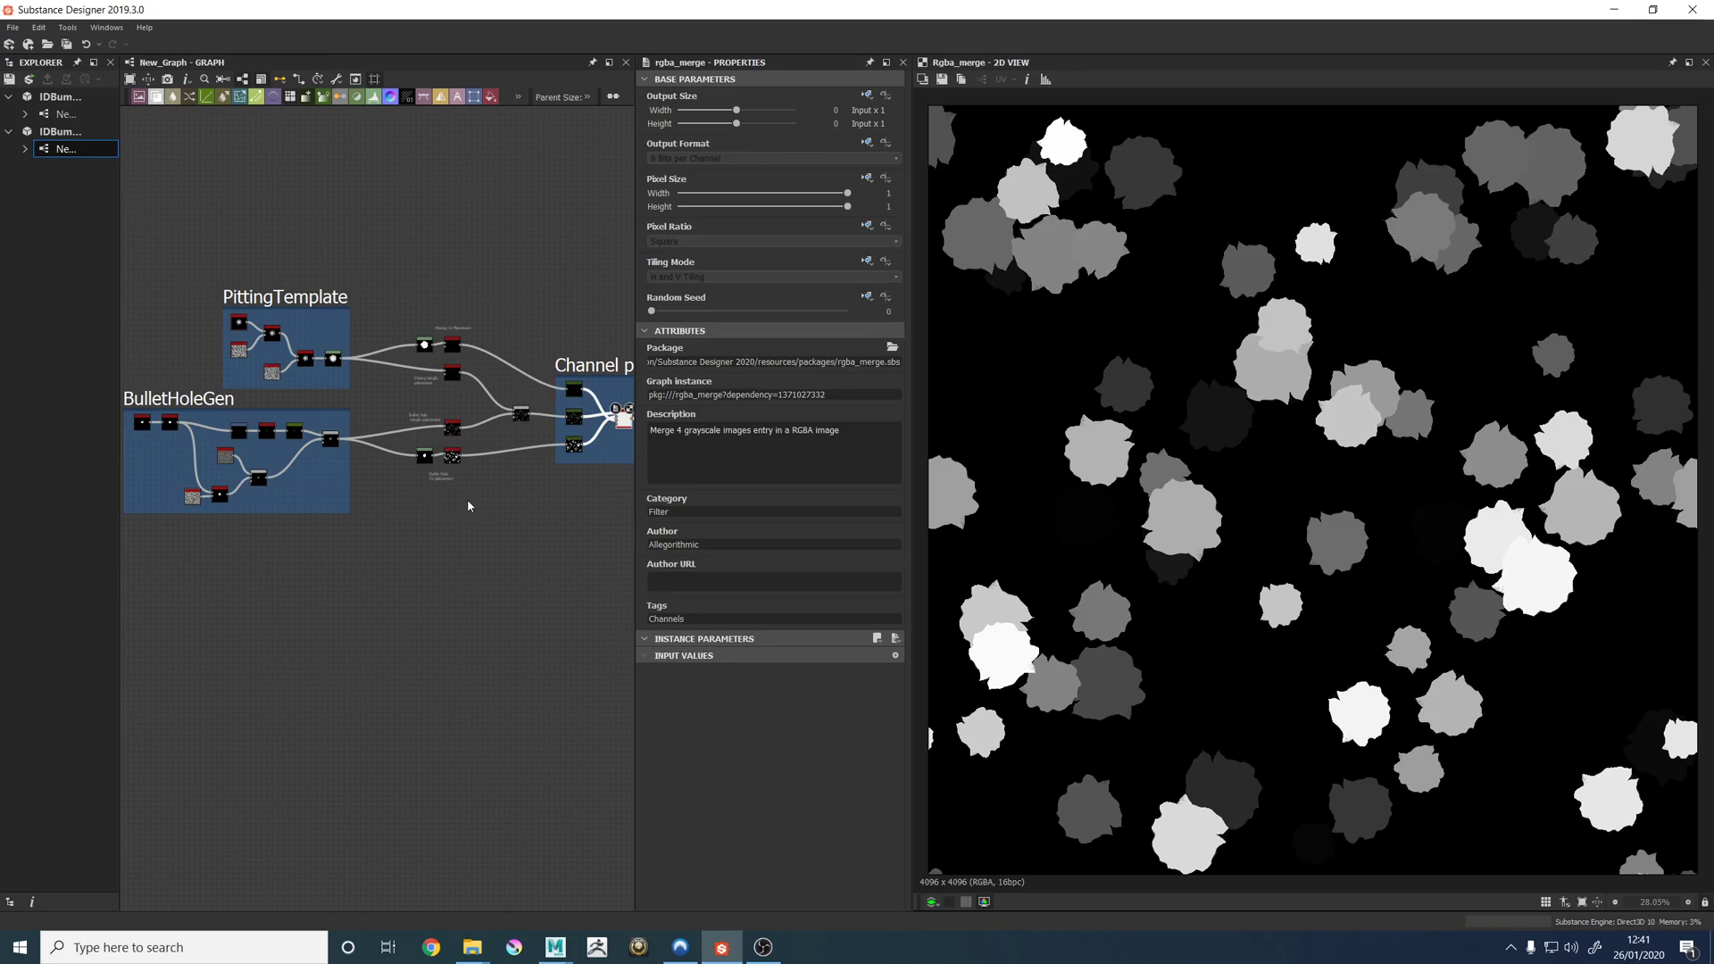
# Show the channel-packed merge in full RGB colour and zoom the graph into BulletHoleGen.
pyautogui.click(932, 902)
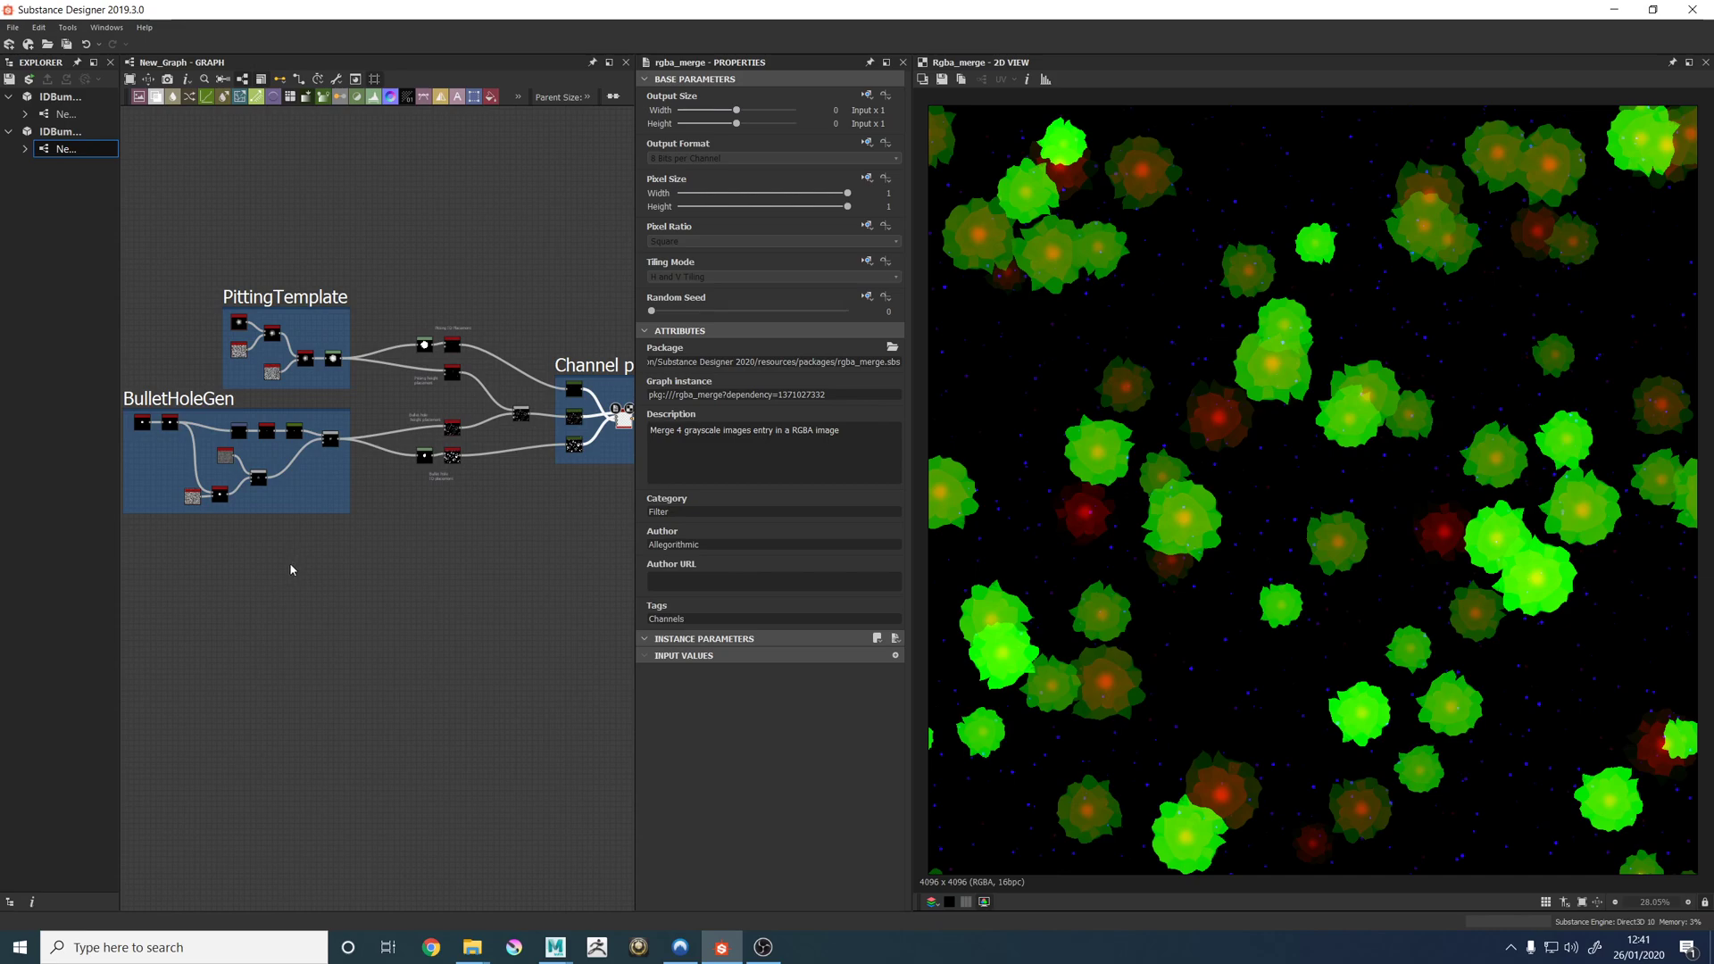
pyautogui.scroll(2, 353, 538)
pyautogui.scroll(1, 272, 427)
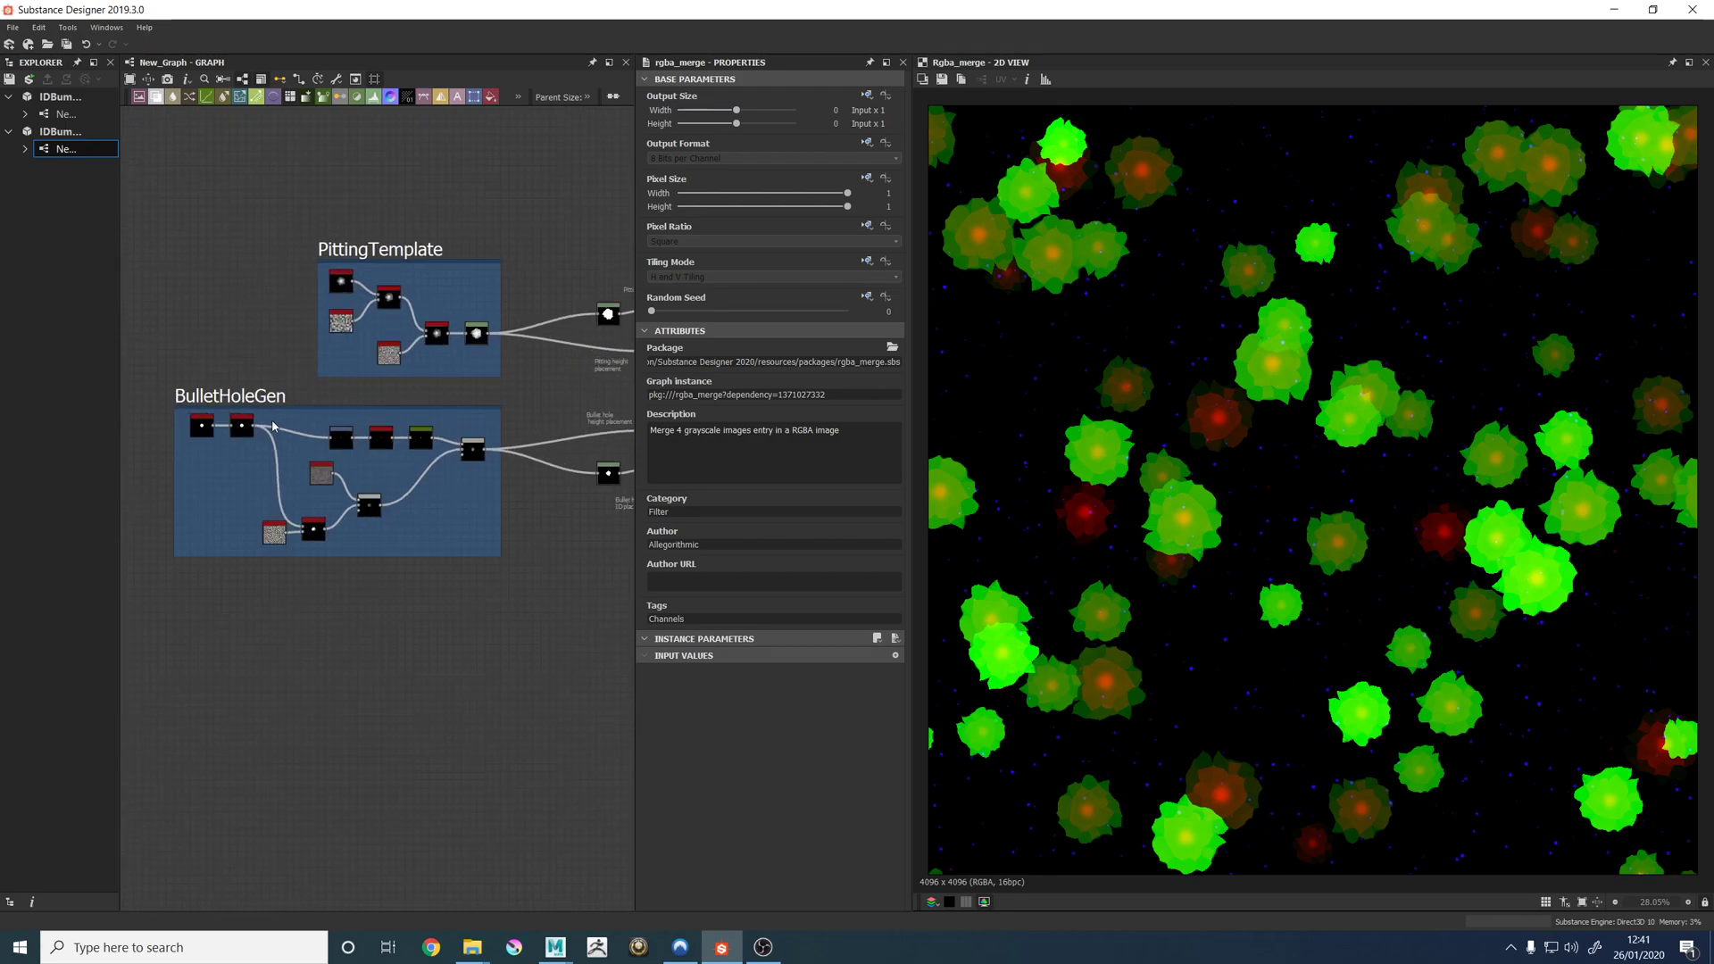
pyautogui.scroll(1, 242, 428)
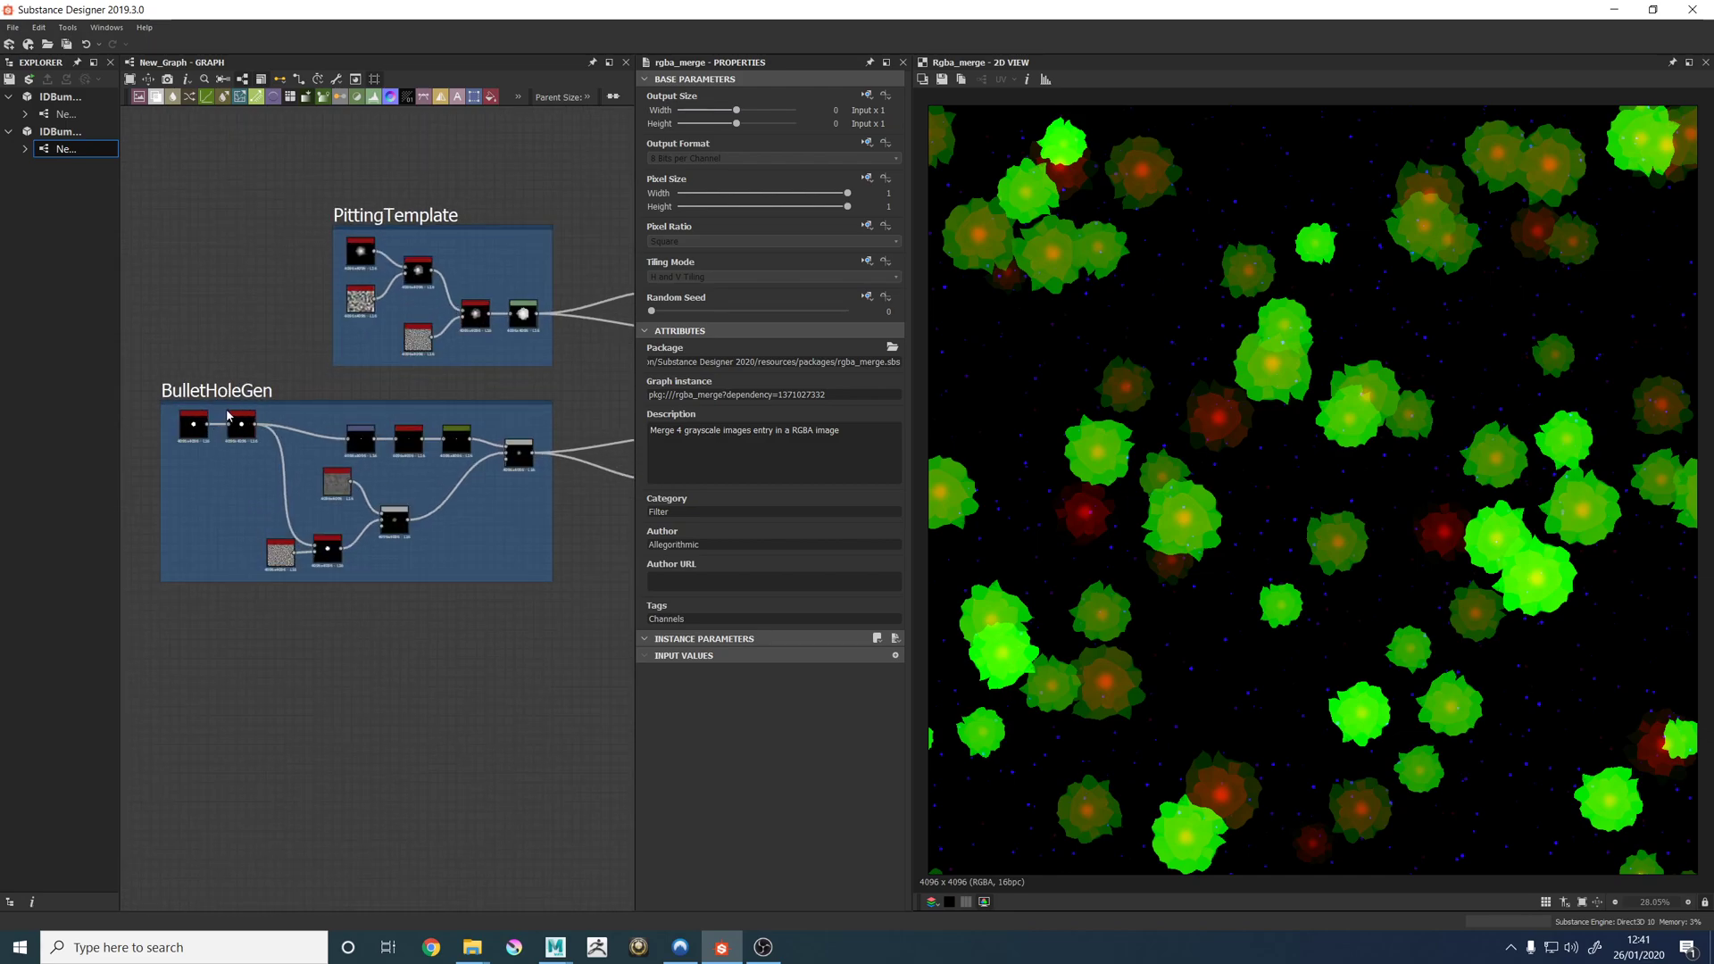
pyautogui.scroll(1, 196, 428)
# Inspect the bullet hole's Shape and Blend outputs, then the Bullet hole height placement generator.
pyautogui.doubleClick(194, 427)
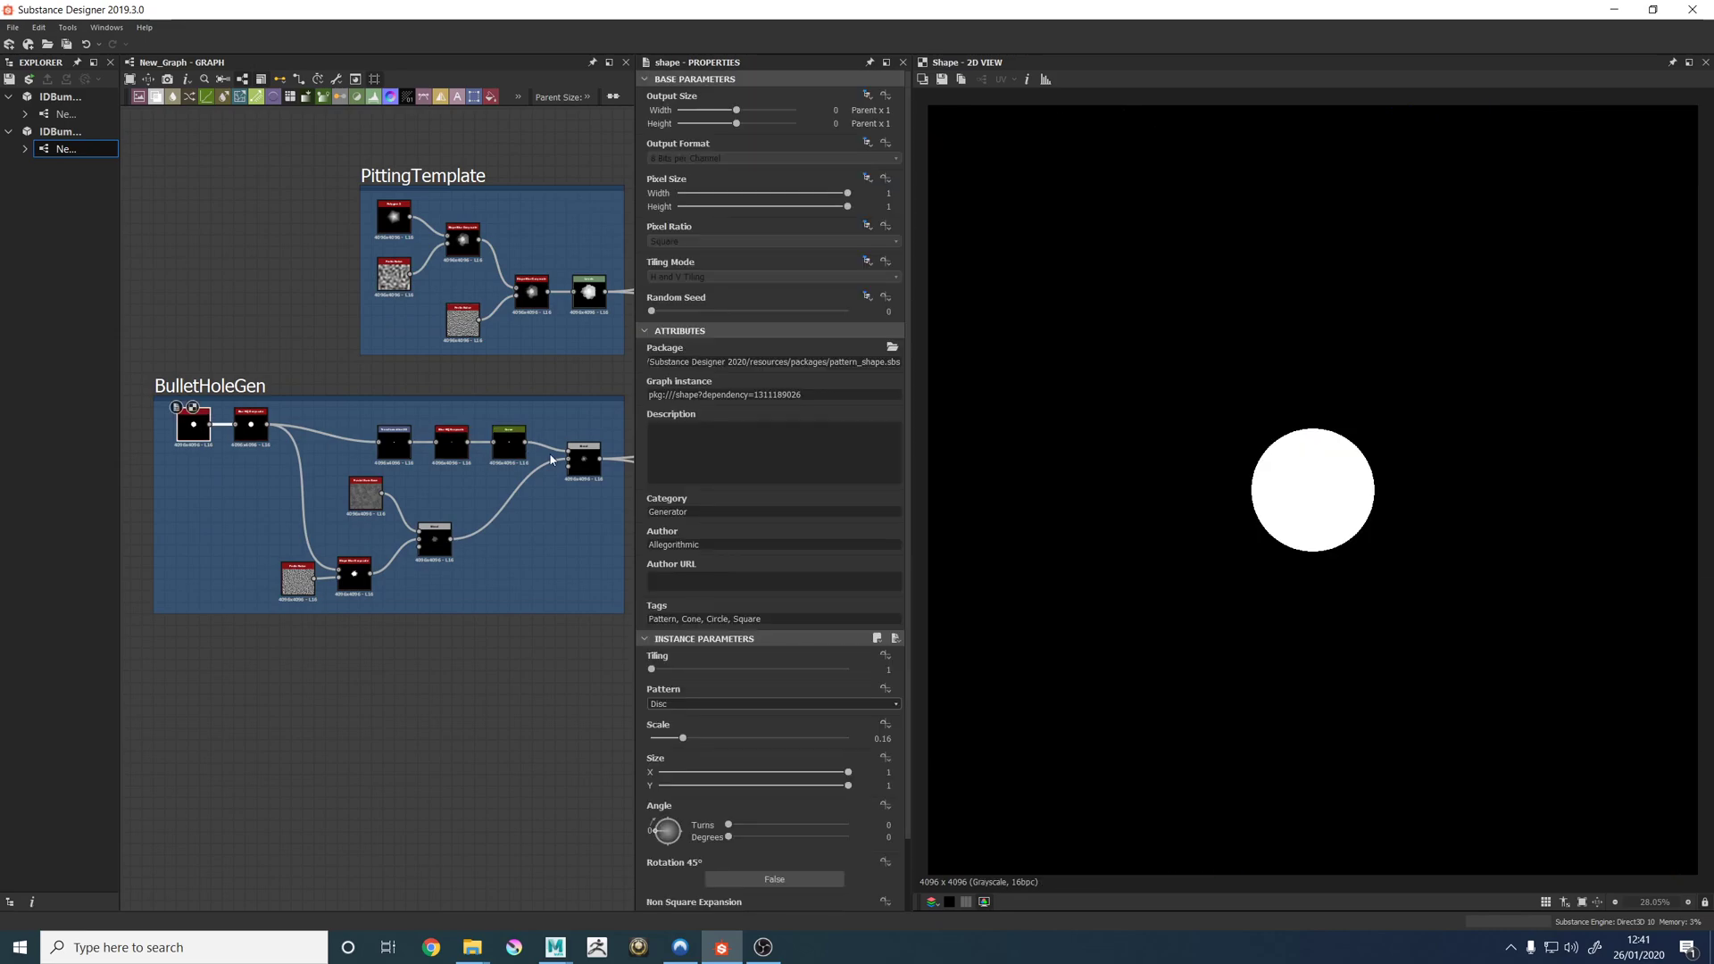
pyautogui.doubleClick(582, 471)
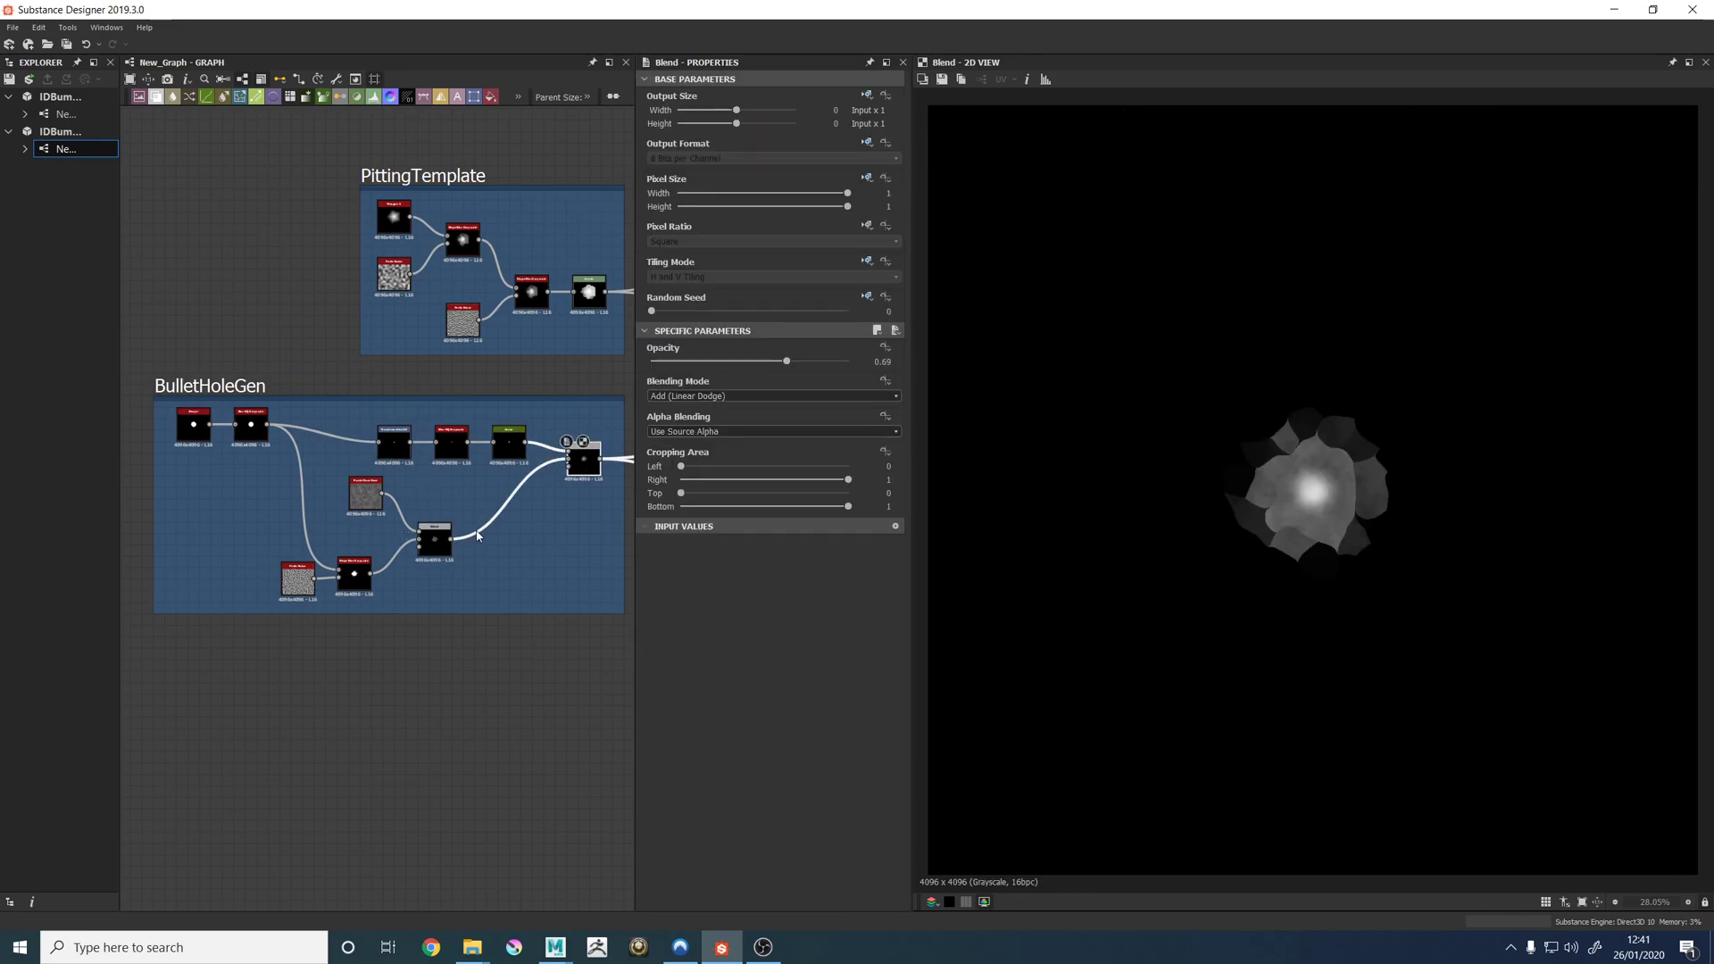
pyautogui.moveTo(566, 524); pyautogui.dragTo(415, 557, button='middle')
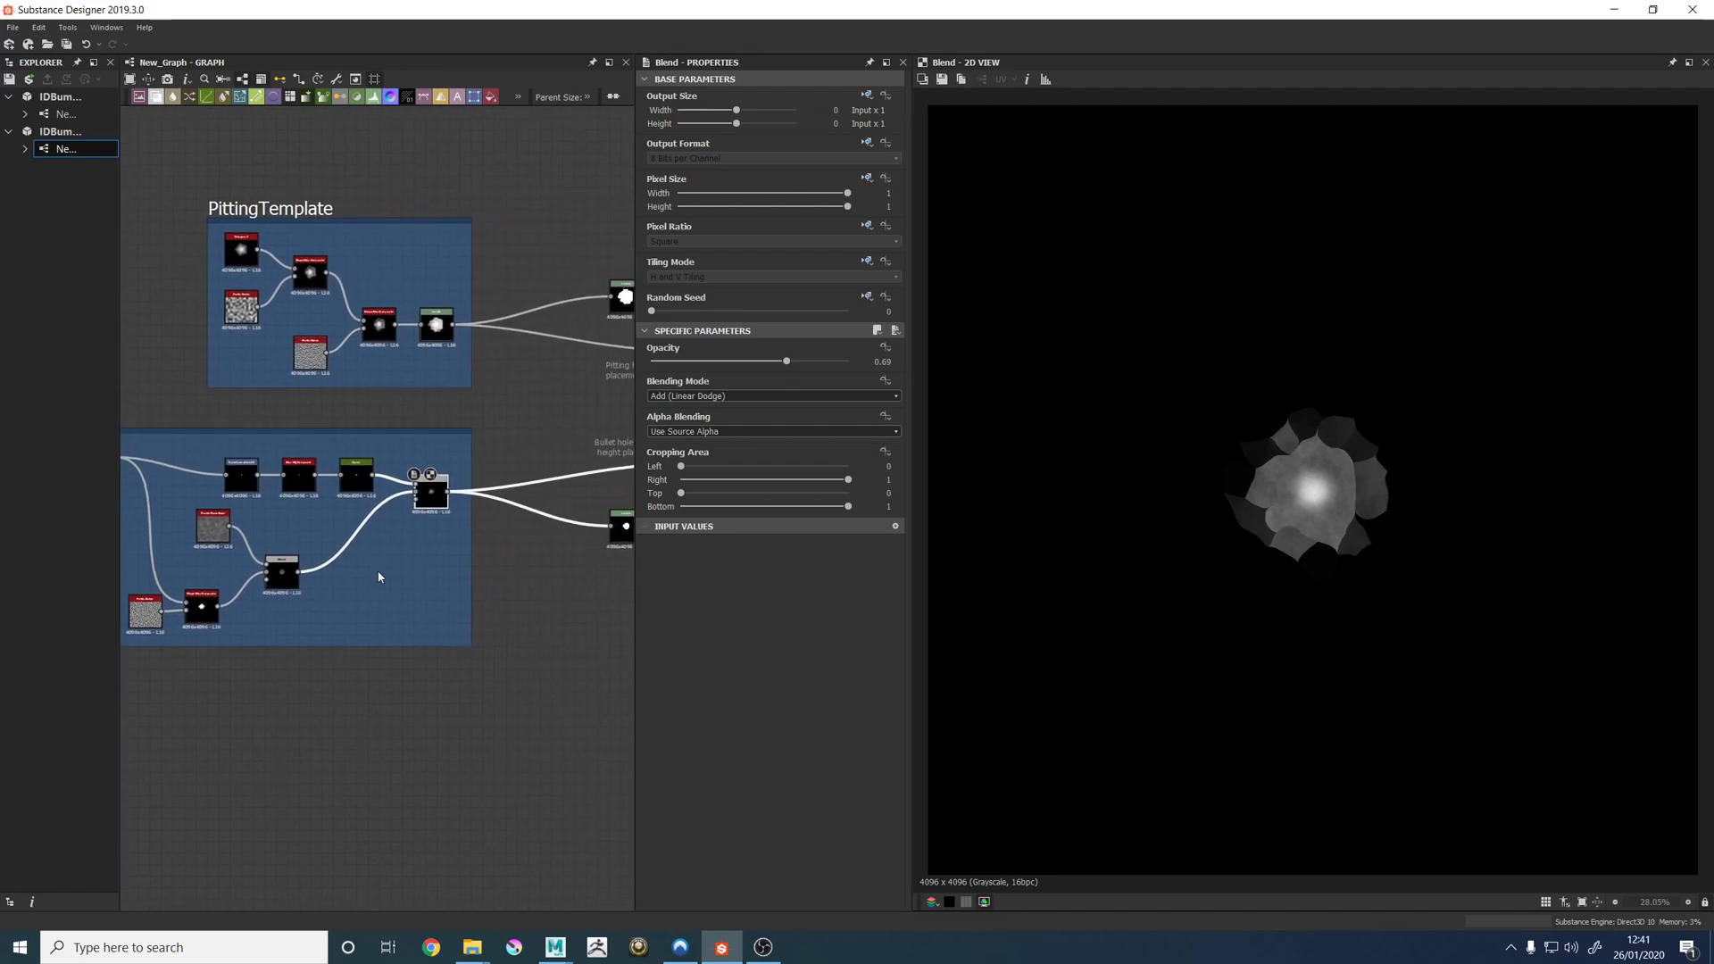
pyautogui.moveTo(494, 571); pyautogui.dragTo(464, 539, button='middle')
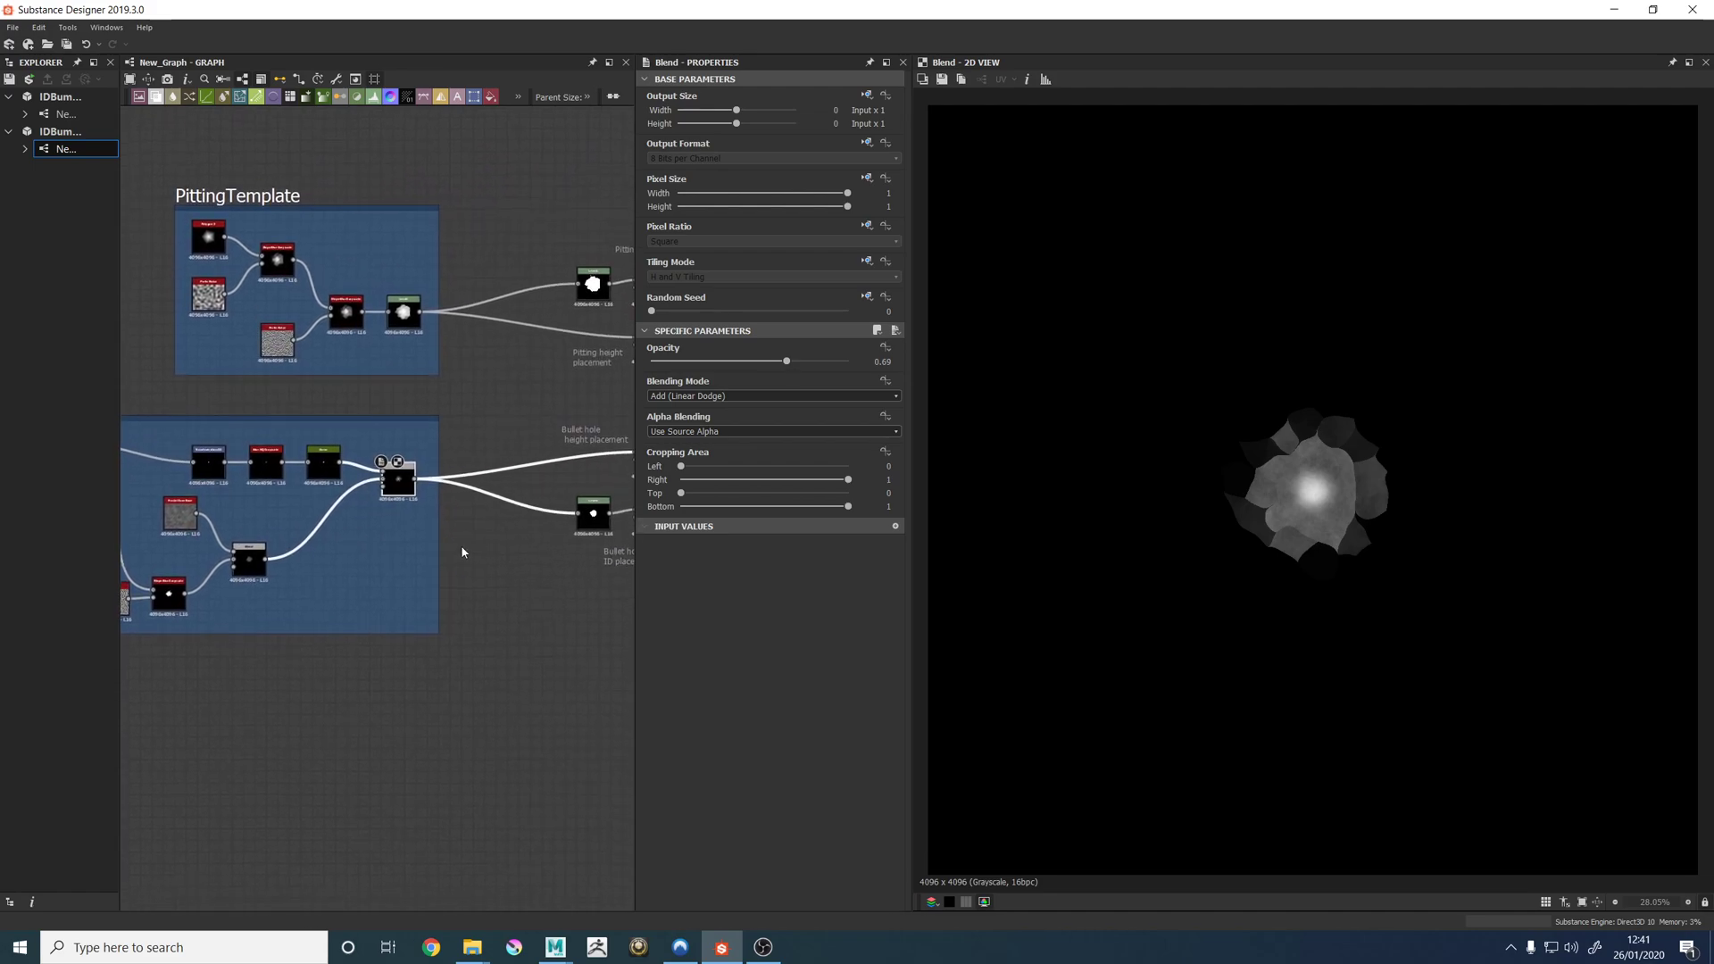
pyautogui.moveTo(585, 559); pyautogui.dragTo(380, 573, button='middle')
pyautogui.doubleClick(506, 483)
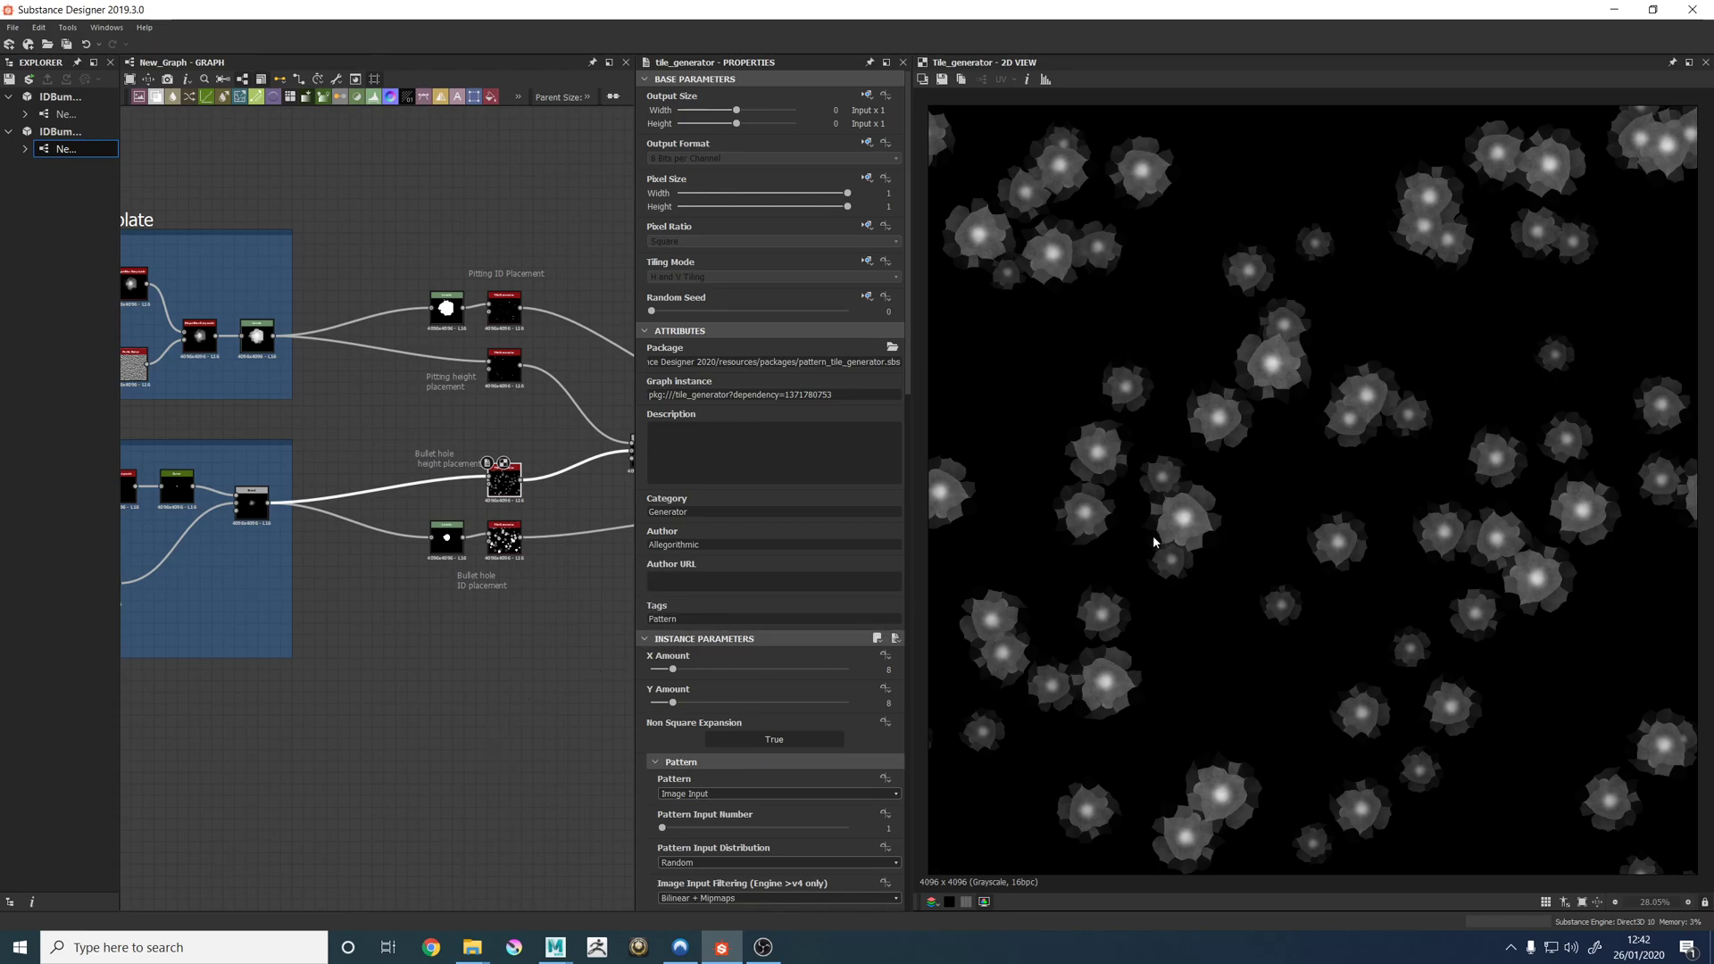
# Inspect the Bullet hole ID placement, Levels and Blend nodes, and nudge the Levels node left.
pyautogui.moveTo(584, 589); pyautogui.dragTo(544, 549, button='middle')
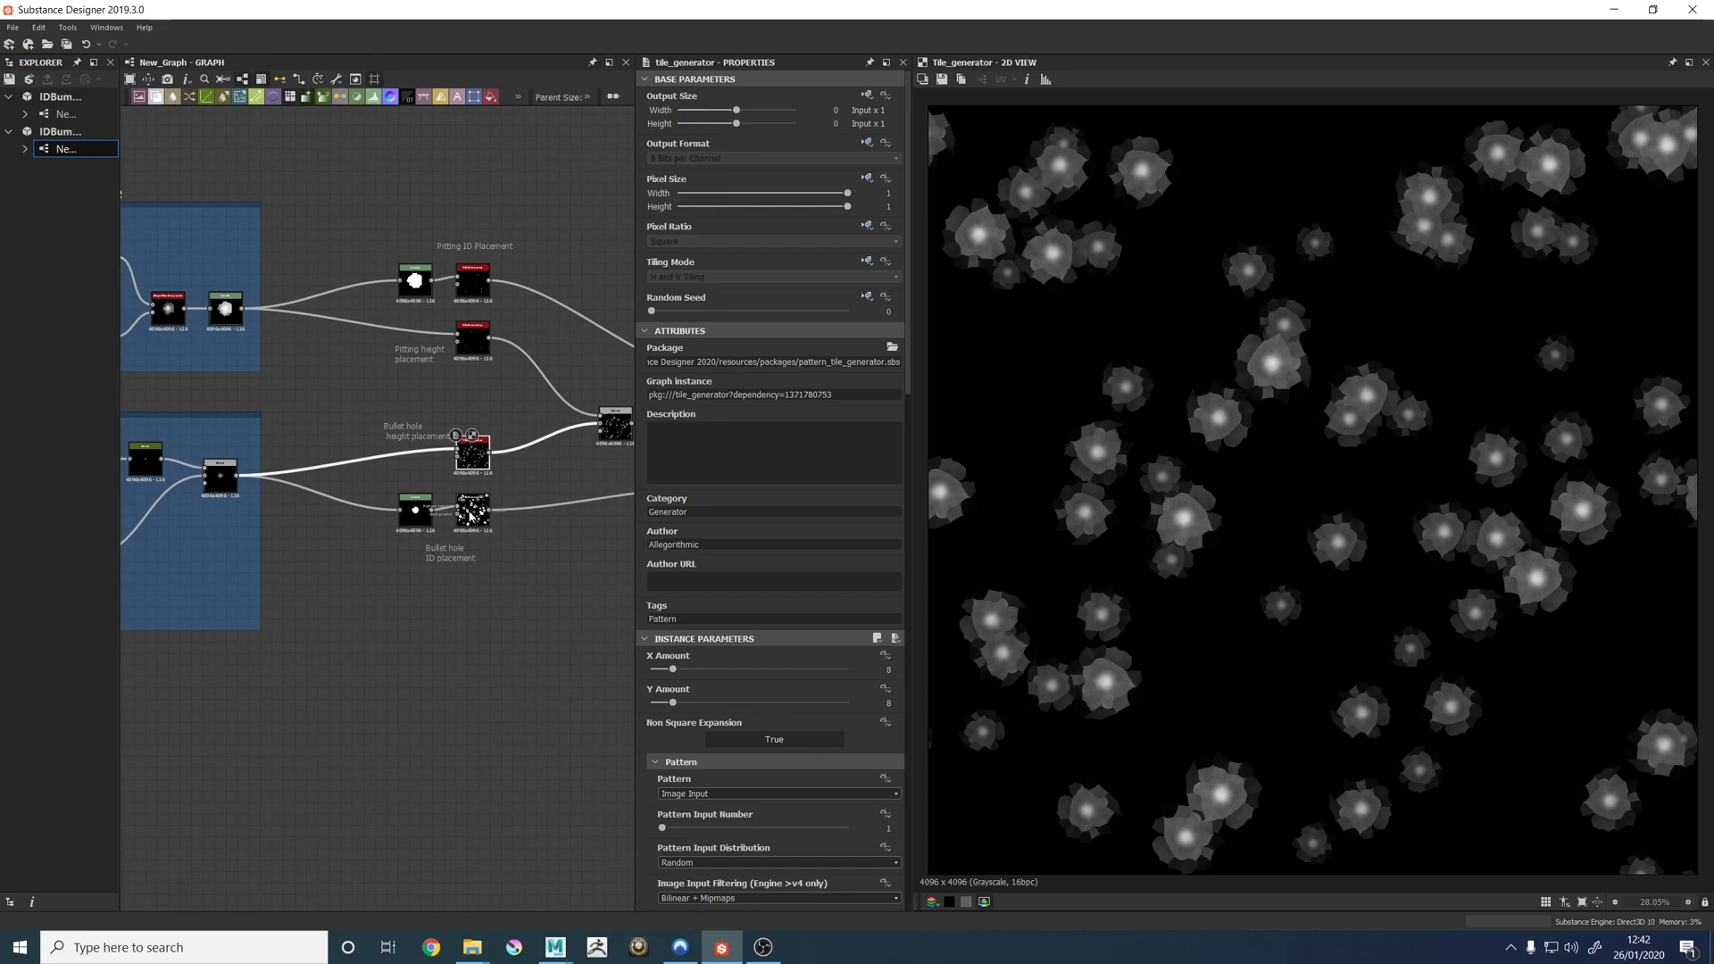
pyautogui.click(470, 508)
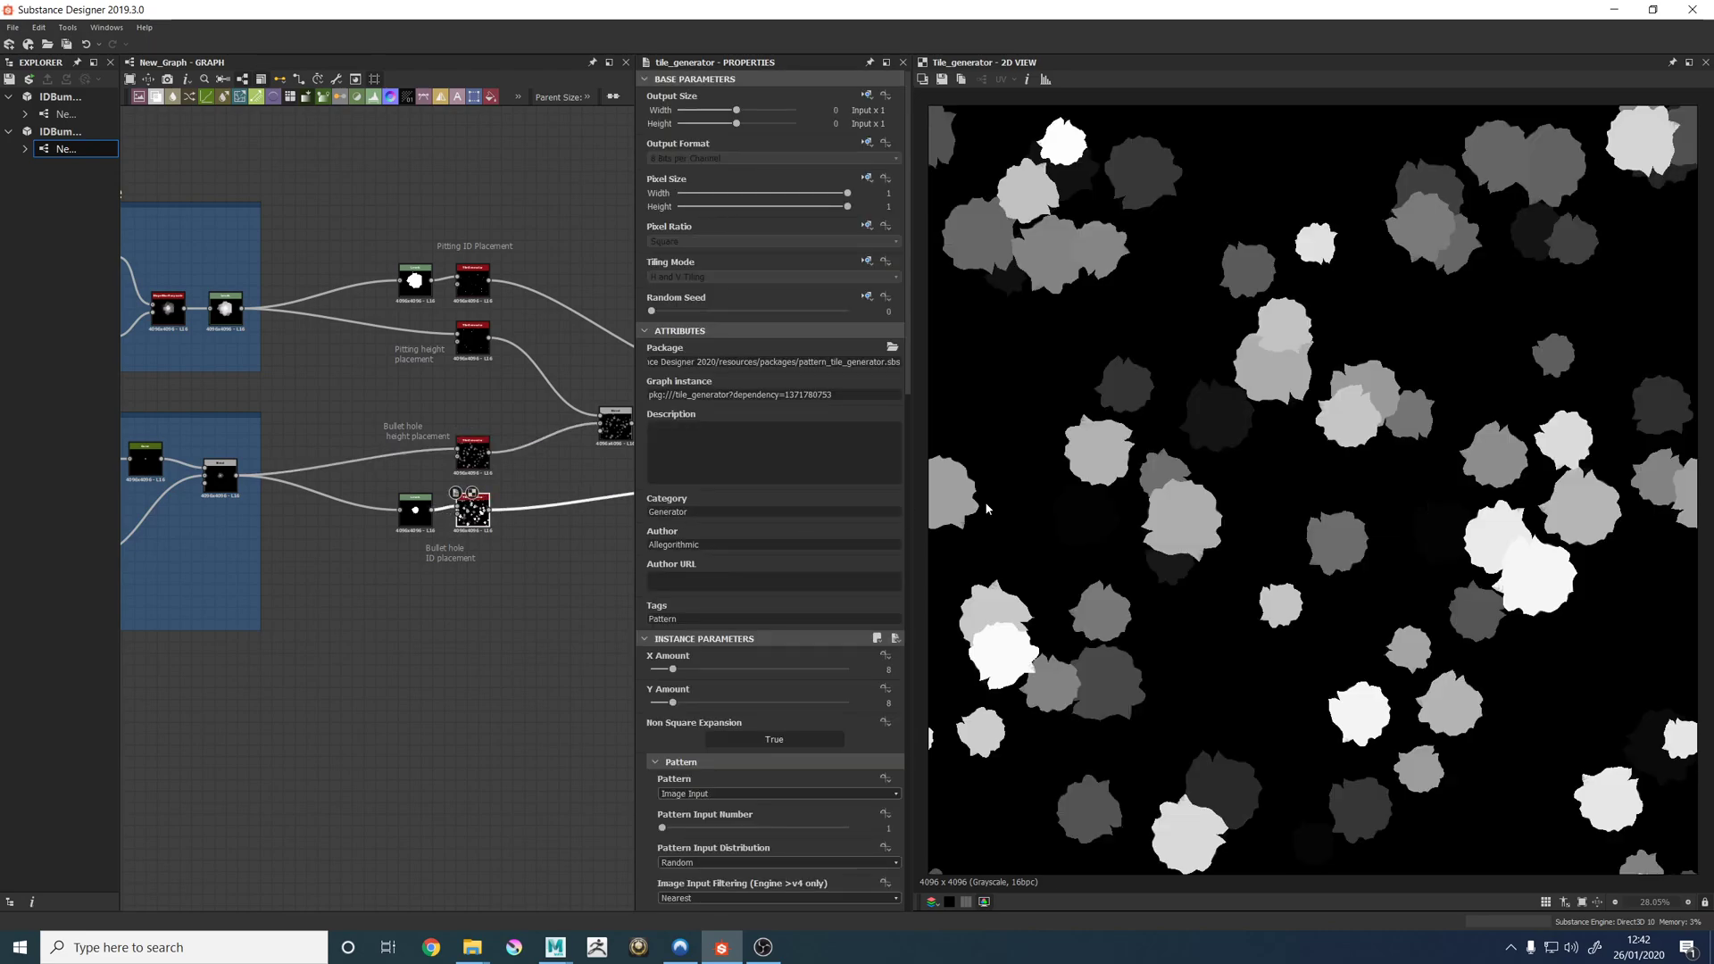
pyautogui.click(415, 511)
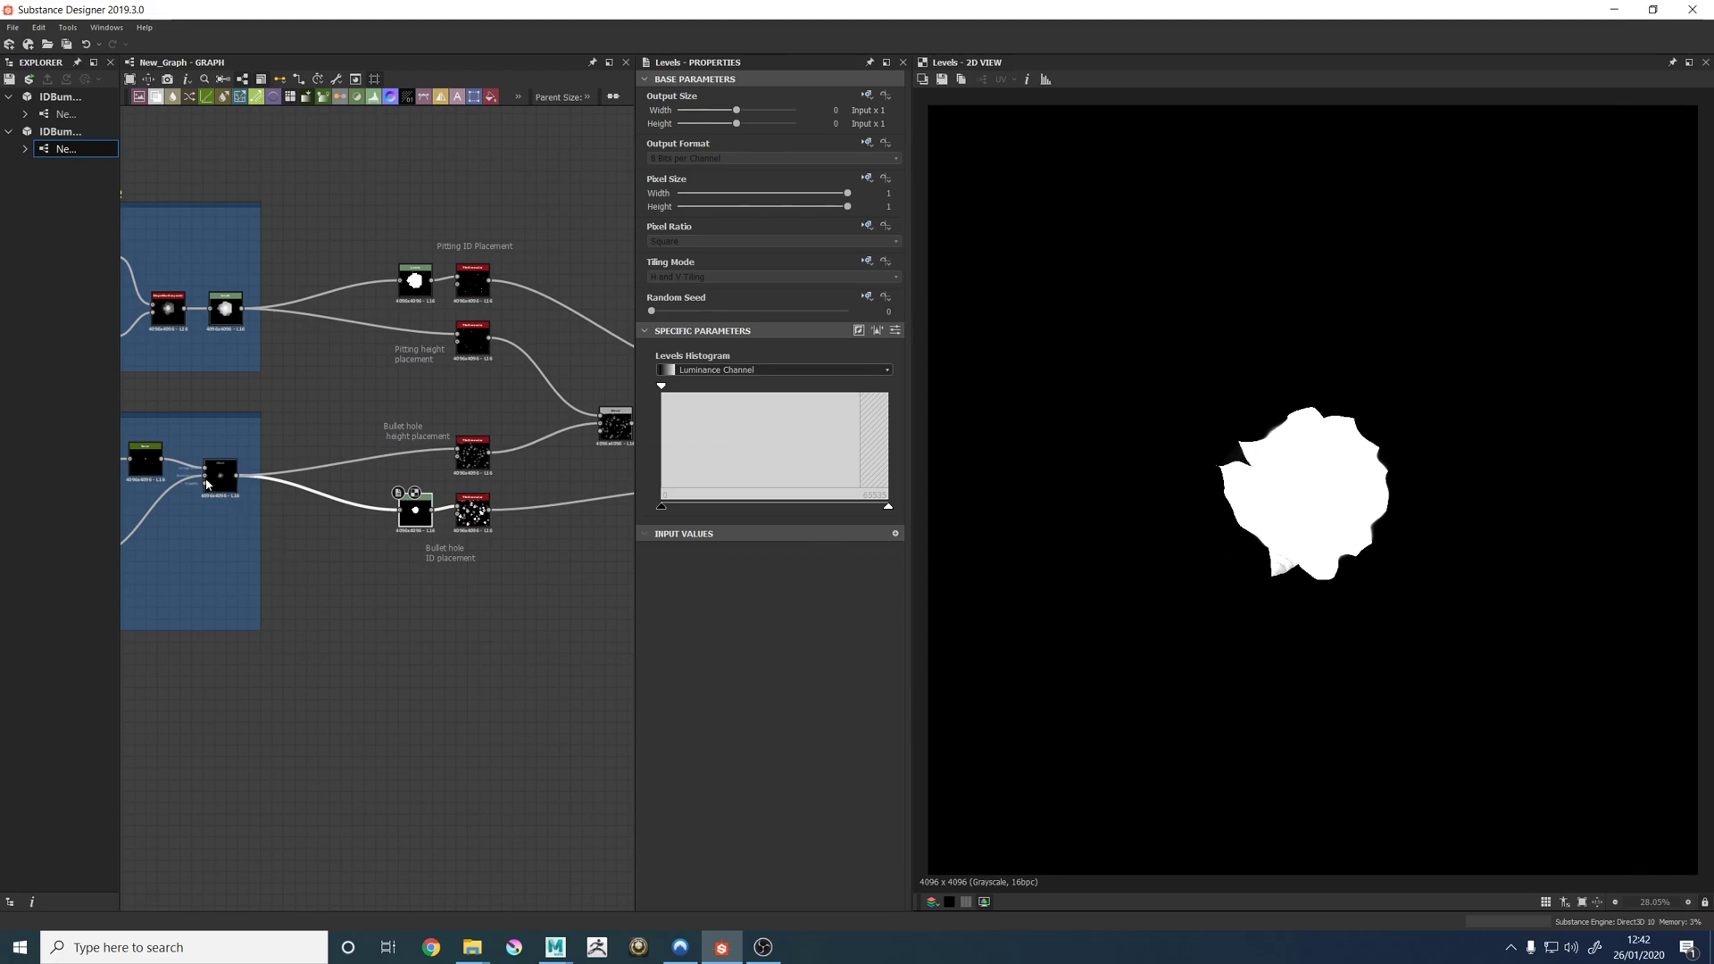
pyautogui.click(225, 473)
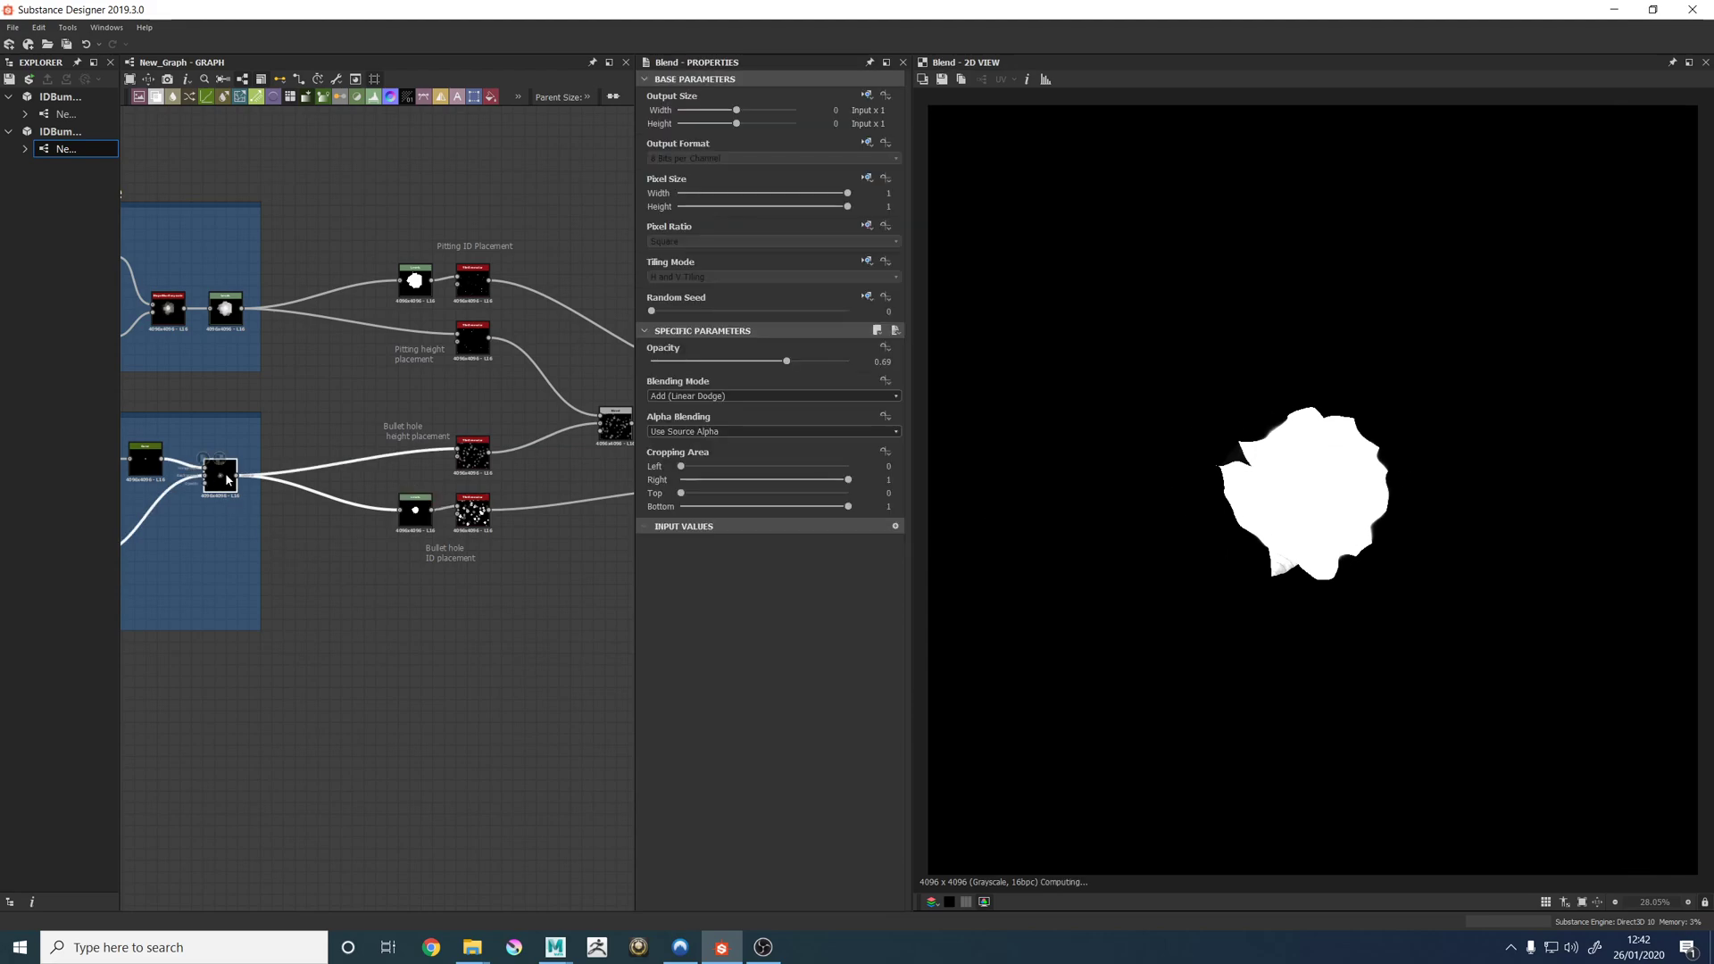
pyautogui.click(407, 515)
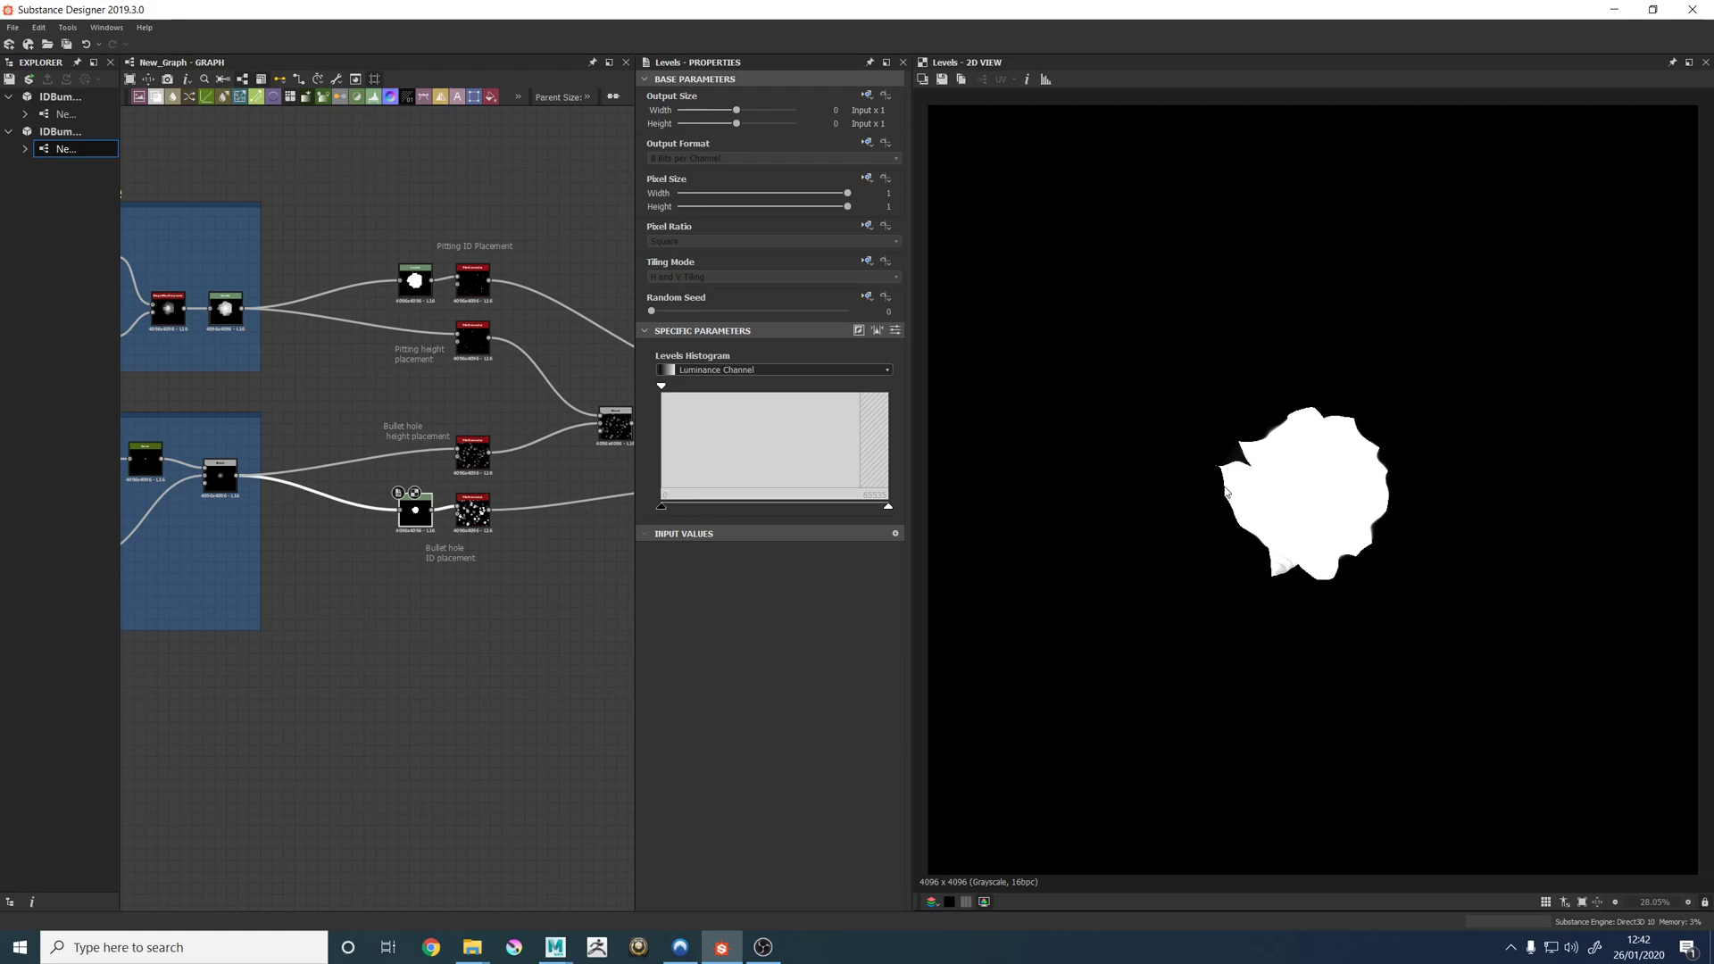
pyautogui.scroll(5, 1304, 541)
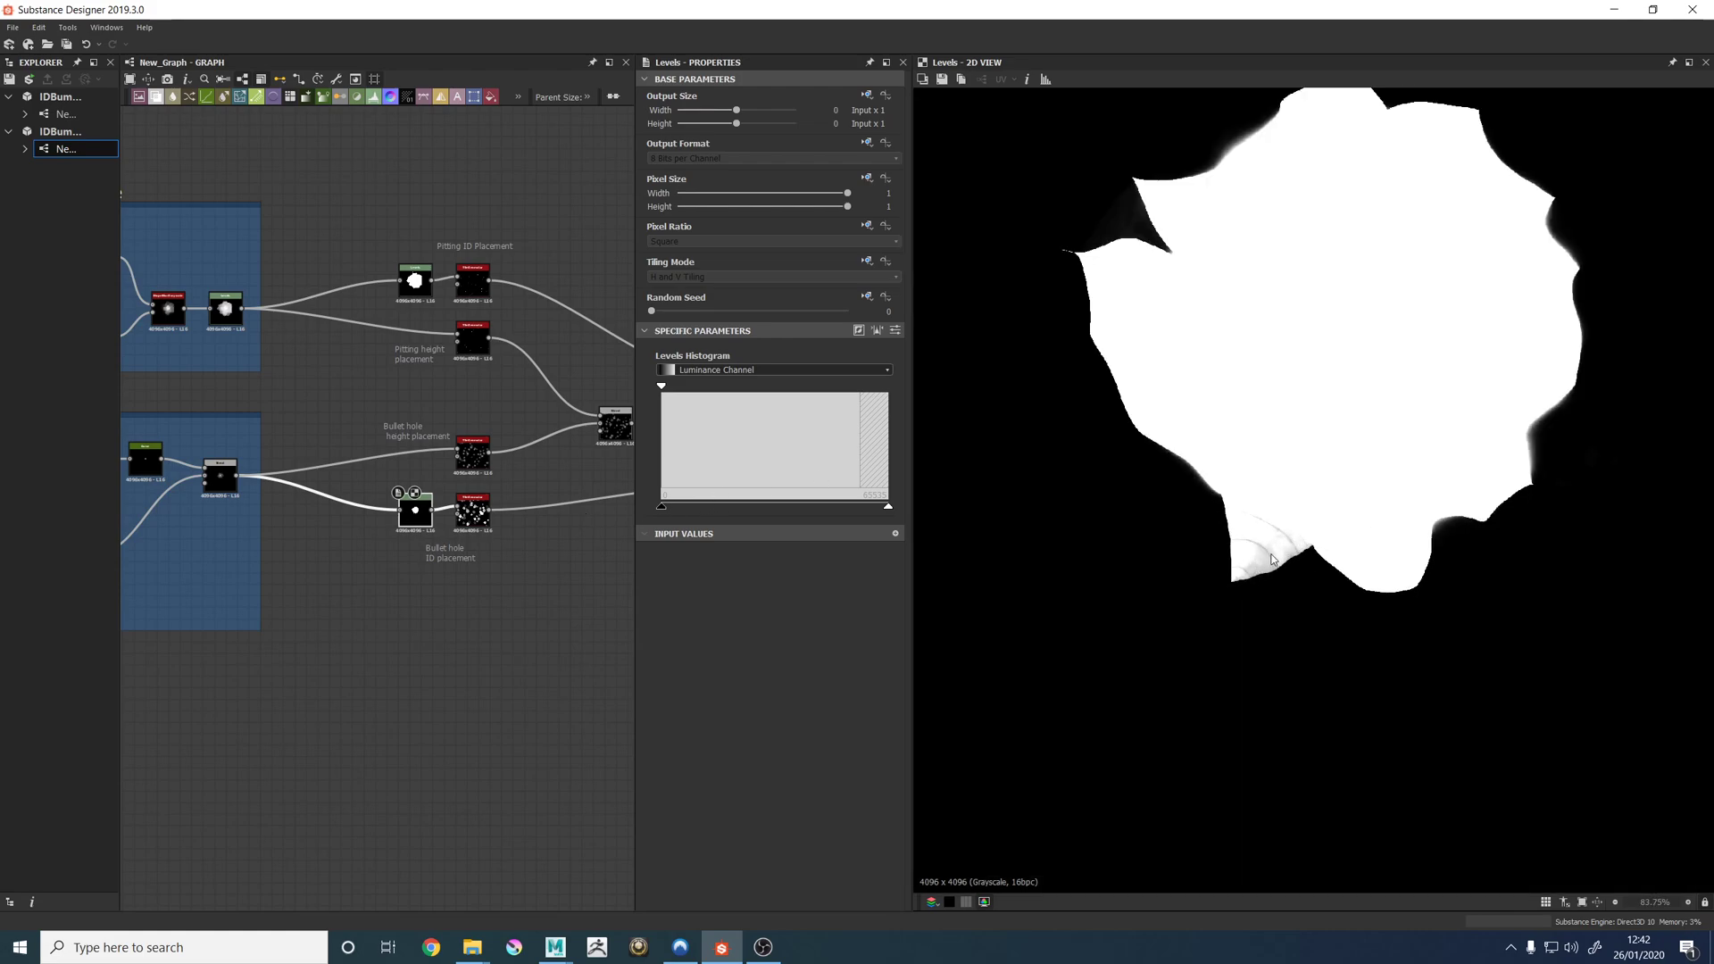
pyautogui.moveTo(415, 511); pyautogui.dragTo(381, 511)
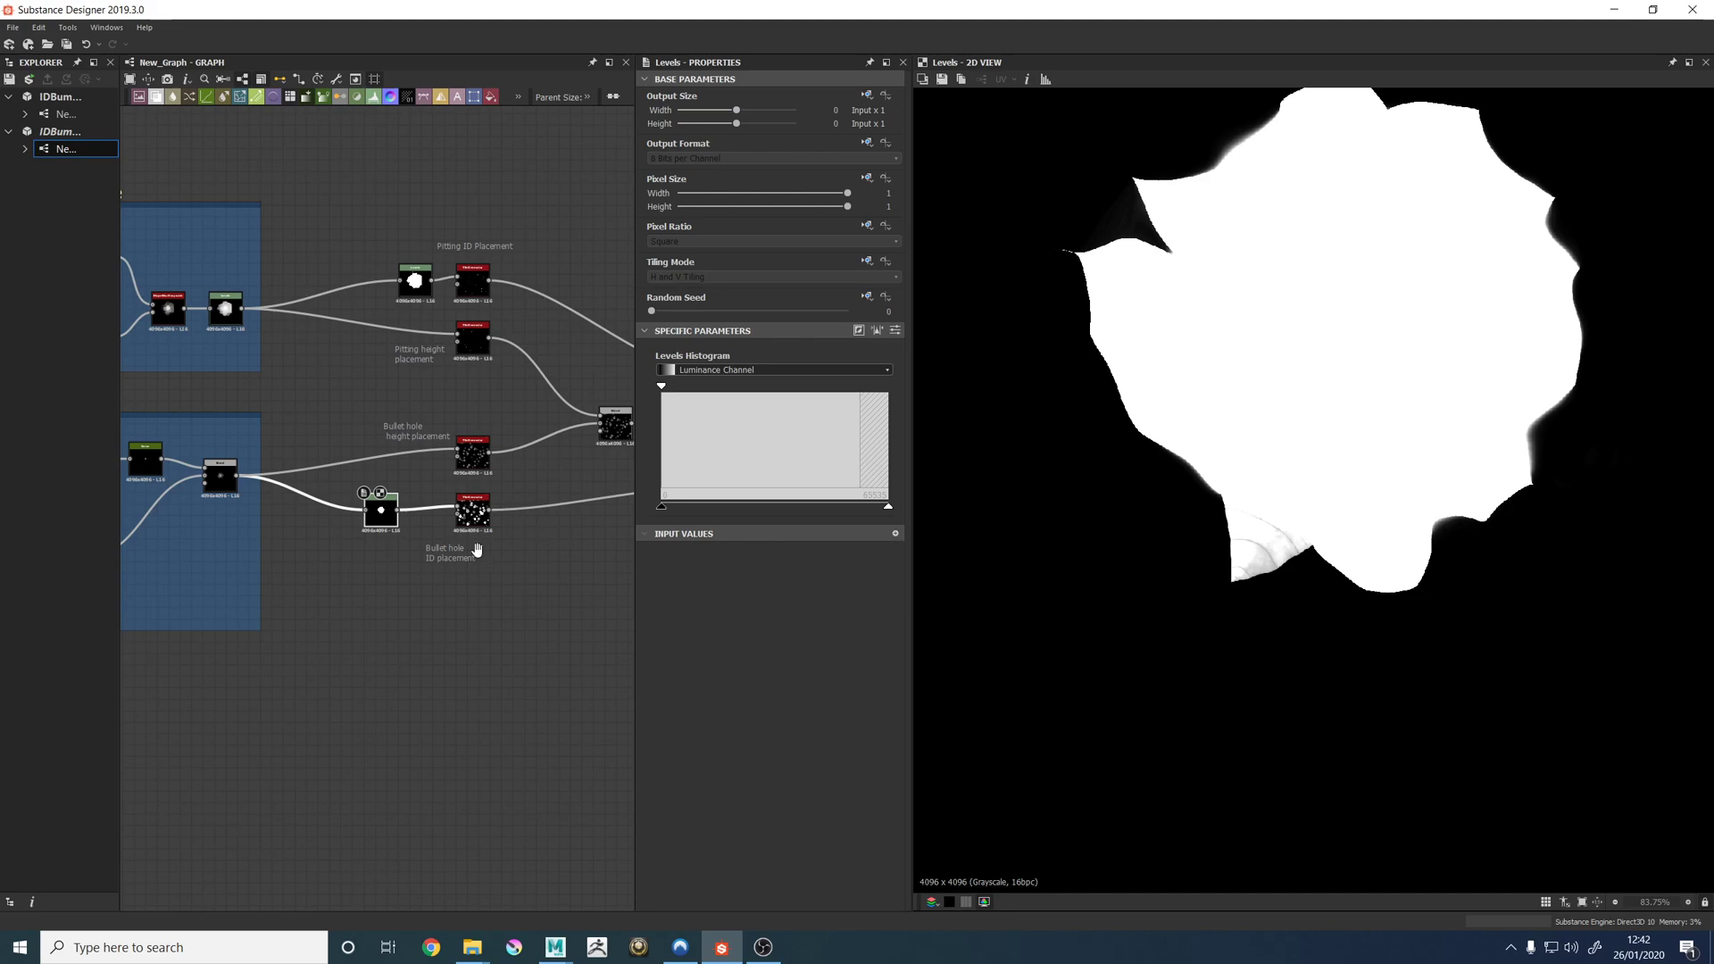
# Compare the Bullet hole ID placement output with the pitting Levels mask and pitting placement generators.
pyautogui.doubleClick(473, 513)
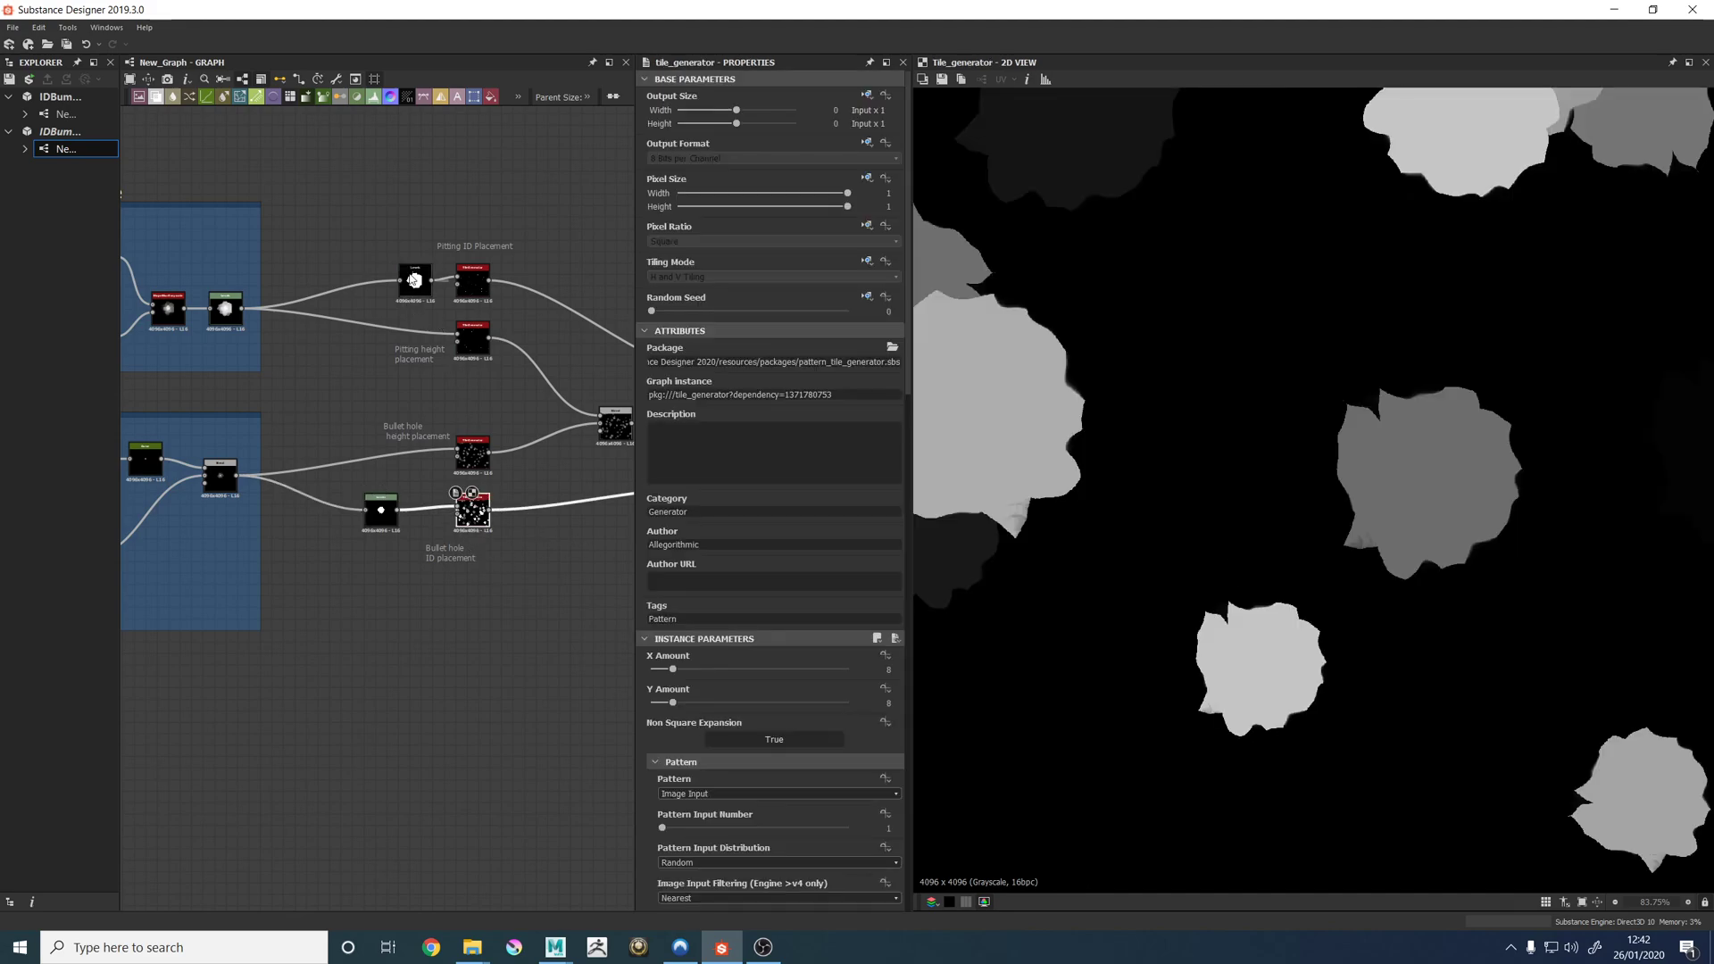
pyautogui.doubleClick(415, 282)
pyautogui.scroll(-4, 1490, 564)
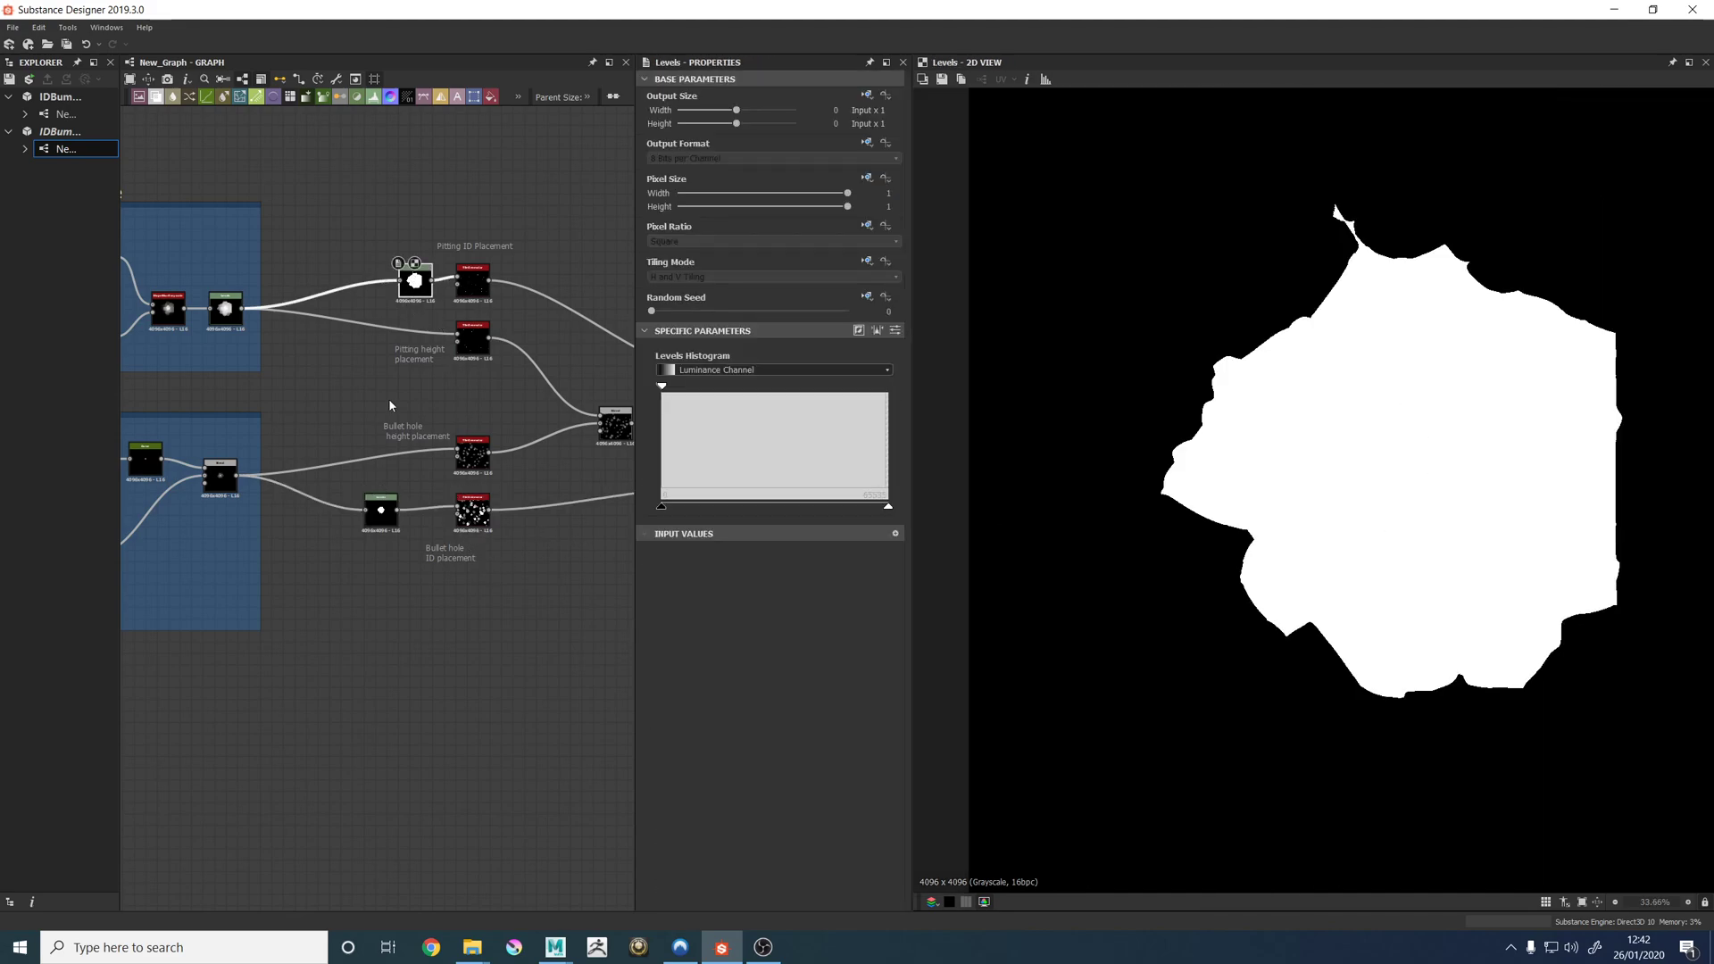
pyautogui.moveTo(358, 394); pyautogui.dragTo(367, 466, button='middle')
pyautogui.doubleClick(481, 355)
pyautogui.doubleClick(480, 412)
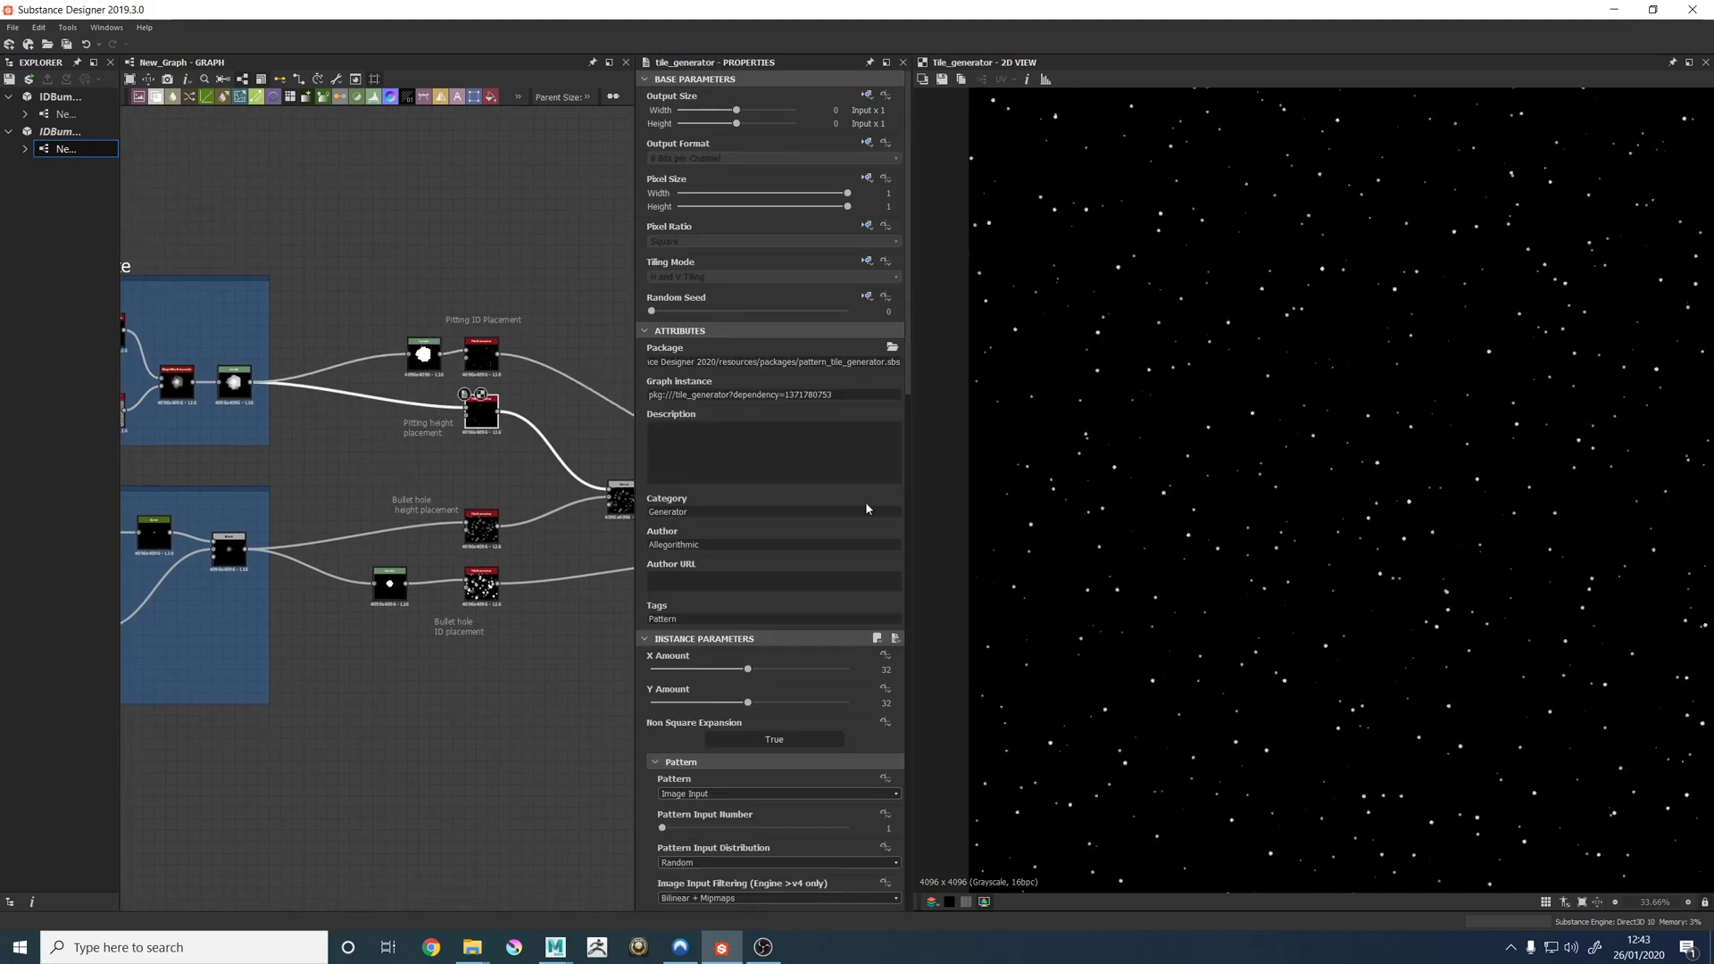
pyautogui.scroll(10, 1526, 458)
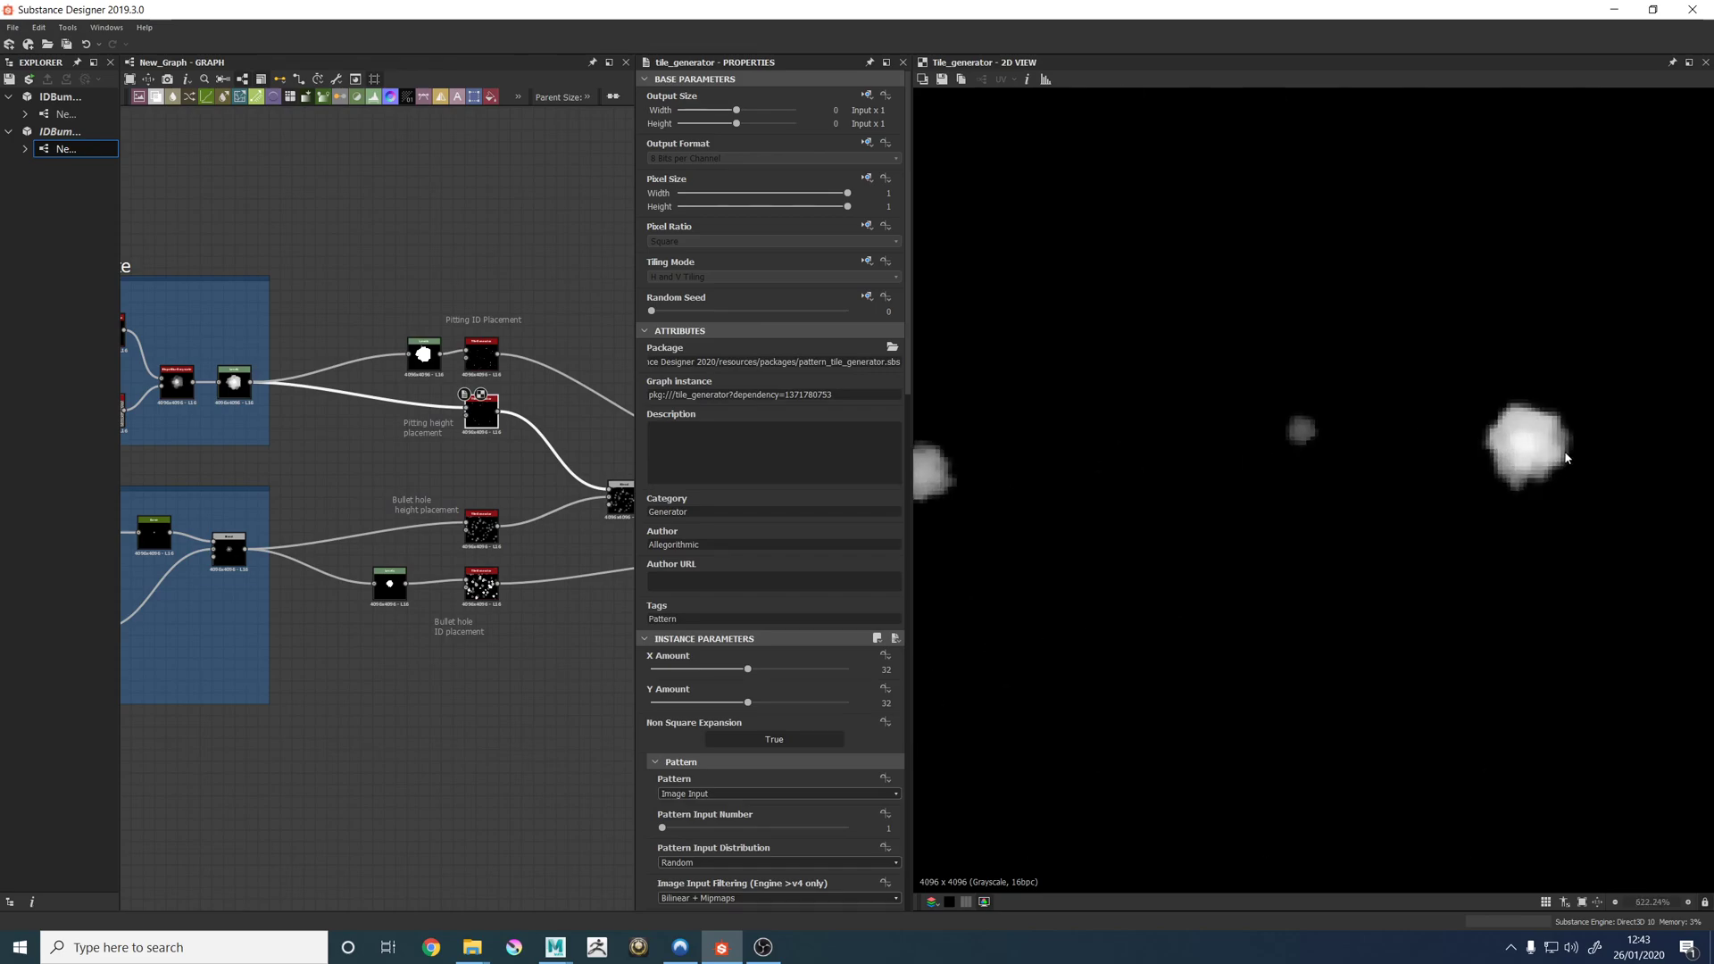
pyautogui.scroll(-6, 1547, 448)
pyautogui.doubleClick(234, 382)
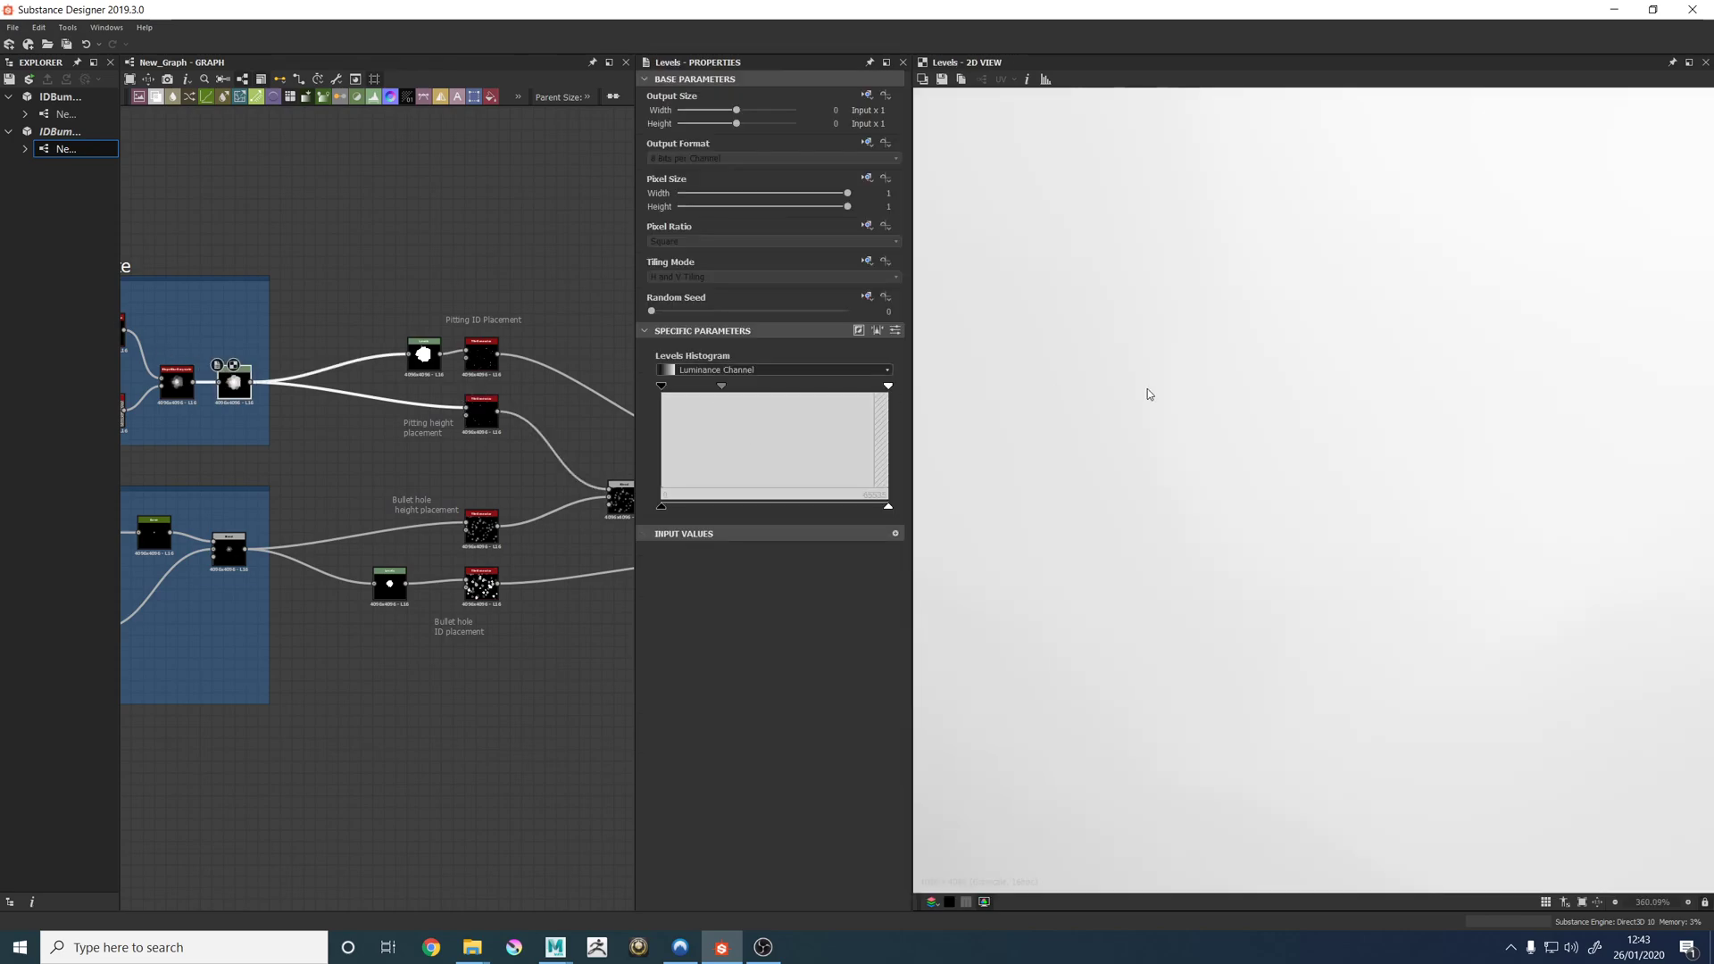
pyautogui.press('f')
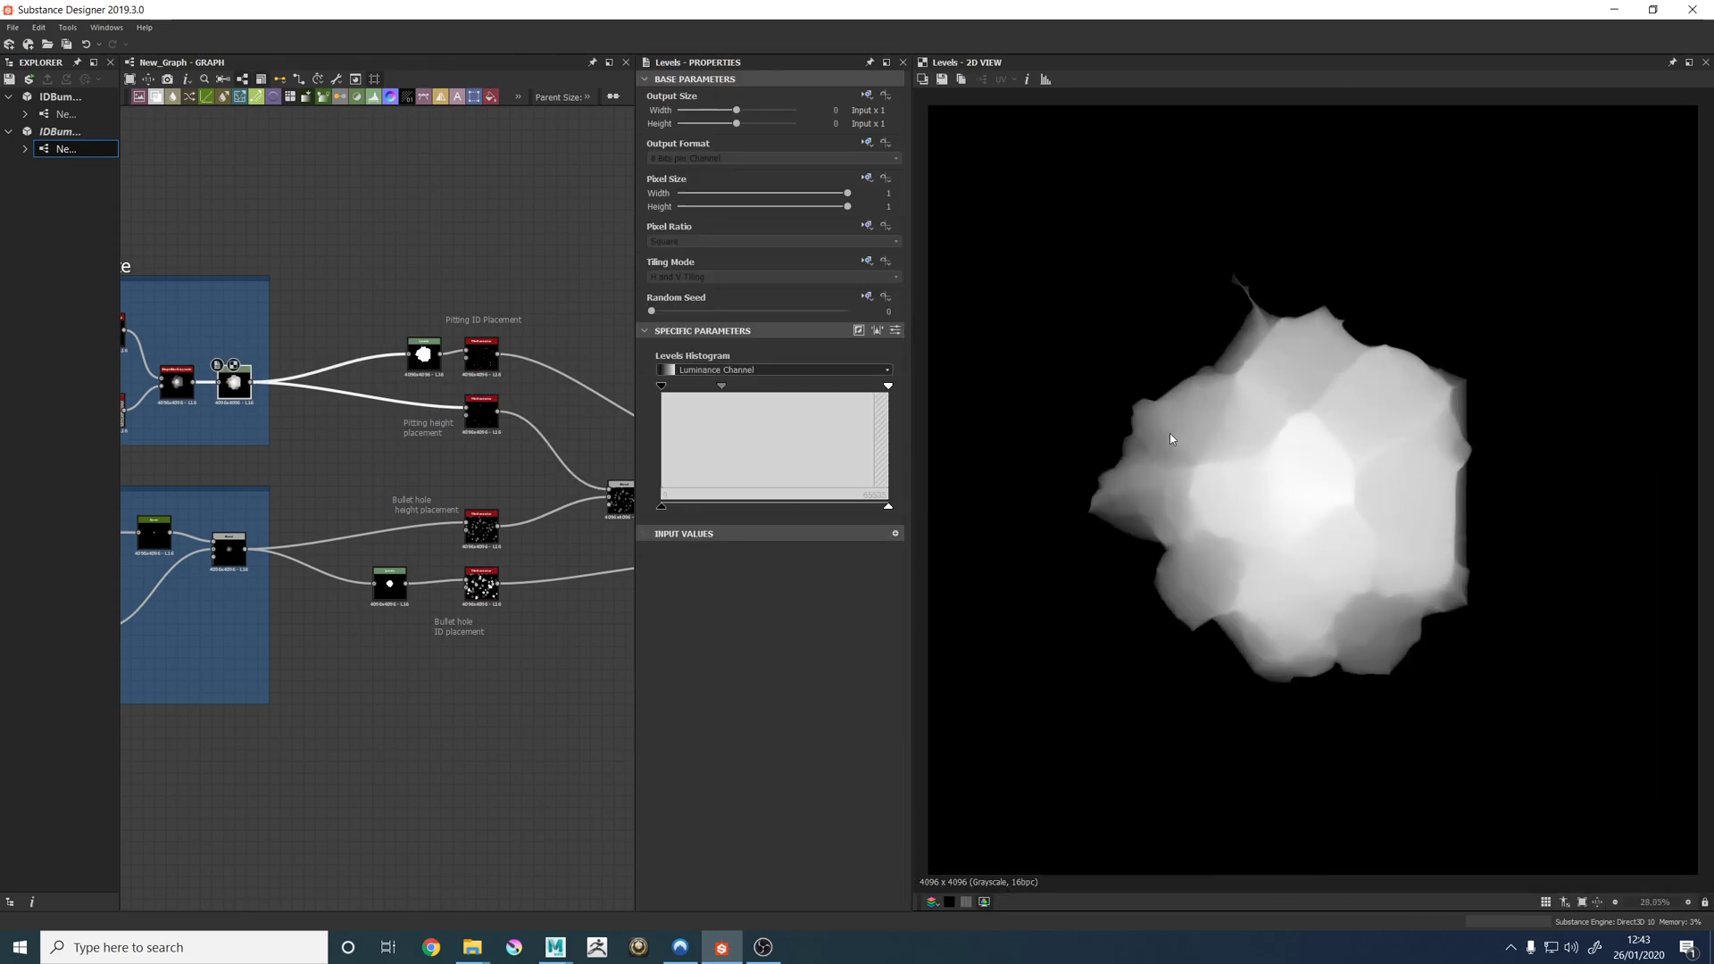
# Cycle through the Pitting ID placement, Levels and Pitting height placement outputs, ending on height placement.
pyautogui.doubleClick(481, 411)
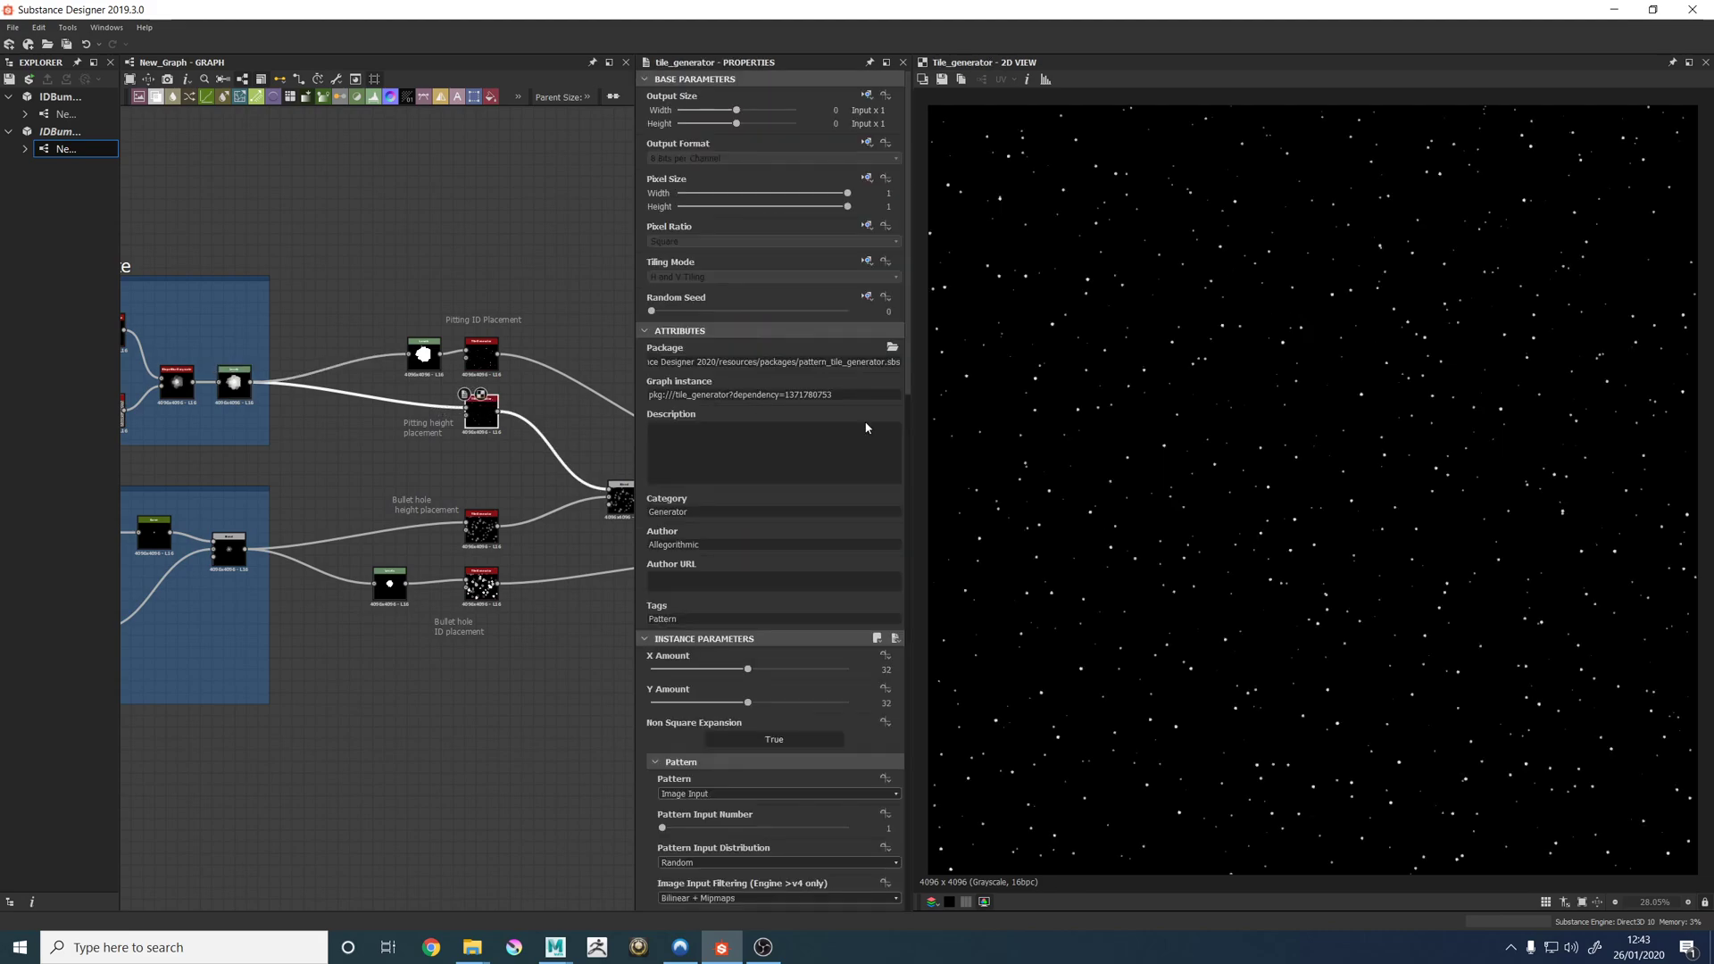
pyautogui.scroll(5, 1320, 488)
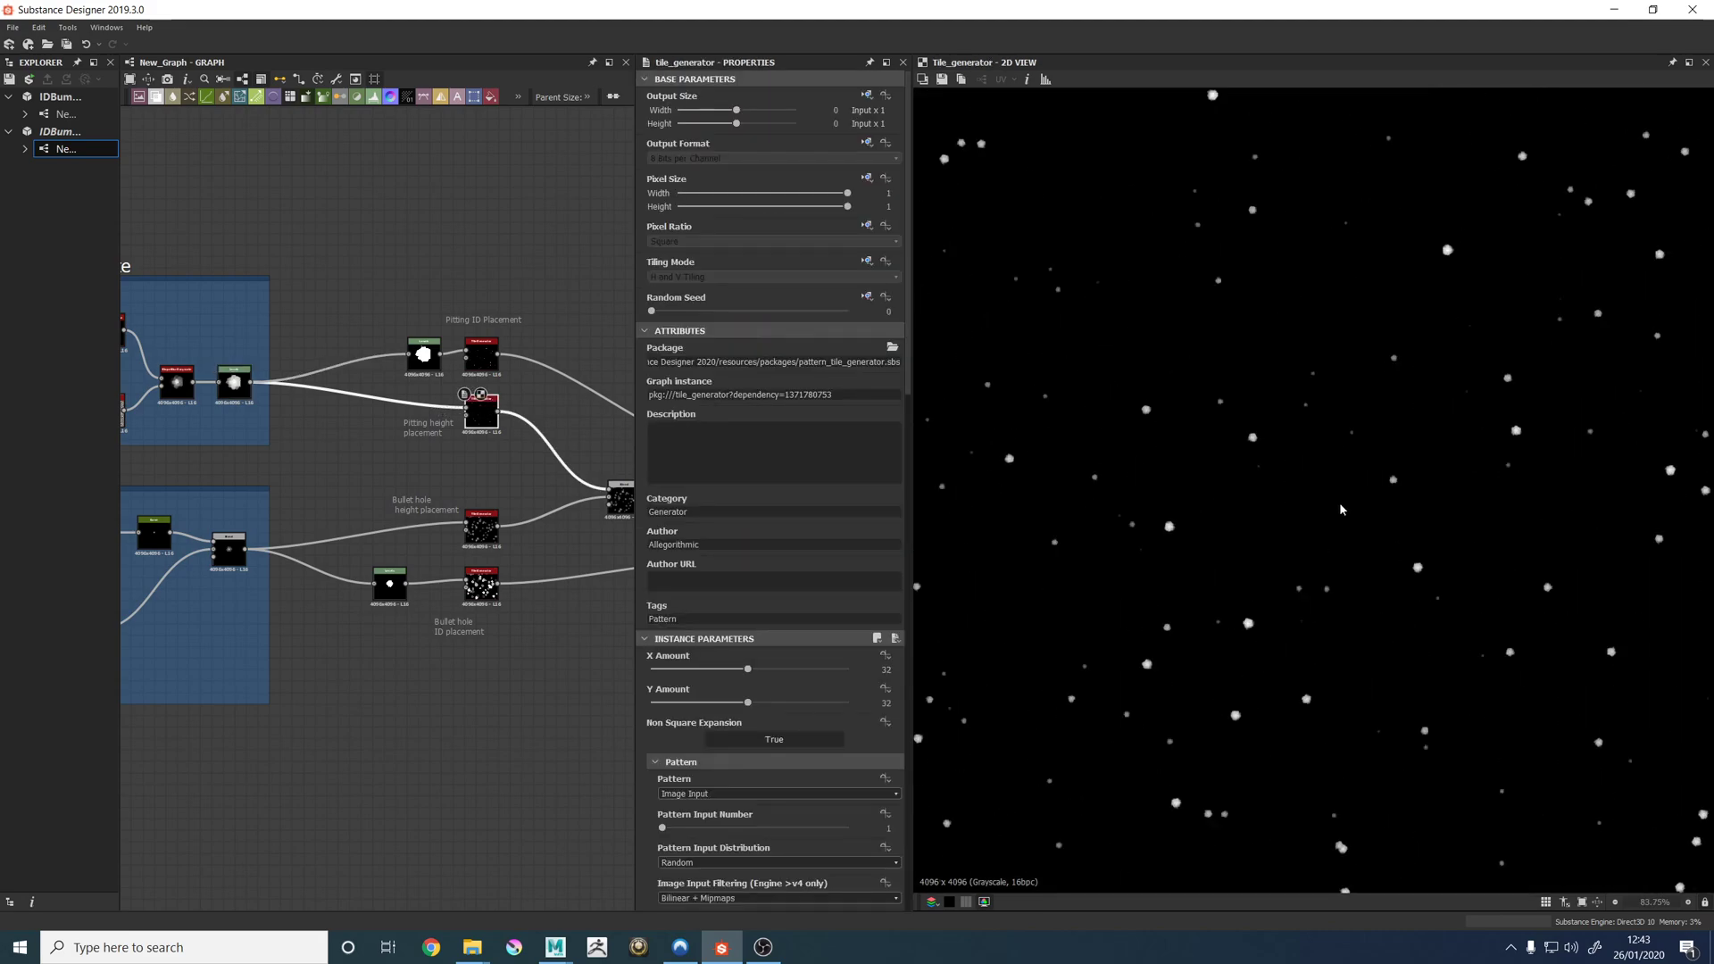
pyautogui.doubleClick(481, 354)
pyautogui.doubleClick(419, 357)
pyautogui.scroll(-5, 1243, 548)
pyautogui.scroll(2, 1357, 473)
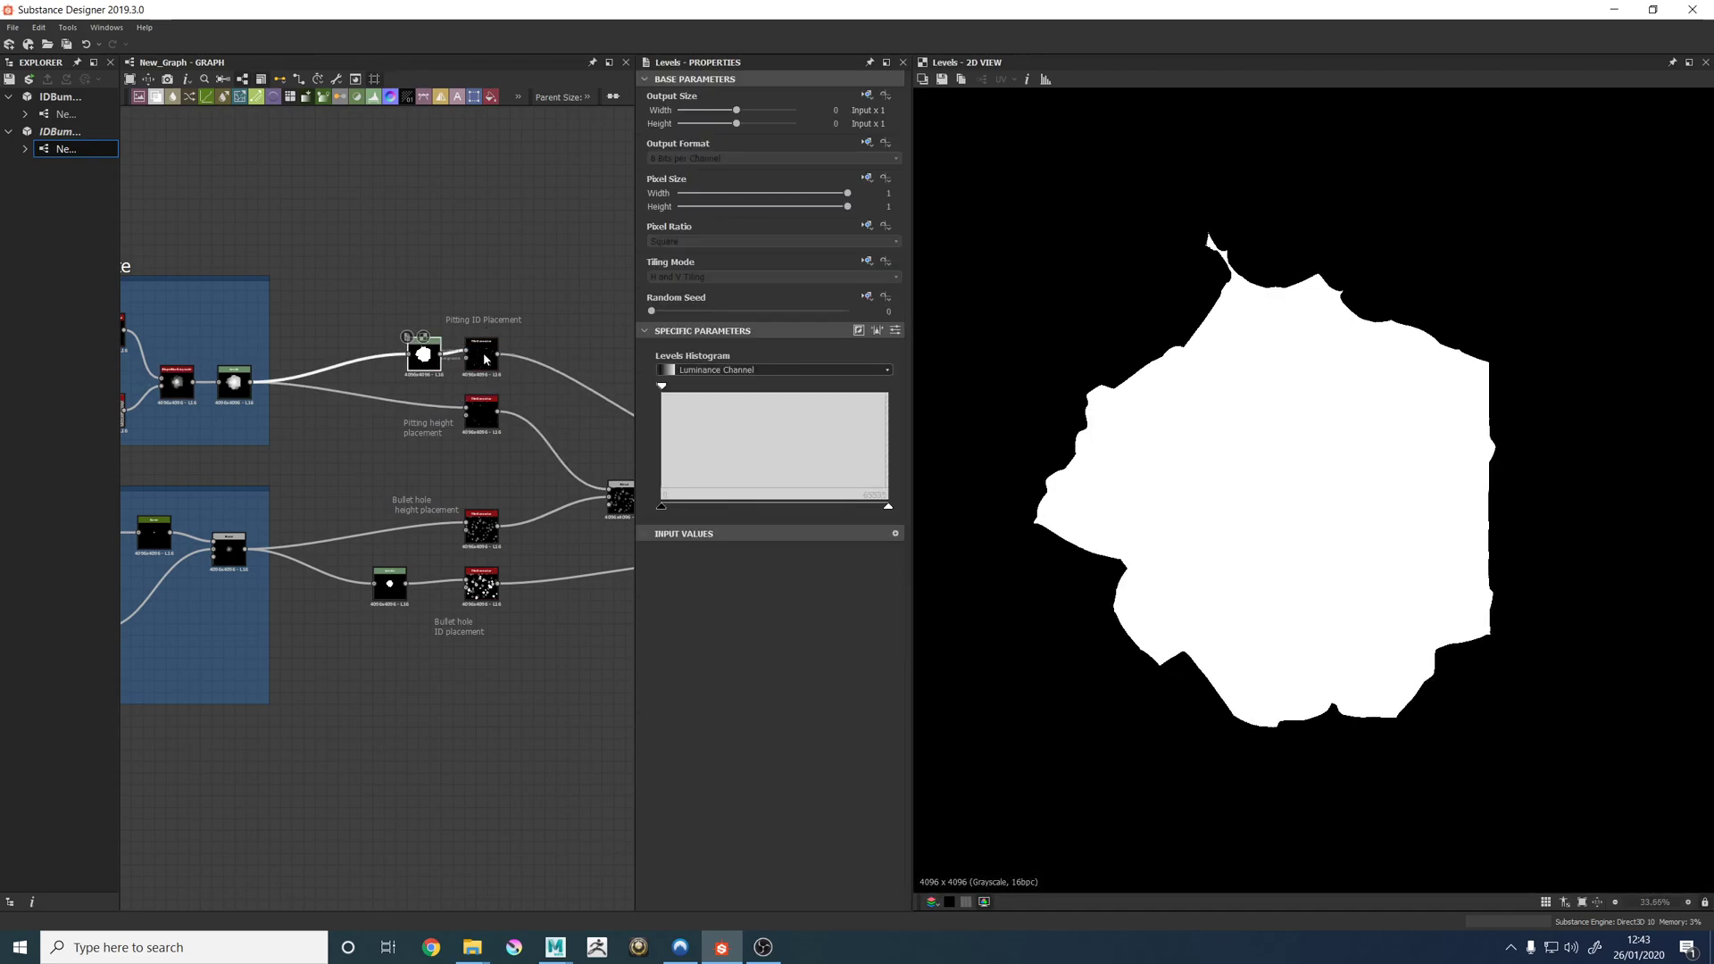
pyautogui.click(485, 358)
pyautogui.doubleClick(483, 357)
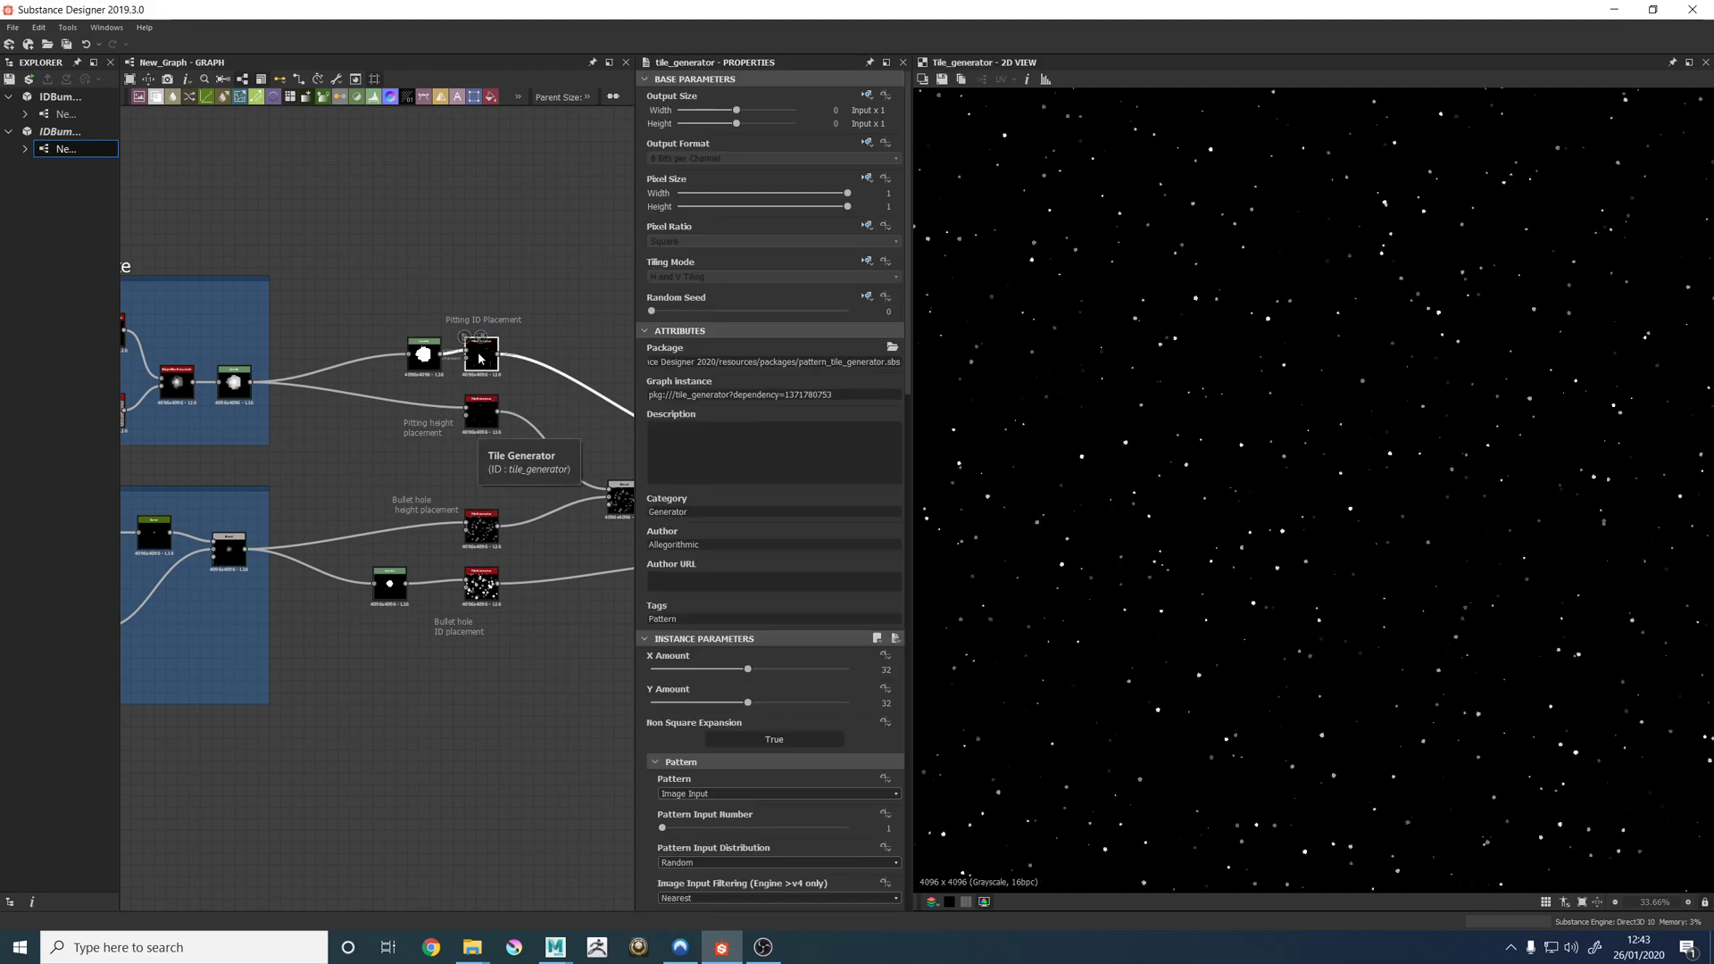
pyautogui.click(439, 382)
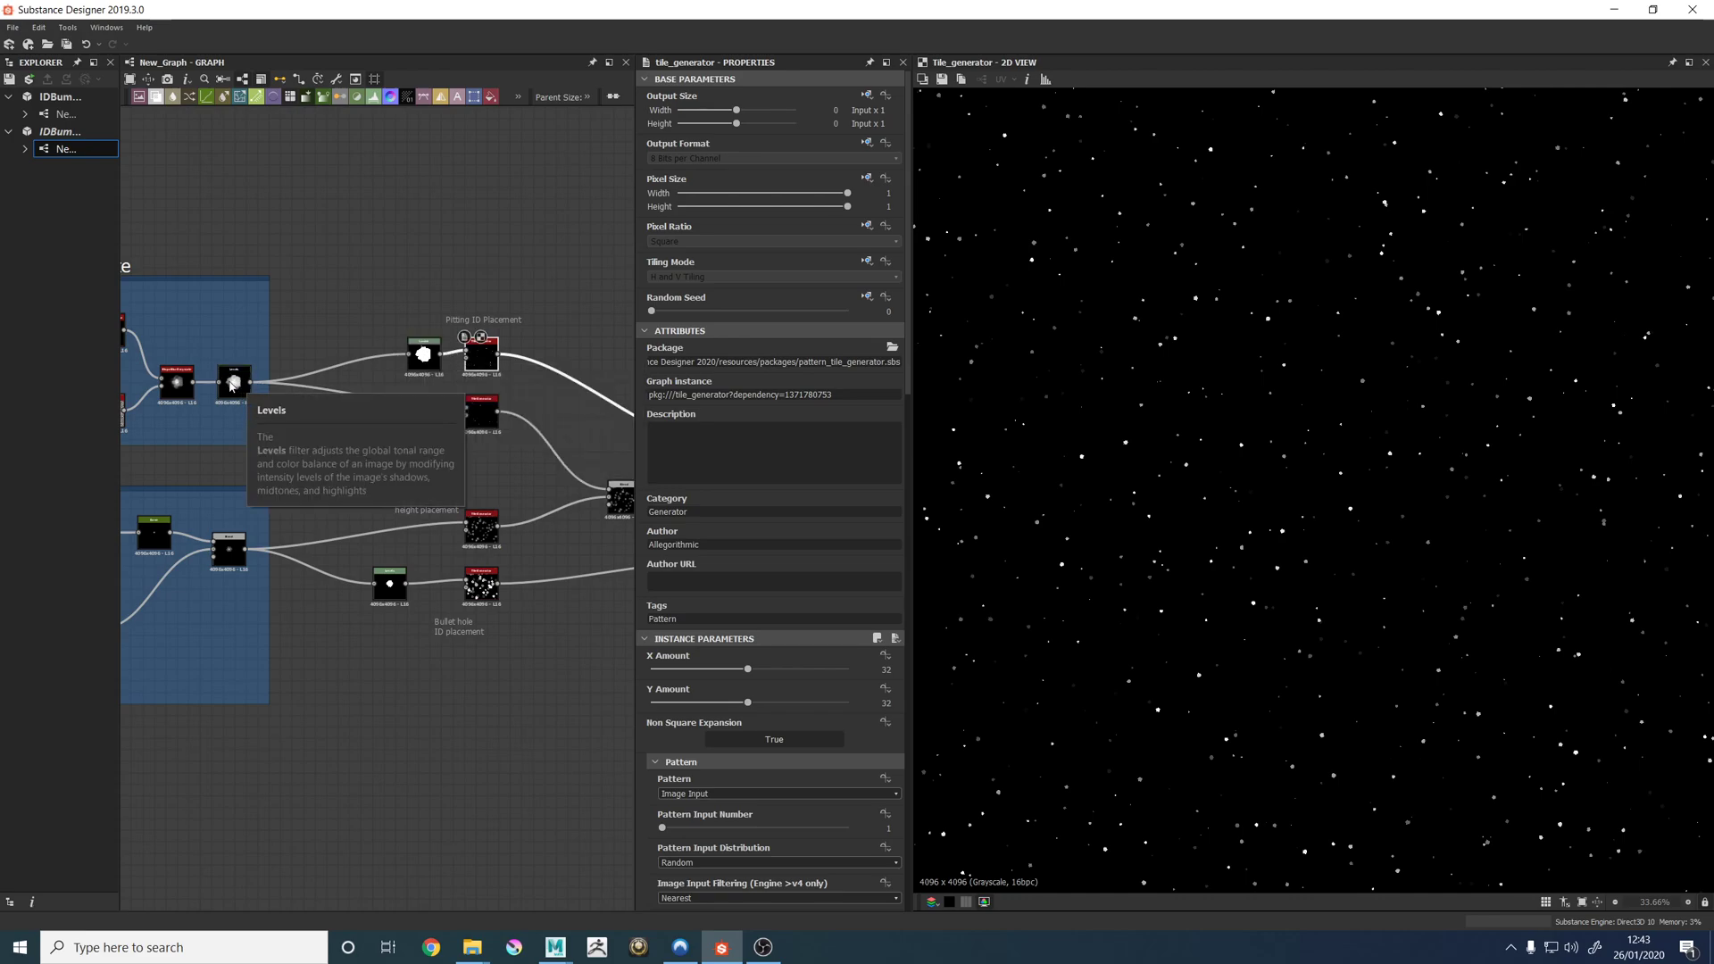
pyautogui.click(486, 419)
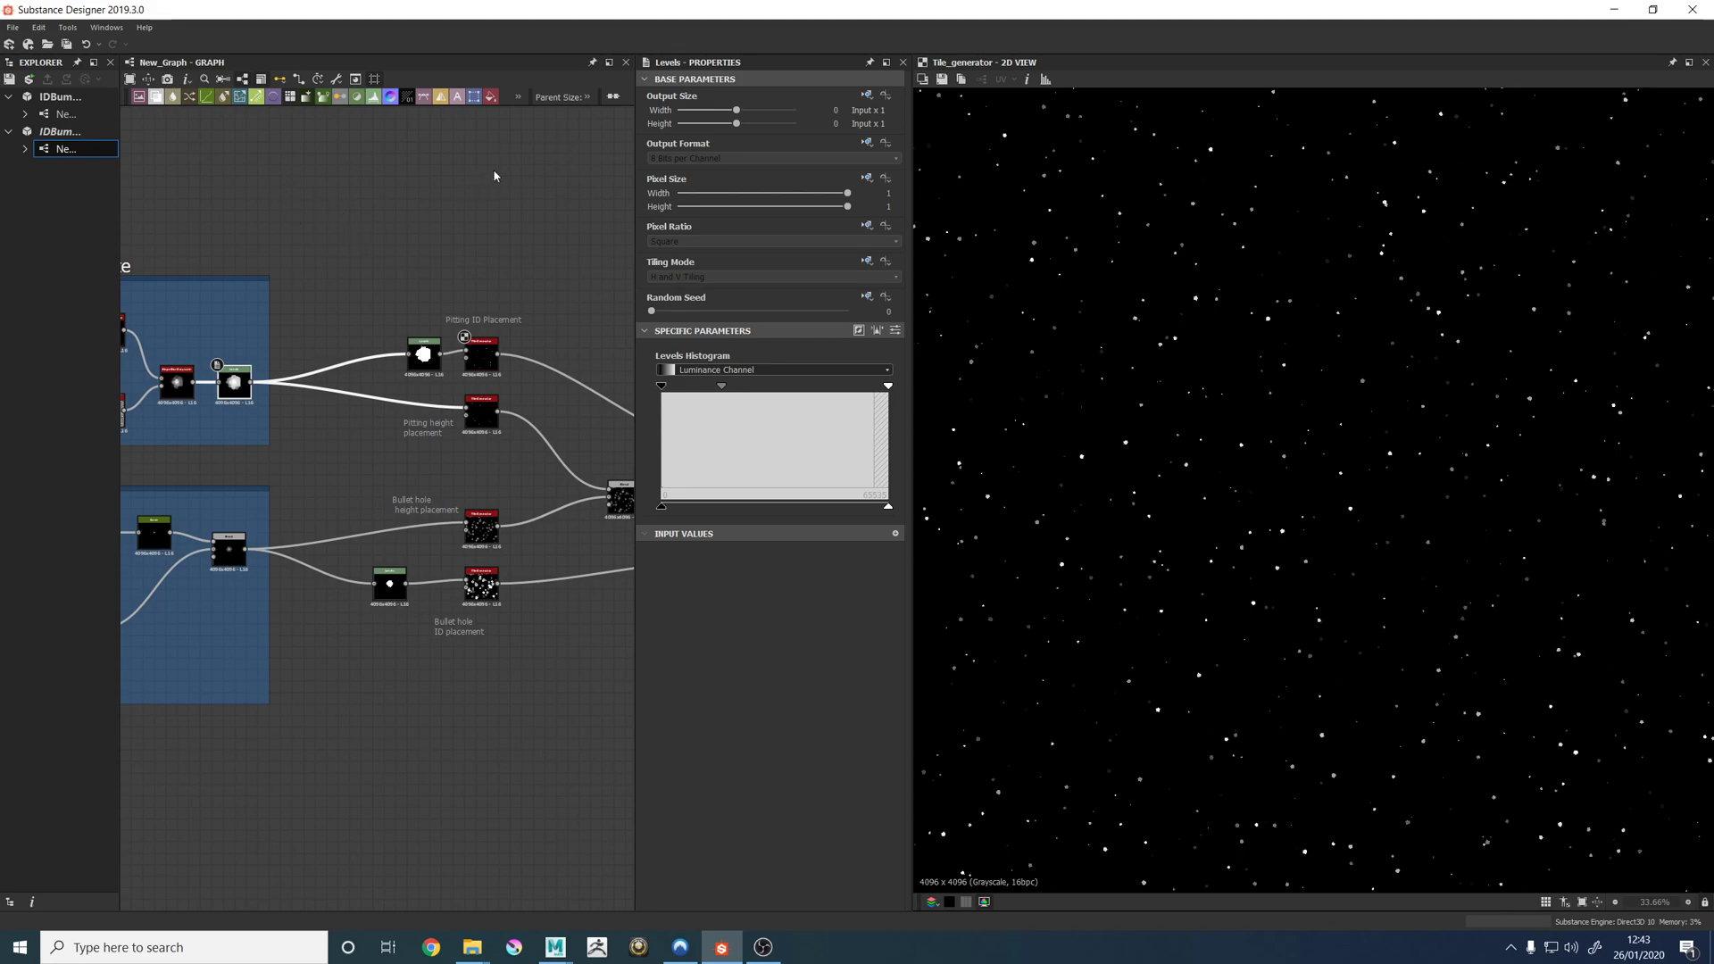
pyautogui.click(482, 411)
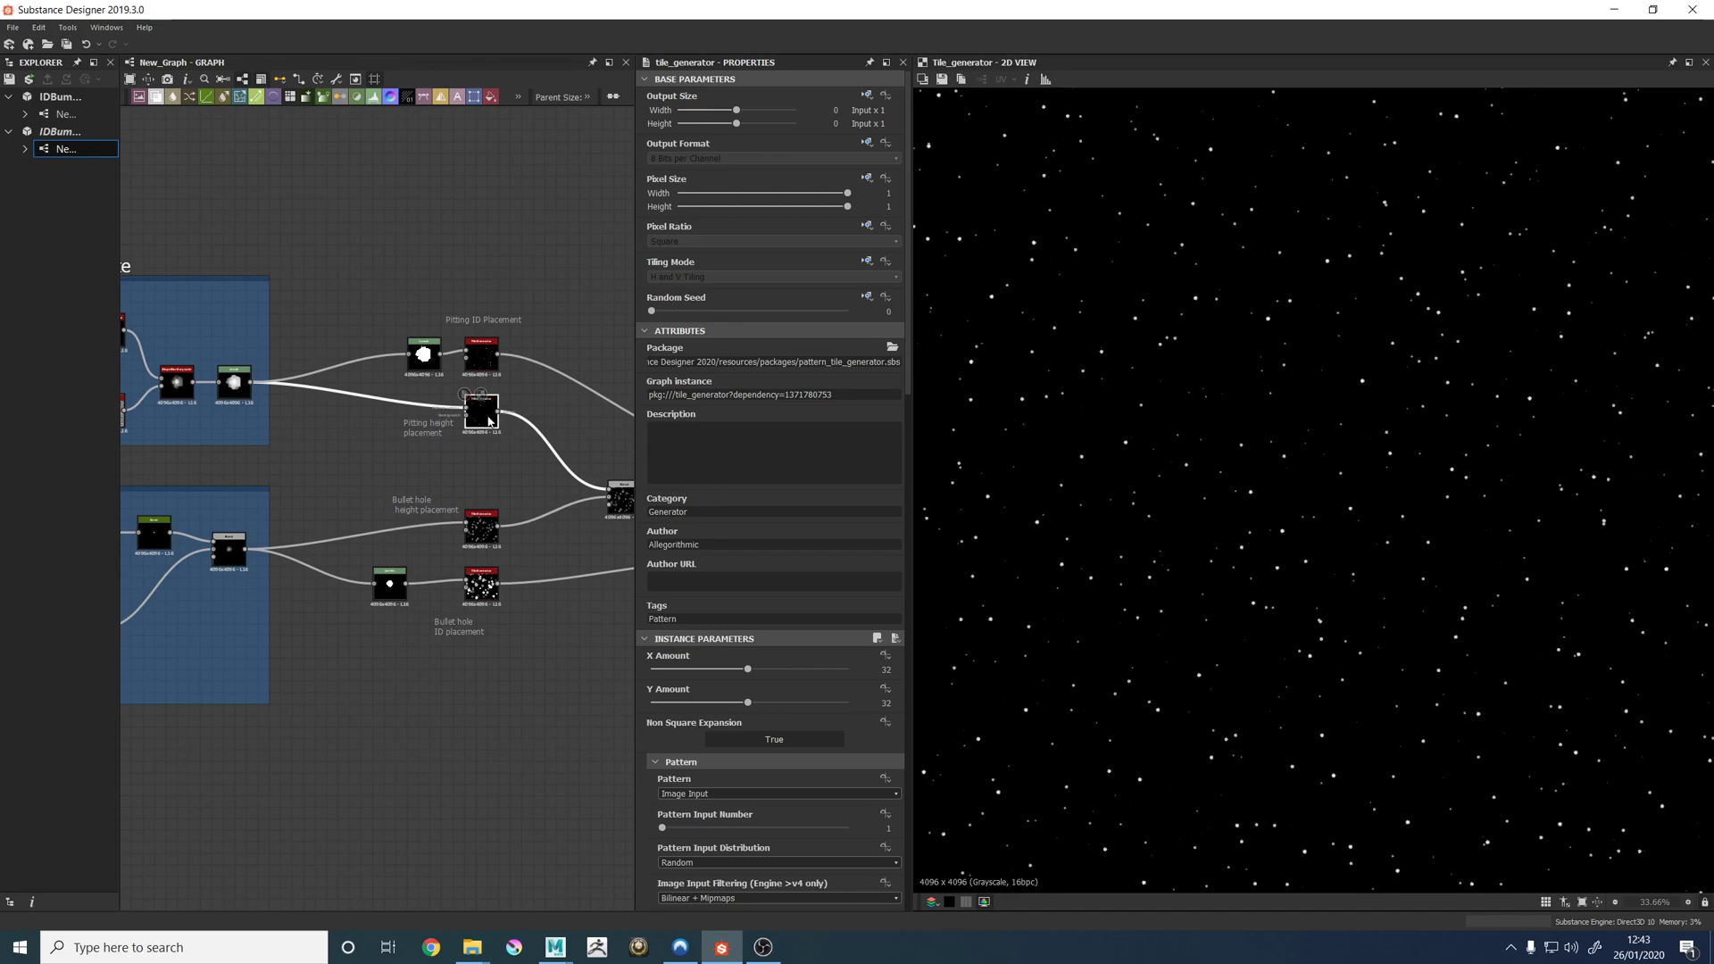
# Drop the Pitting ID Placement's Luminance Random to 0, then restore it to 1.
pyautogui.click(485, 355)
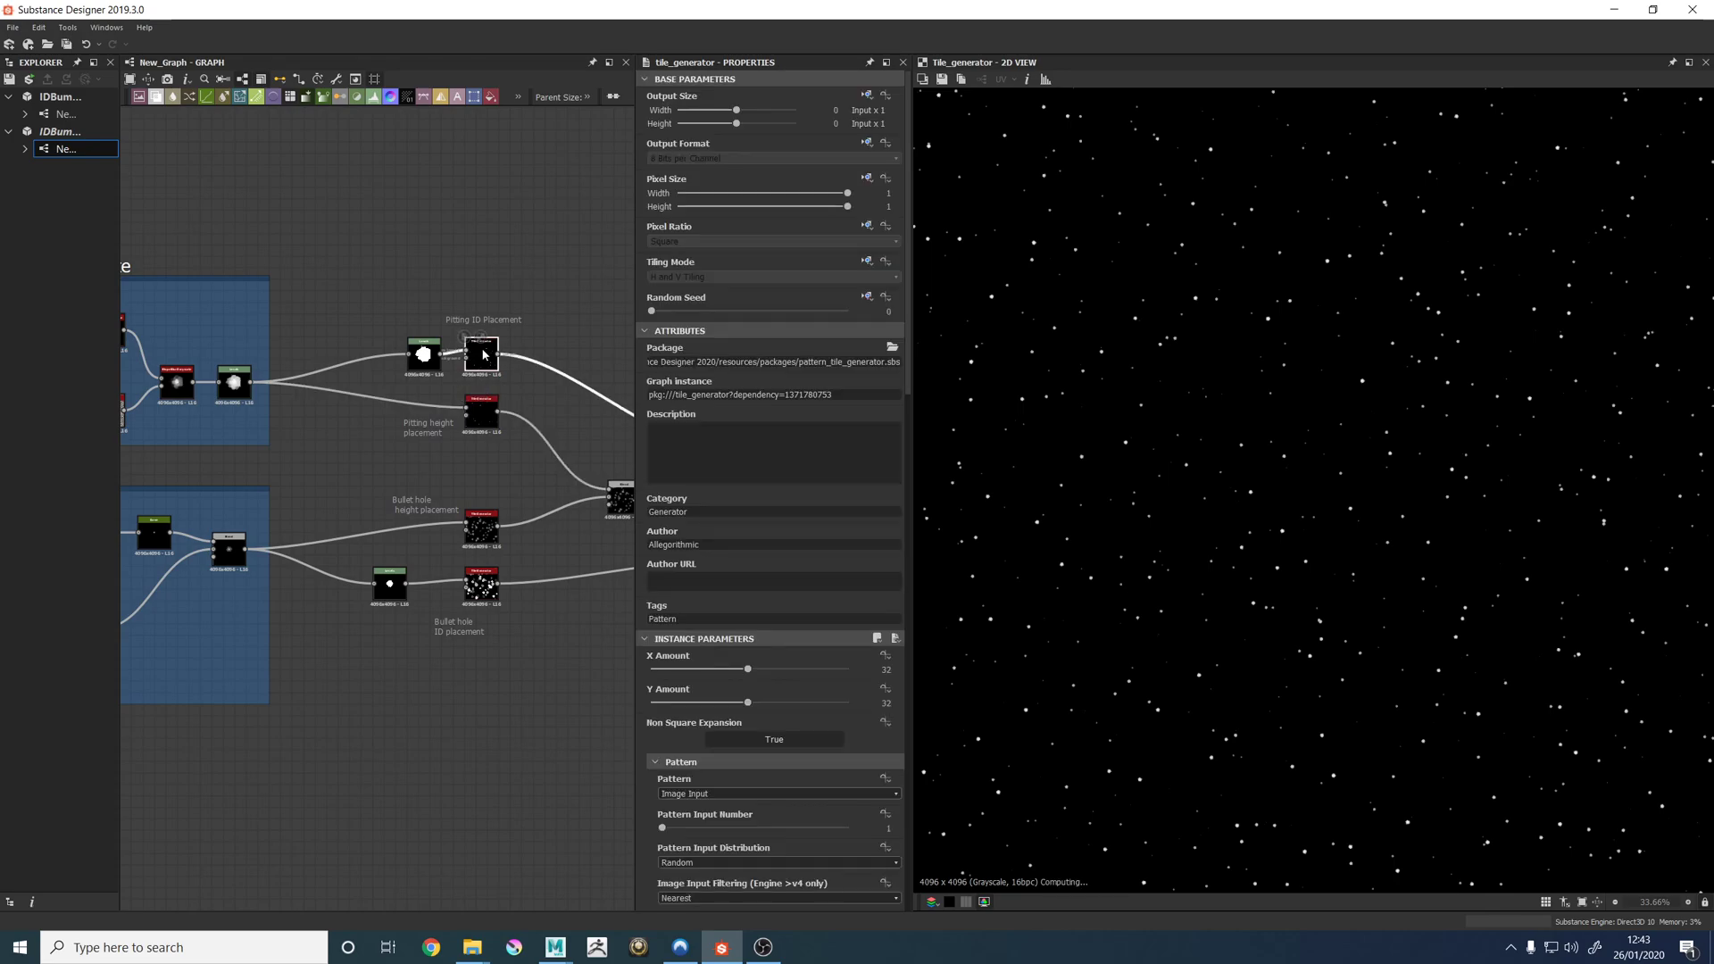
pyautogui.click(426, 357)
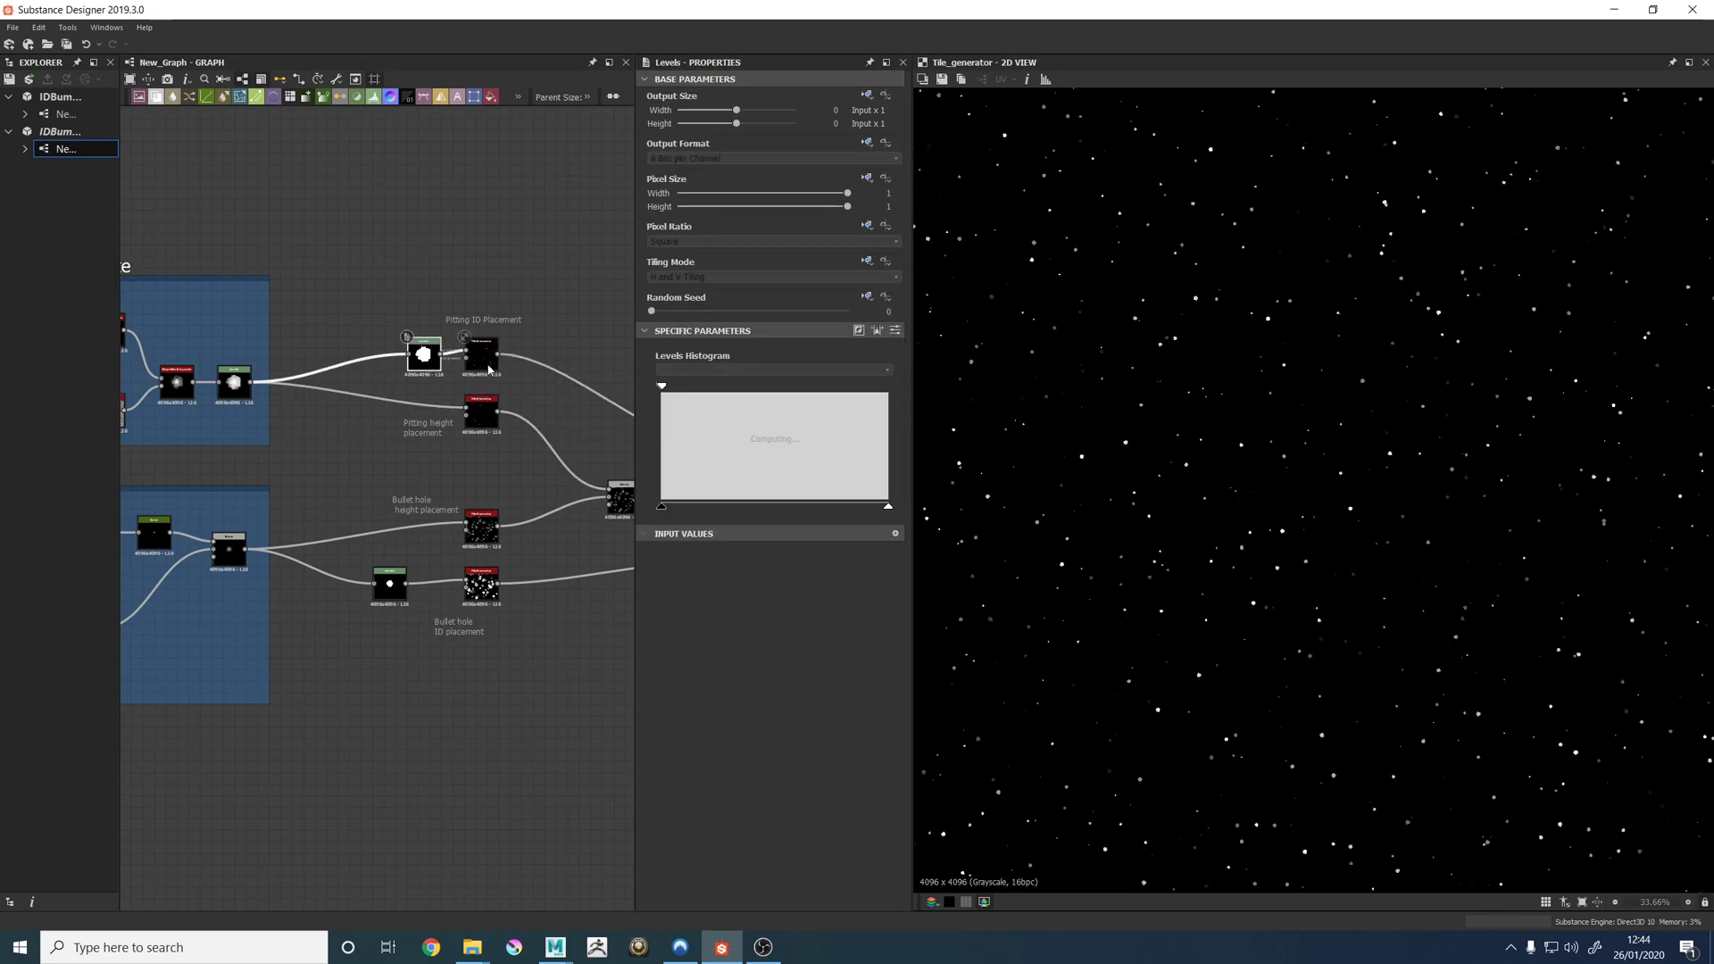
pyautogui.click(481, 355)
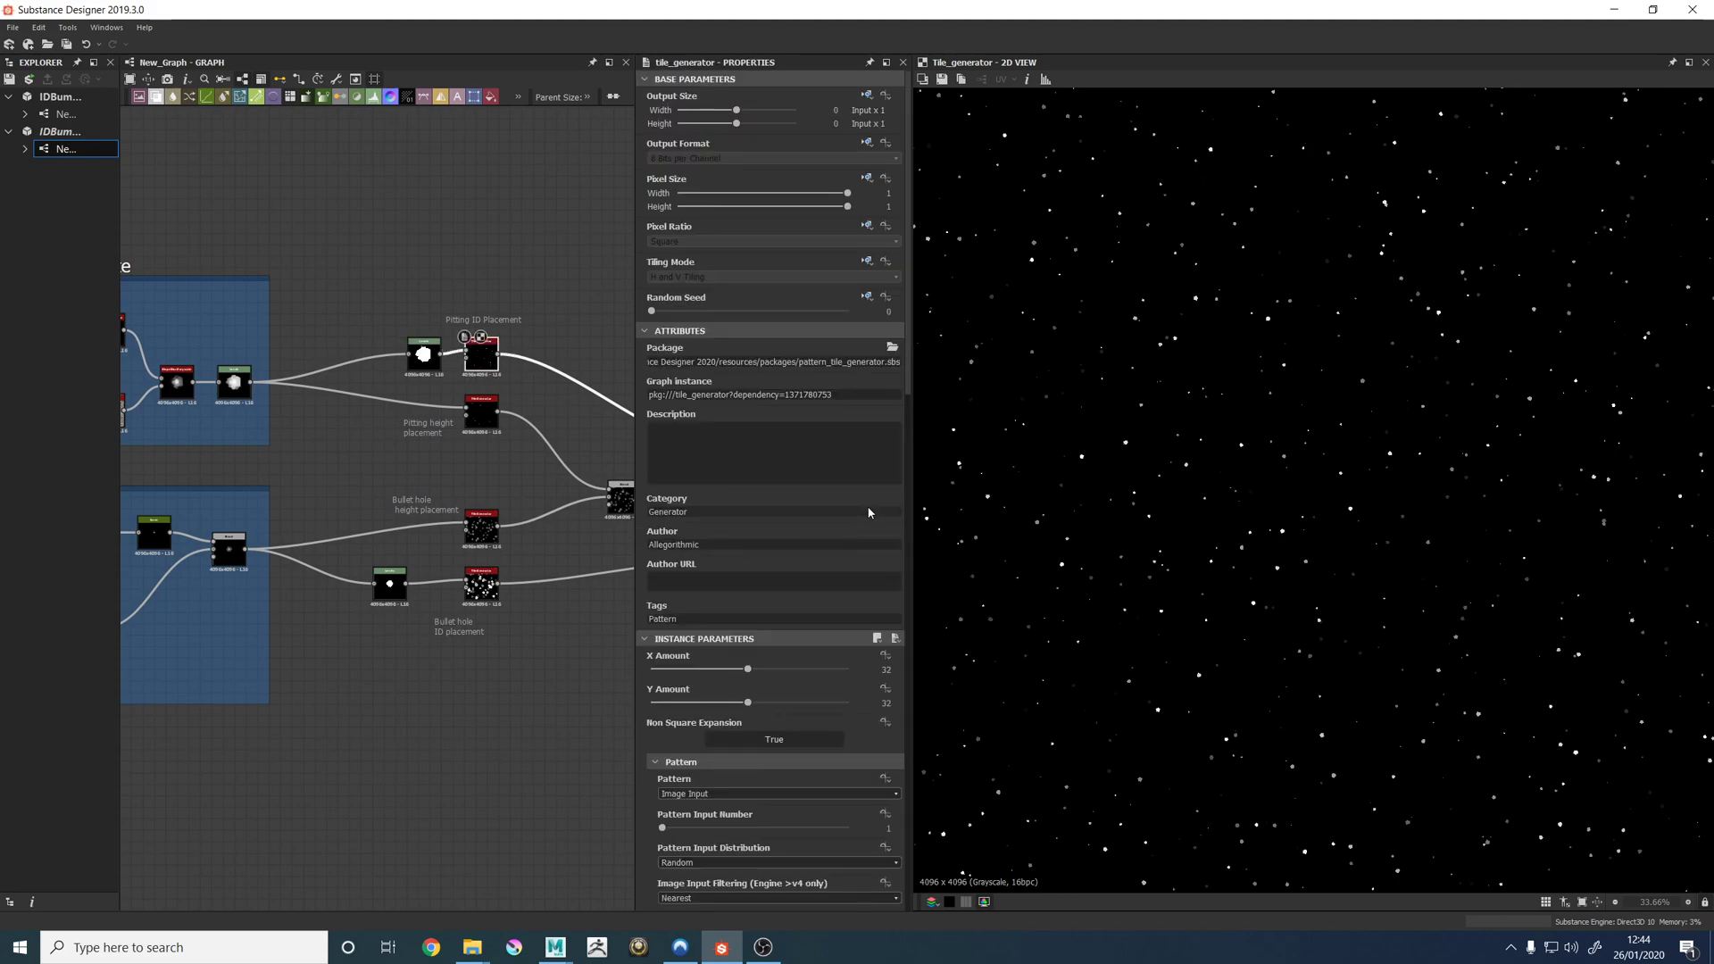
pyautogui.scroll(-20, 903, 498)
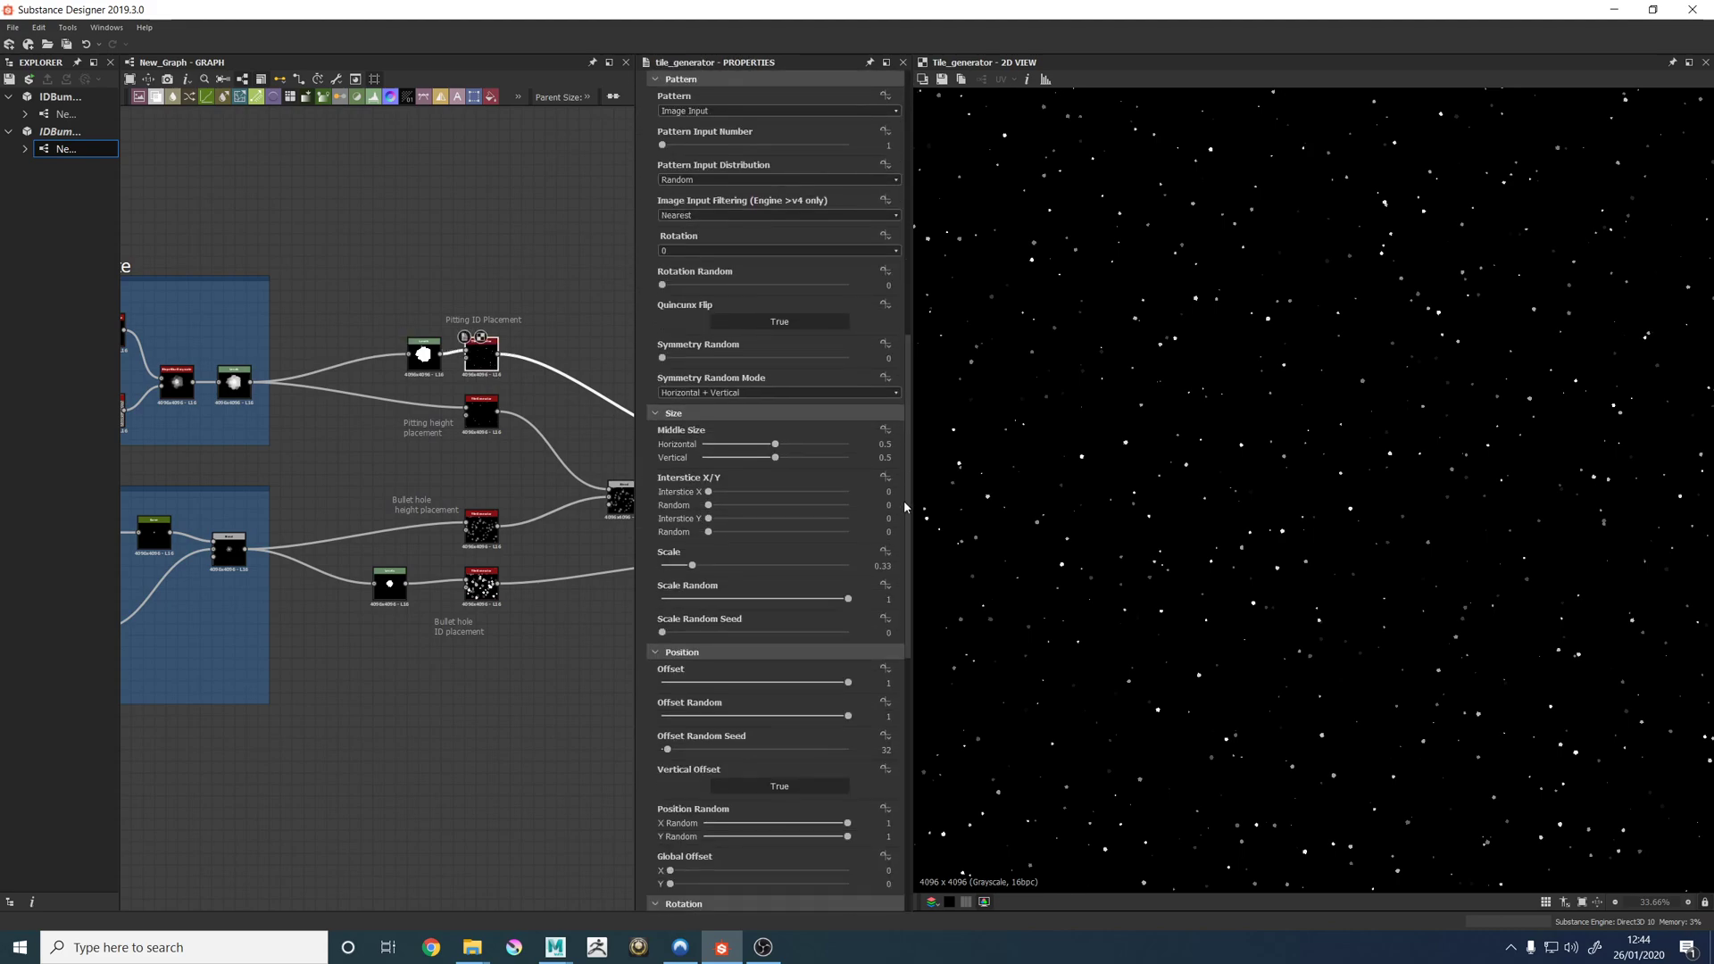
pyautogui.scroll(-5, 905, 507)
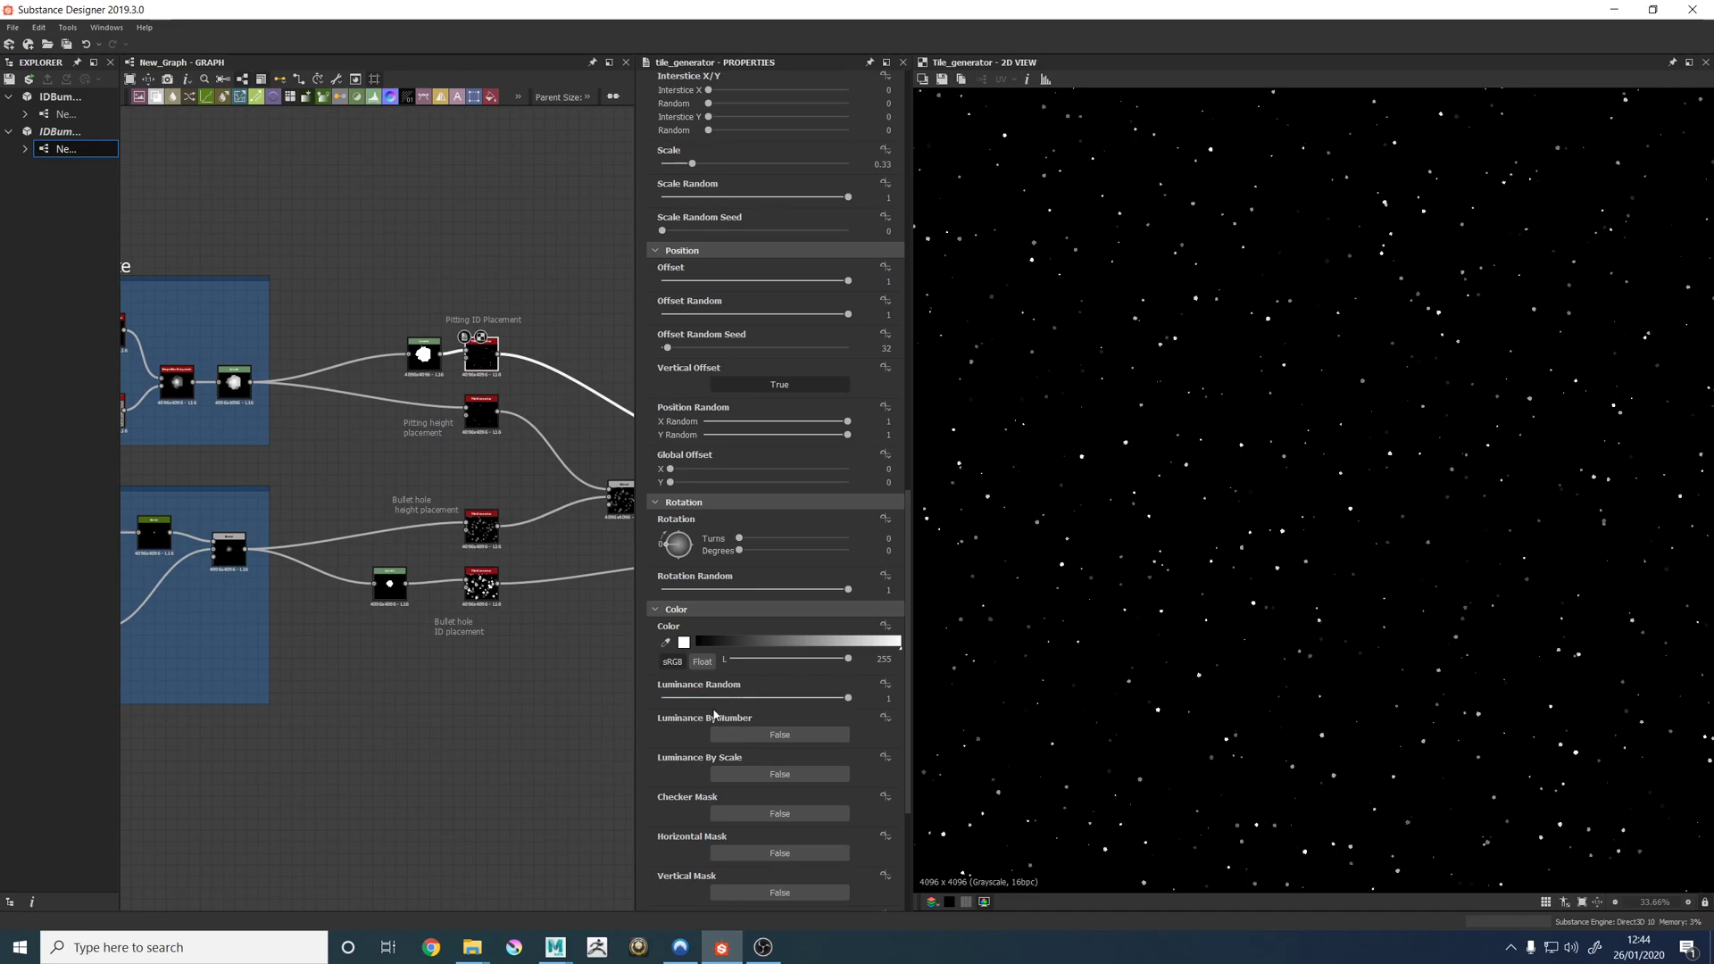
pyautogui.moveTo(847, 698); pyautogui.dragTo(661, 698)
pyautogui.scroll(8, 1263, 495)
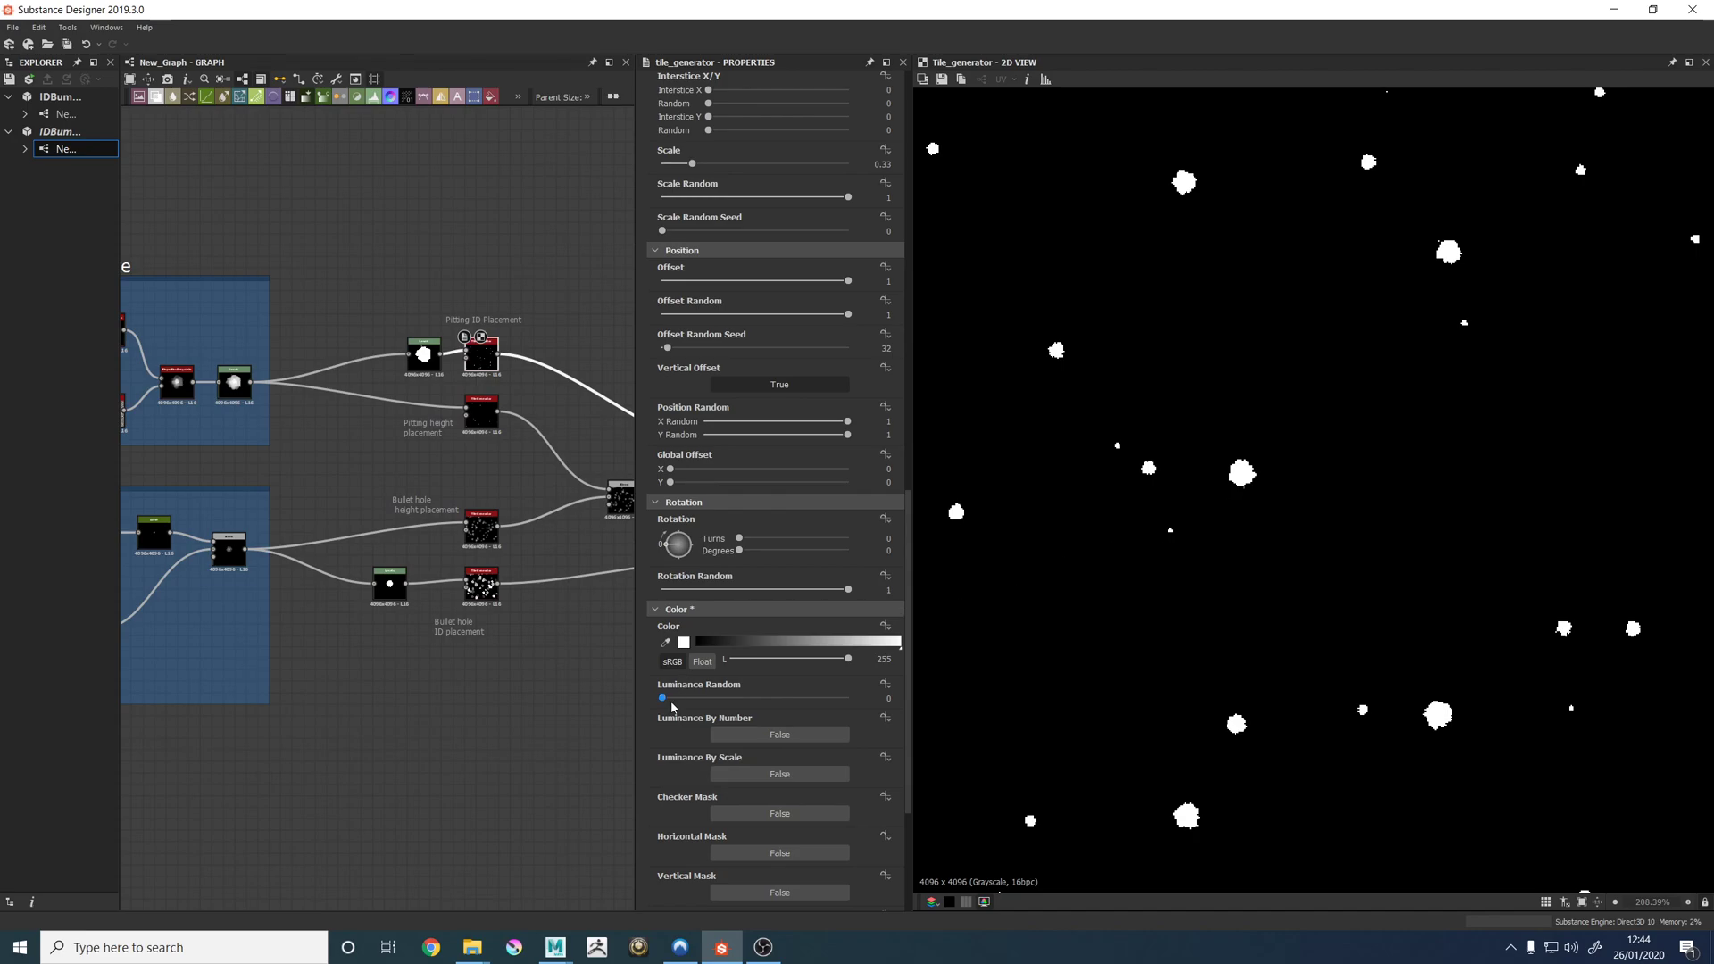
pyautogui.moveTo(662, 699); pyautogui.dragTo(848, 698)
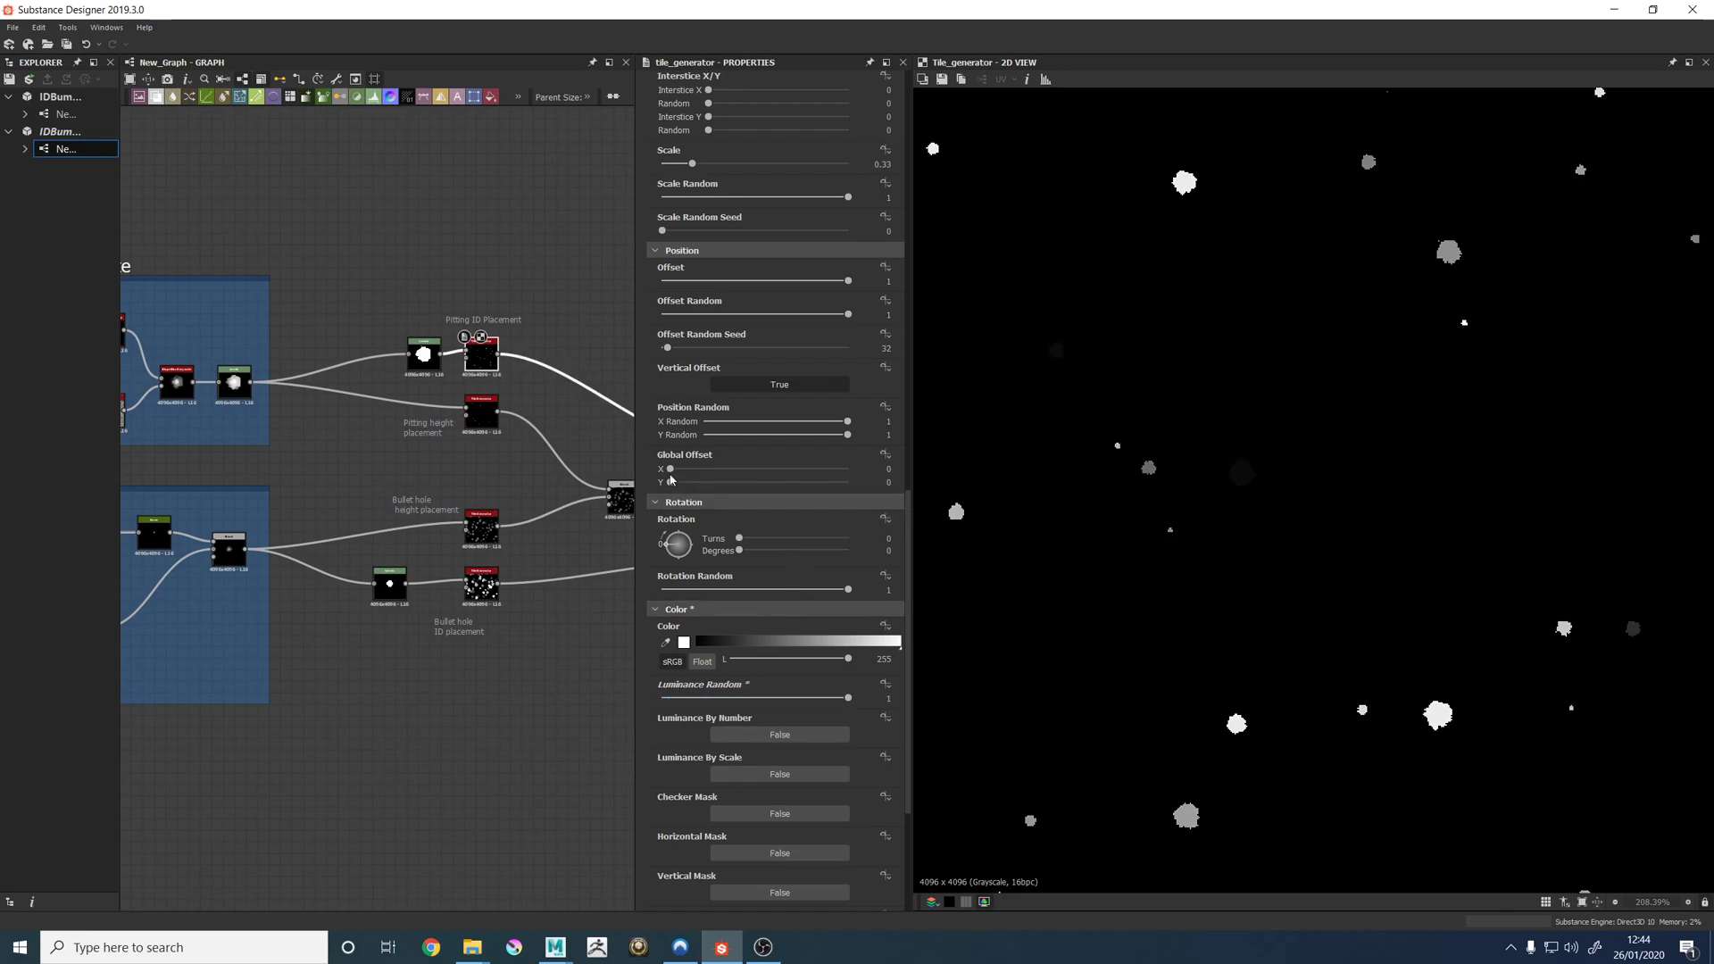
# Zoom into the pitting pattern and change Image Input Filtering from Nearest to Bilinear + Mipmaps.
pyautogui.scroll(3, 641, 468)
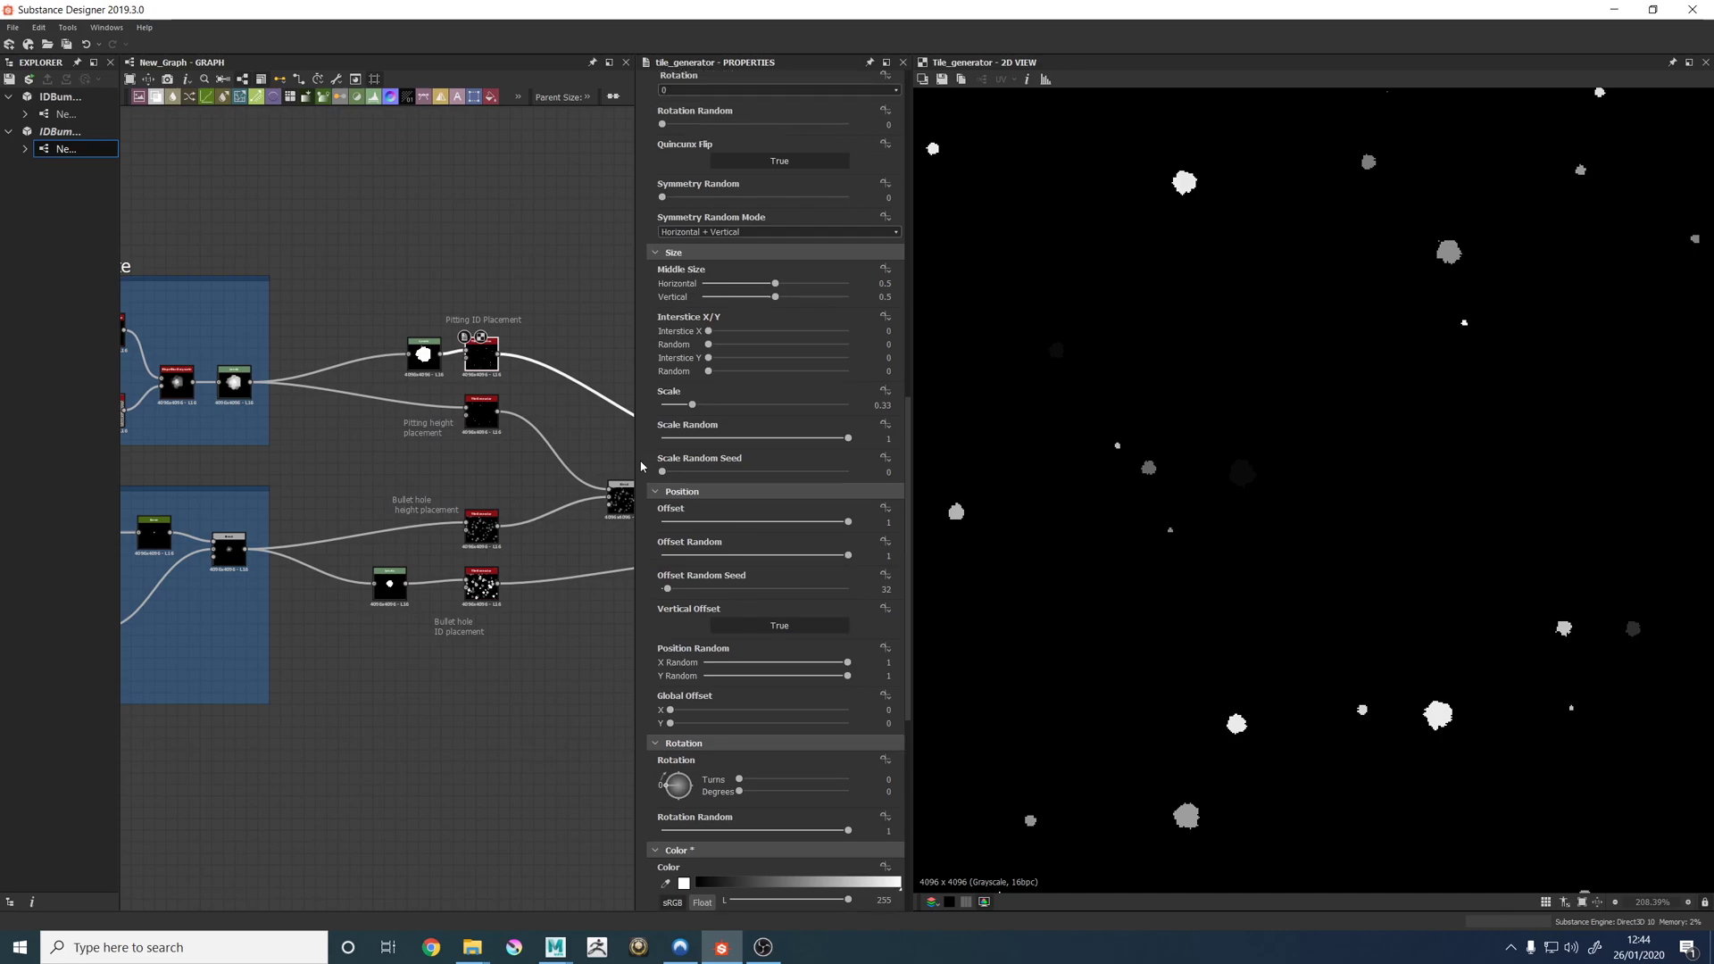
pyautogui.scroll(-4, 1117, 492)
pyautogui.scroll(-9, 1166, 544)
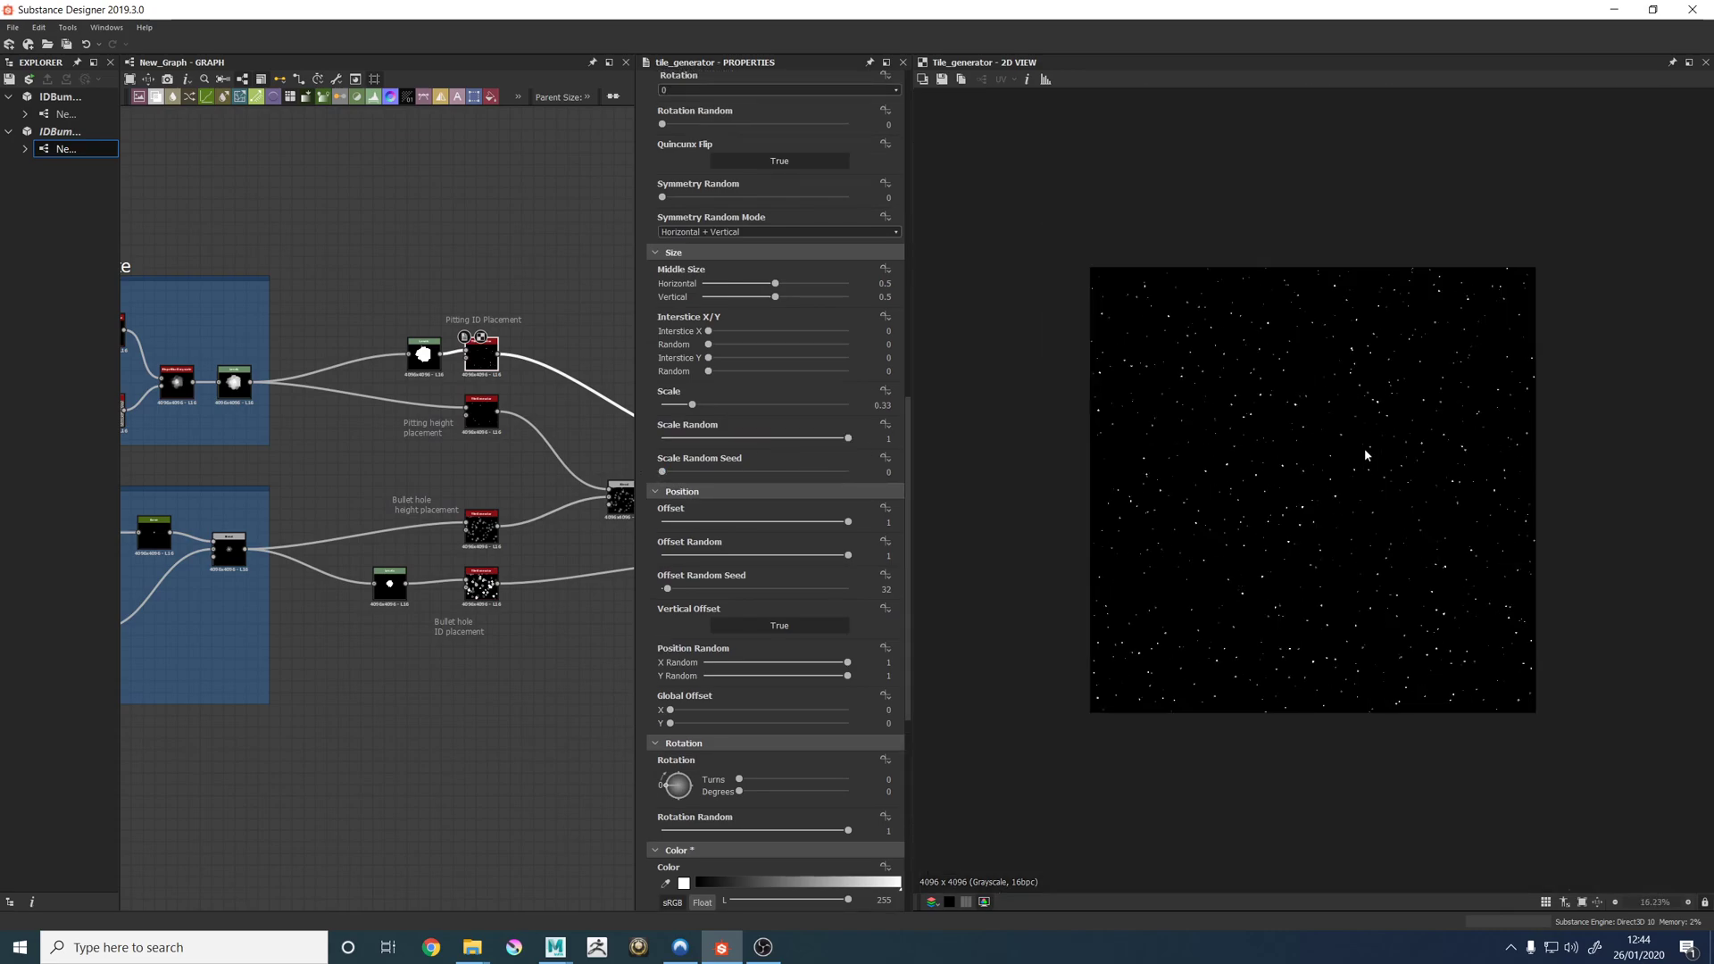
pyautogui.scroll(4, 1279, 493)
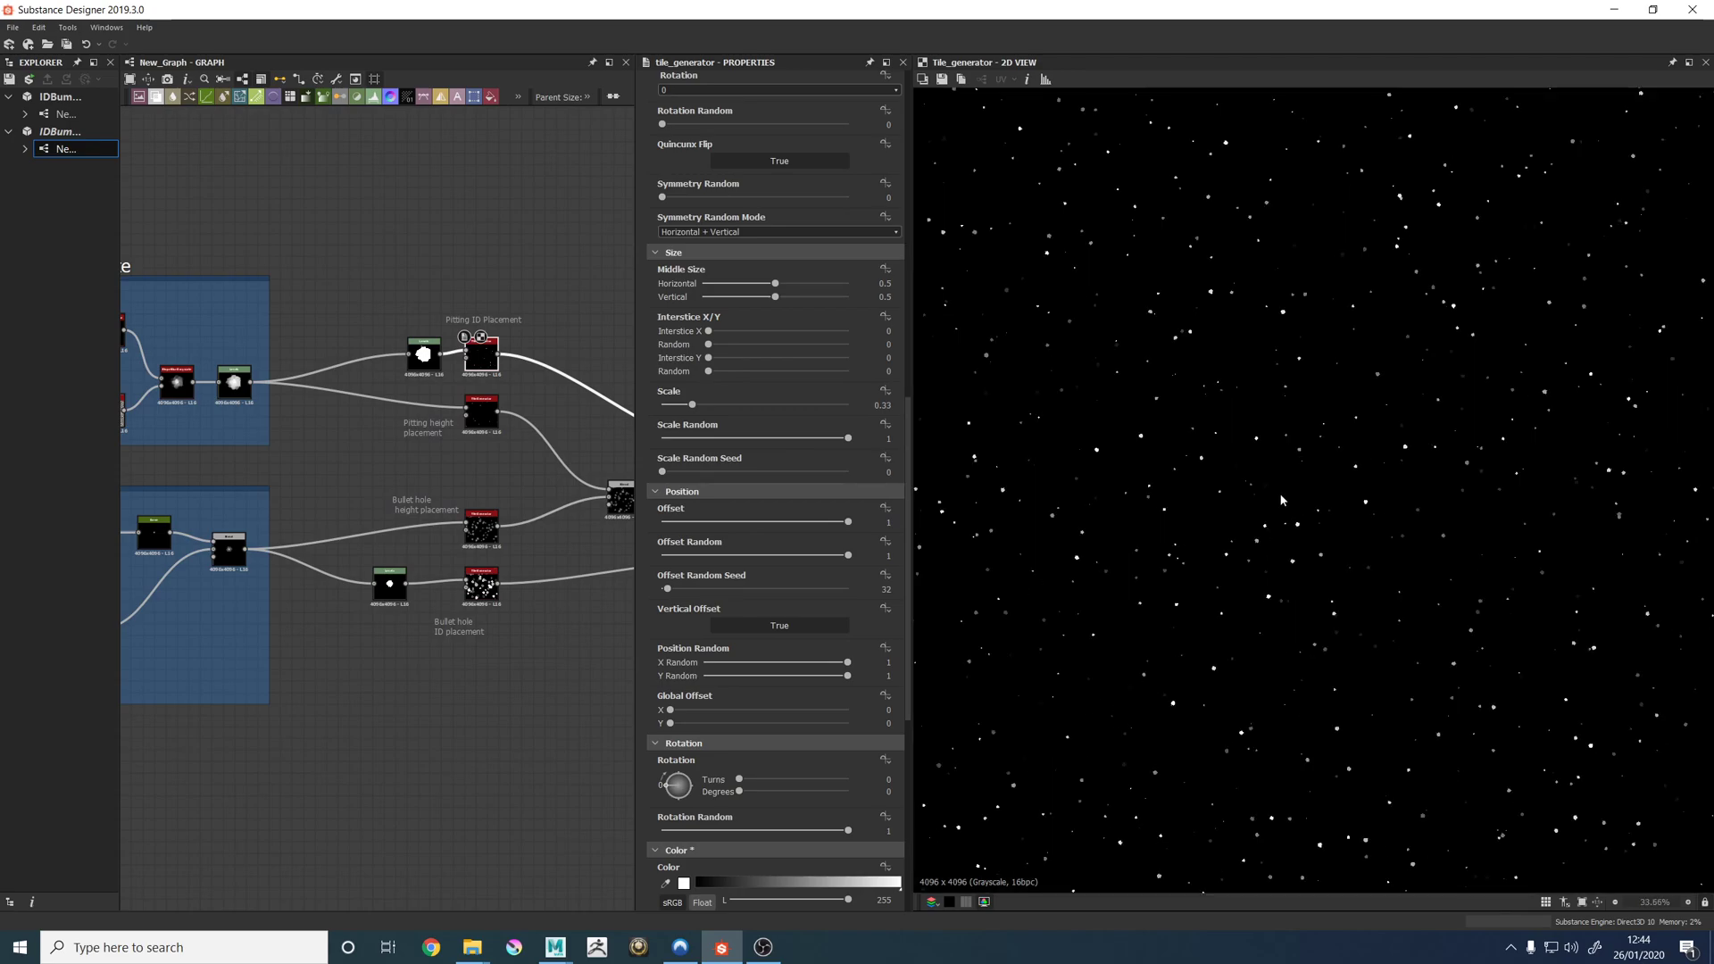
pyautogui.scroll(17, 1259, 495)
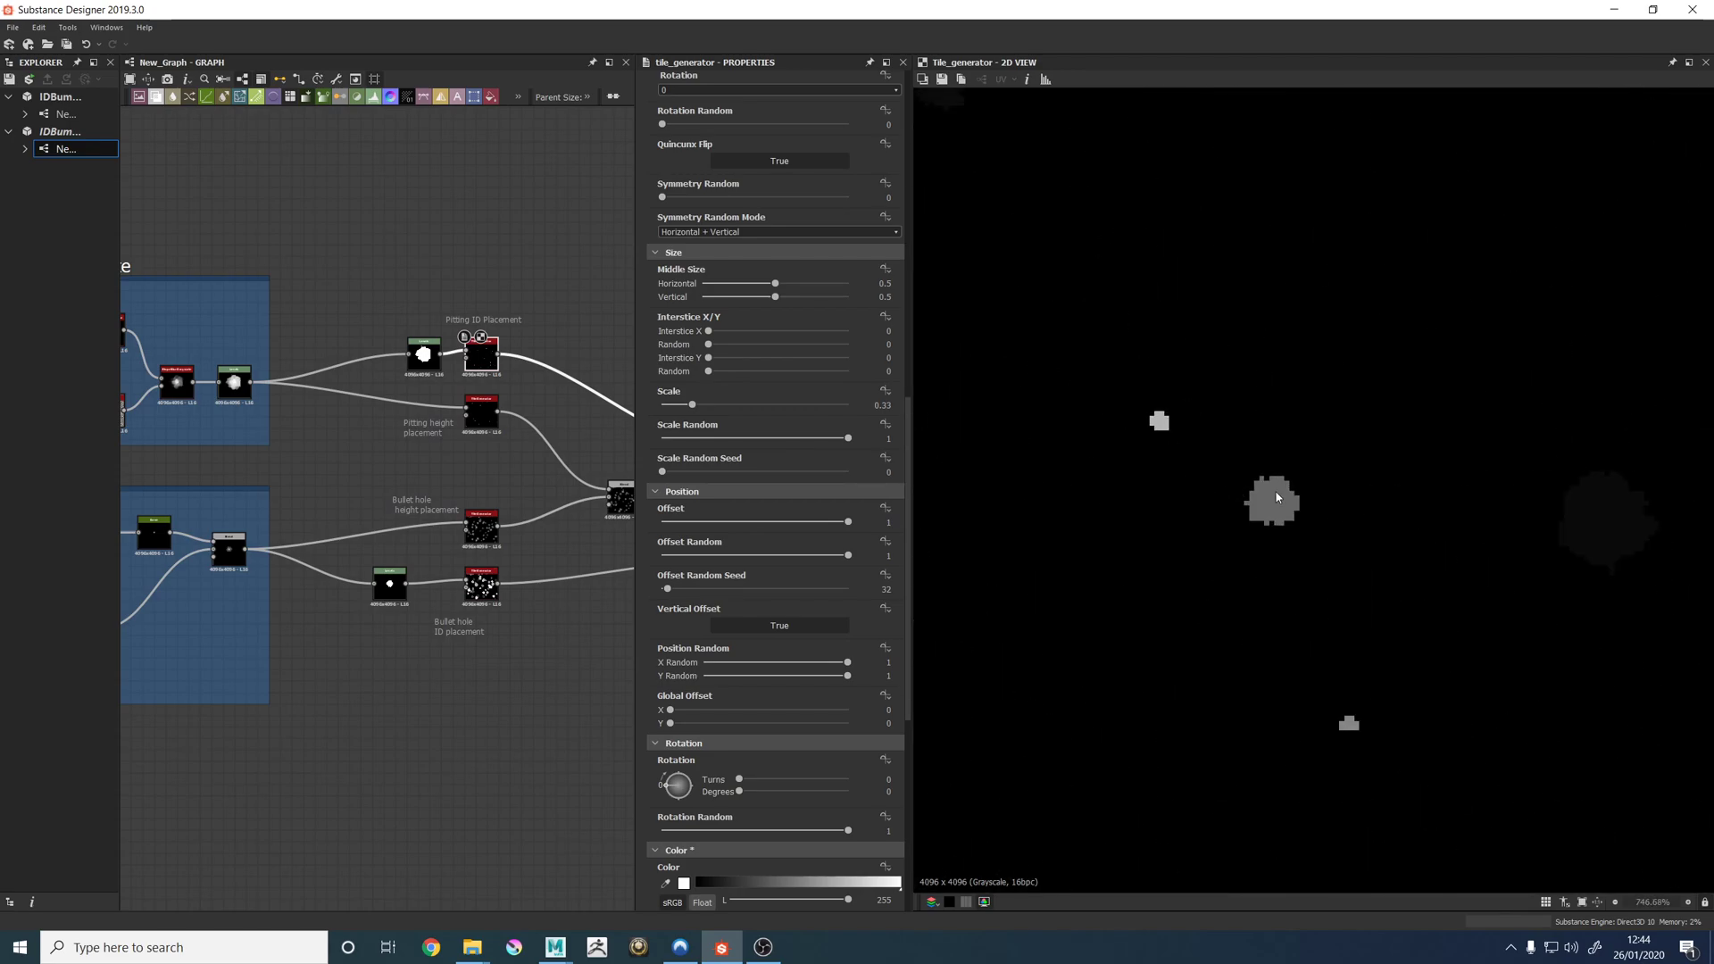
pyautogui.scroll(1, 1276, 506)
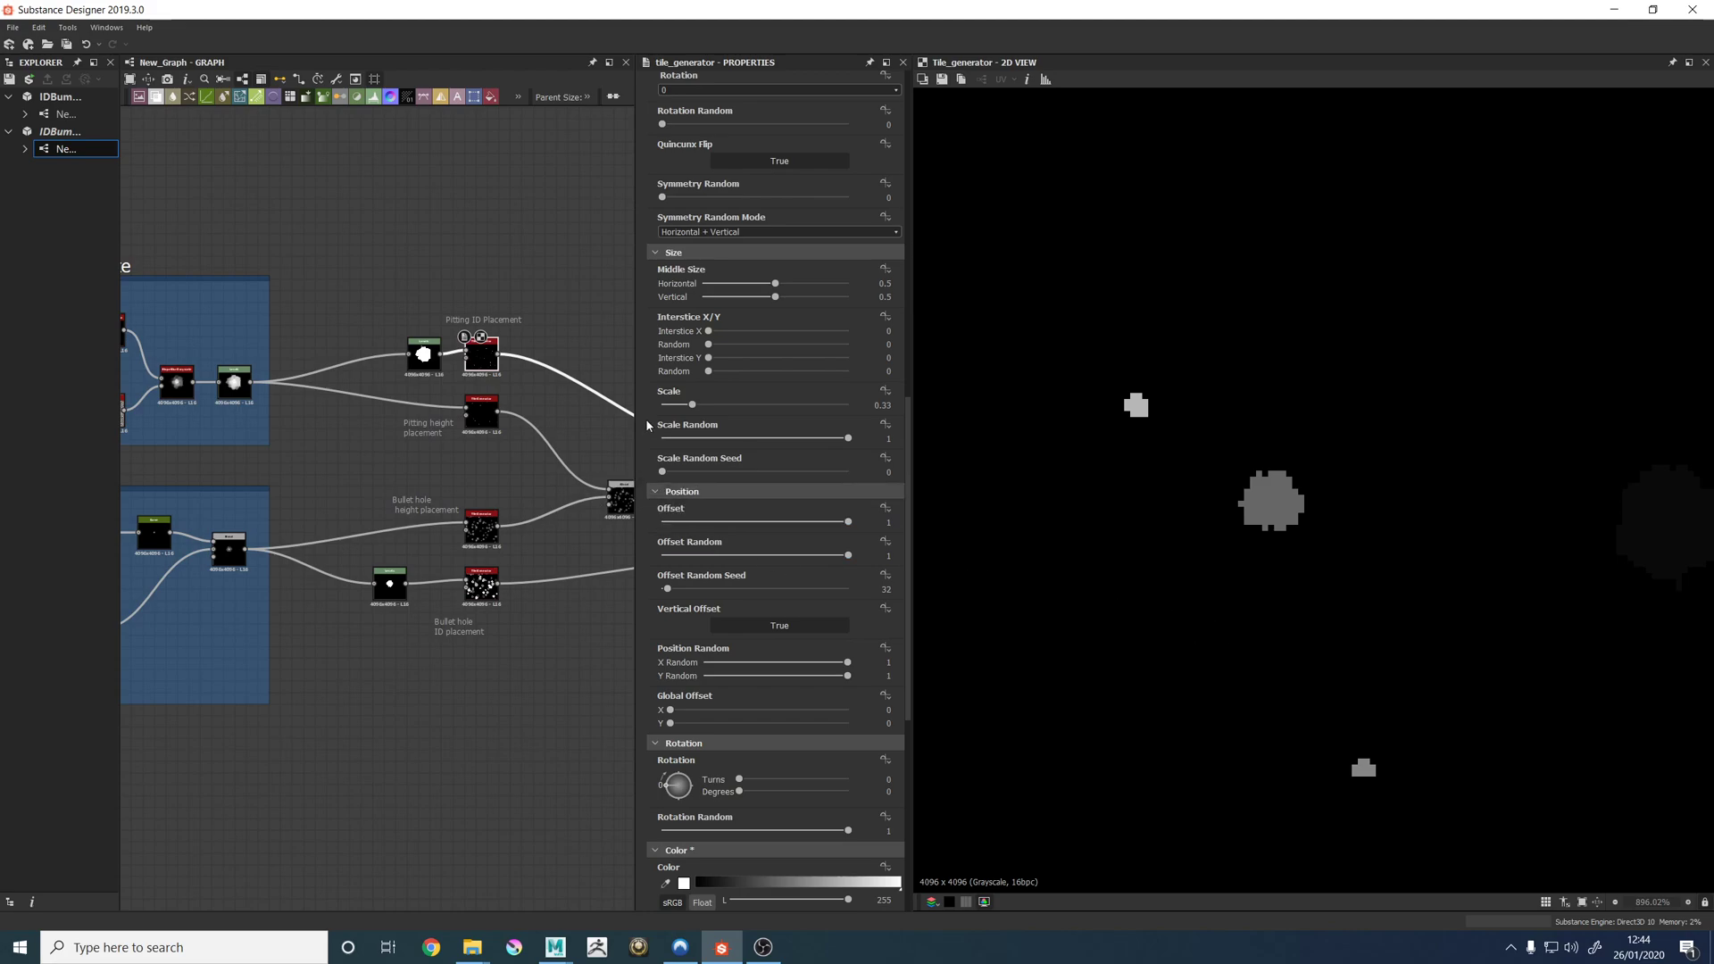
pyautogui.scroll(2, 649, 425)
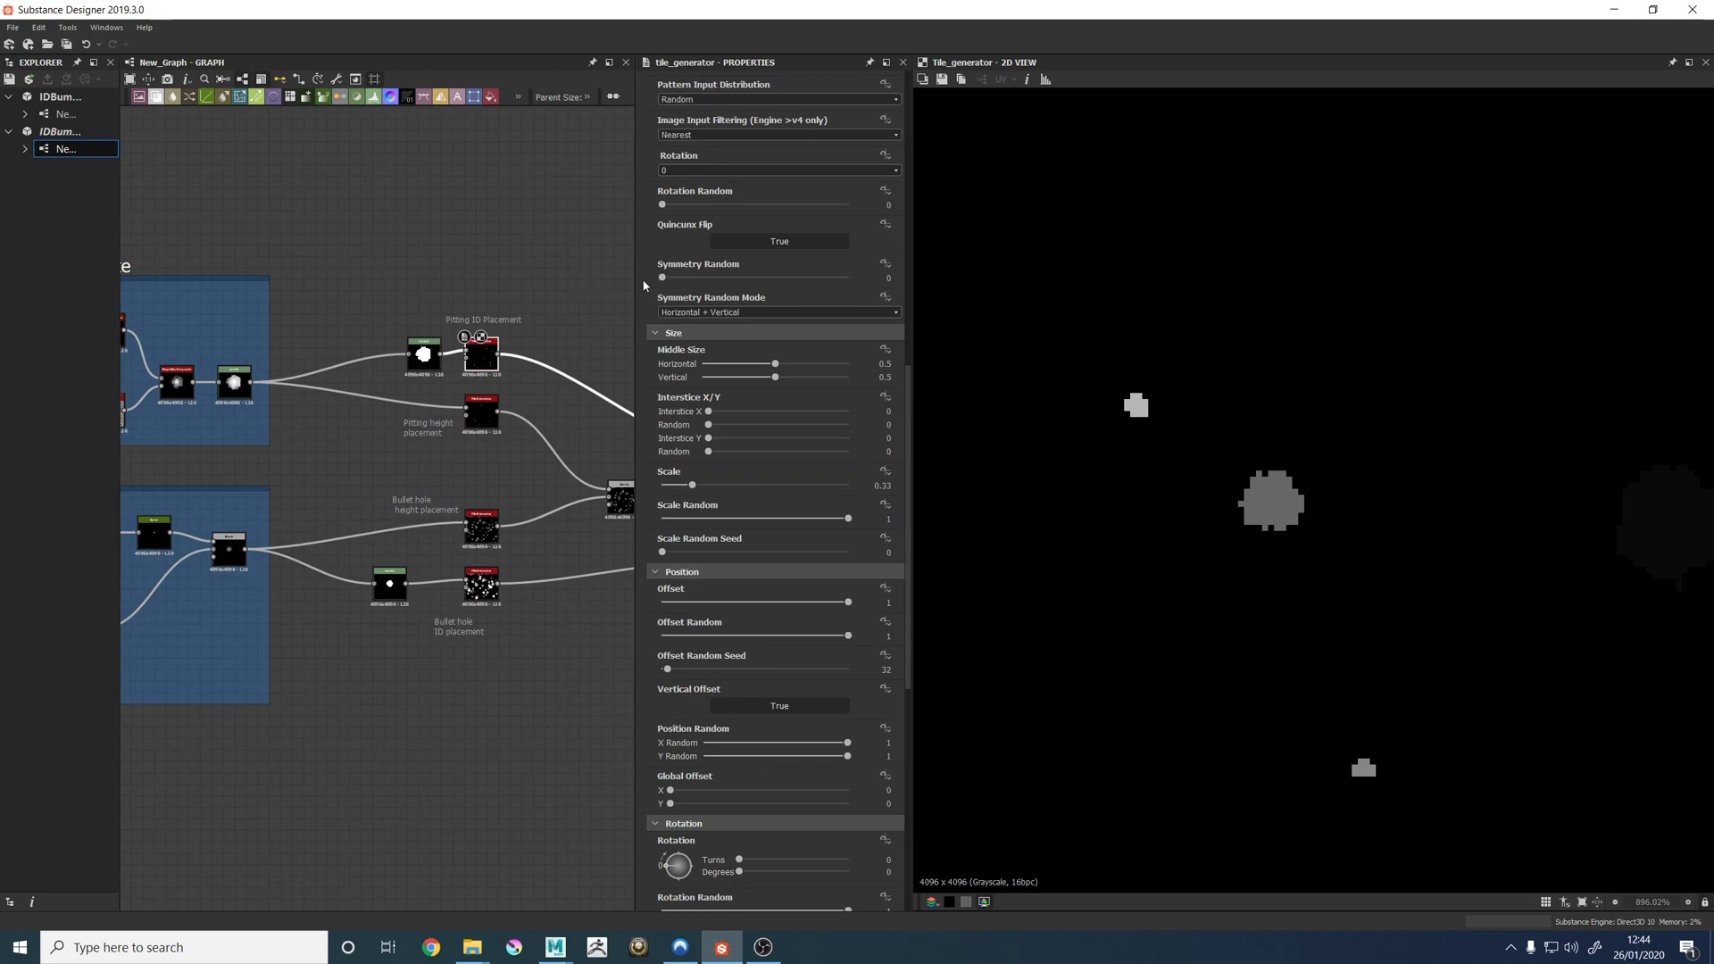
pyautogui.click(692, 135)
pyautogui.click(714, 167)
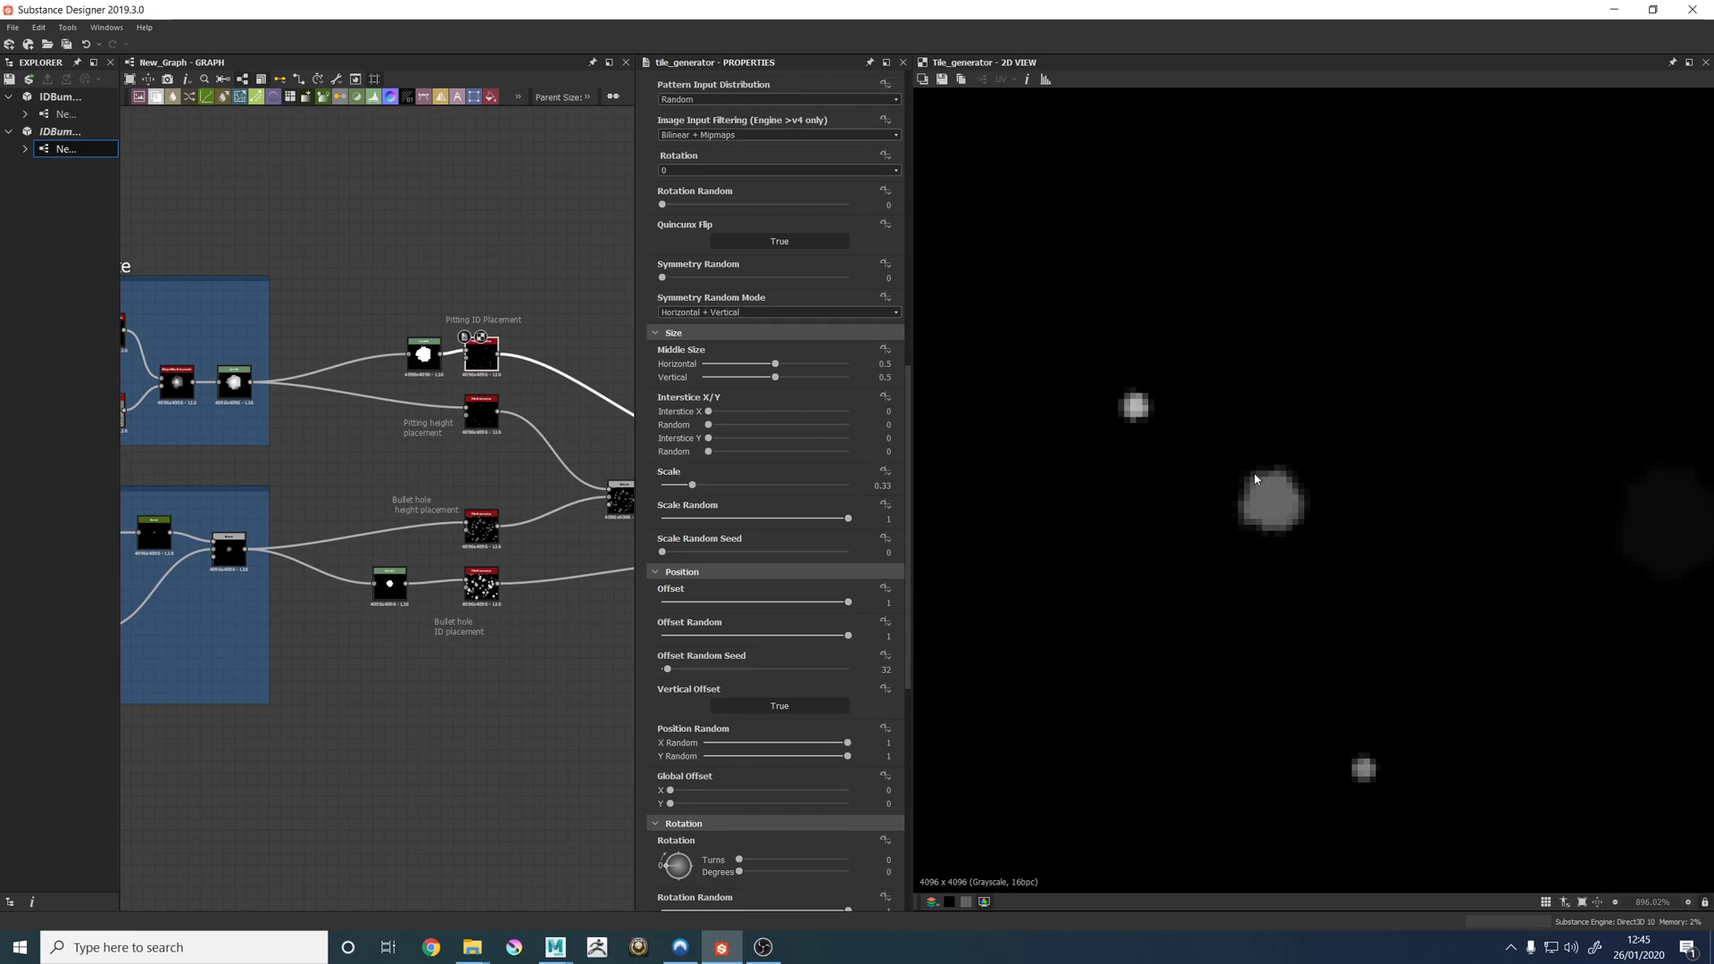
# In Maya, move LargeScratchRemap's white ramp stop to about position 0.517.
pyautogui.click(555, 947)
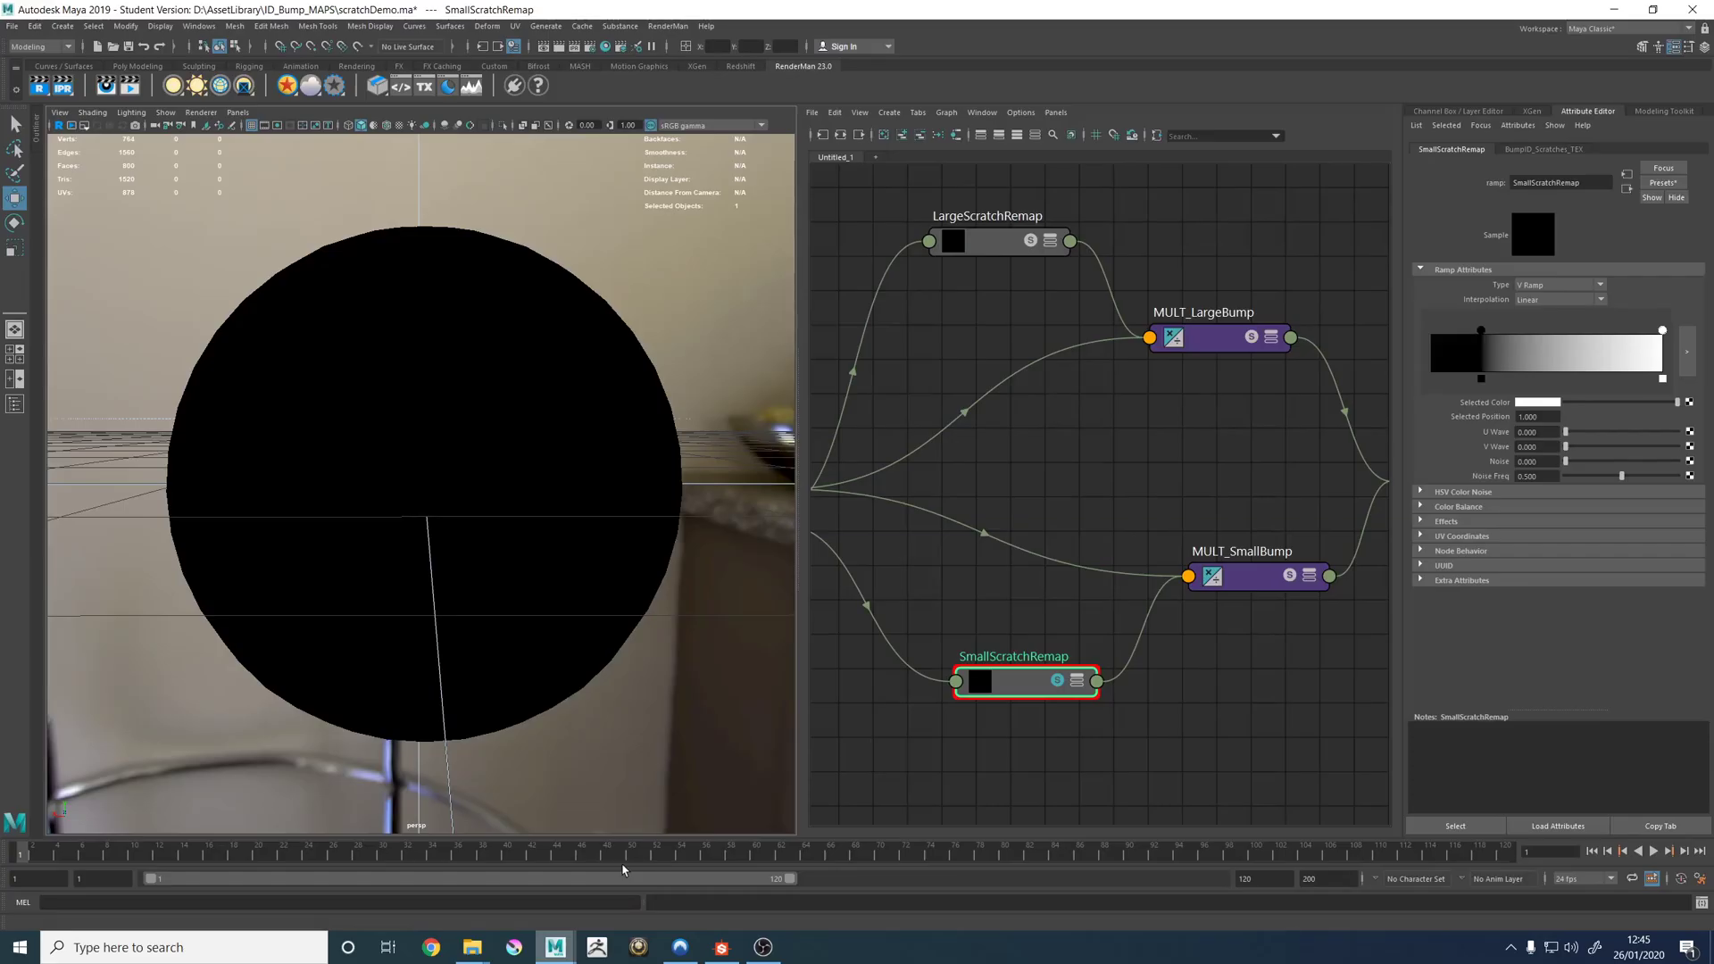
pyautogui.click(1000, 244)
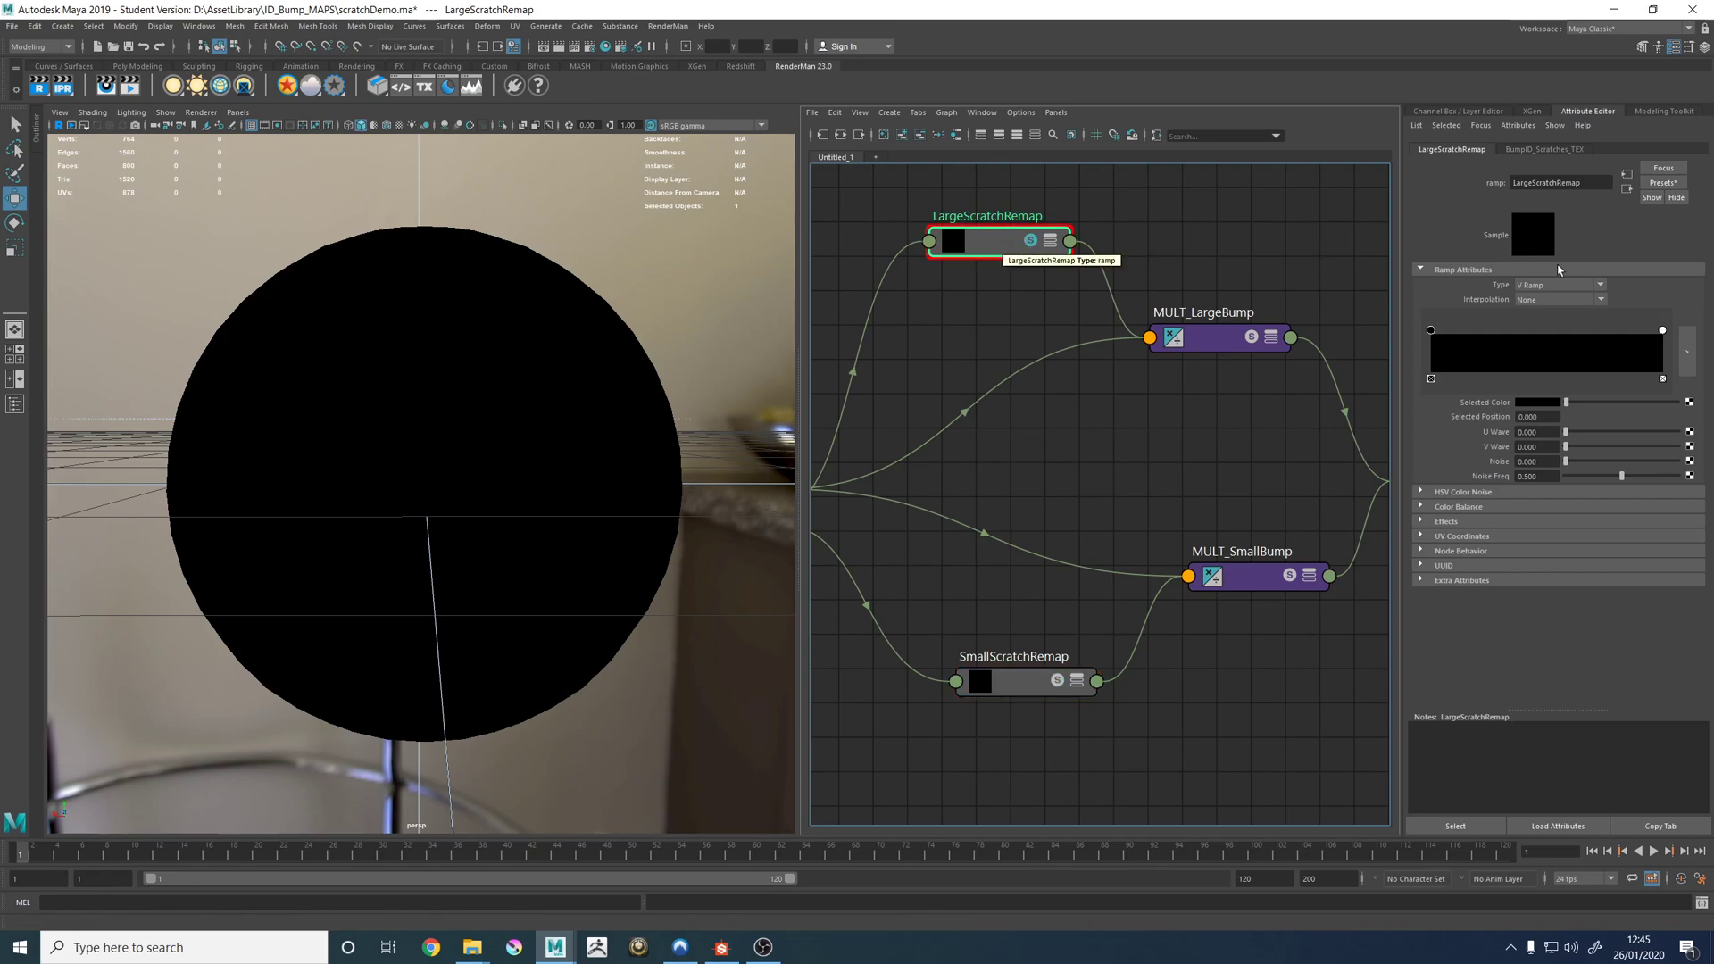
pyautogui.moveTo(1663, 331); pyautogui.dragTo(1550, 332)
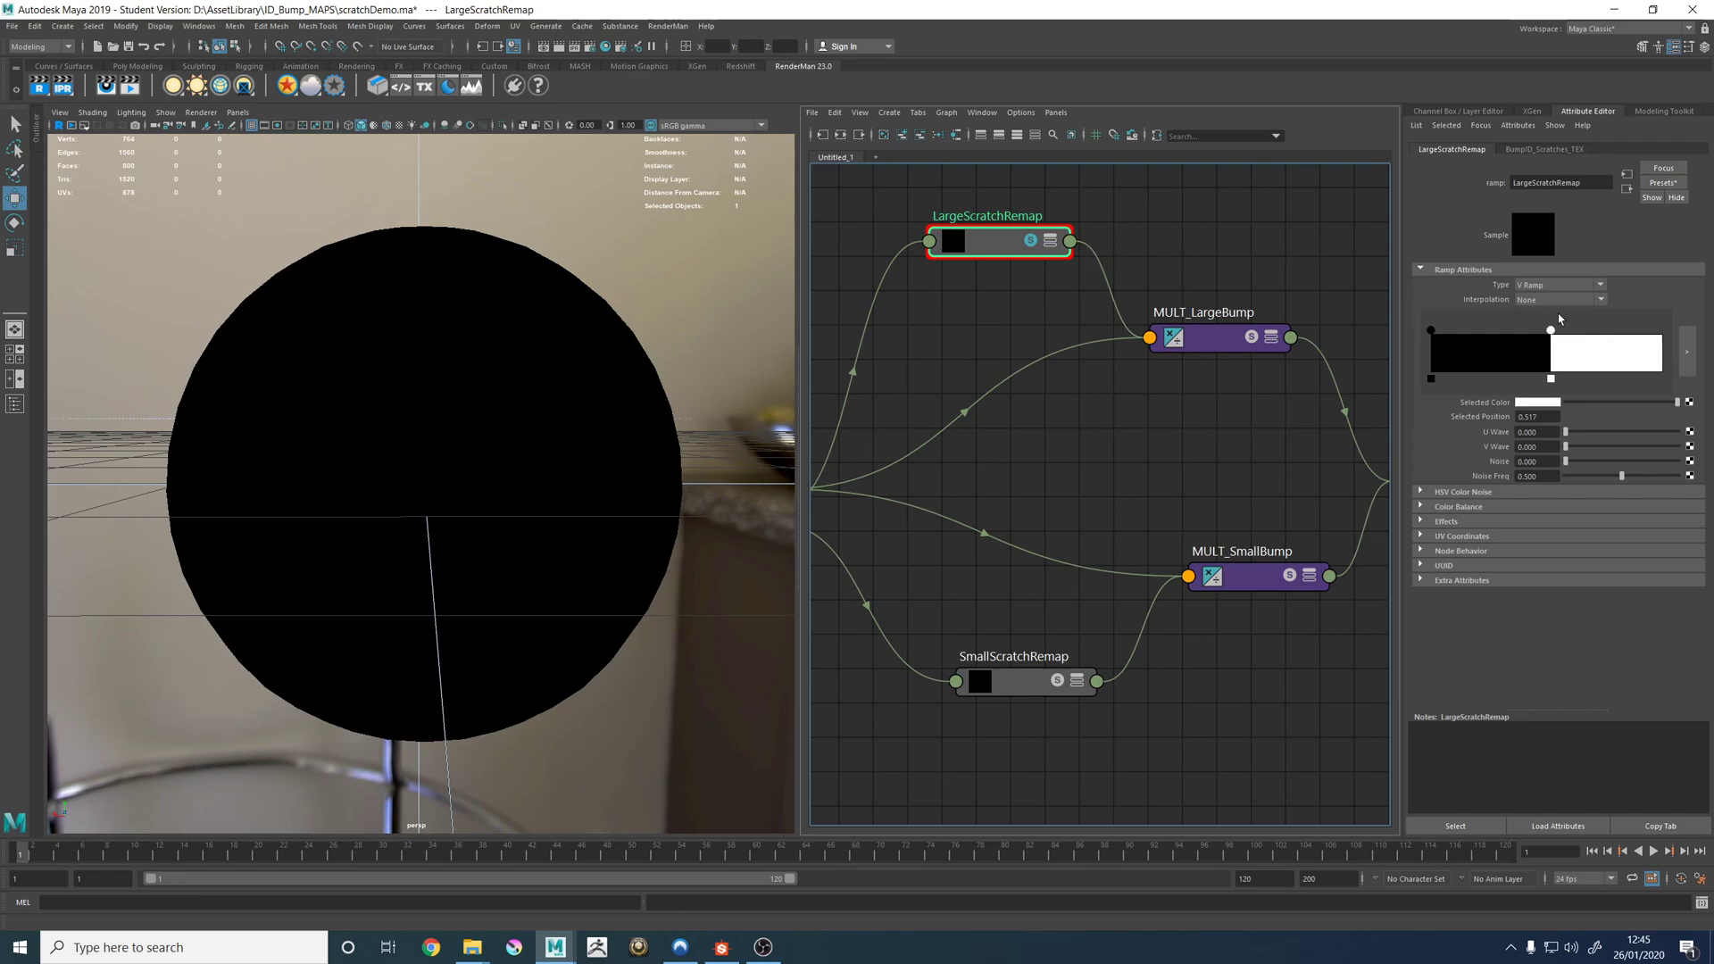
# Pull the camera back, select the grey sphere, and frame the Remap_BulletID network.
pyautogui.keyDown('alt'); pyautogui.moveTo(727, 382); pyautogui.dragTo(459, 402, button='right'); pyautogui.keyUp('alt')
pyautogui.keyDown('alt'); pyautogui.moveTo(459, 402); pyautogui.dragTo(370, 403, button='middle'); pyautogui.keyUp('alt')
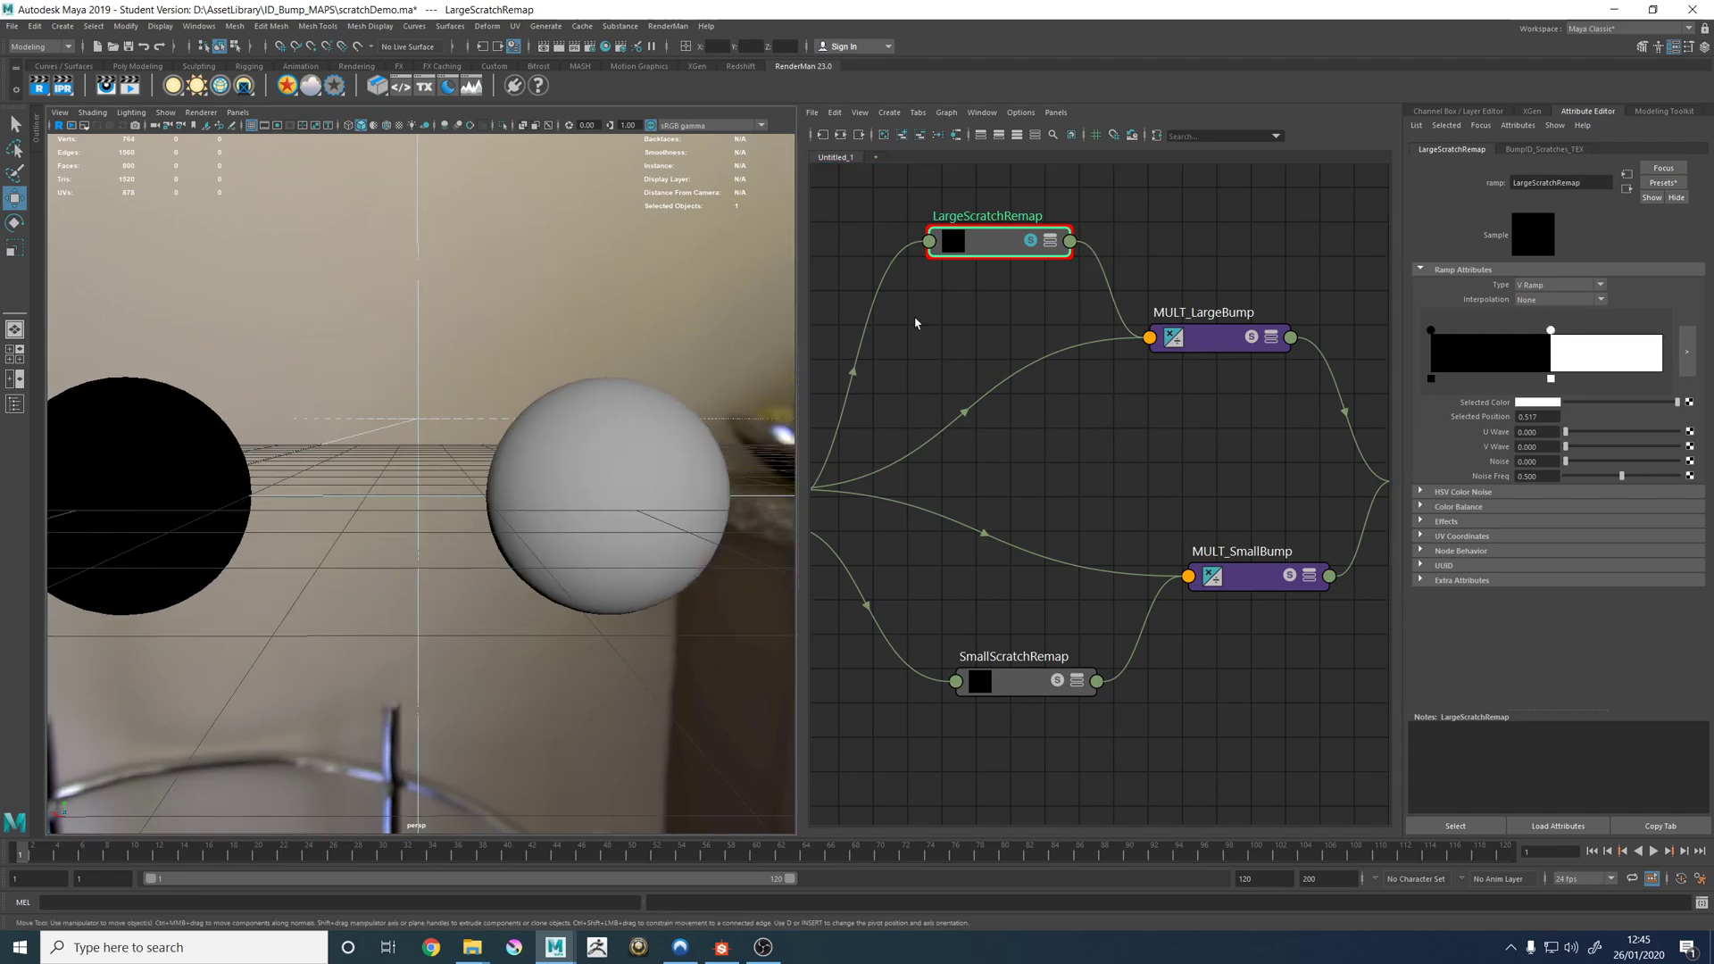
pyautogui.click(582, 476)
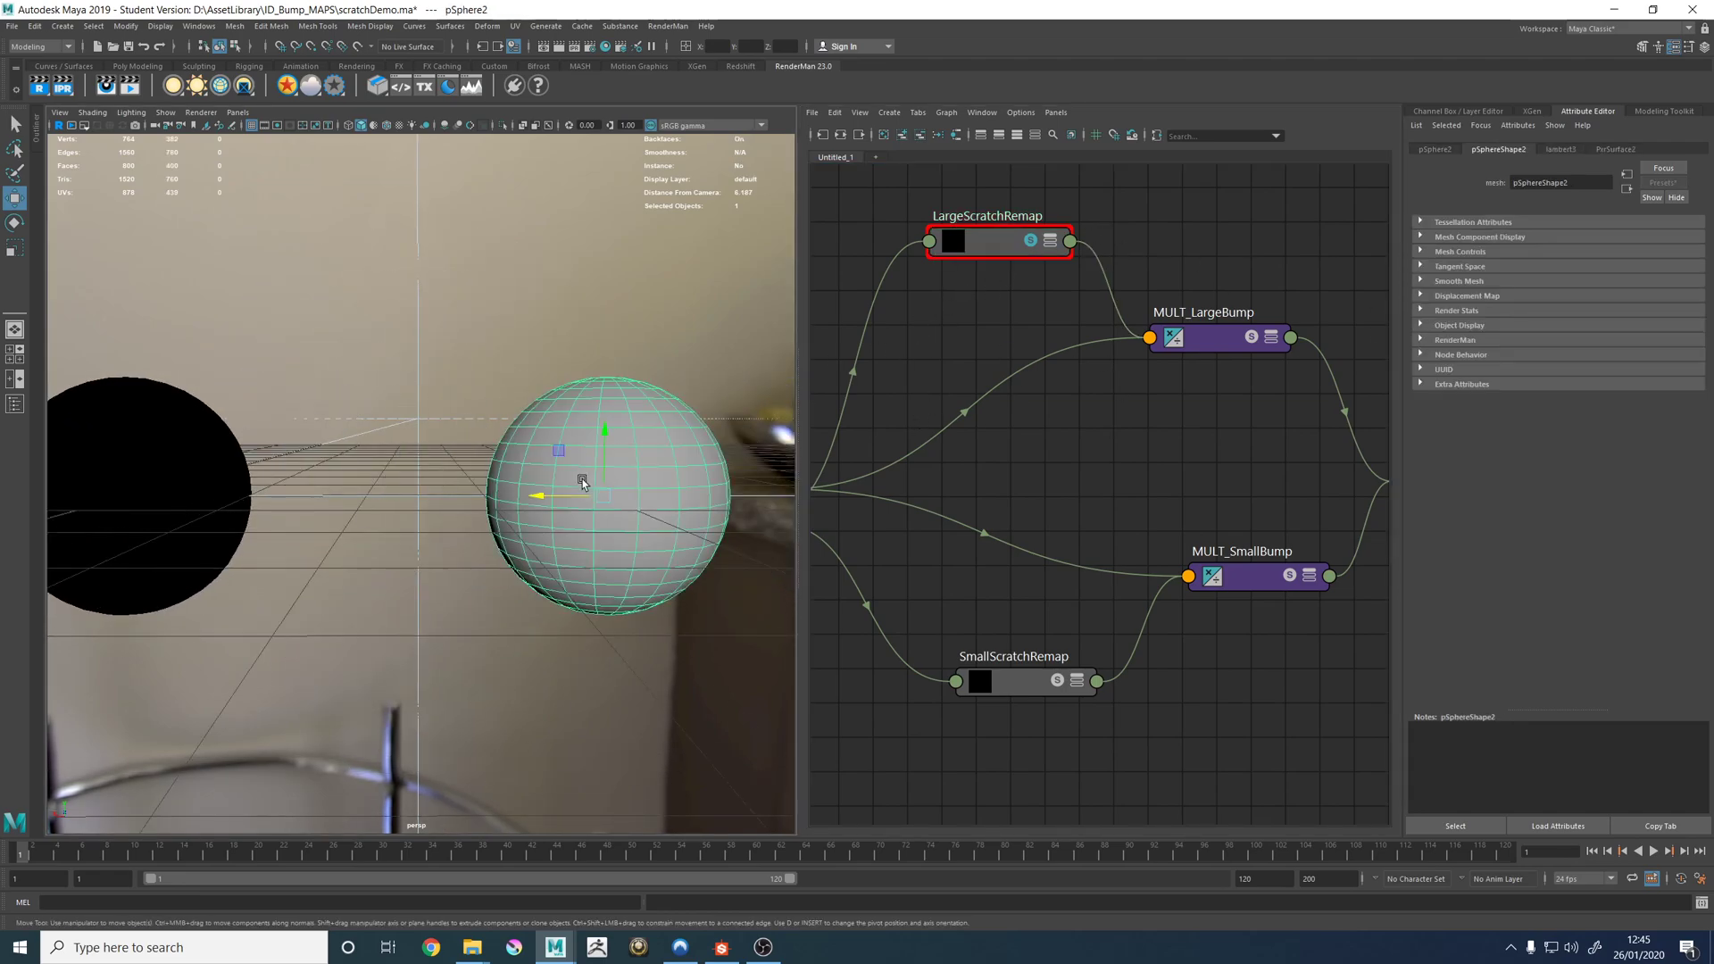
pyautogui.scroll(-8, 1019, 373)
pyautogui.scroll(6, 1019, 372)
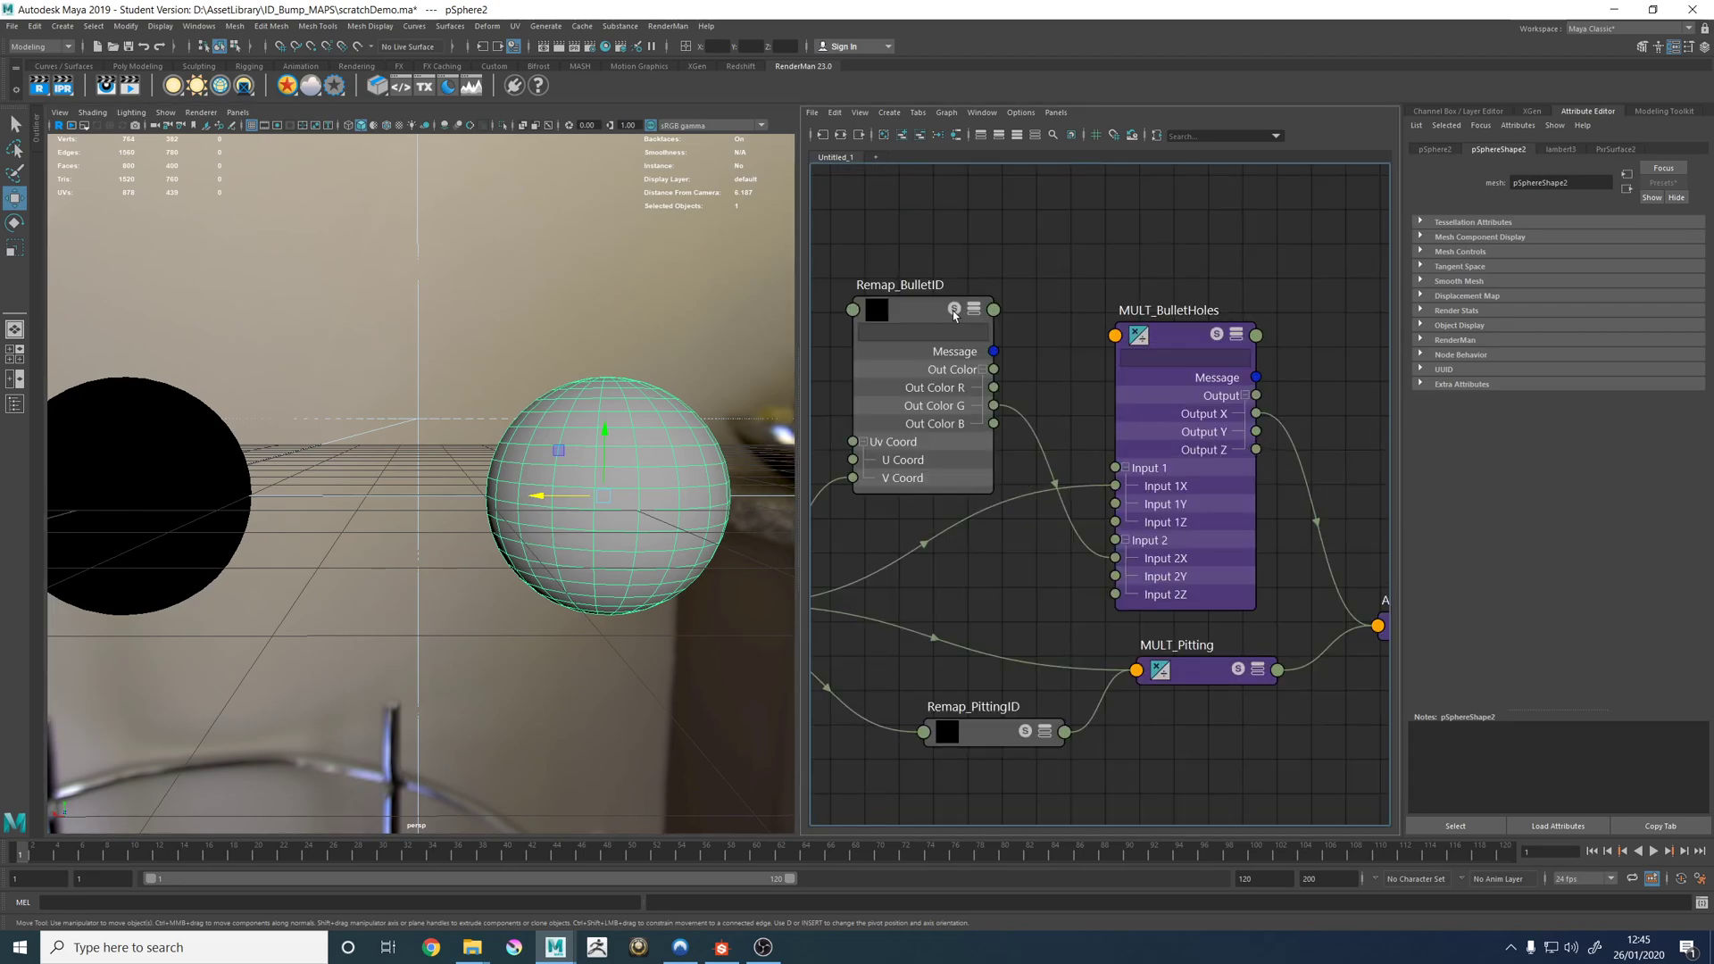
# Open Remap_BulletID and preview only its mask on the sphere.
pyautogui.click(948, 319)
pyautogui.keyDown('alt'); pyautogui.moveTo(666, 478); pyautogui.dragTo(622, 481, button='middle'); pyautogui.keyUp('alt')
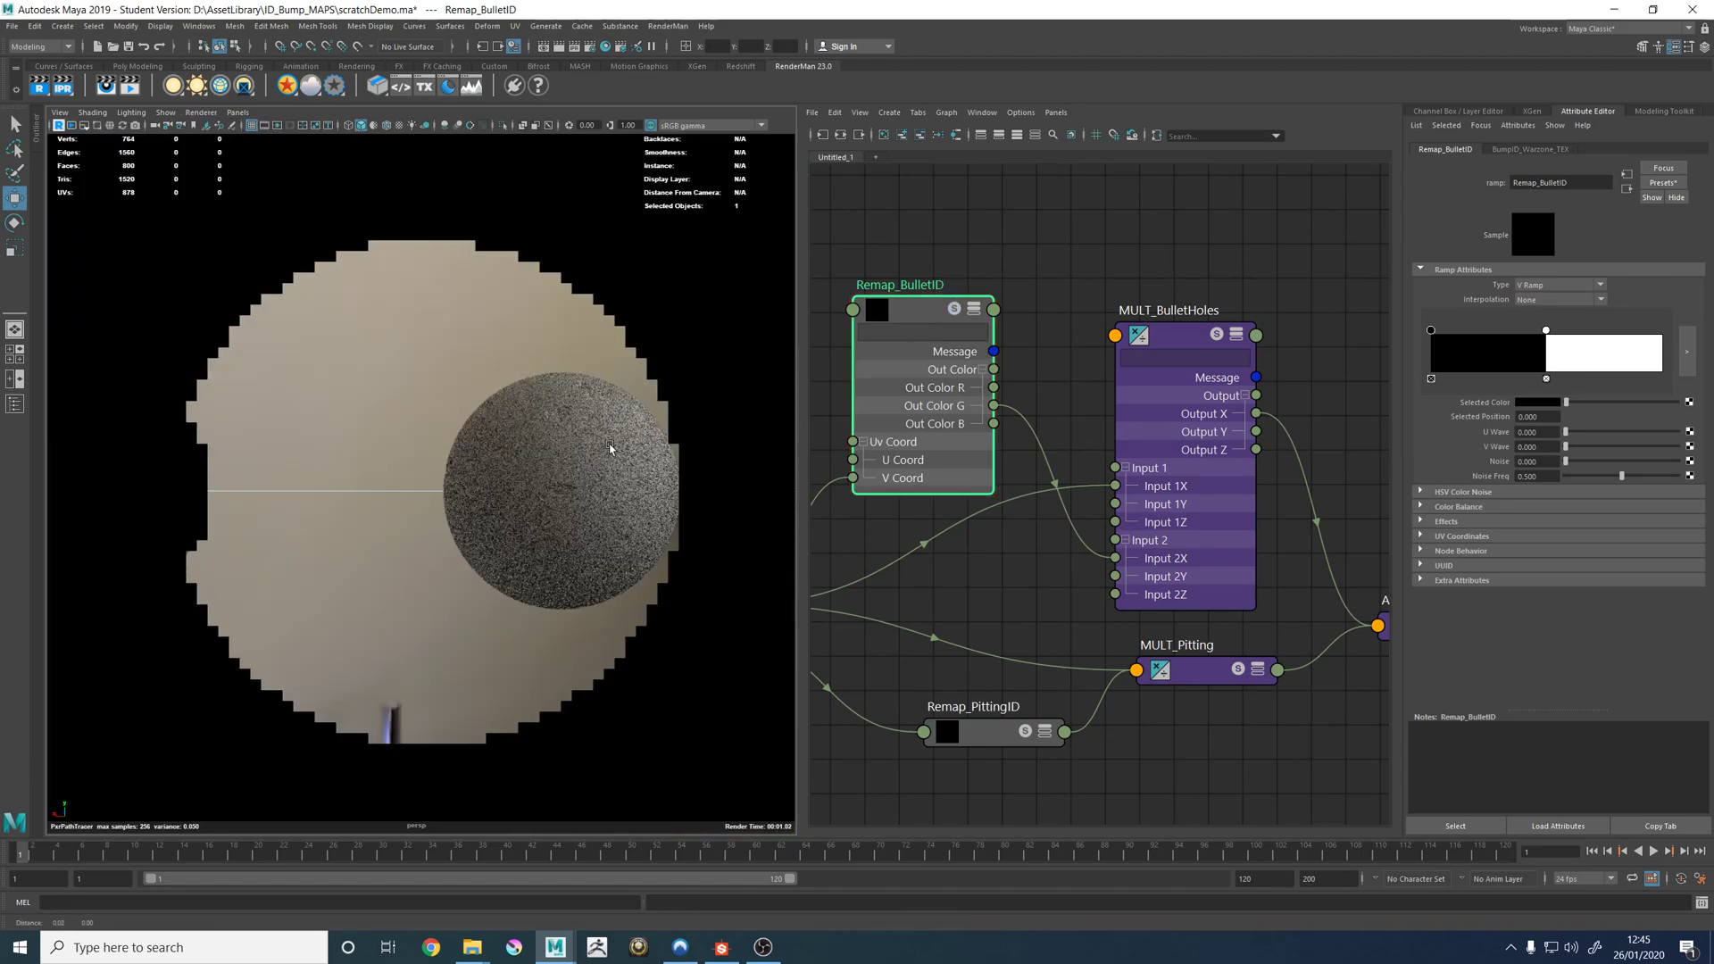
pyautogui.click(955, 308)
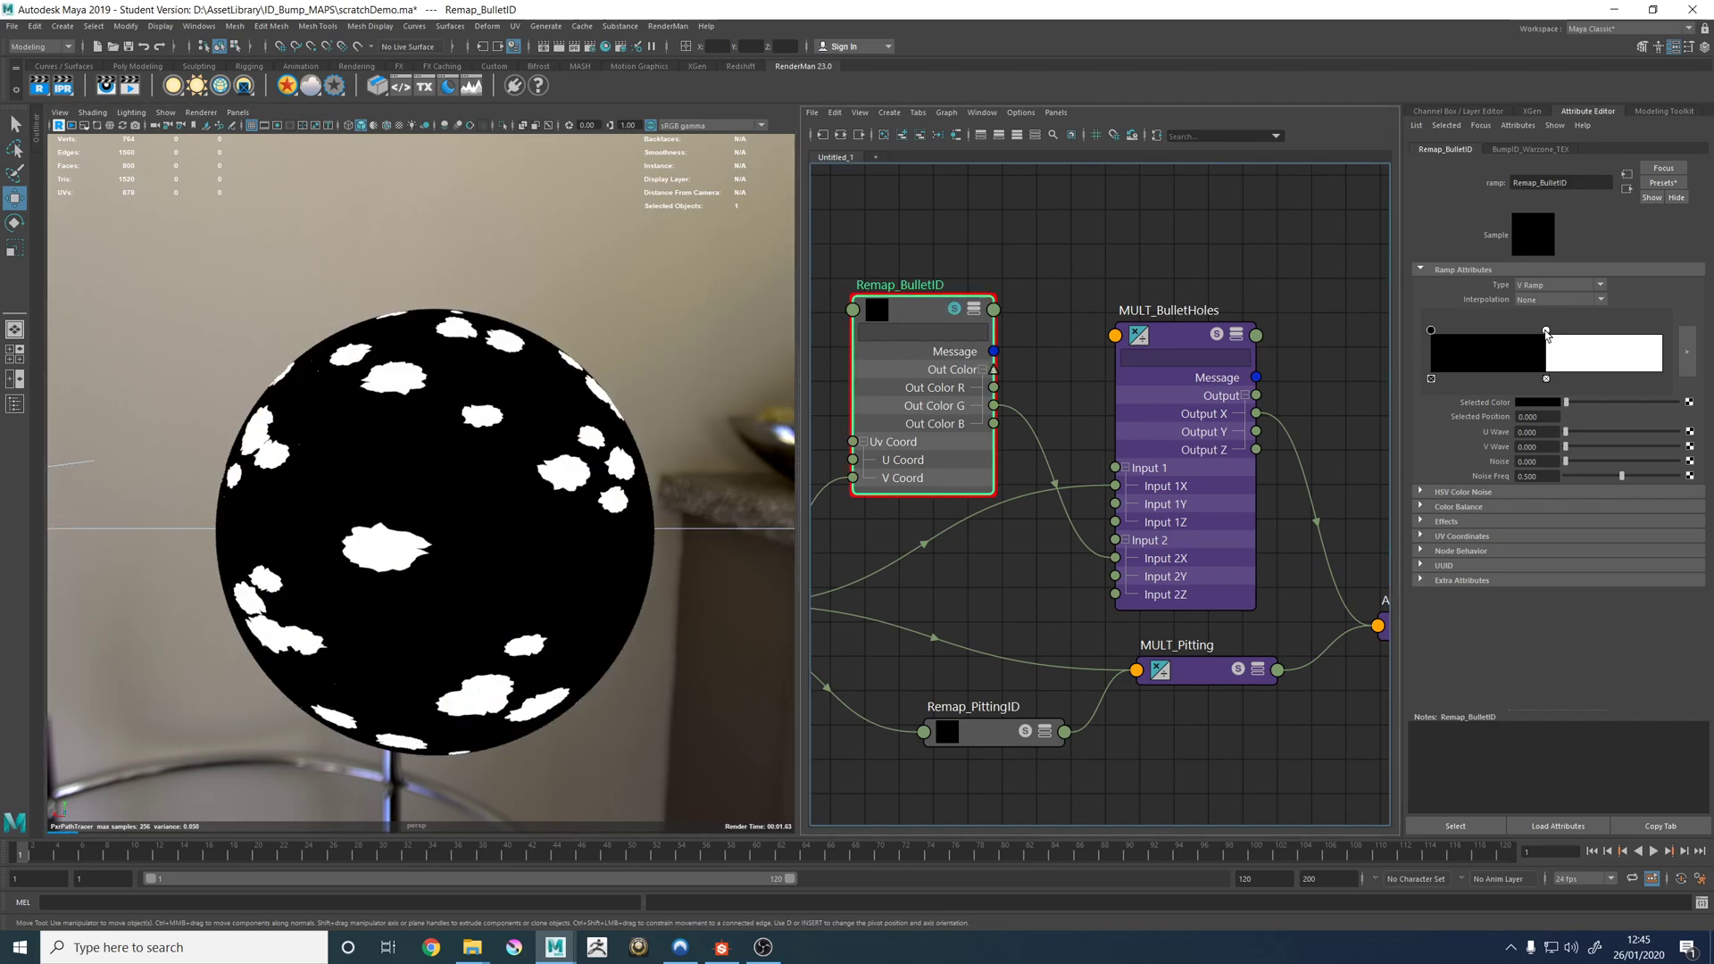
# Rework the ramp's black and white handles until the white step sits near 0.159.
pyautogui.moveTo(1547, 331); pyautogui.dragTo(1447, 332)
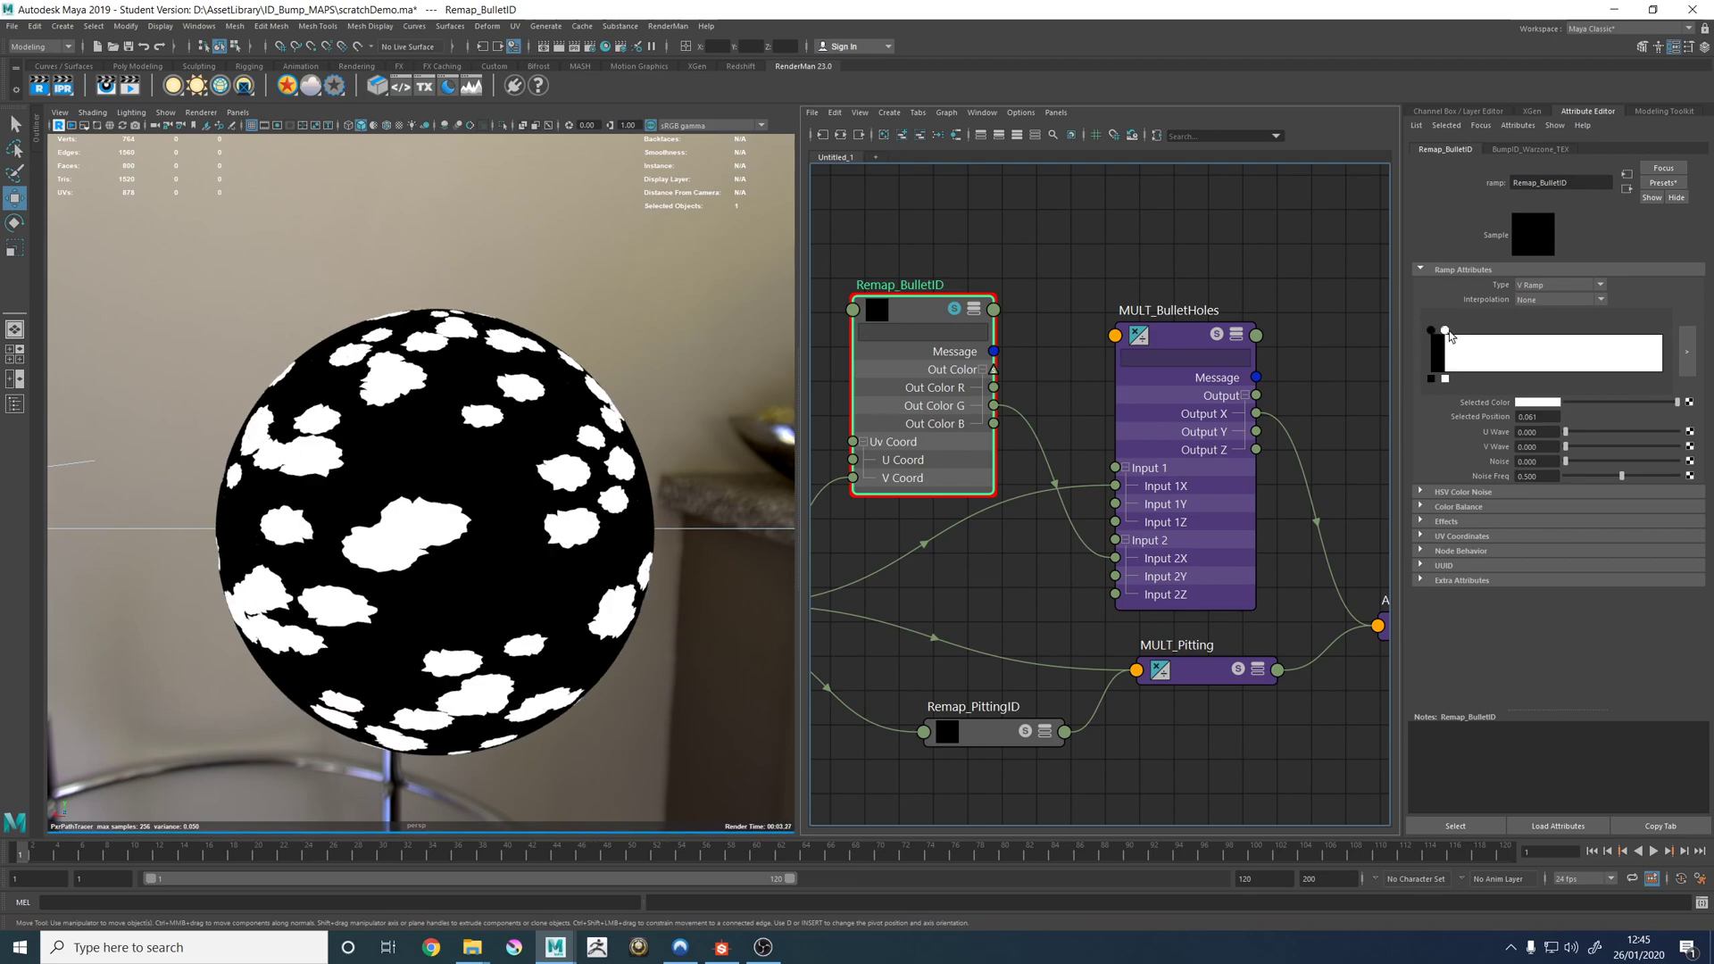
pyautogui.moveTo(1446, 332); pyautogui.dragTo(1513, 333)
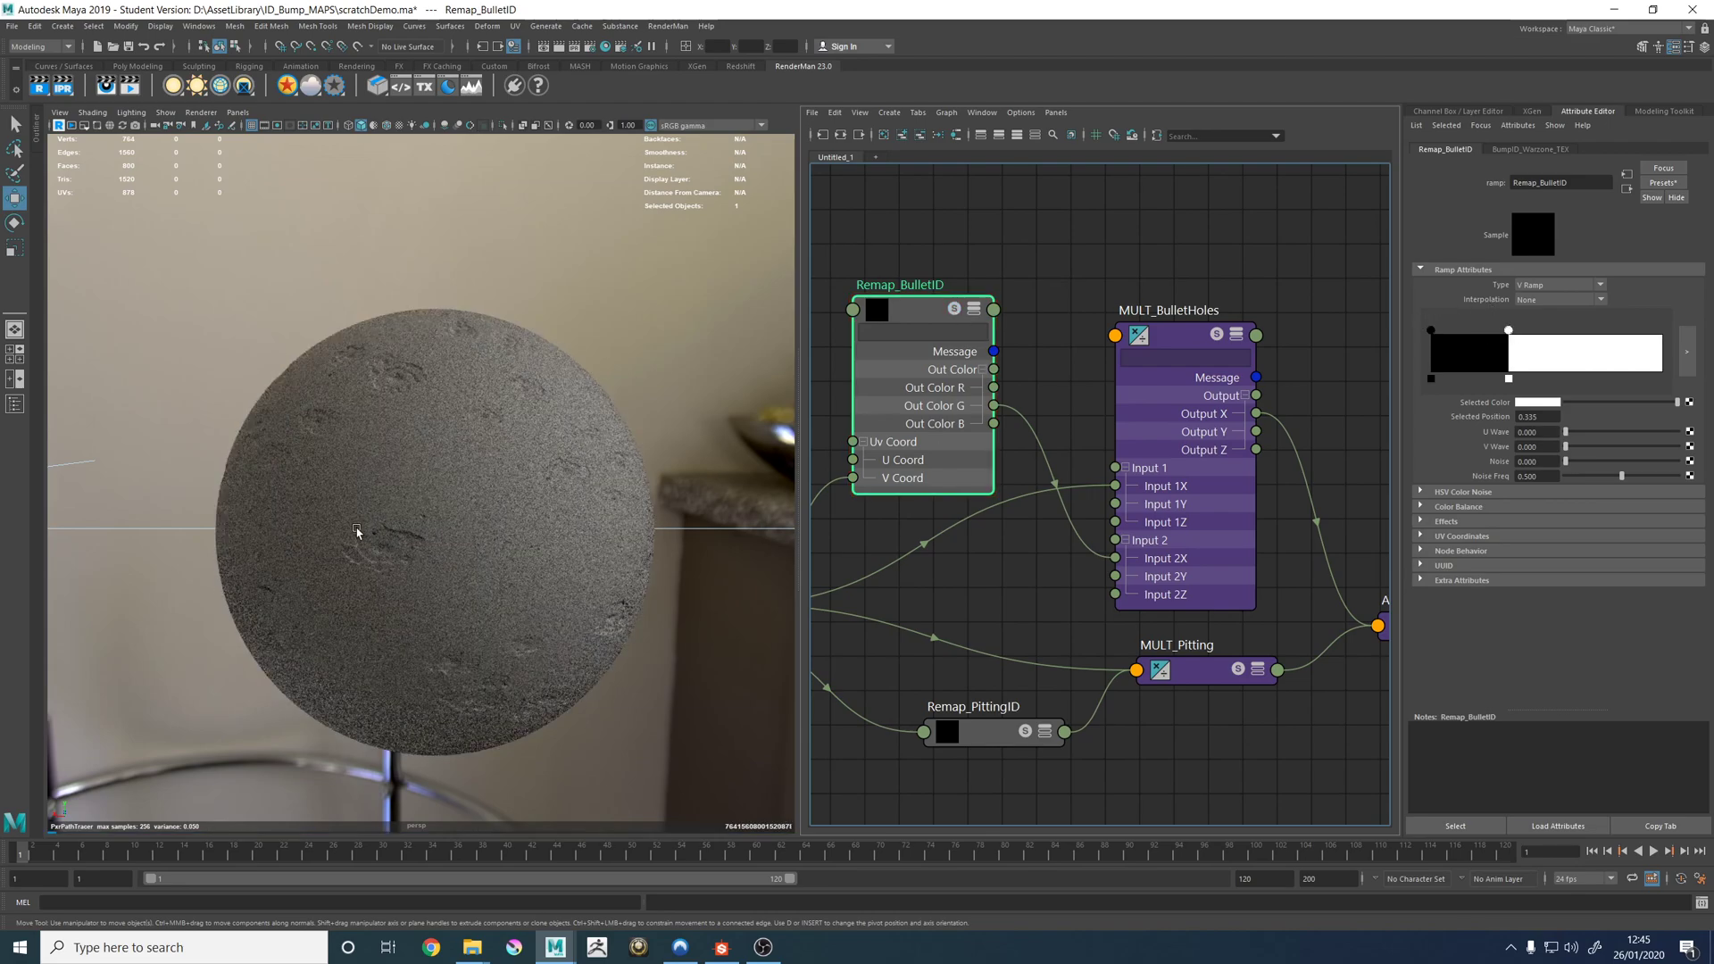
pyautogui.moveTo(1509, 330); pyautogui.dragTo(1456, 338)
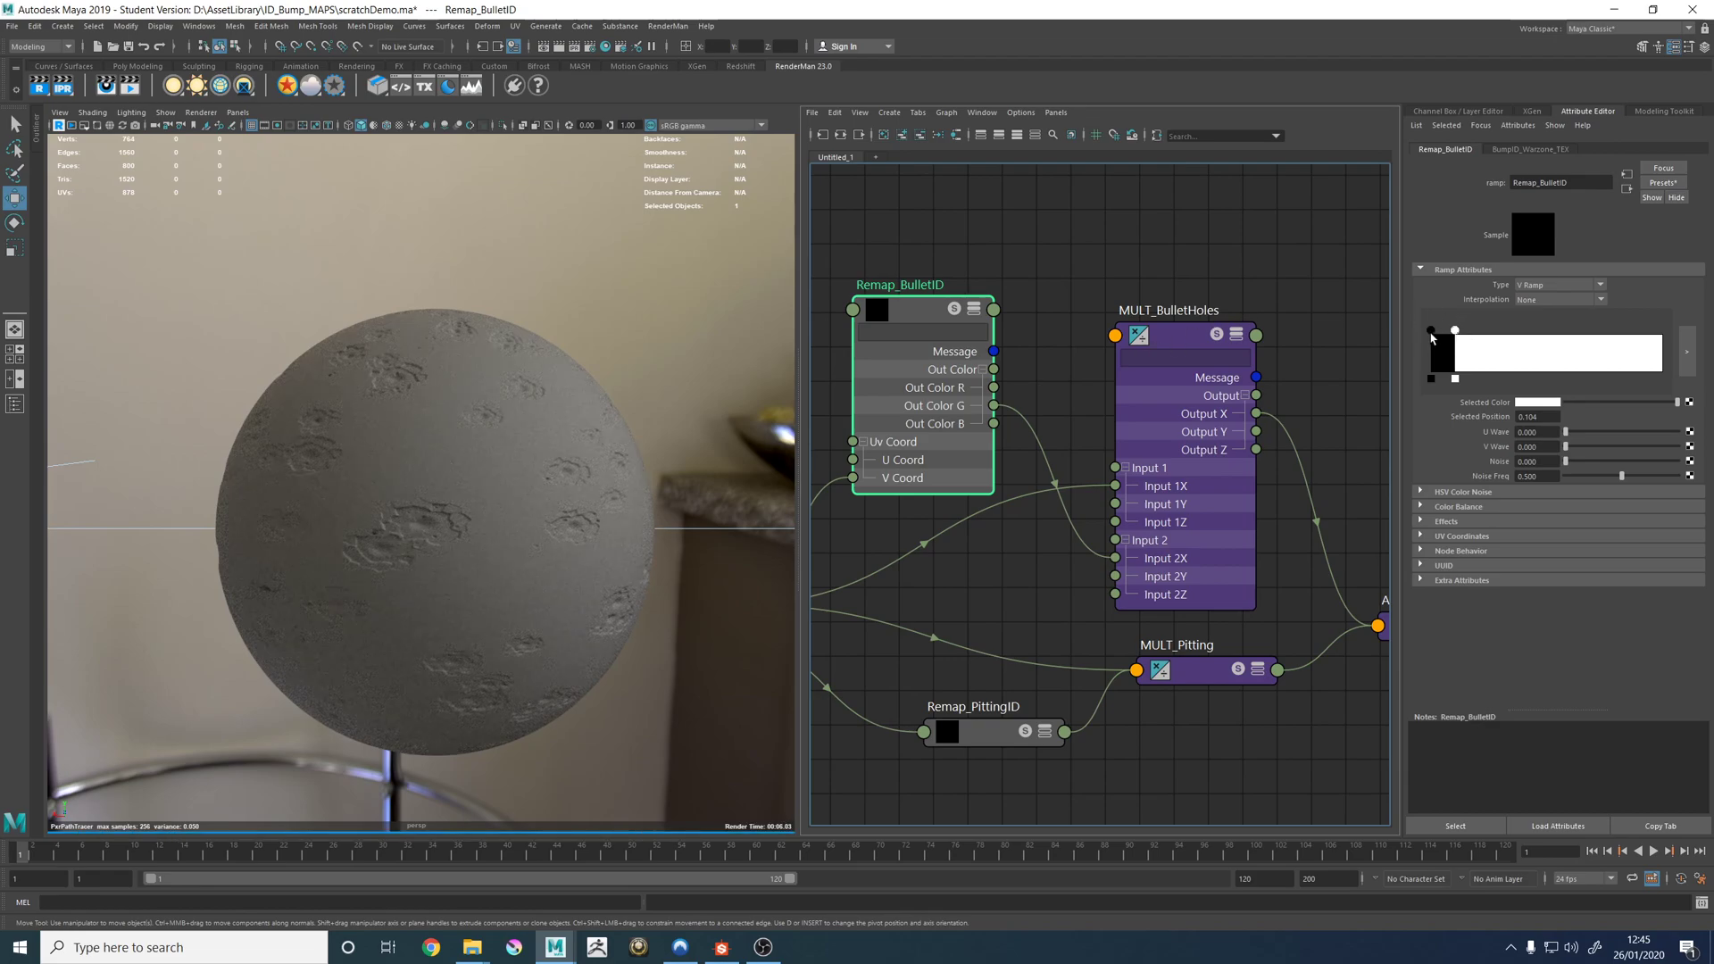
pyautogui.moveTo(1431, 330)
pyautogui.mouseDown()
pyautogui.moveTo(1465, 332)
pyautogui.moveTo(1401, 335)
pyautogui.moveTo(1574, 336)
pyautogui.moveTo(1439, 340)
pyautogui.mouseUp()
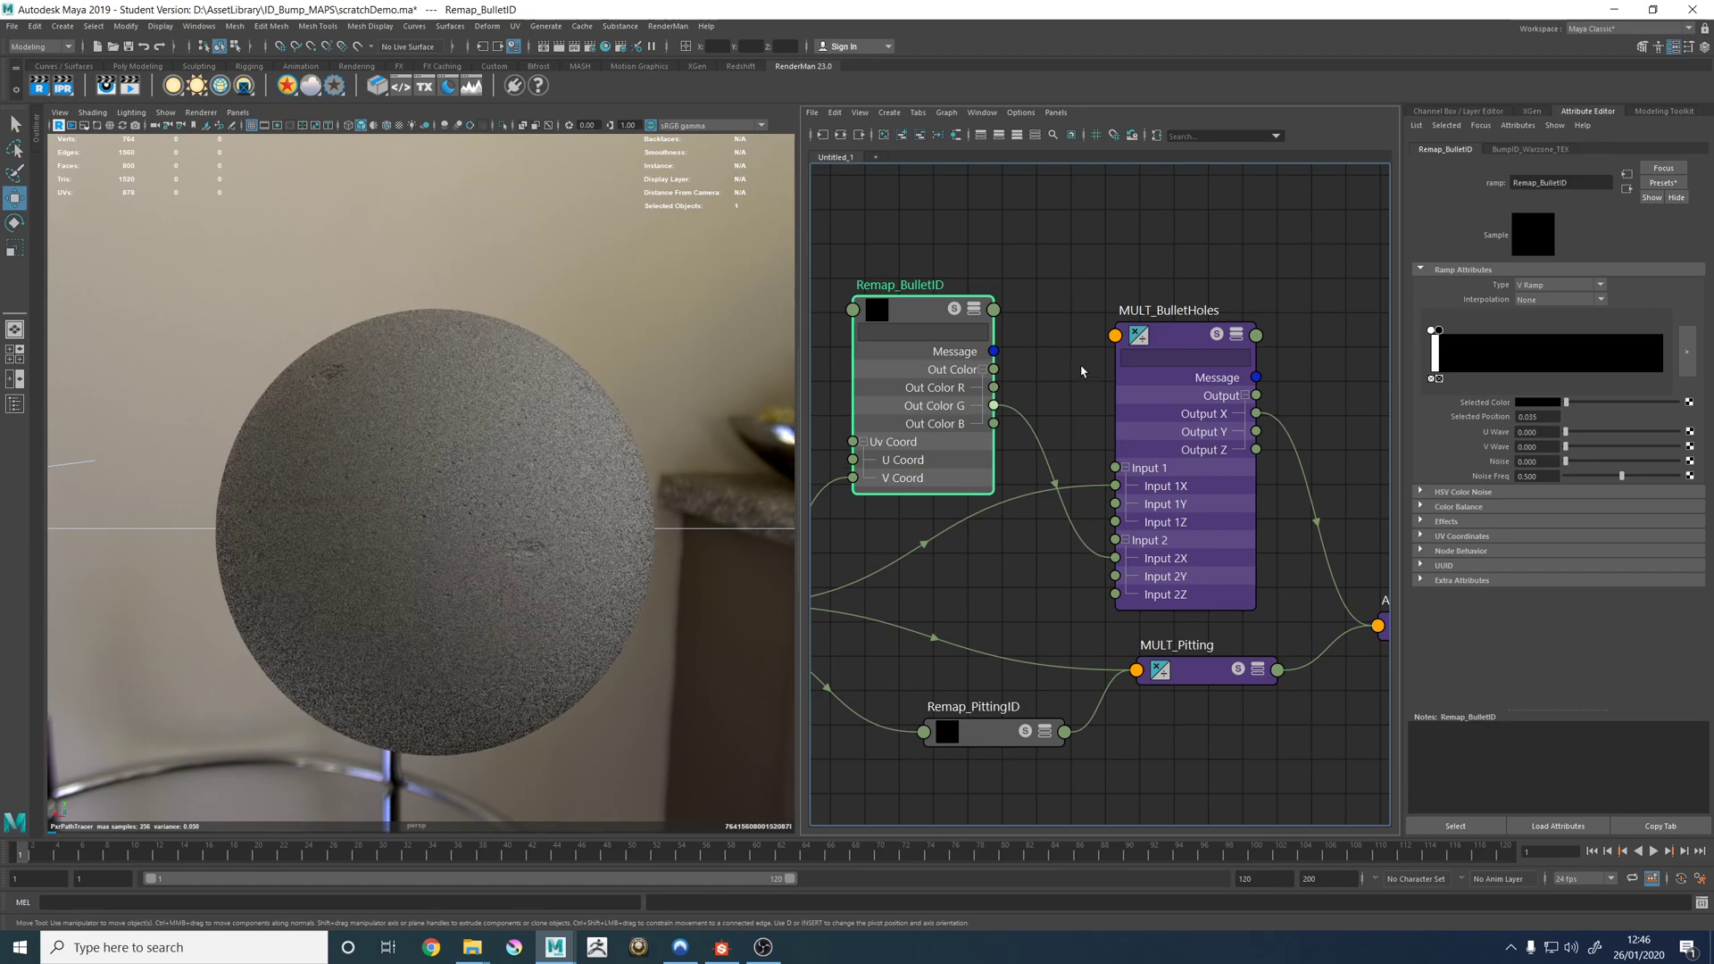
pyautogui.moveTo(1430, 332); pyautogui.dragTo(1662, 331)
pyautogui.moveTo(1438, 332); pyautogui.dragTo(1408, 336)
pyautogui.moveTo(1658, 331); pyautogui.dragTo(1469, 336)
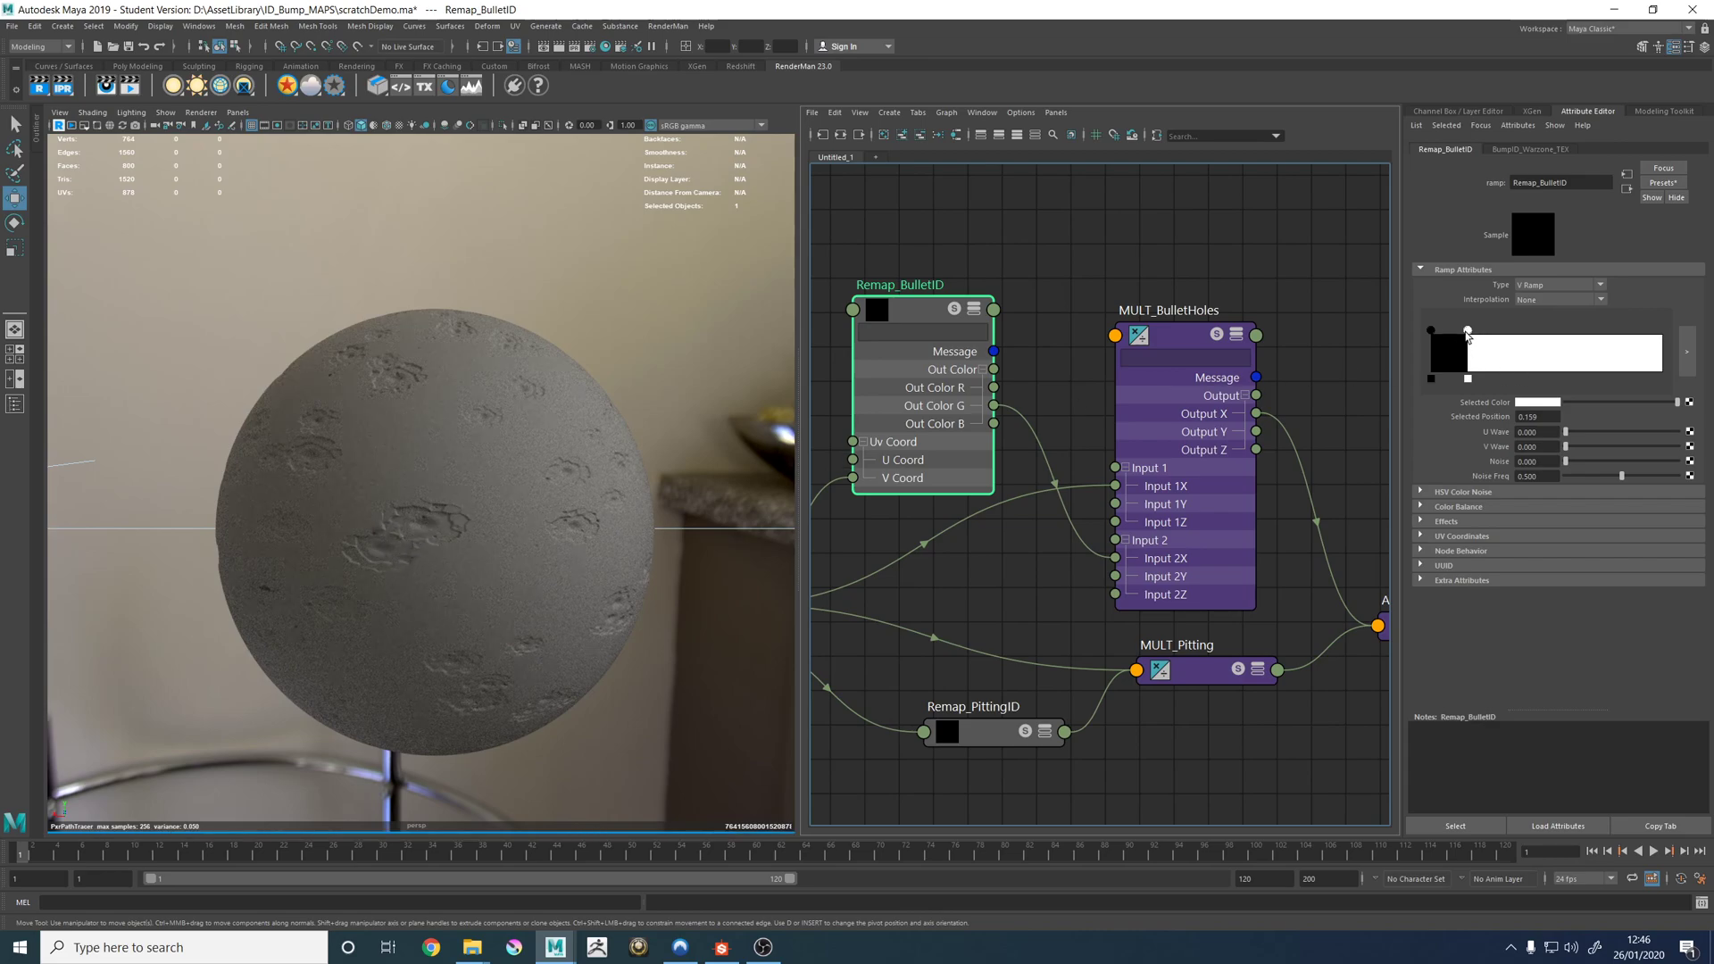
# In Substance Designer, bring the Channel packing frame into view and preview the rgba_merge output.
pyautogui.click(710, 948)
pyautogui.scroll(-5, 513, 559)
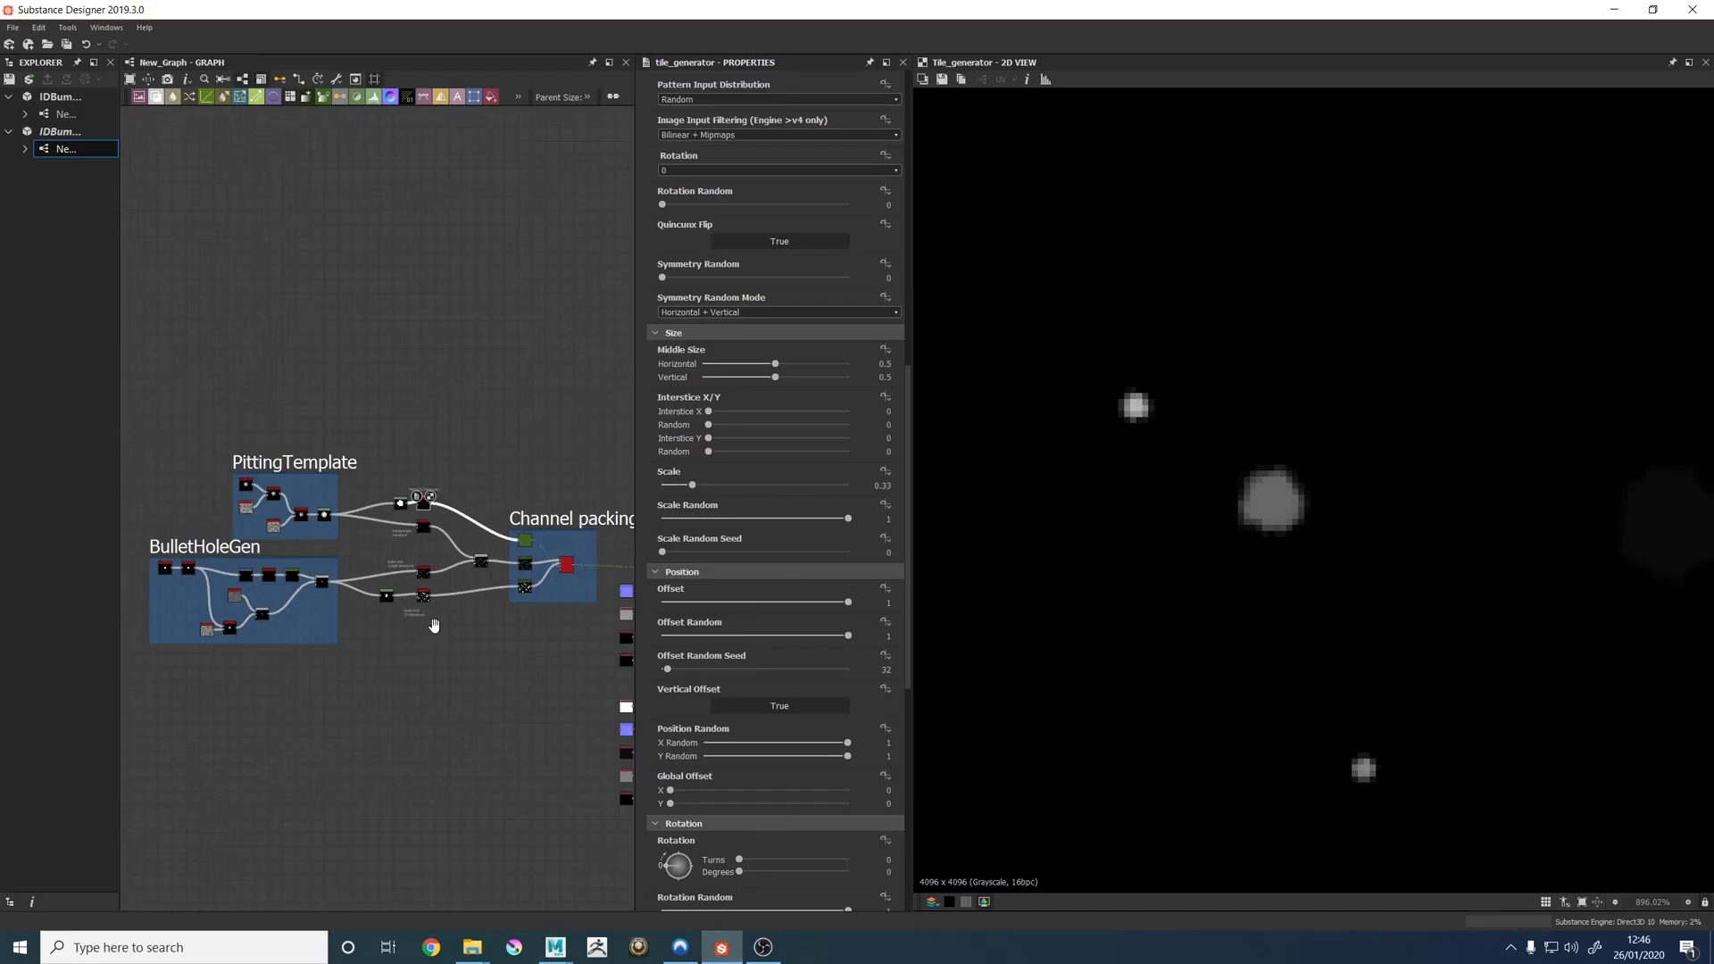
pyautogui.moveTo(607, 589); pyautogui.dragTo(405, 634, button='middle')
pyautogui.scroll(3, 340, 587)
pyautogui.doubleClick(340, 576)
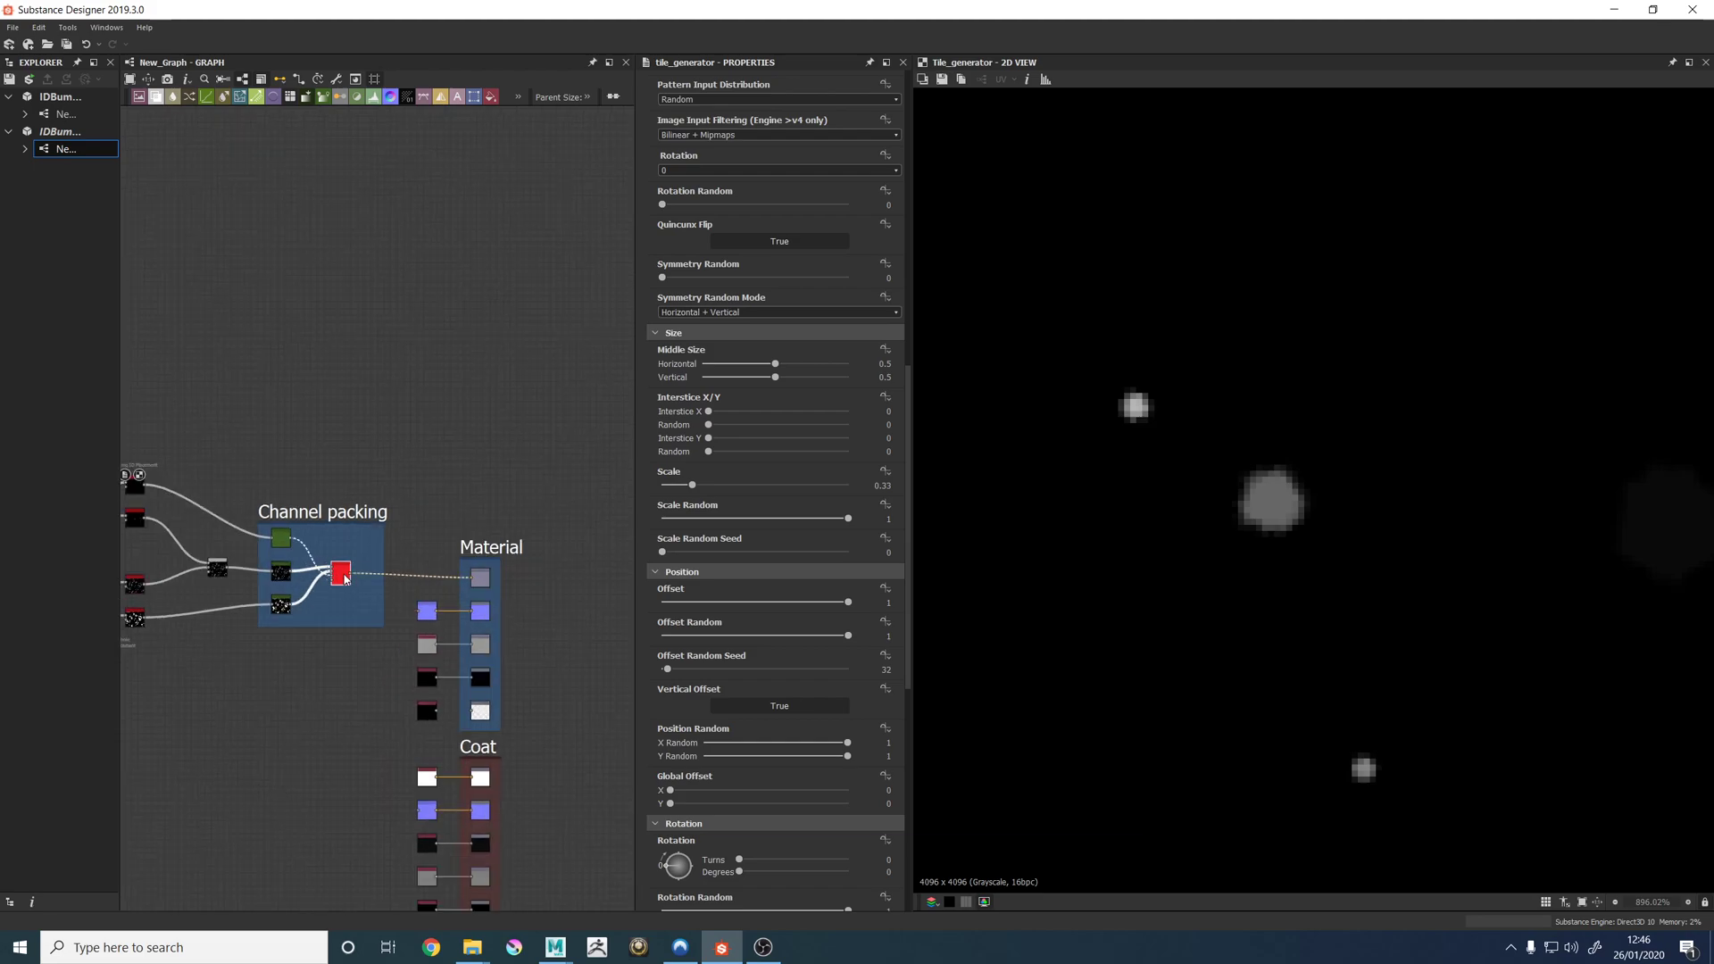
pyautogui.scroll(-10, 1386, 500)
pyautogui.scroll(2, 1250, 531)
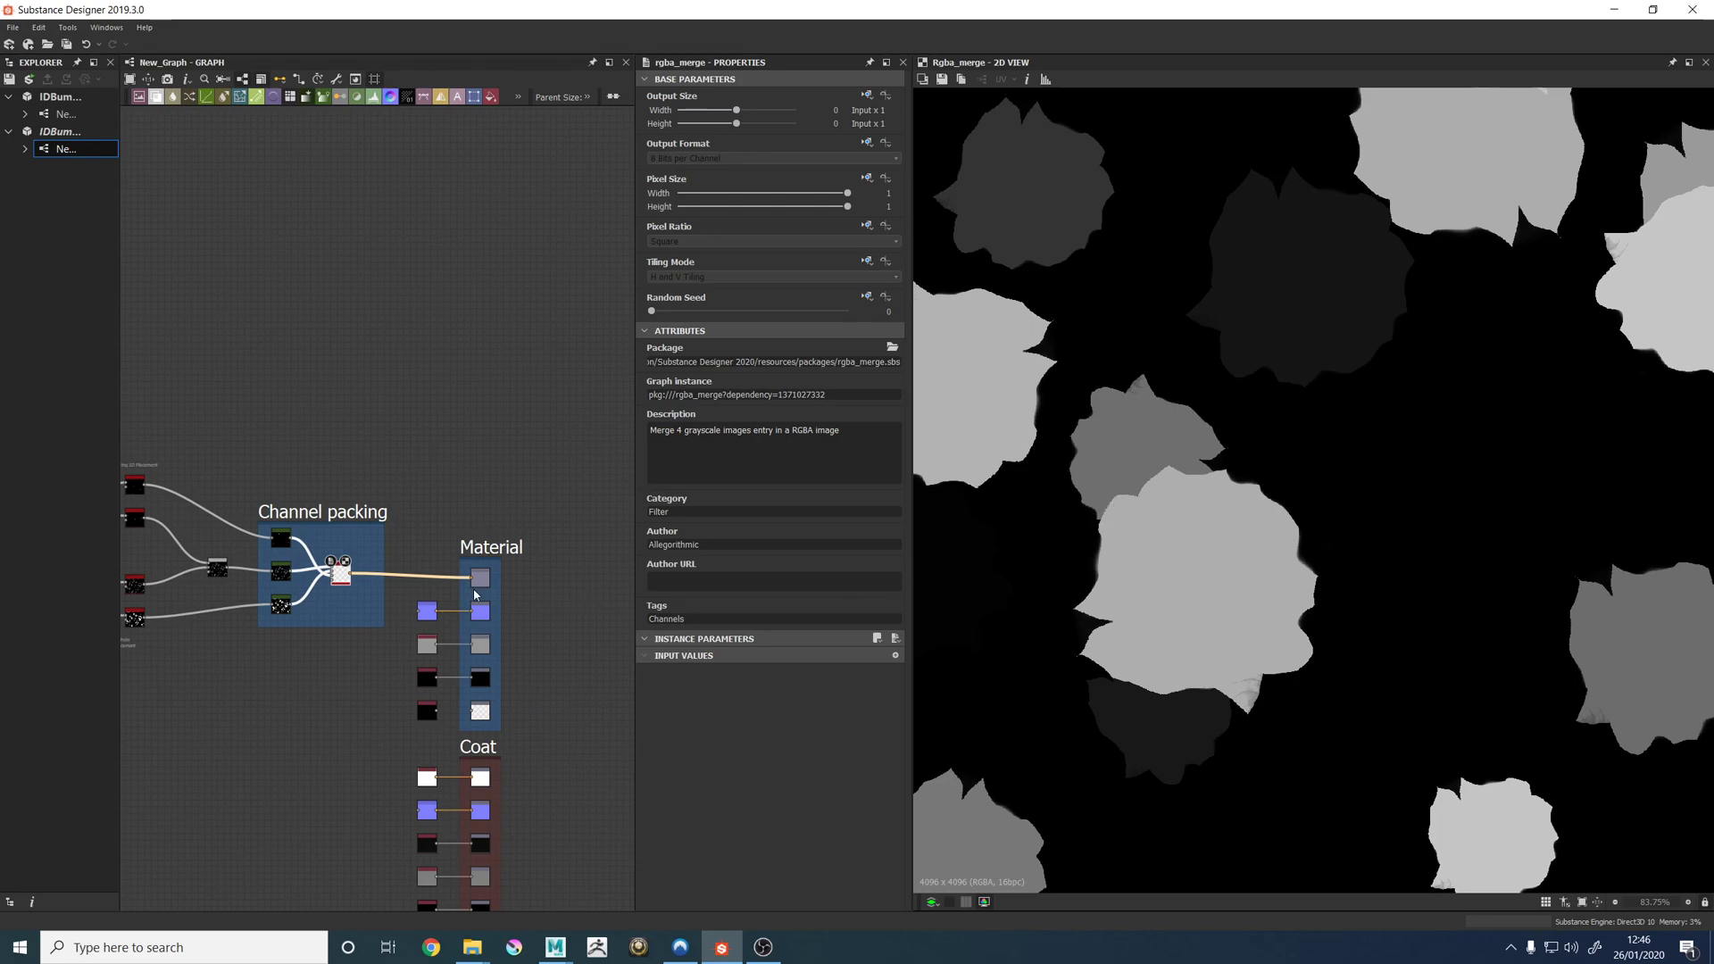
# Preview the Pitting ID Placement tile generator and set its Image Input Filtering to Nearest.
pyautogui.moveTo(301, 446); pyautogui.dragTo(626, 427, button='middle')
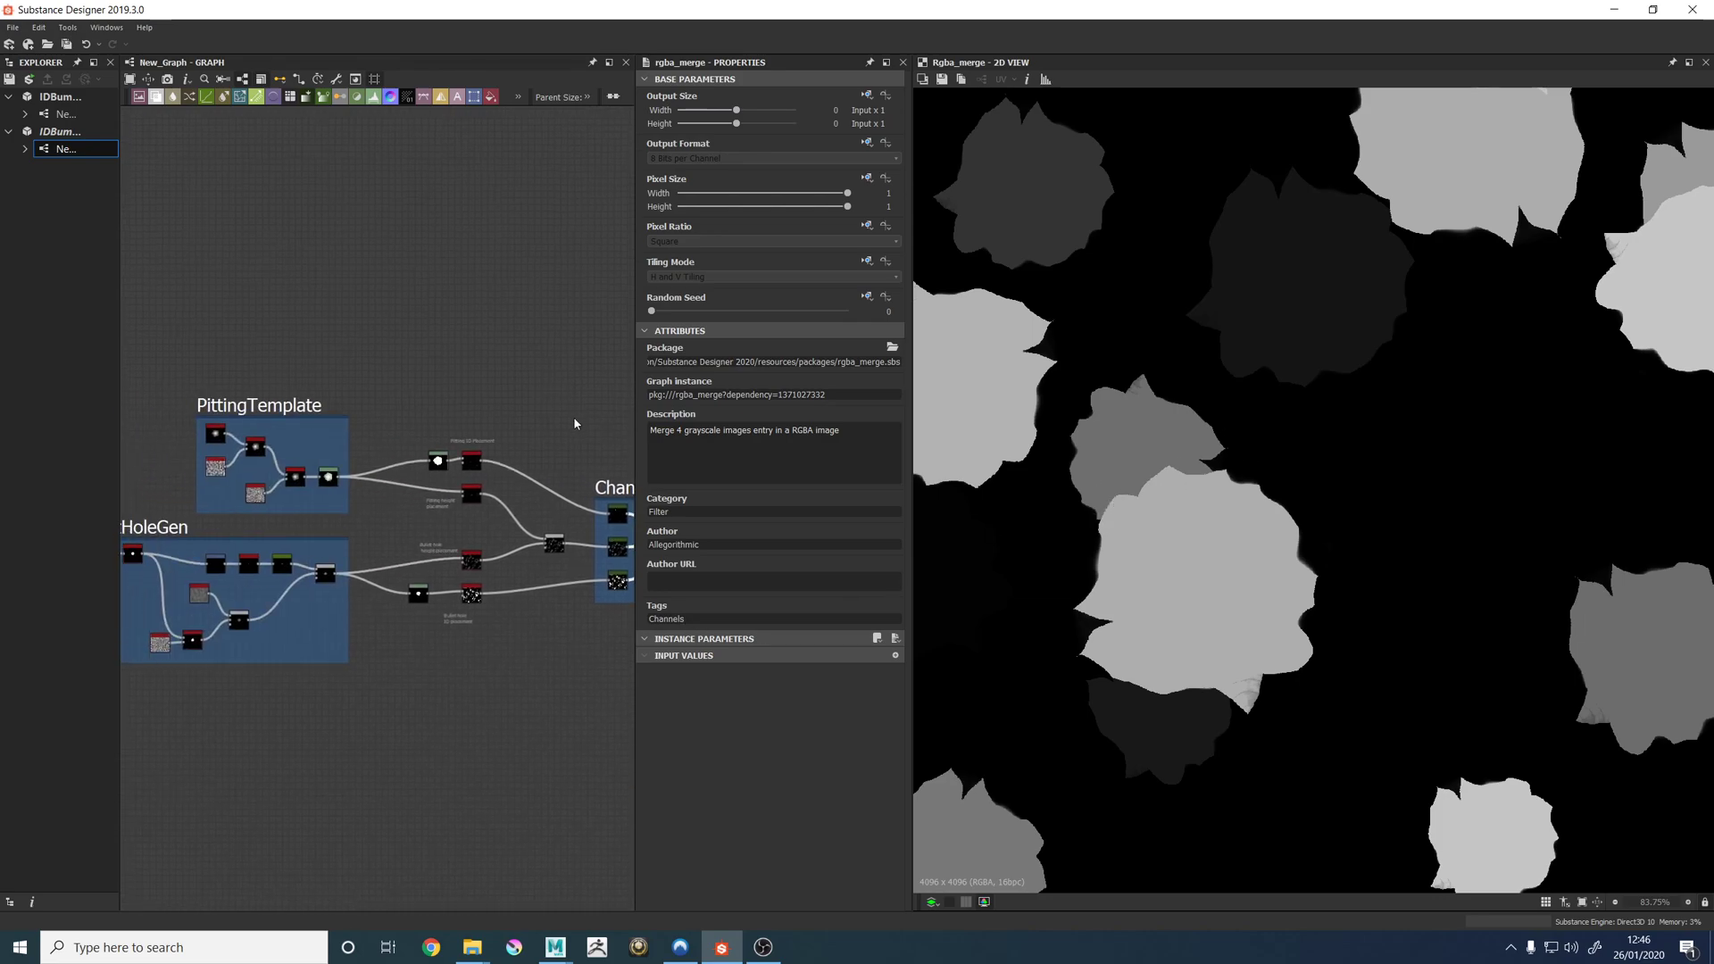
pyautogui.scroll(3, 470, 459)
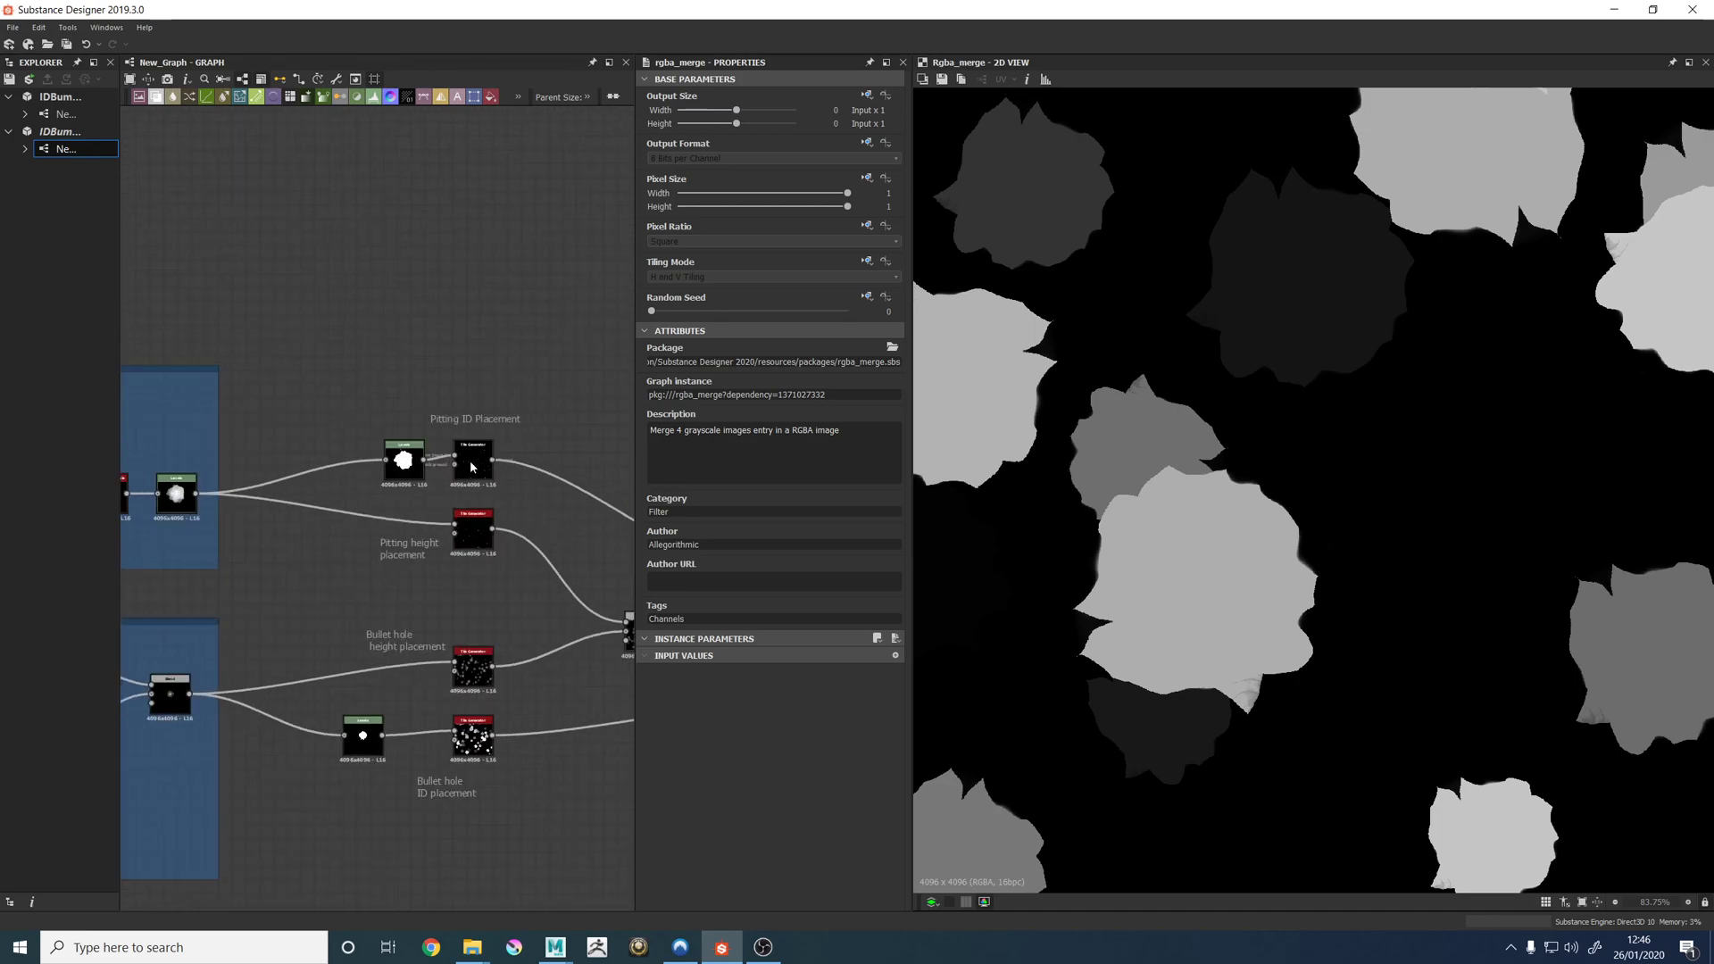
pyautogui.doubleClick(472, 472)
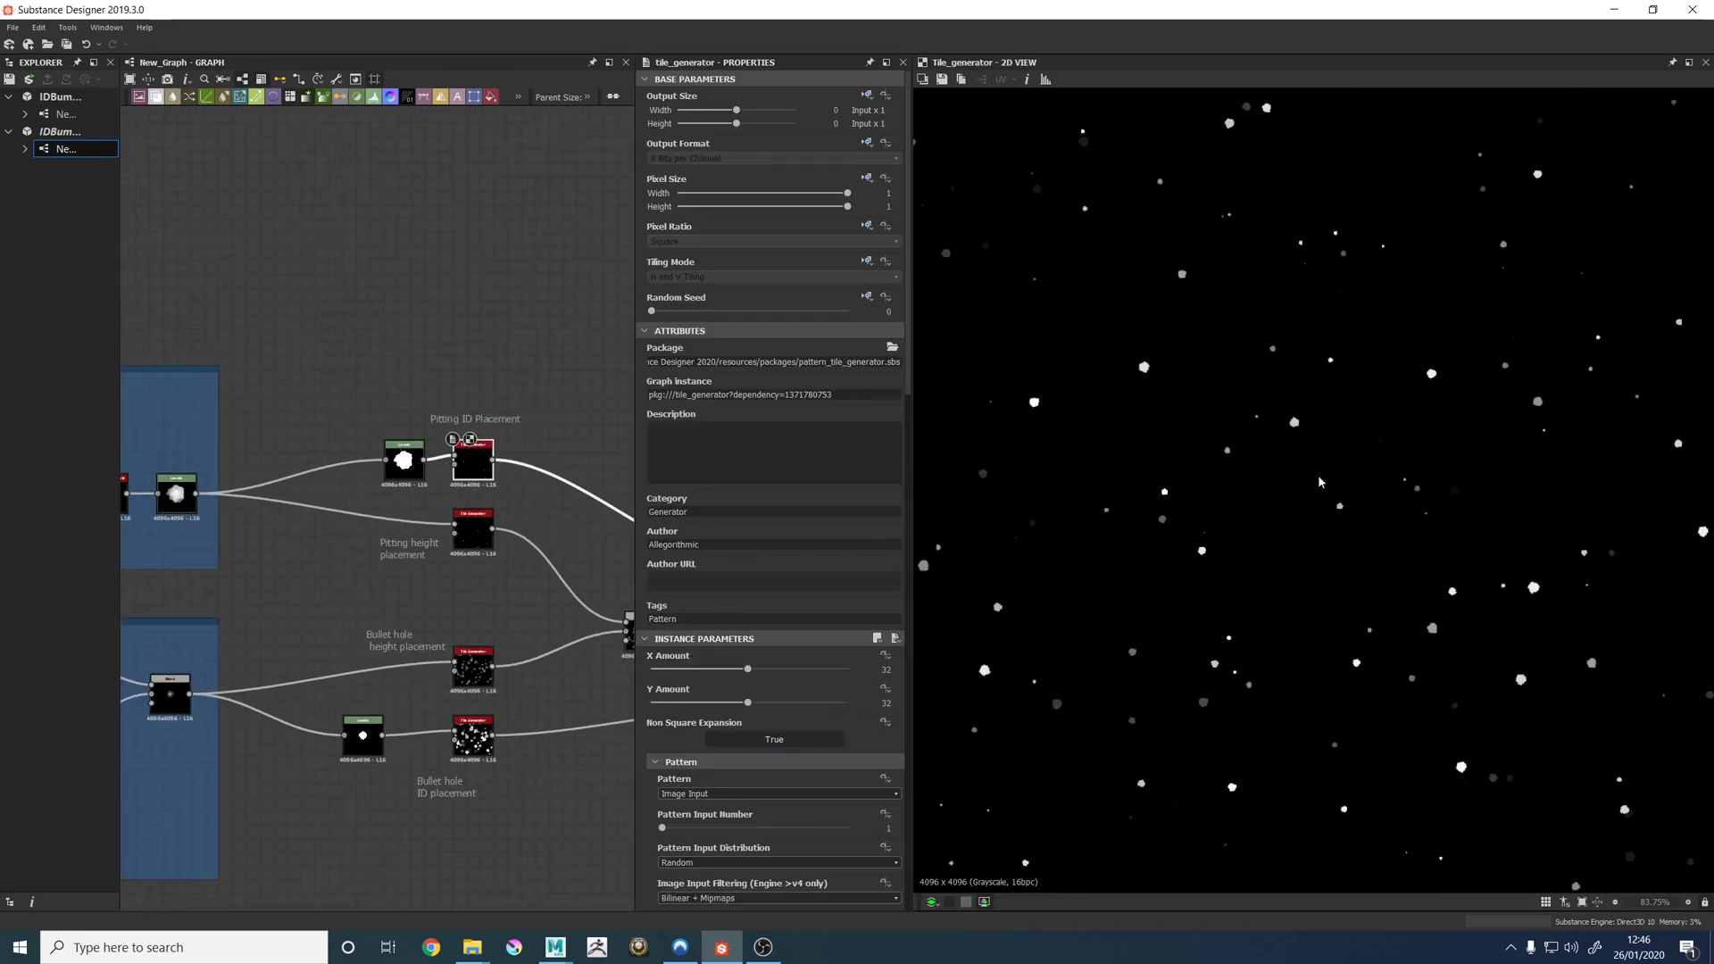
pyautogui.scroll(5, 1175, 566)
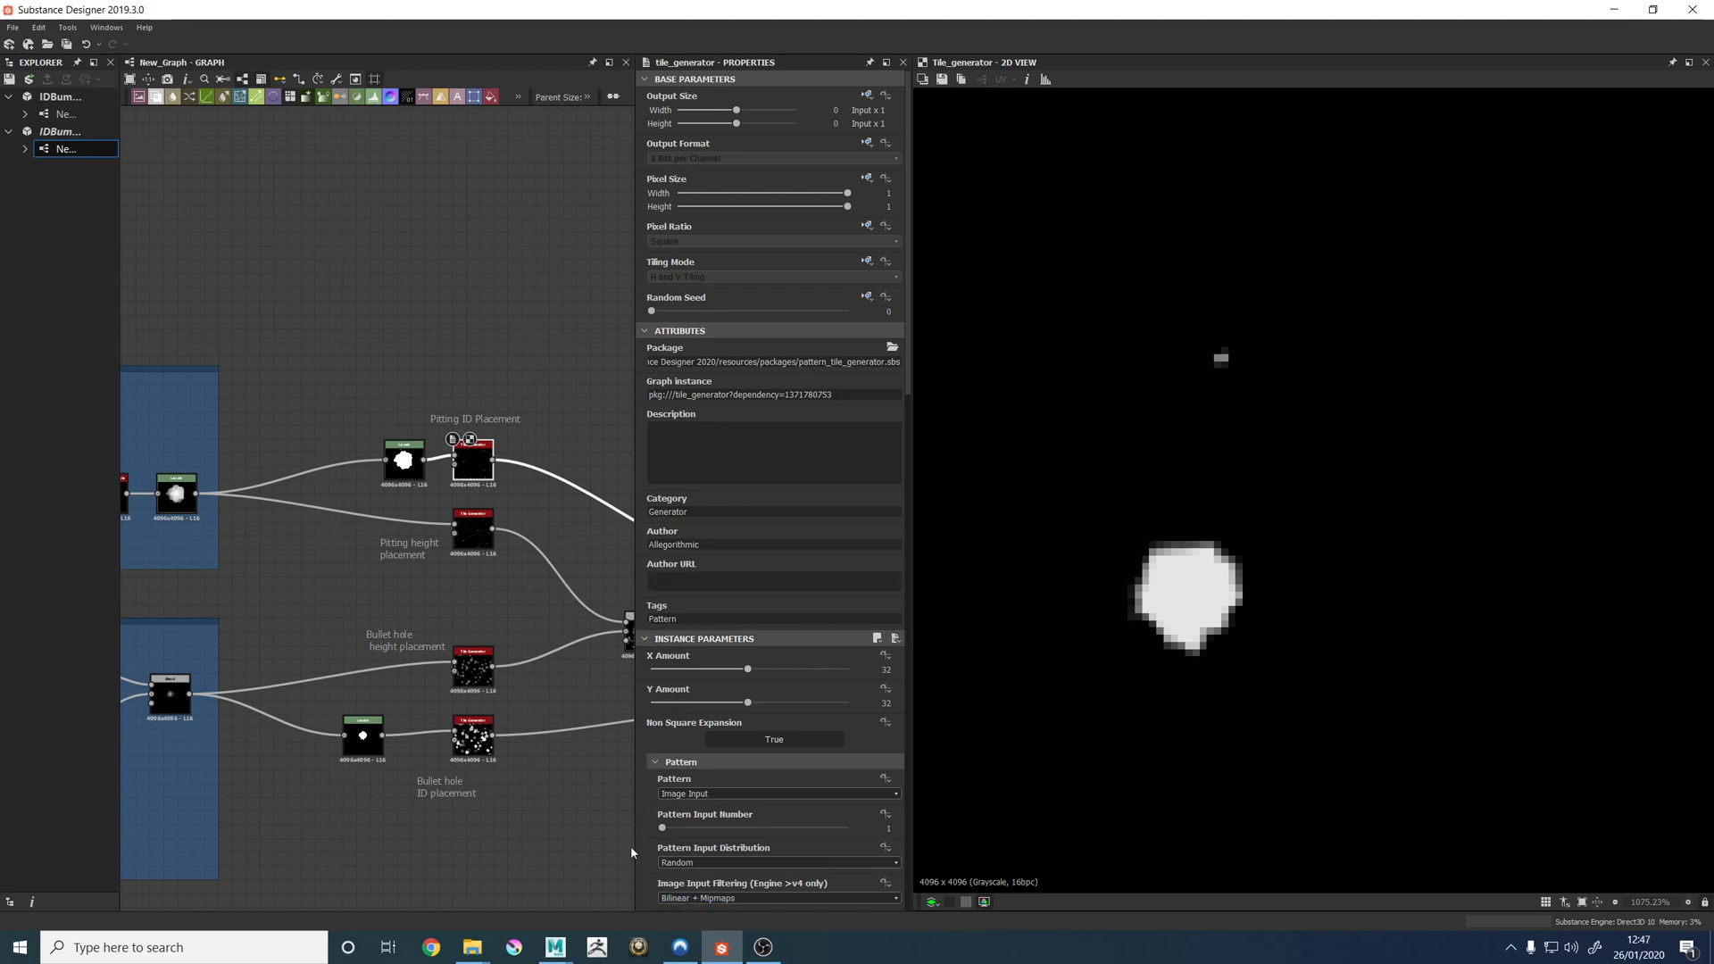
pyautogui.scroll(-3, 629, 846)
pyautogui.scroll(-2, 720, 783)
pyautogui.click(720, 777)
pyautogui.click(706, 787)
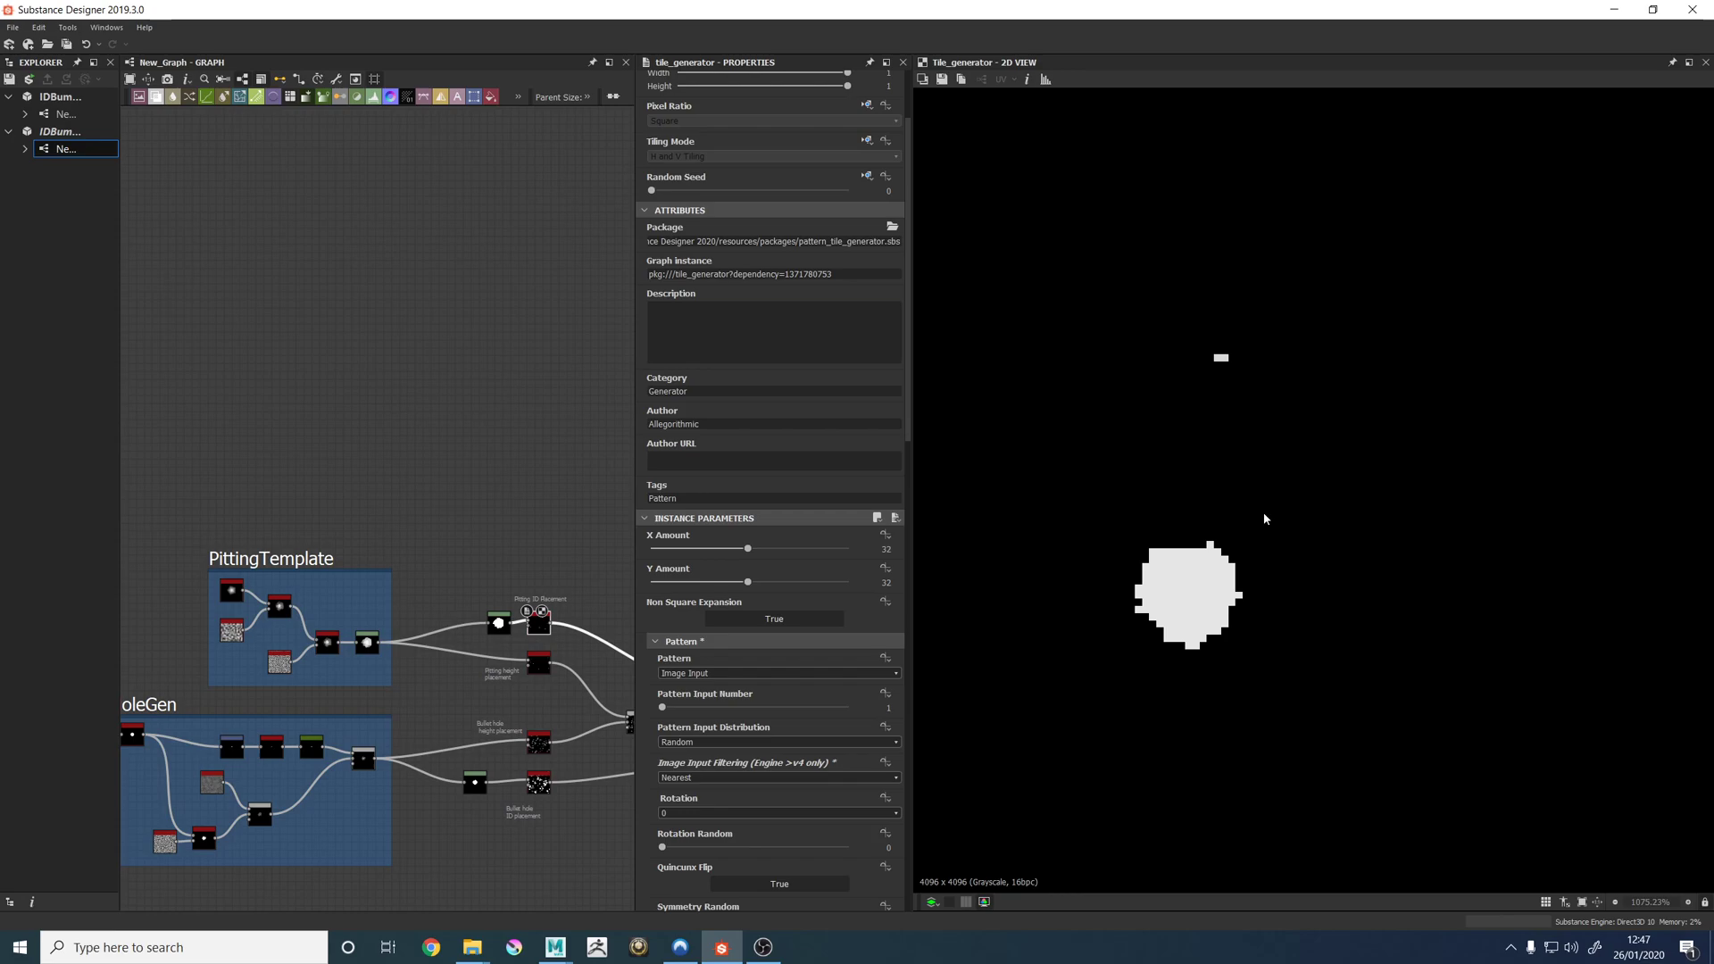
# Preview the bullet-hole and pitting height placements and their Blend, then pan to Channel packing.
pyautogui.moveTo(604, 497); pyautogui.dragTo(516, 459, button='middle')
pyautogui.scroll(3, 375, 549)
pyautogui.doubleClick(374, 547)
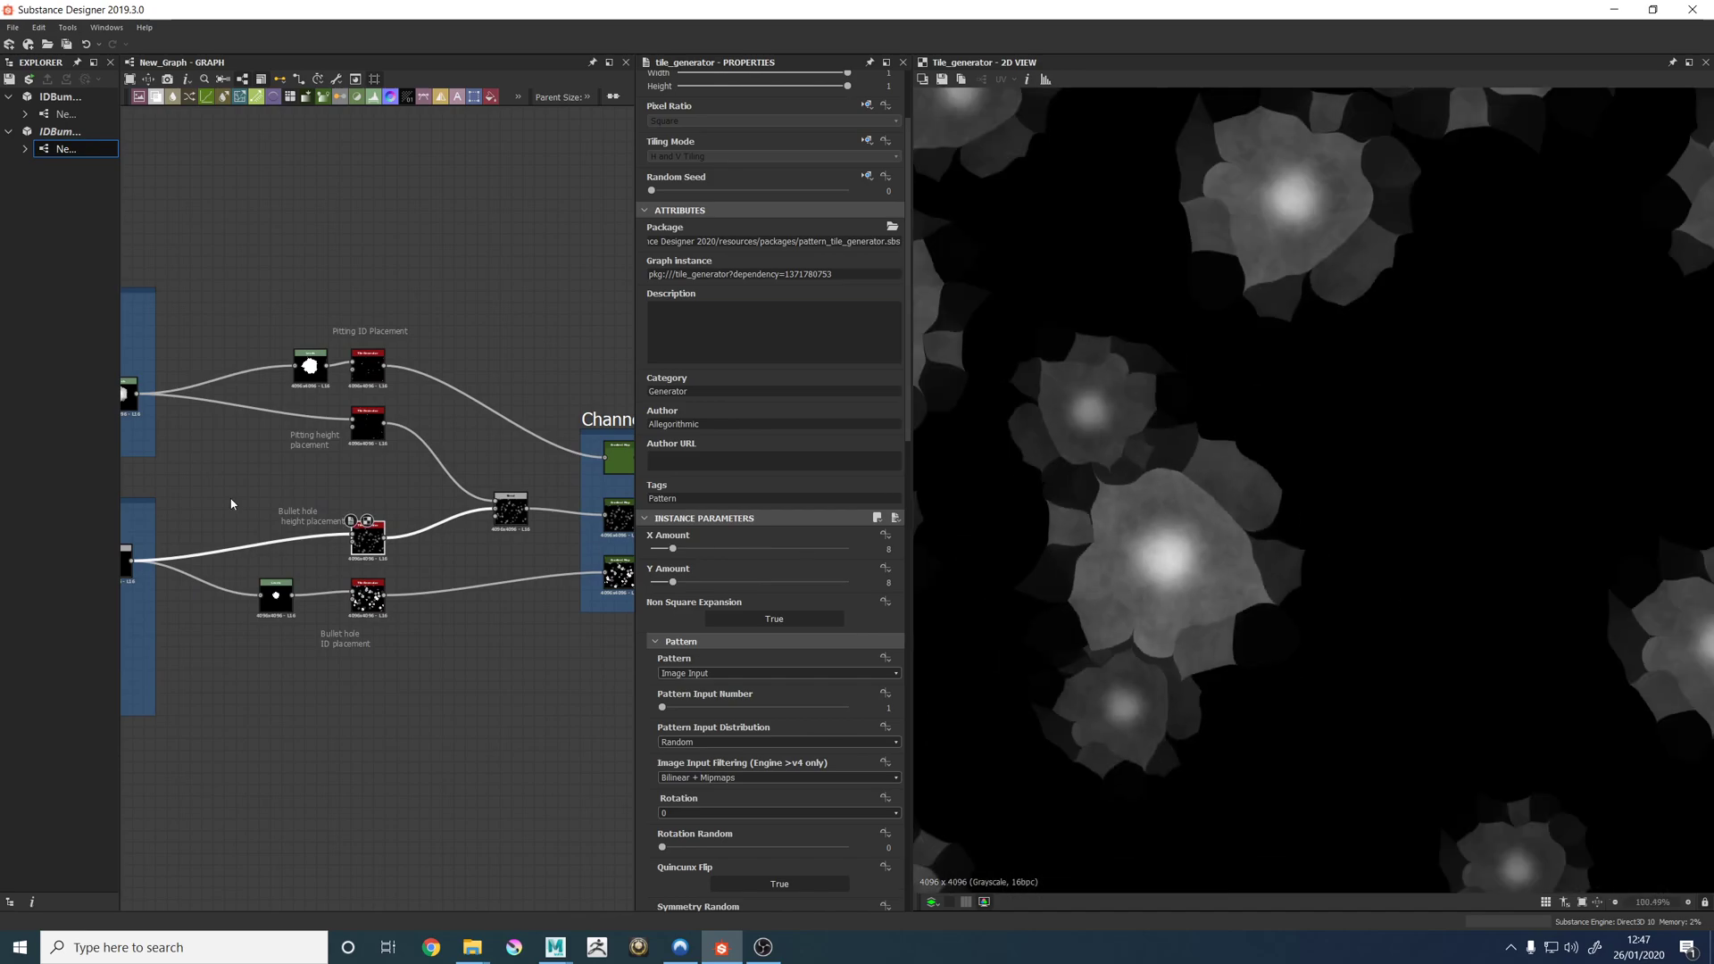
pyautogui.doubleClick(374, 433)
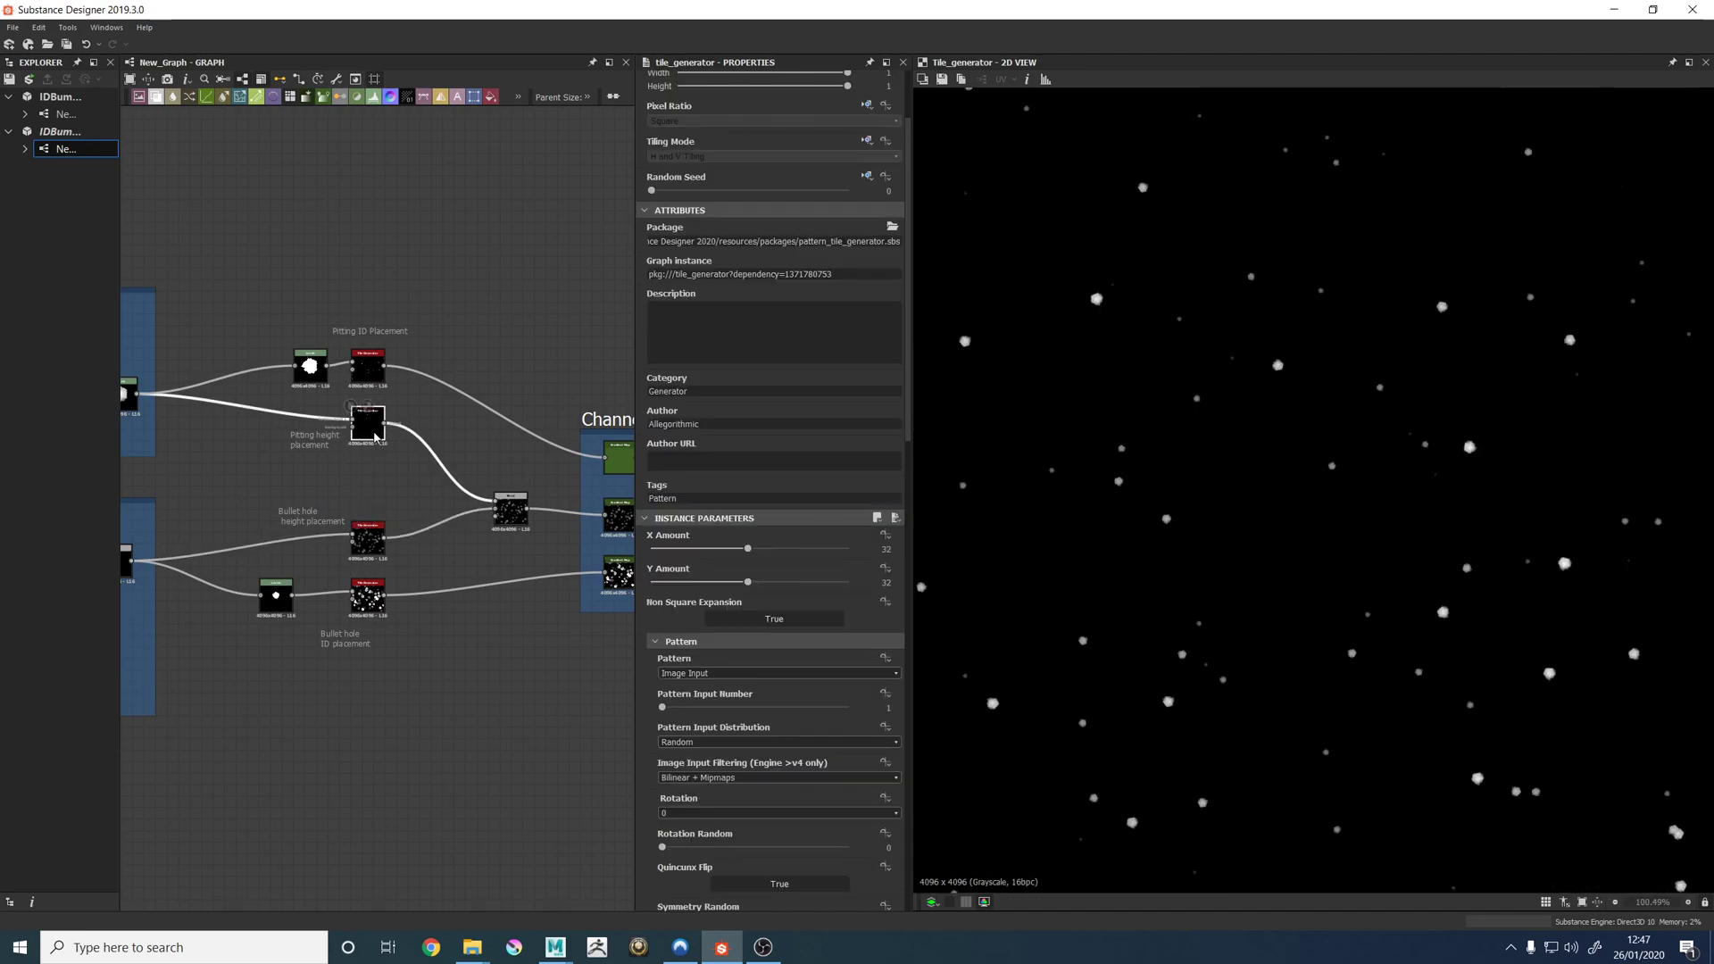
pyautogui.doubleClick(510, 508)
pyautogui.scroll(-3, 1285, 604)
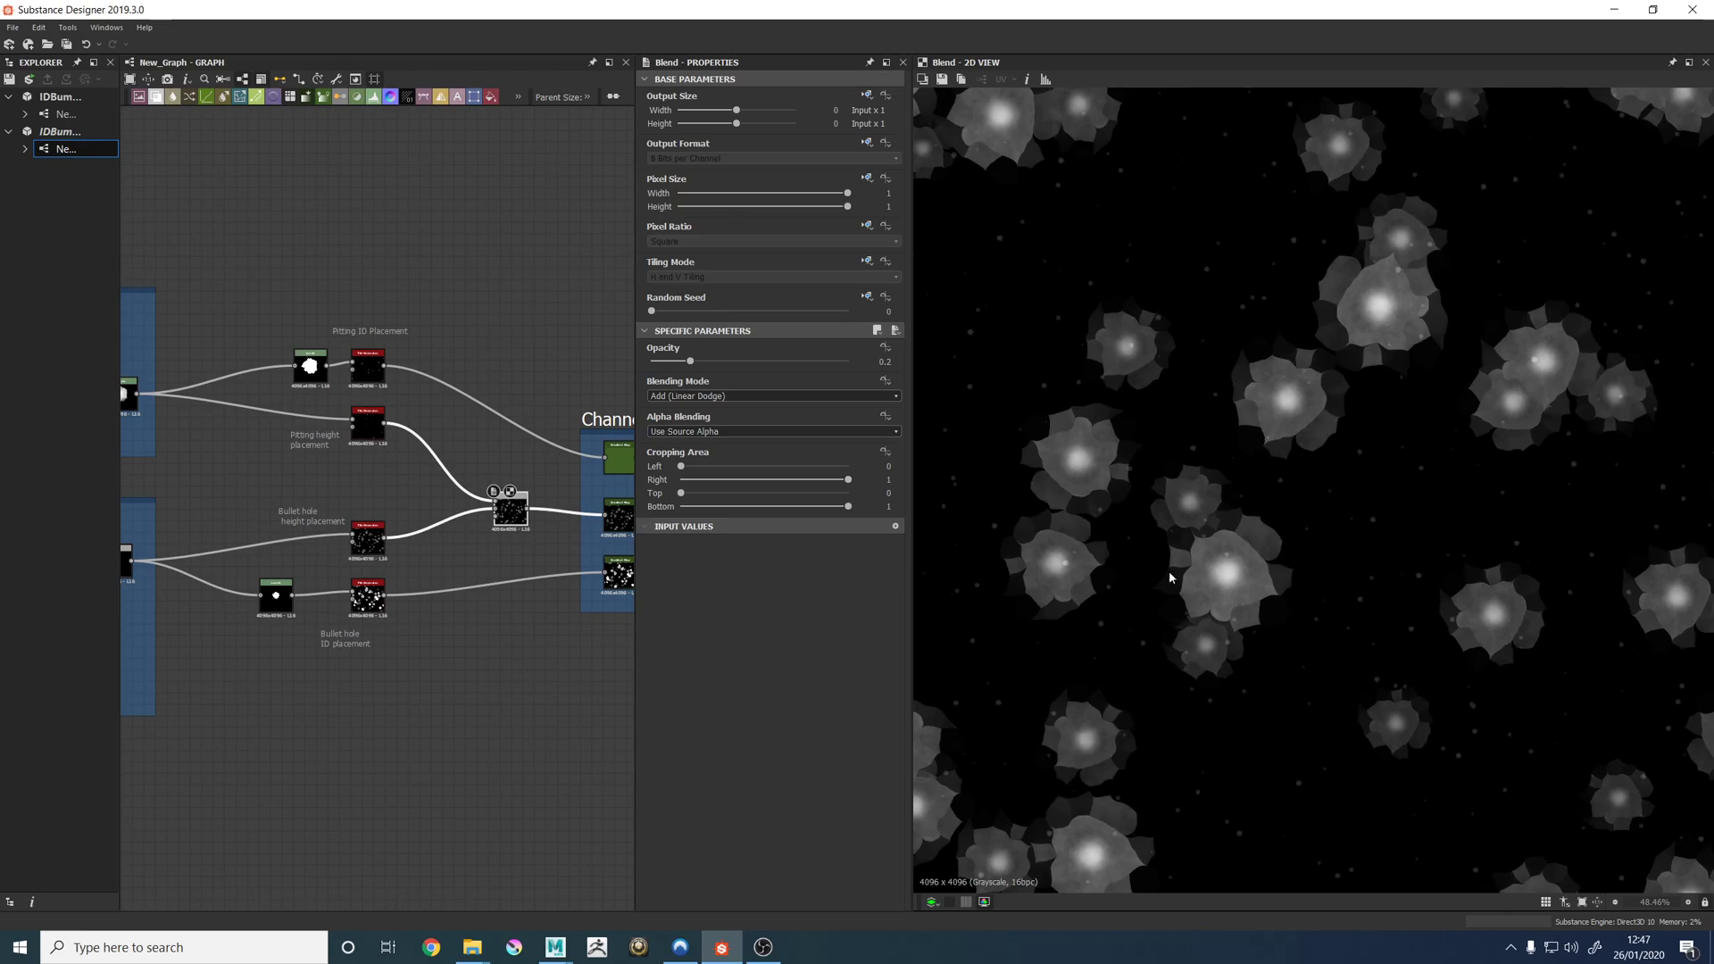
pyautogui.moveTo(536, 565); pyautogui.dragTo(291, 564, button='middle')
pyautogui.scroll(3, 473, 507)
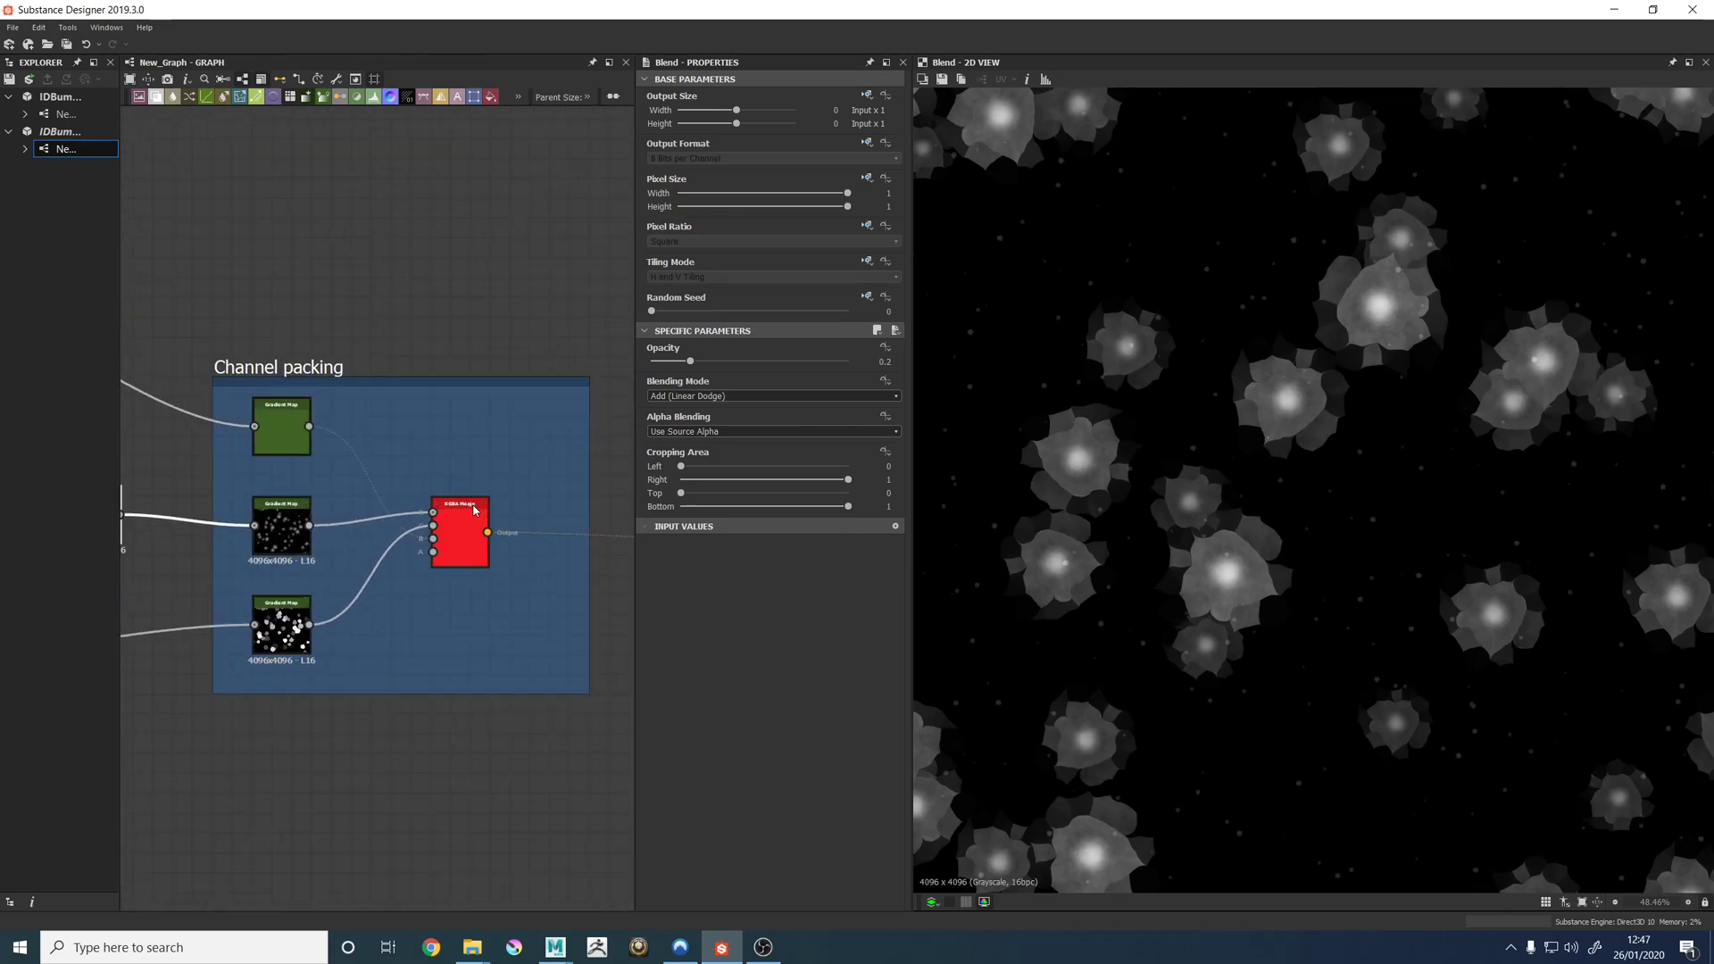
# Compute the middle Gradient Map and the RGBA Merge to produce the packed ID map.
pyautogui.click(473, 509)
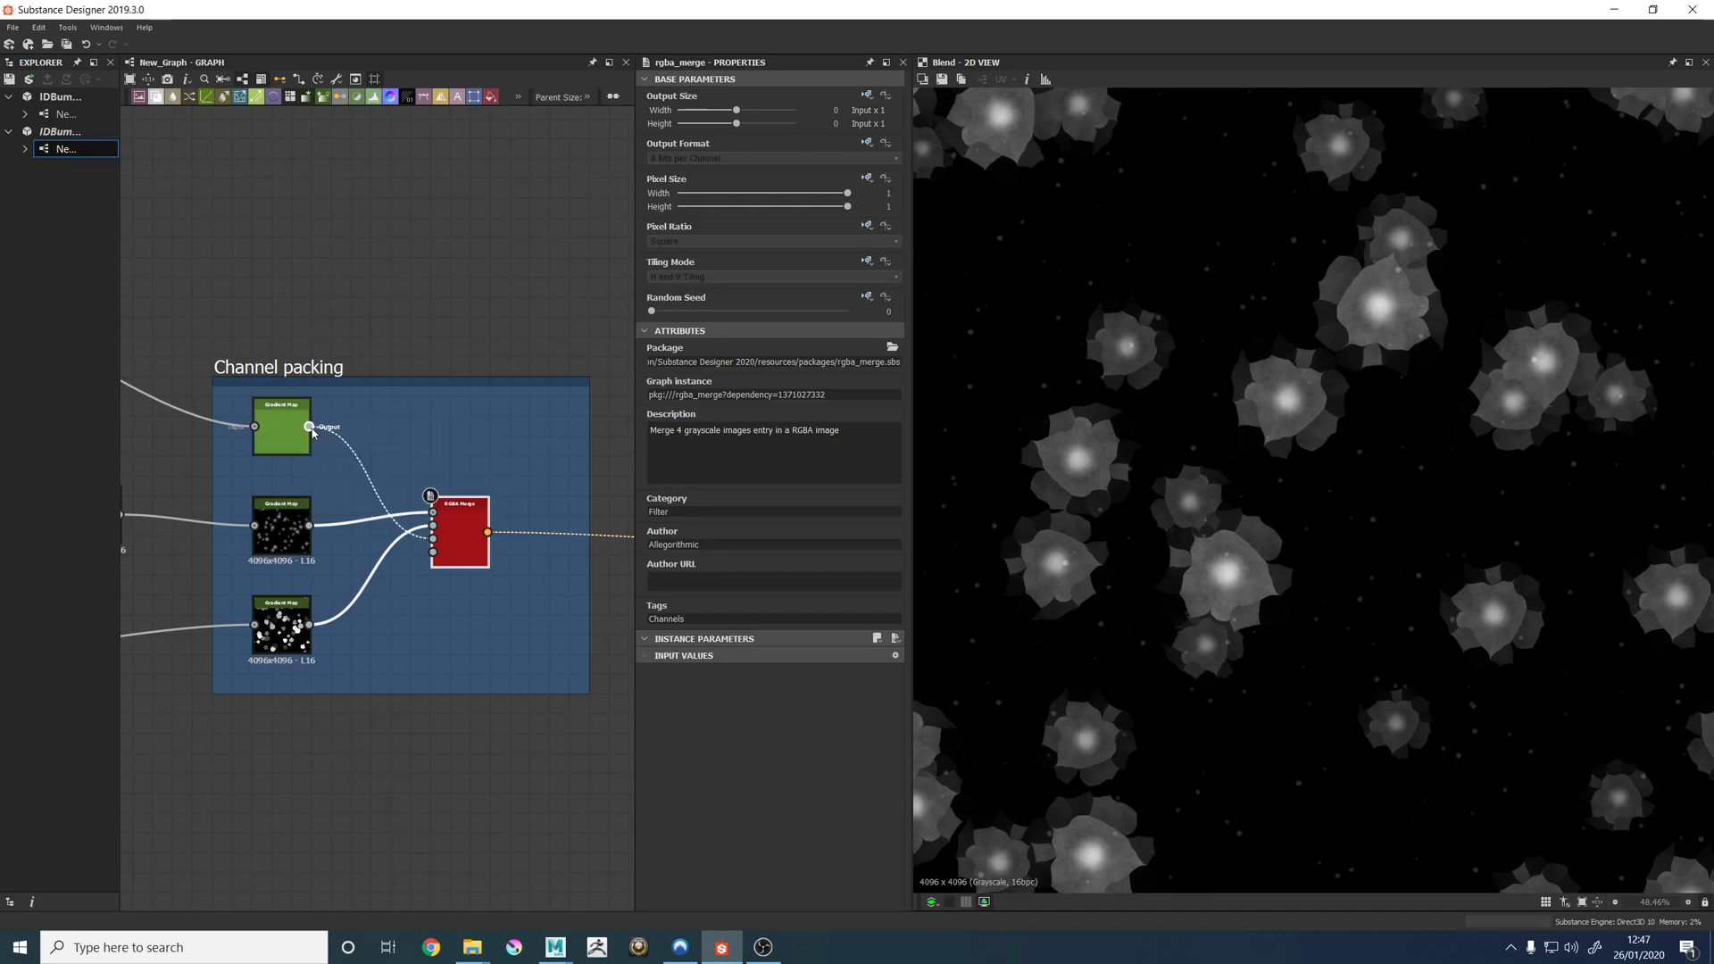
pyautogui.doubleClick(294, 526)
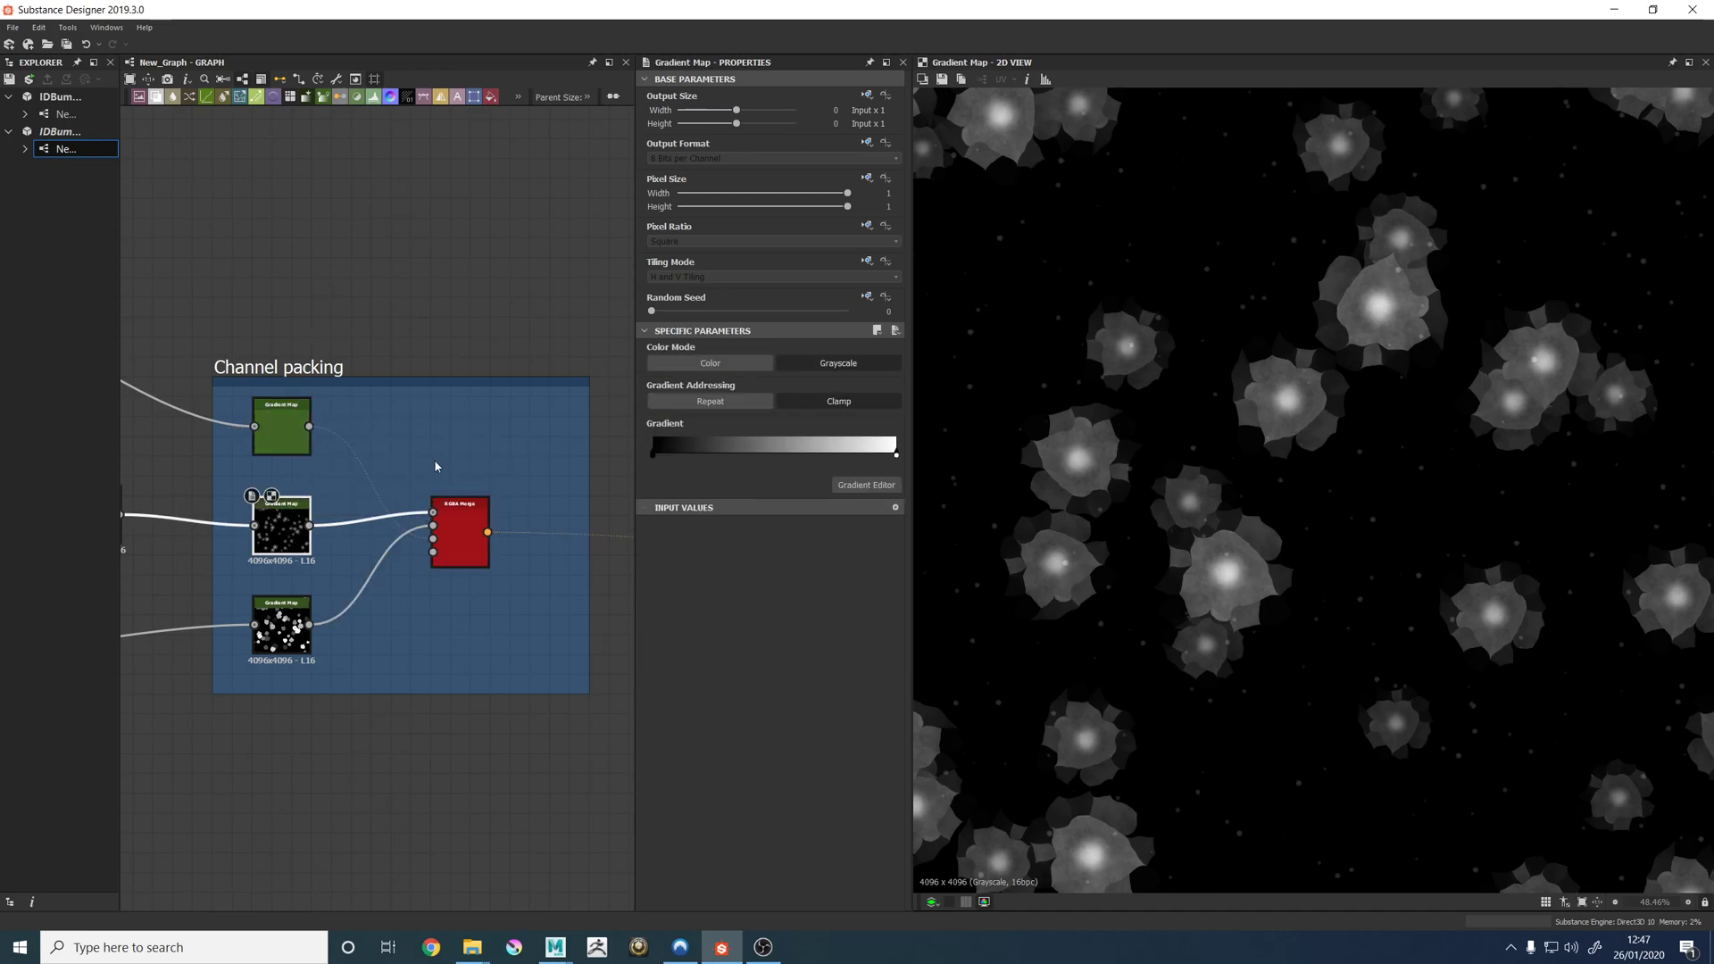
pyautogui.doubleClick(438, 518)
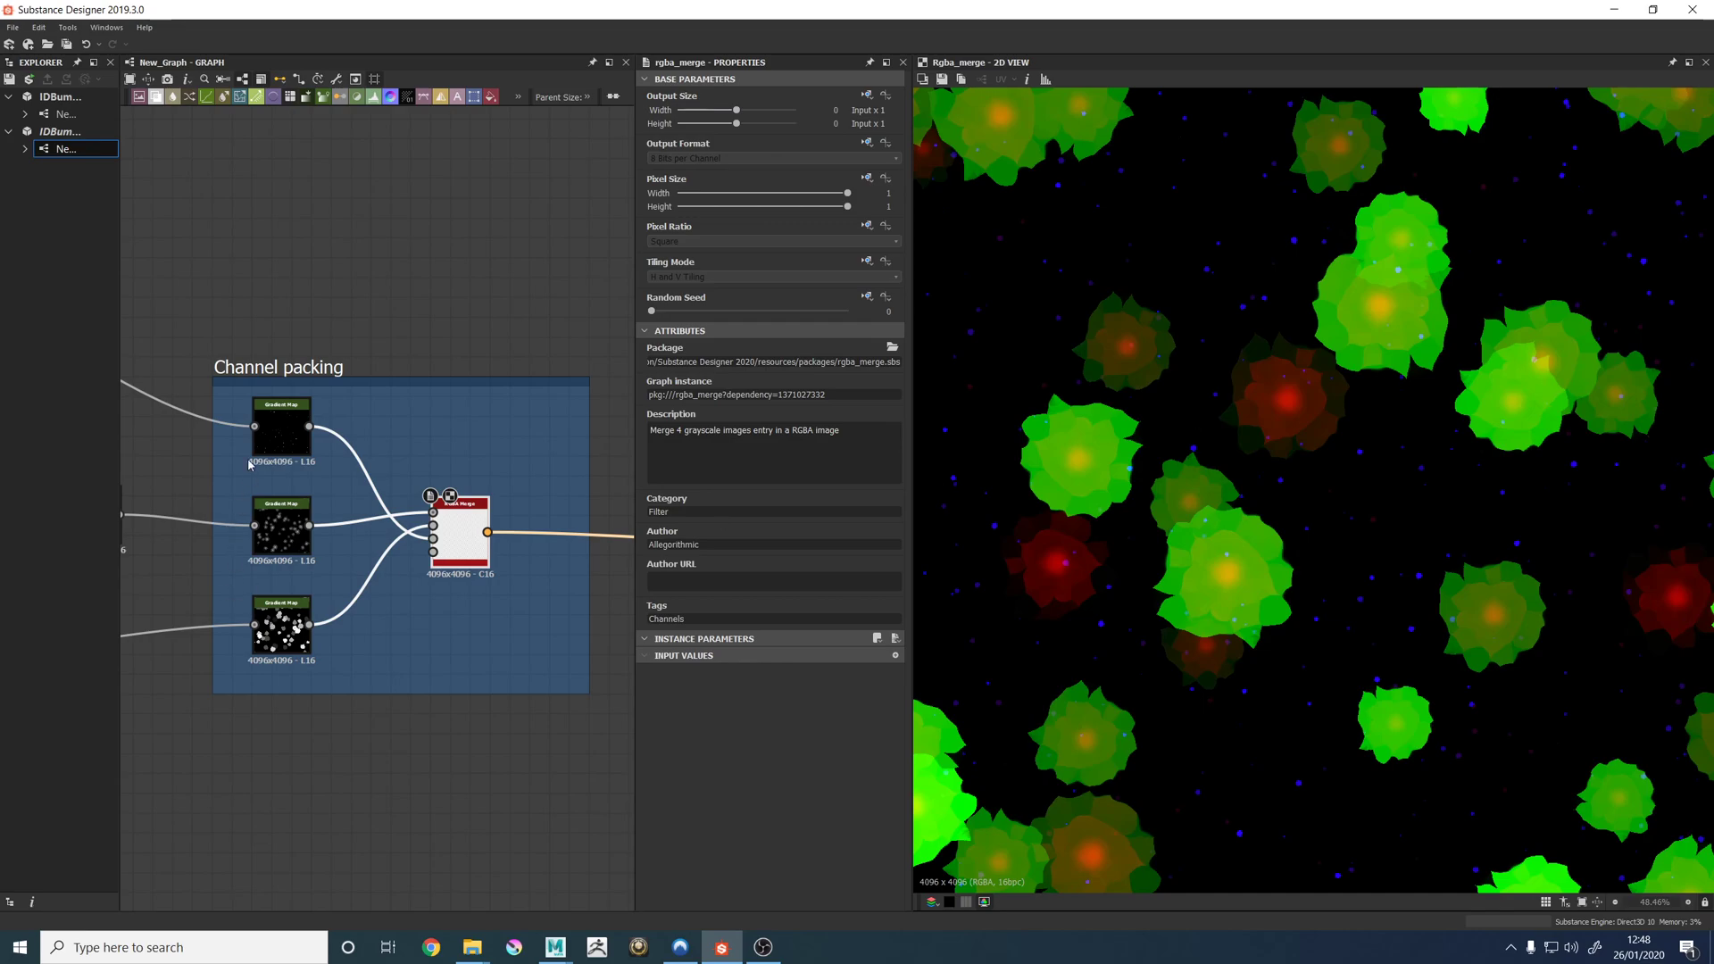
# Inspect the Gradient Map nodes, fit the packed map in view, and cancel Save Image.
pyautogui.click(282, 621)
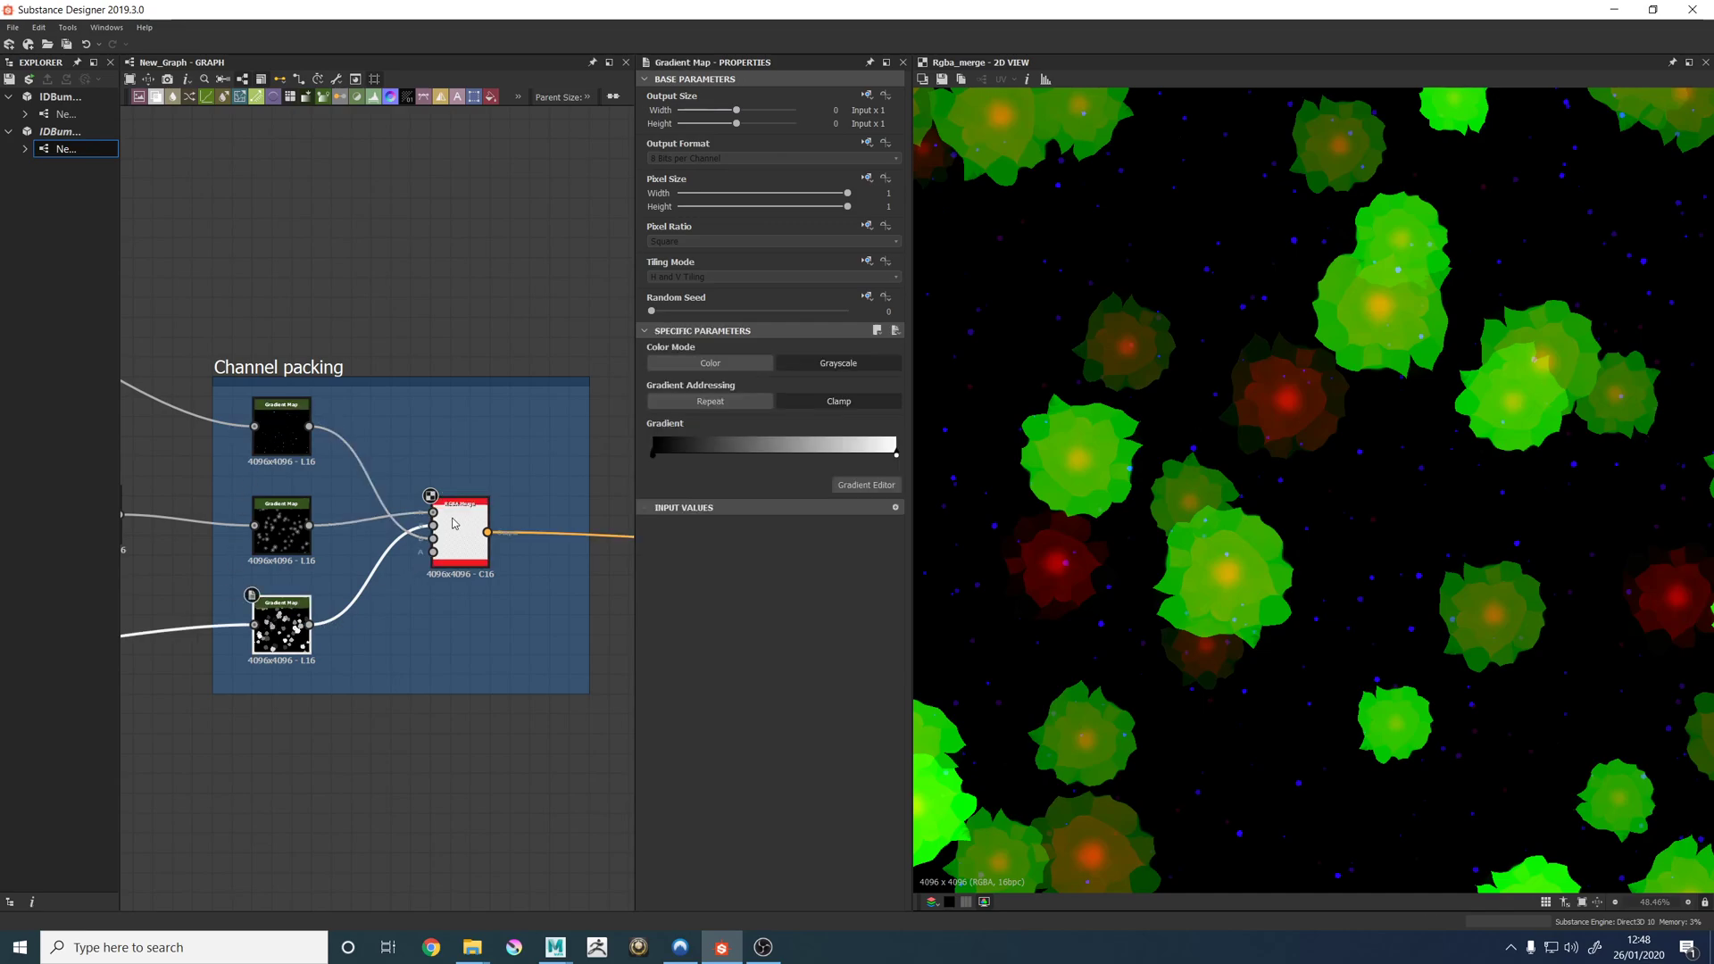
pyautogui.click(293, 436)
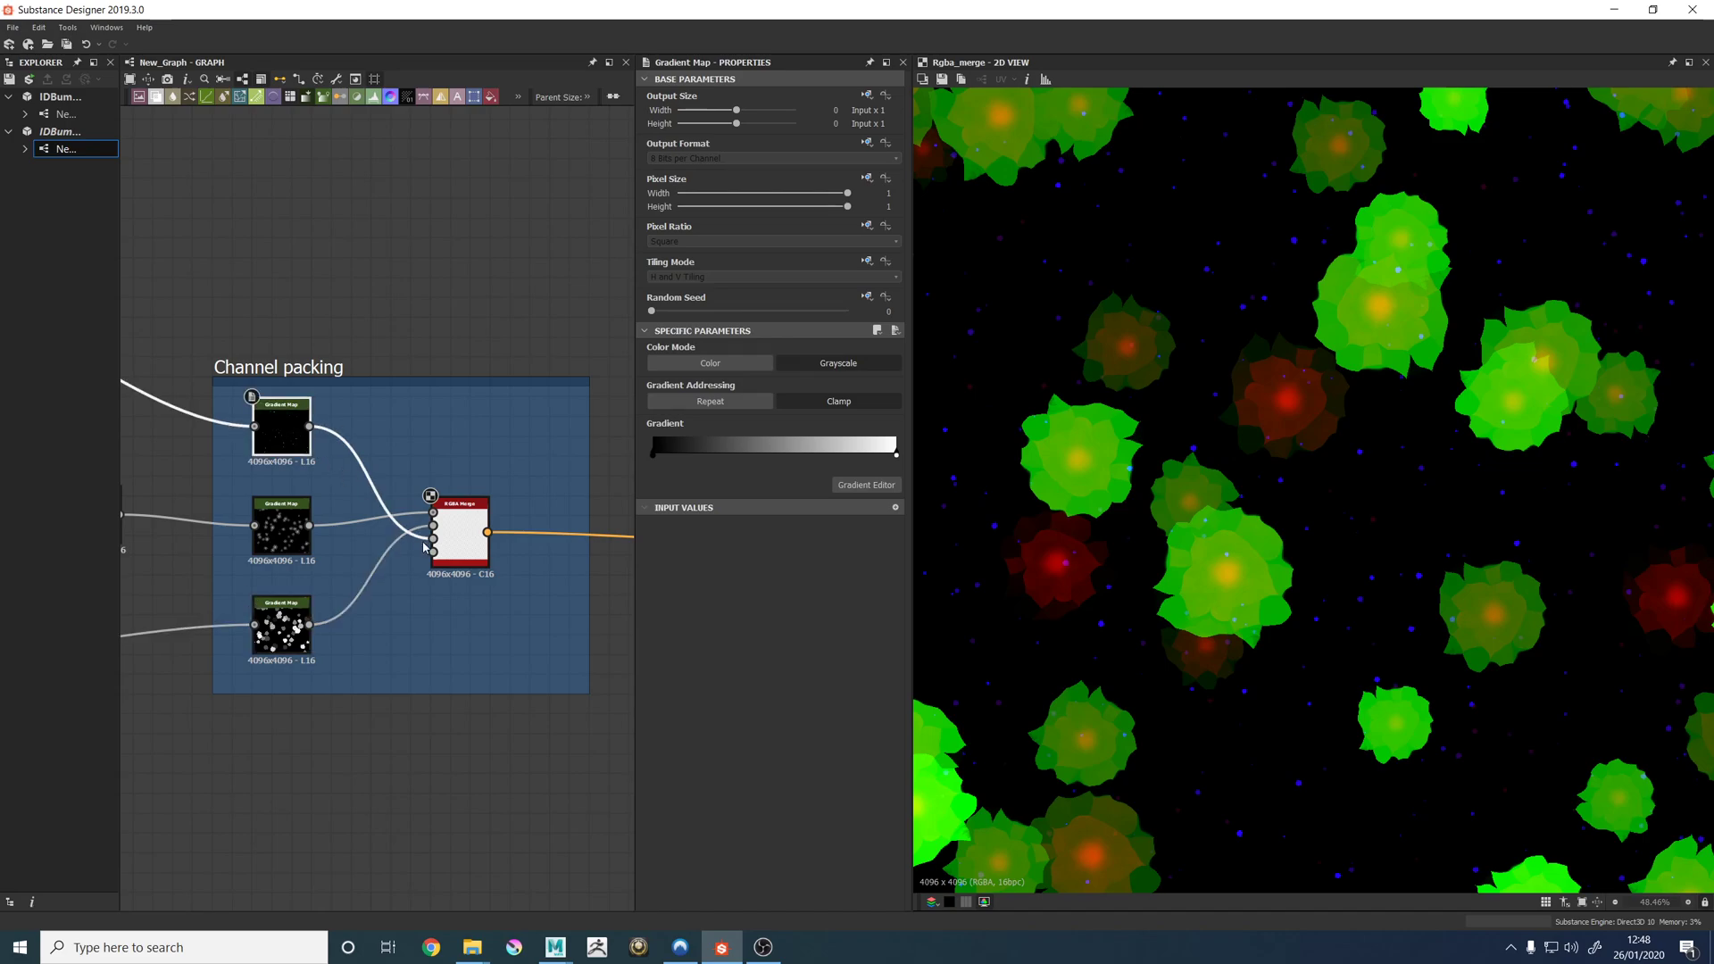
pyautogui.click(462, 537)
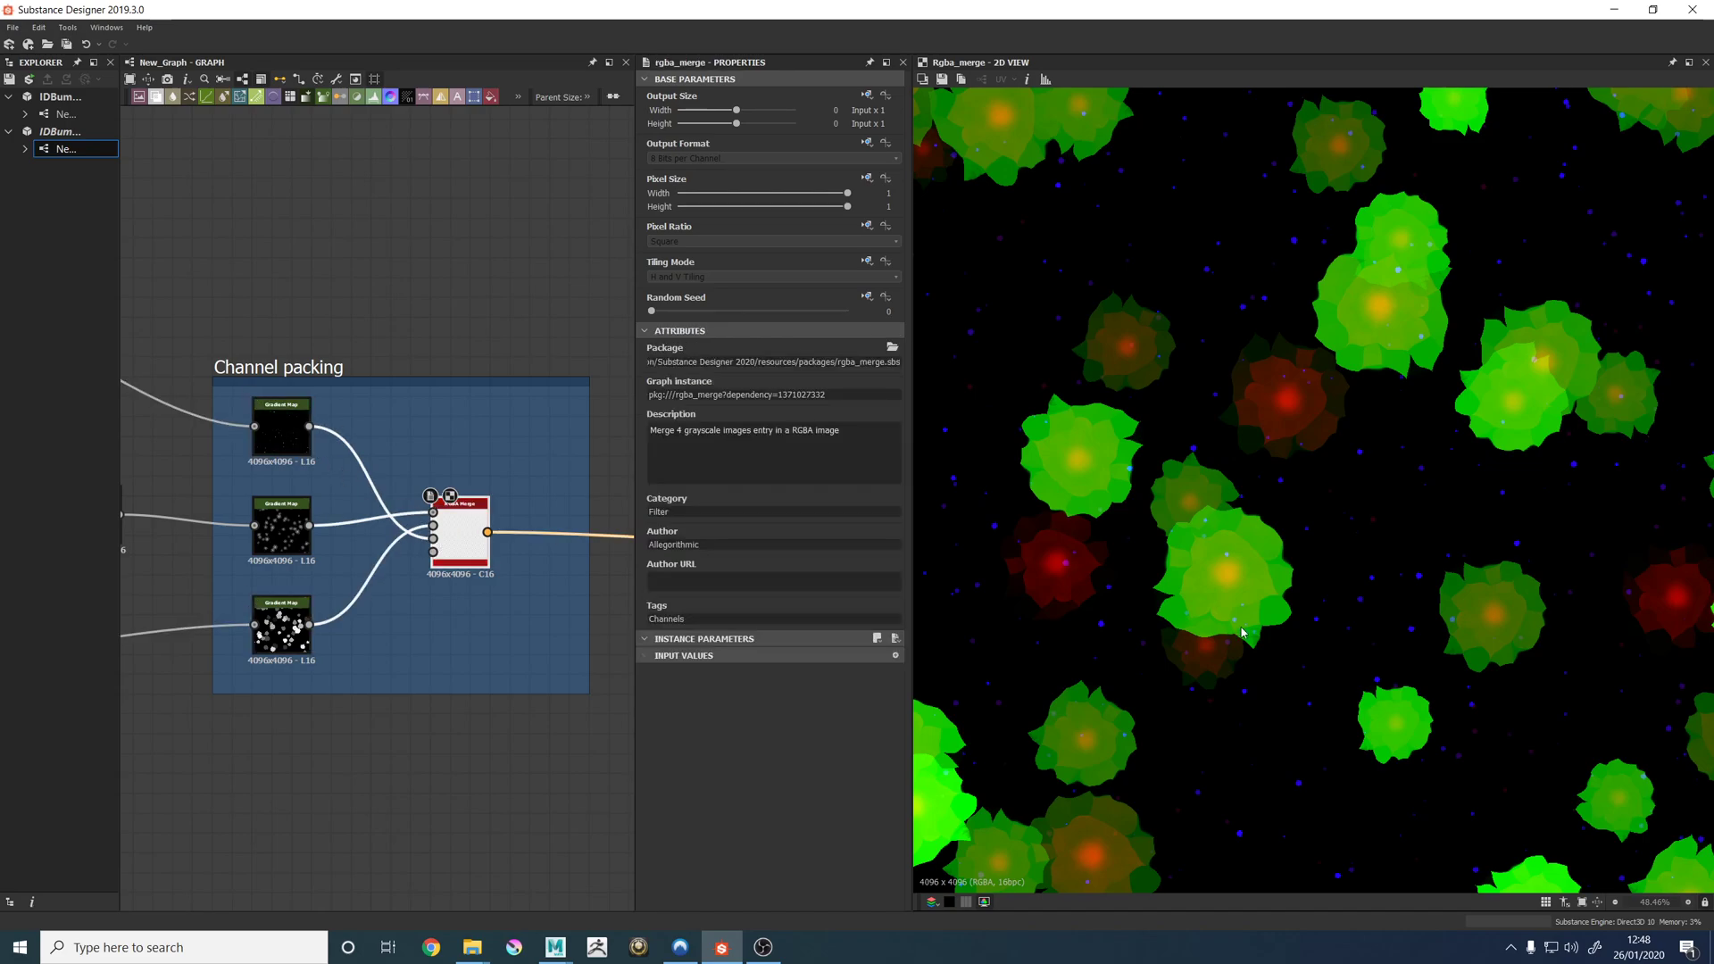
pyautogui.scroll(-4, 1287, 617)
pyautogui.press('f')
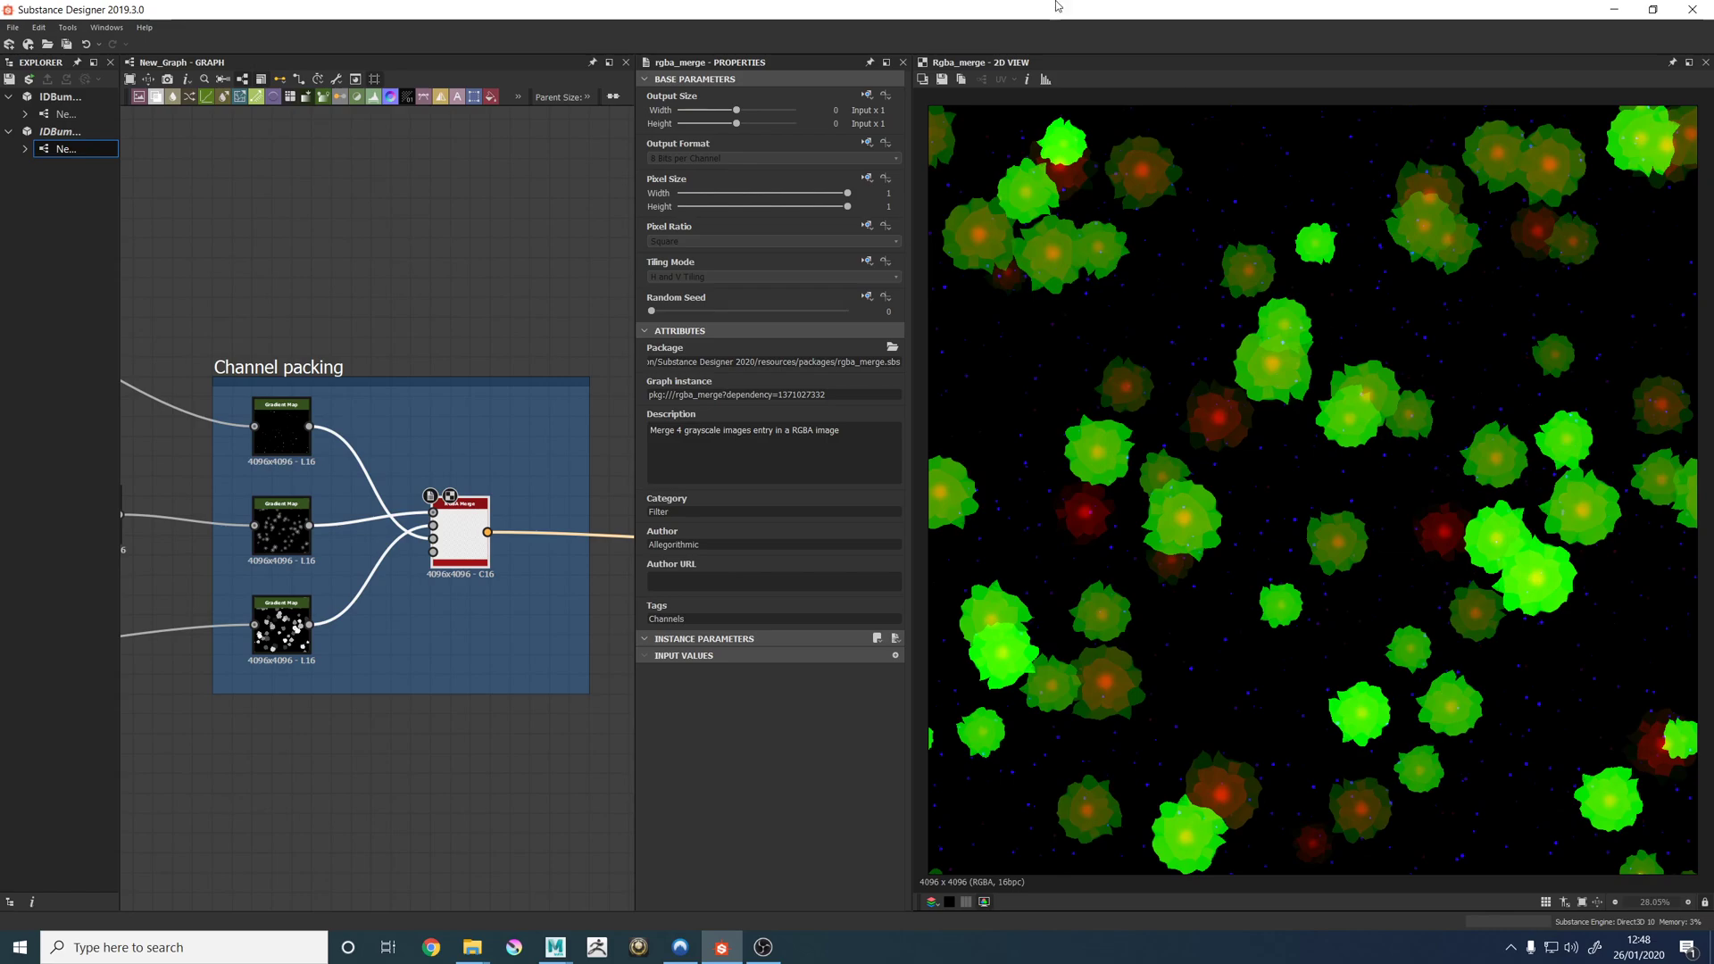
pyautogui.click(942, 79)
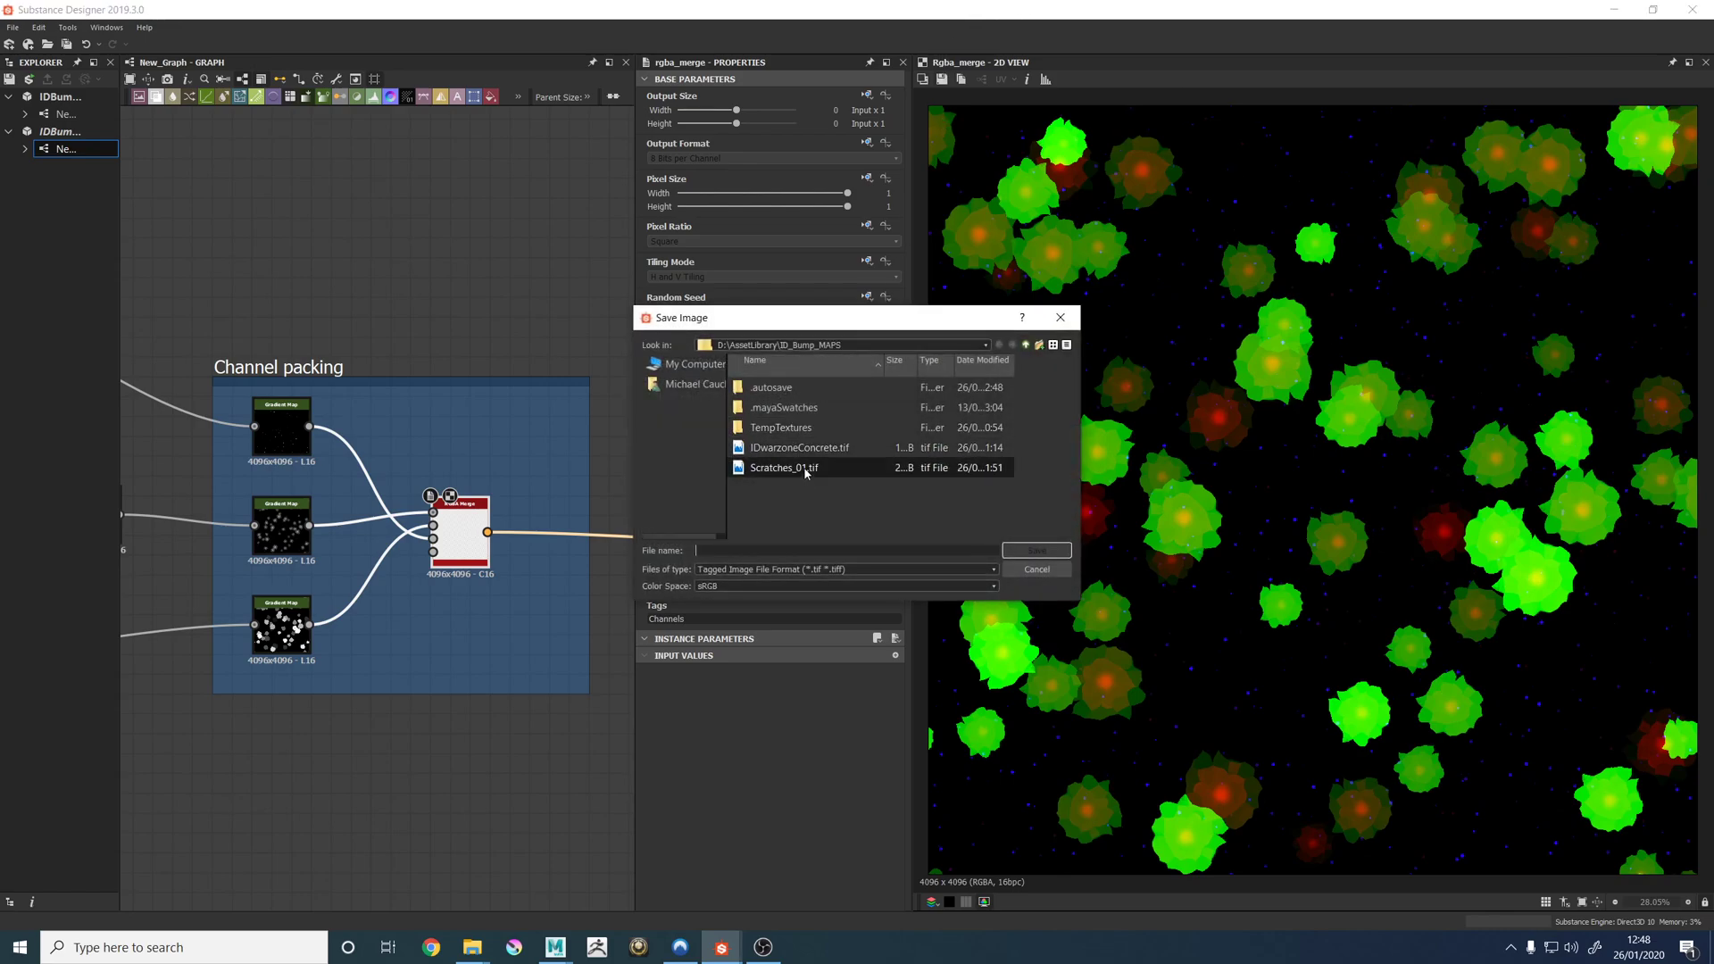
pyautogui.click(1061, 318)
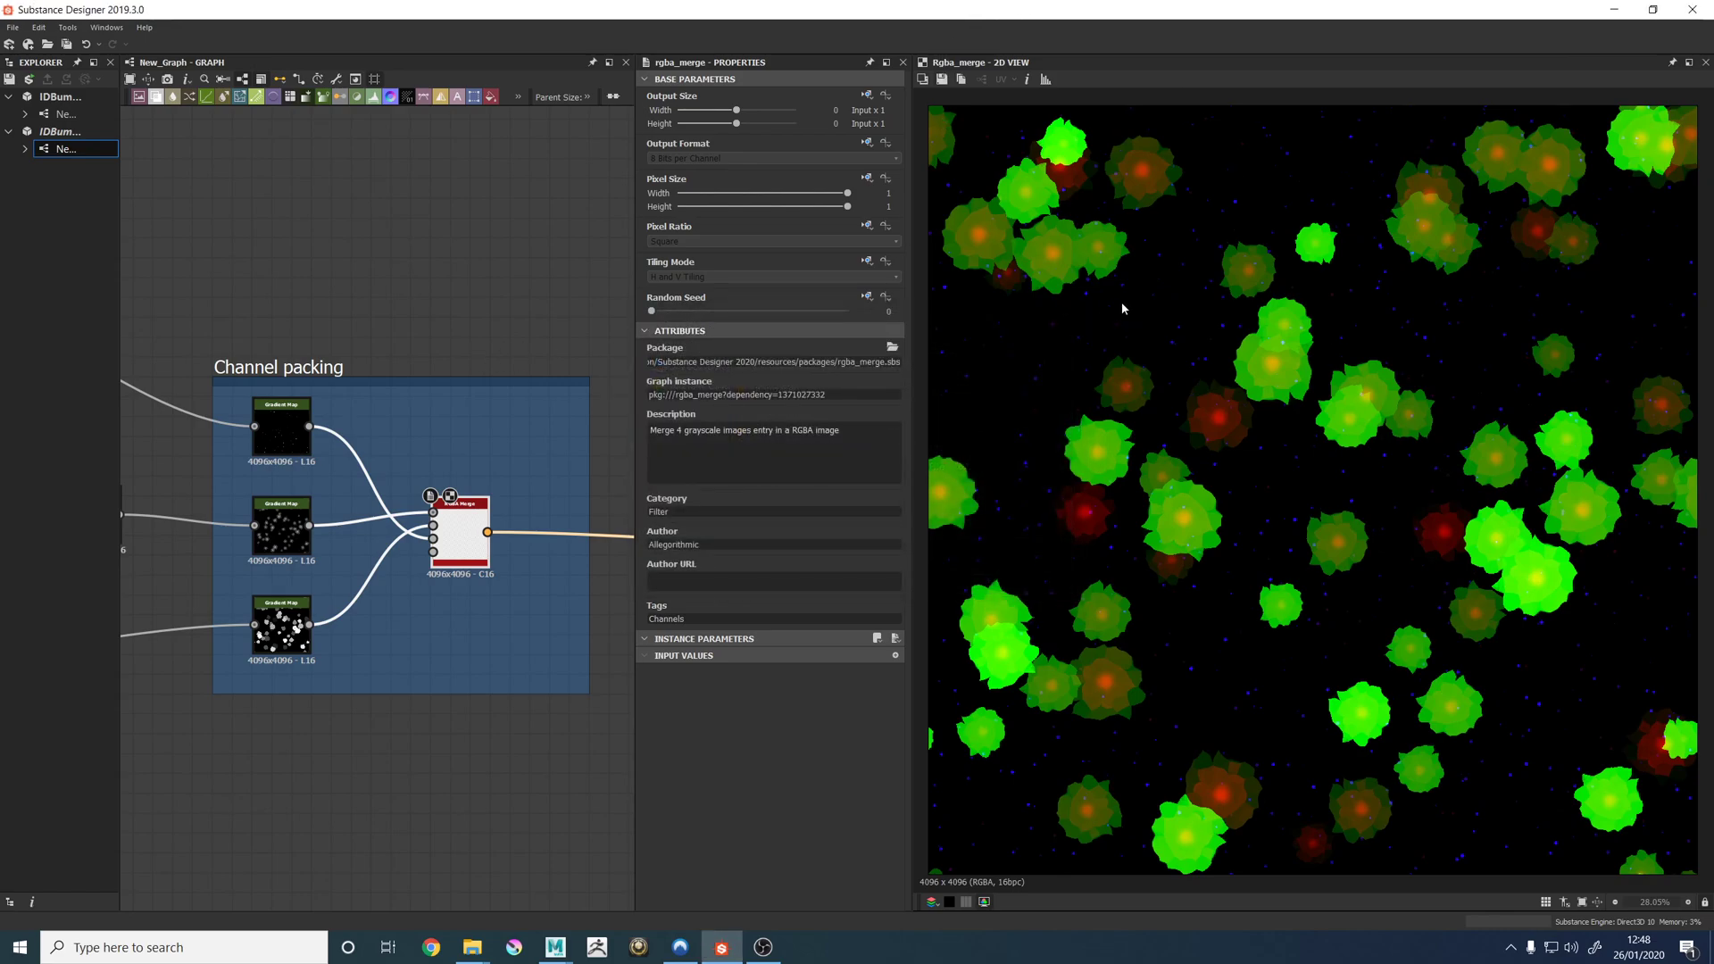
# Back in Maya, drag the Remap_BulletID ramp's white handle to position 0.506.
pyautogui.moveTo(556, 947)
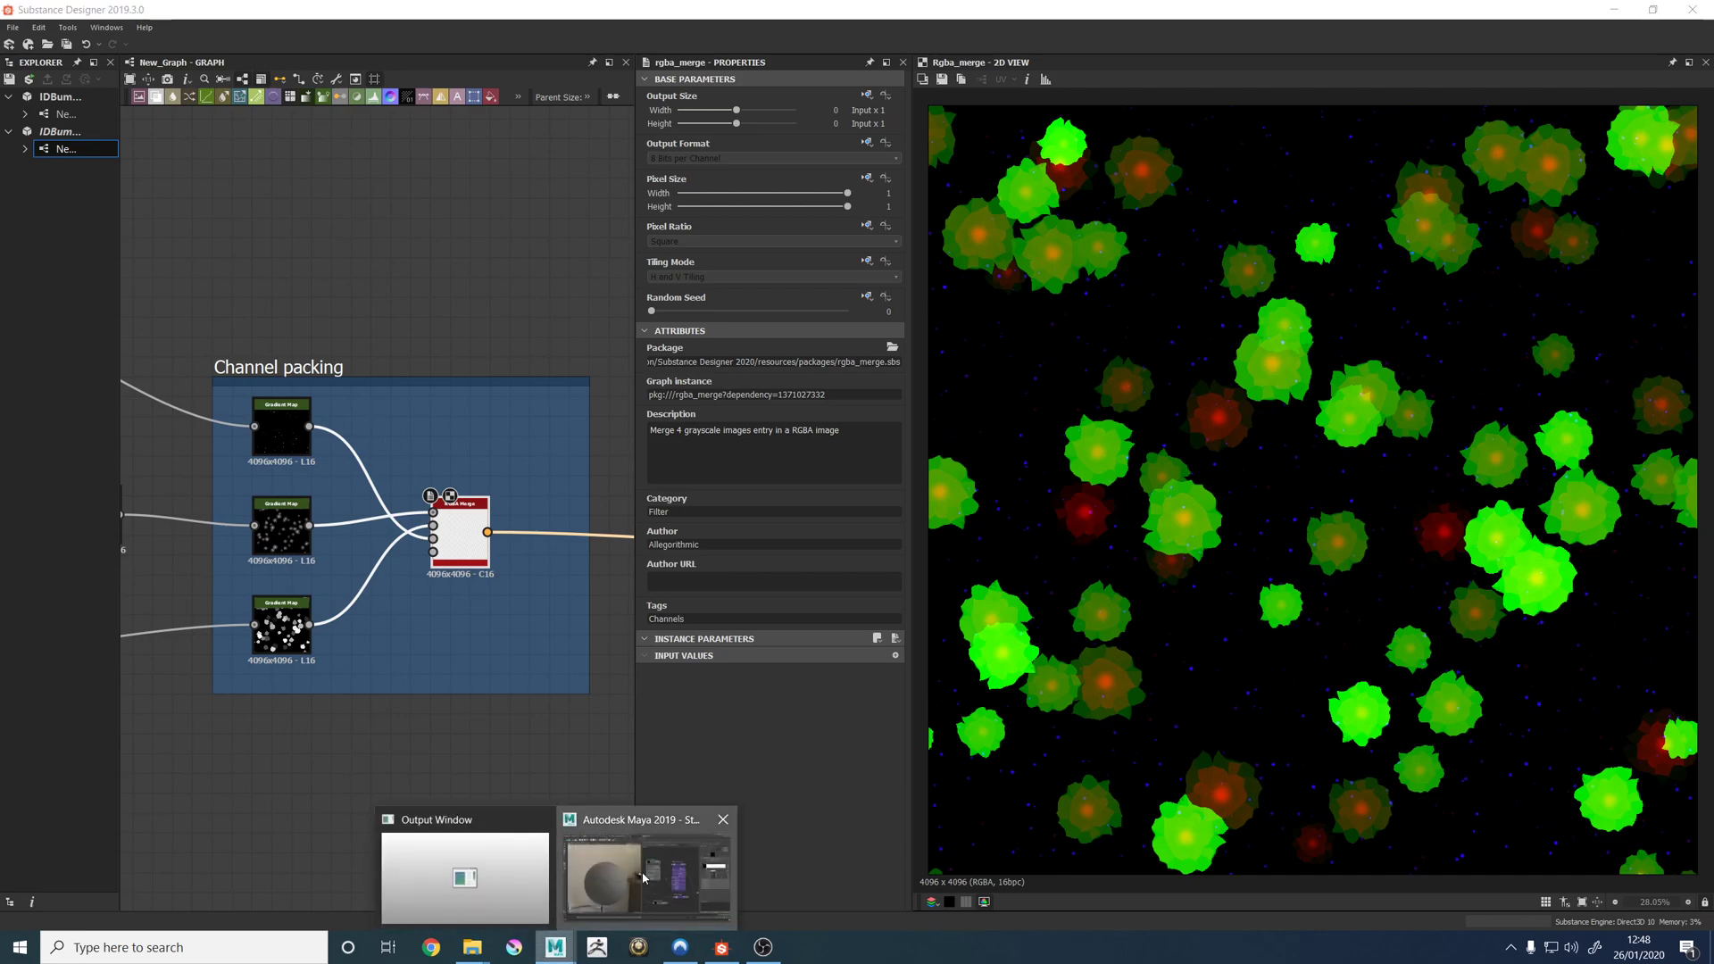
pyautogui.click(574, 830)
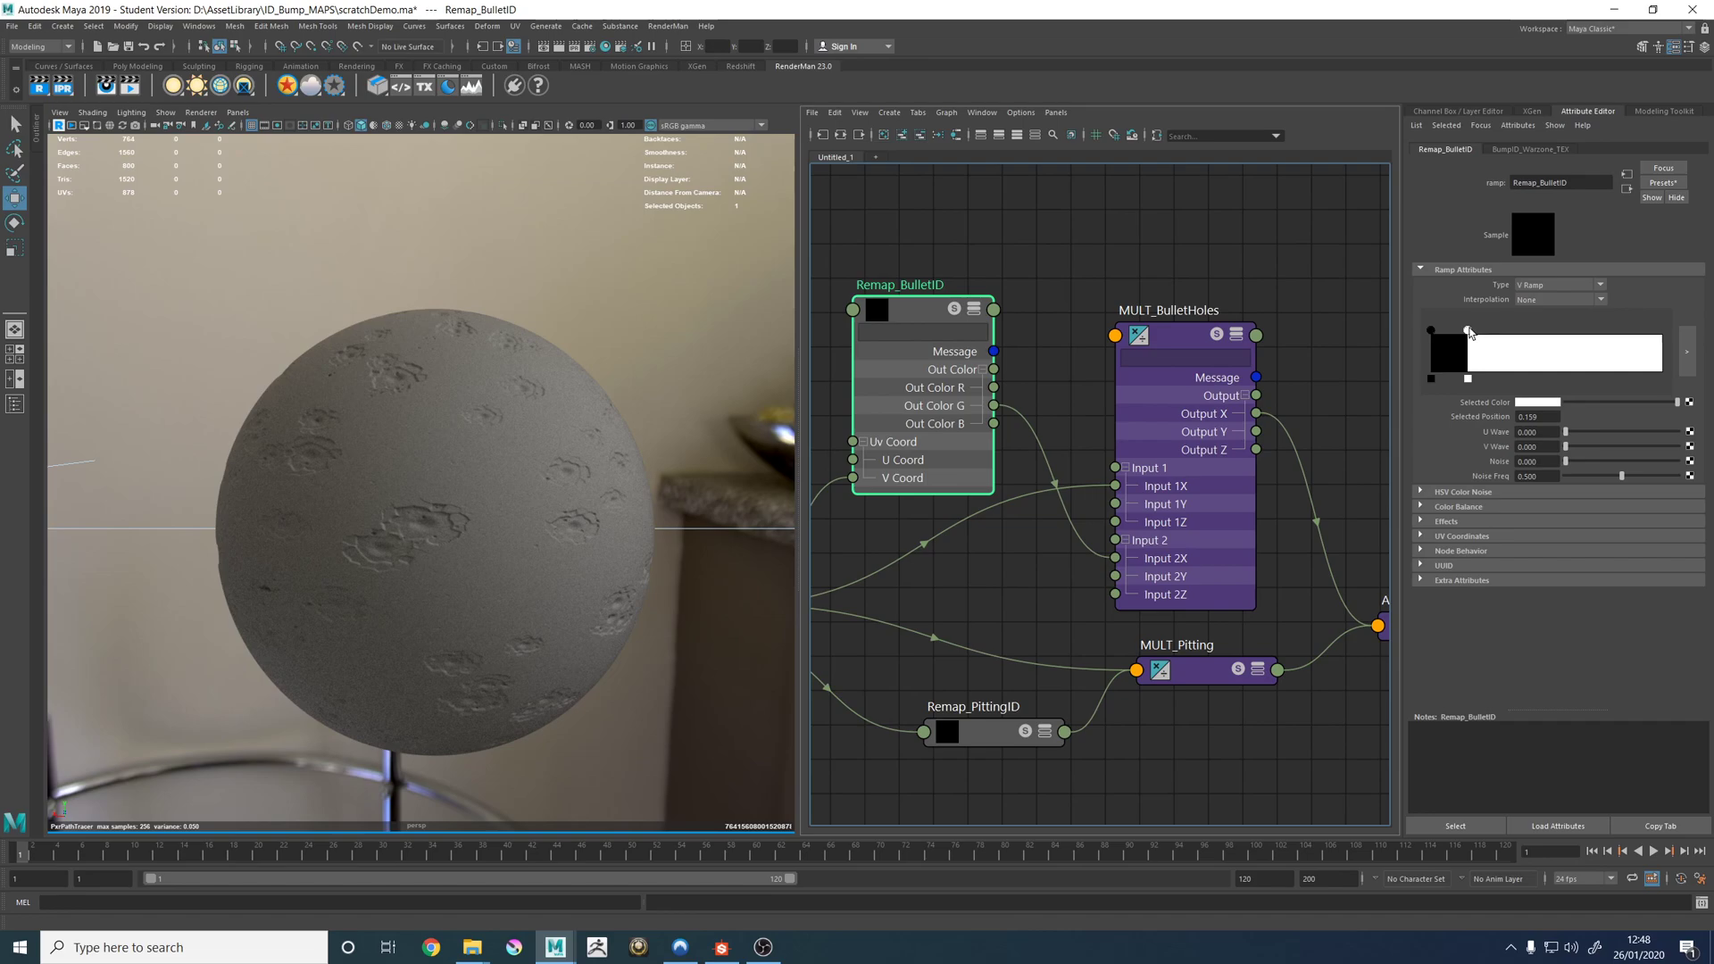
pyautogui.moveTo(1468, 330); pyautogui.dragTo(1549, 332)
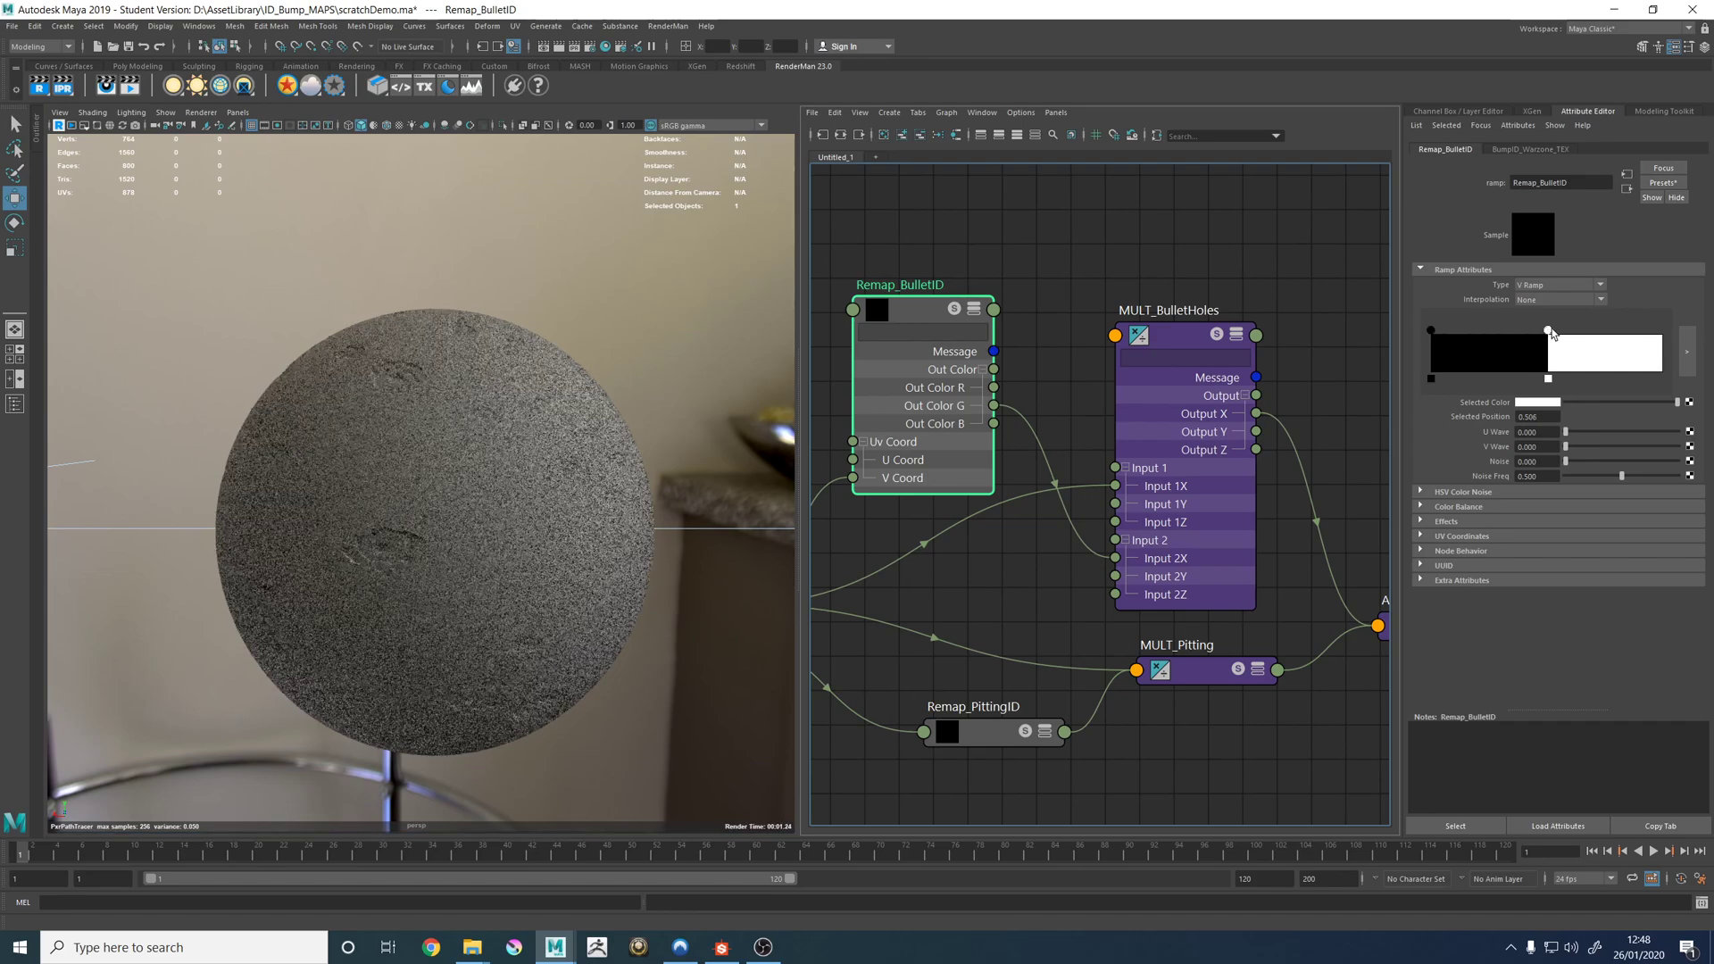